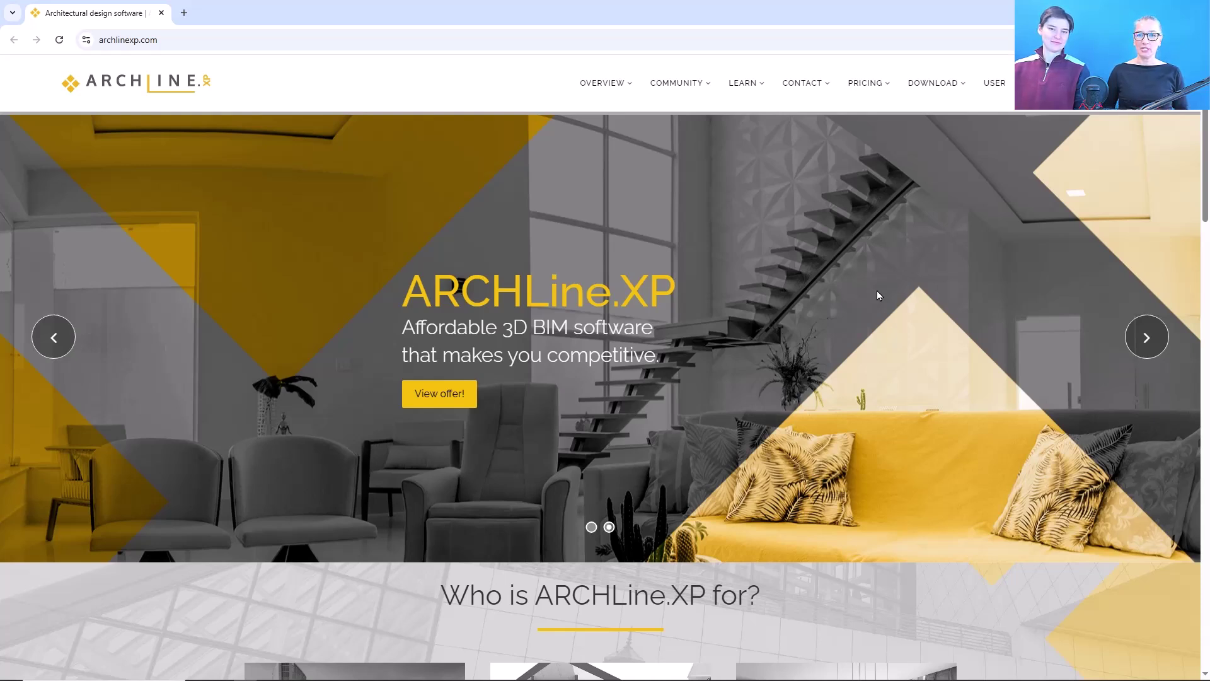
Step: Open the Courses - Tutorial videos page from the Learn section and start the Intermediate Course
{"action": "mouse_move", "coordinate": [758, 86]}
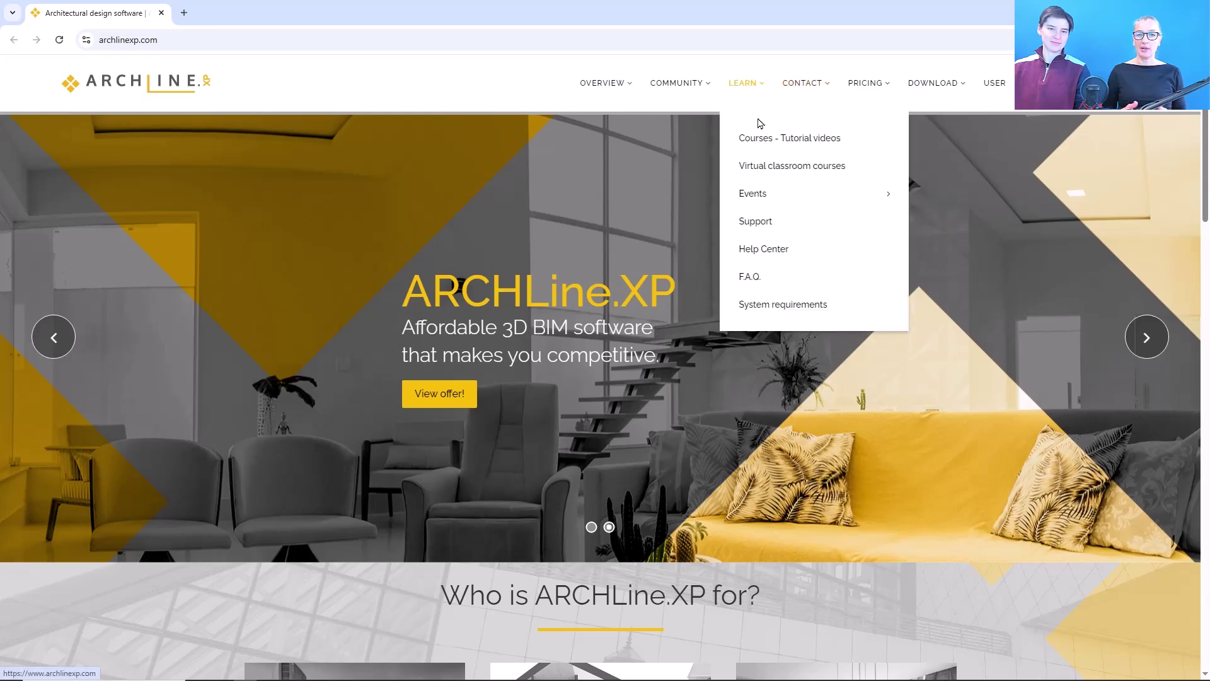
{"action": "left_click", "coordinate": [762, 137]}
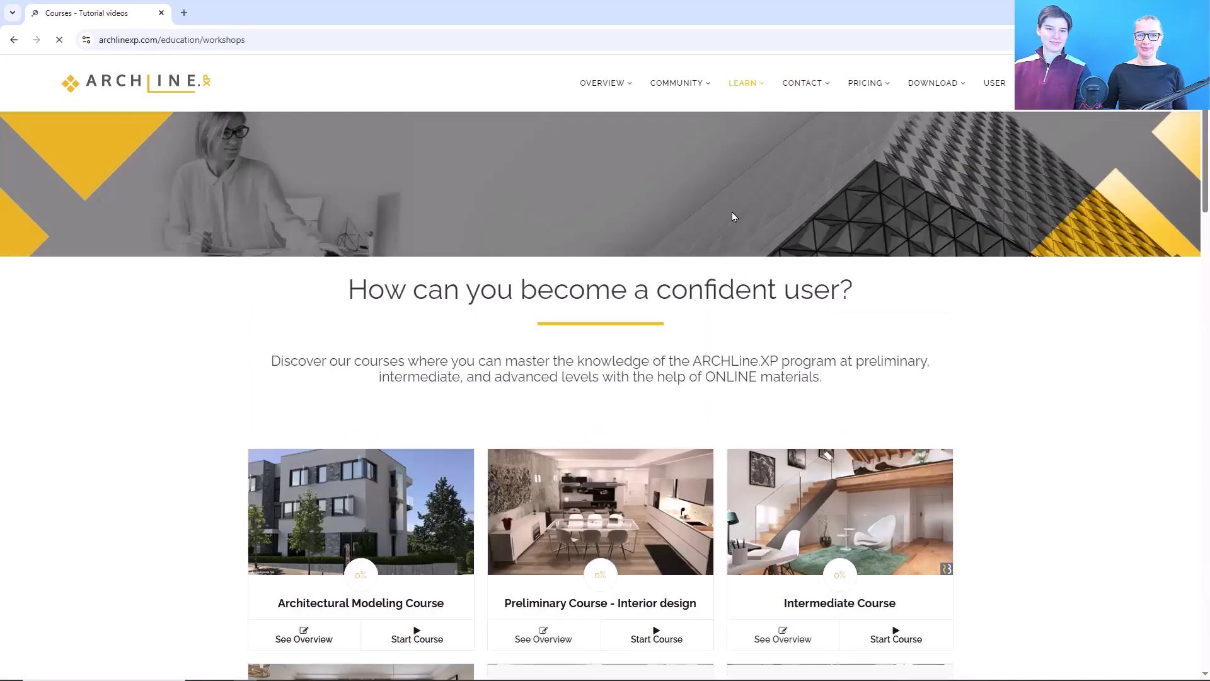
{"action": "scroll", "coordinate": [731, 216], "scroll_direction": "down", "scroll_amount": 2}
{"action": "scroll", "coordinate": [732, 216], "scroll_direction": "down", "scroll_amount": 1}
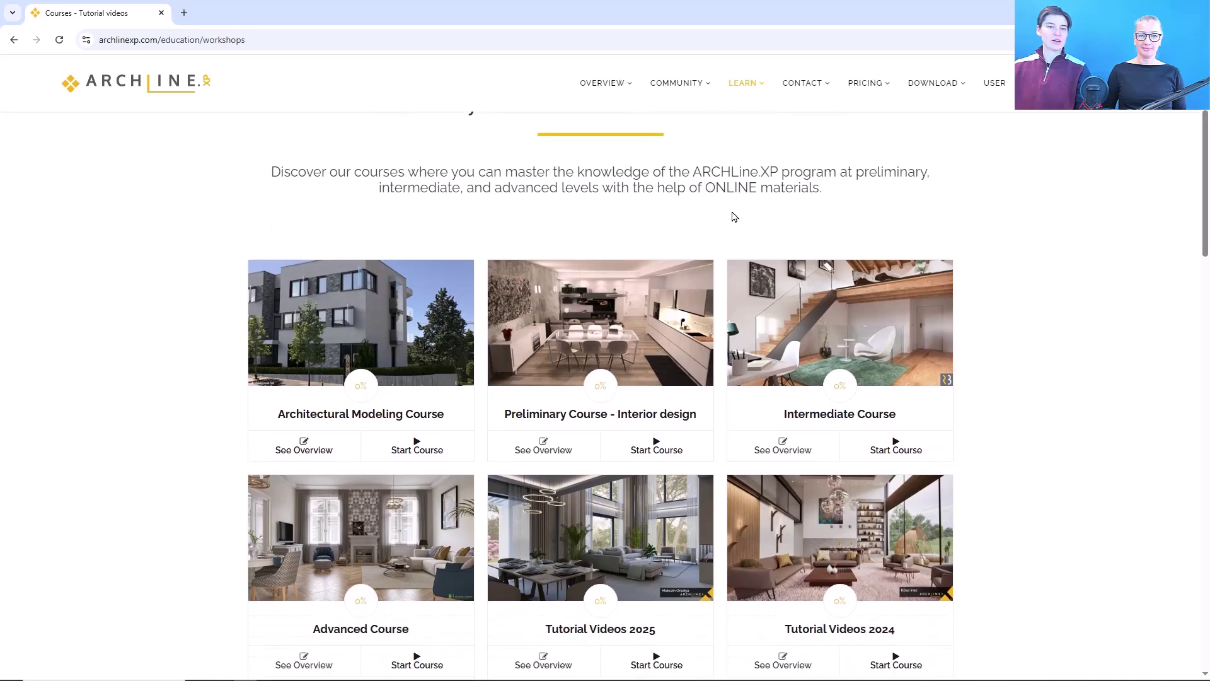
{"action": "left_click", "coordinate": [892, 448]}
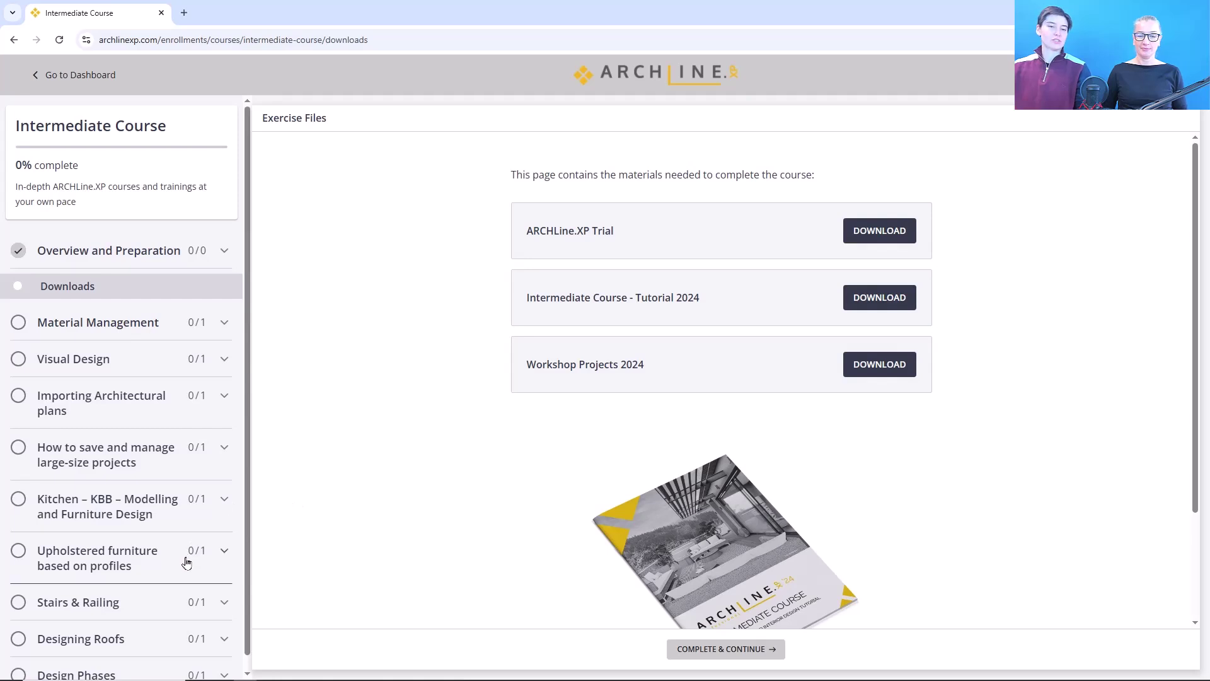
Step: View the Designing Roofs lesson of the Intermediate Course and return to the course list
{"action": "left_click", "coordinate": [182, 639]}
{"action": "scroll", "coordinate": [81, 624], "scroll_direction": "down", "scroll_amount": 1}
{"action": "left_click", "coordinate": [84, 630]}
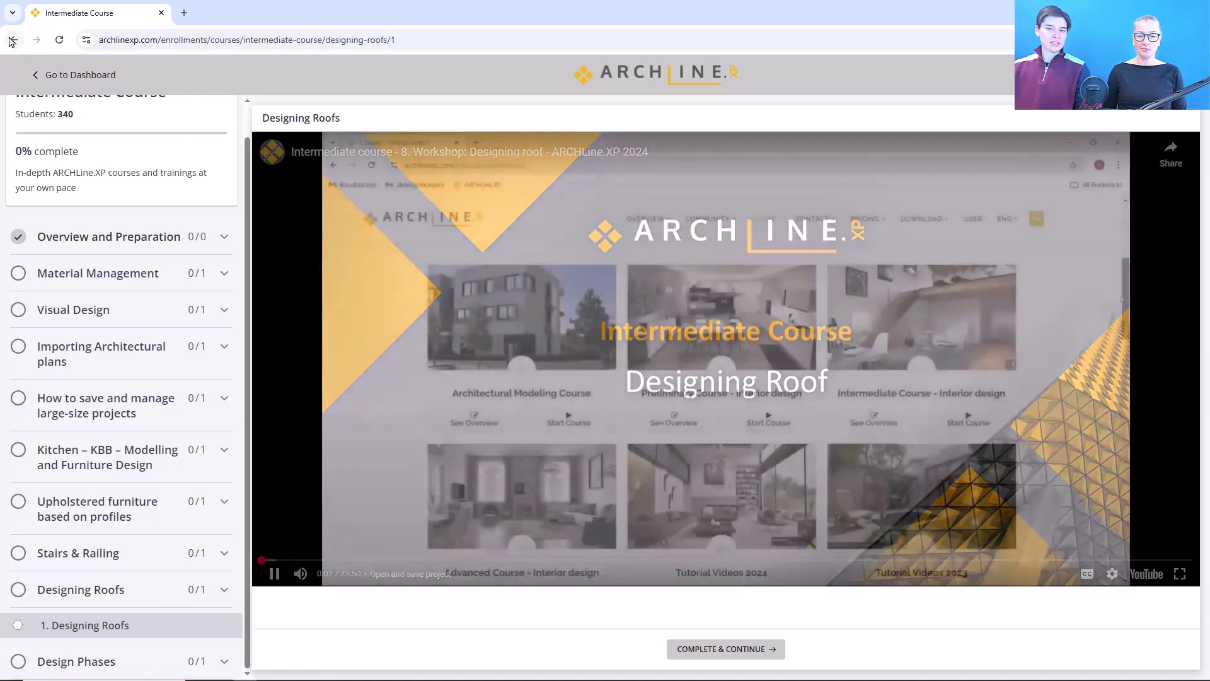
{"action": "left_click", "coordinate": [13, 40]}
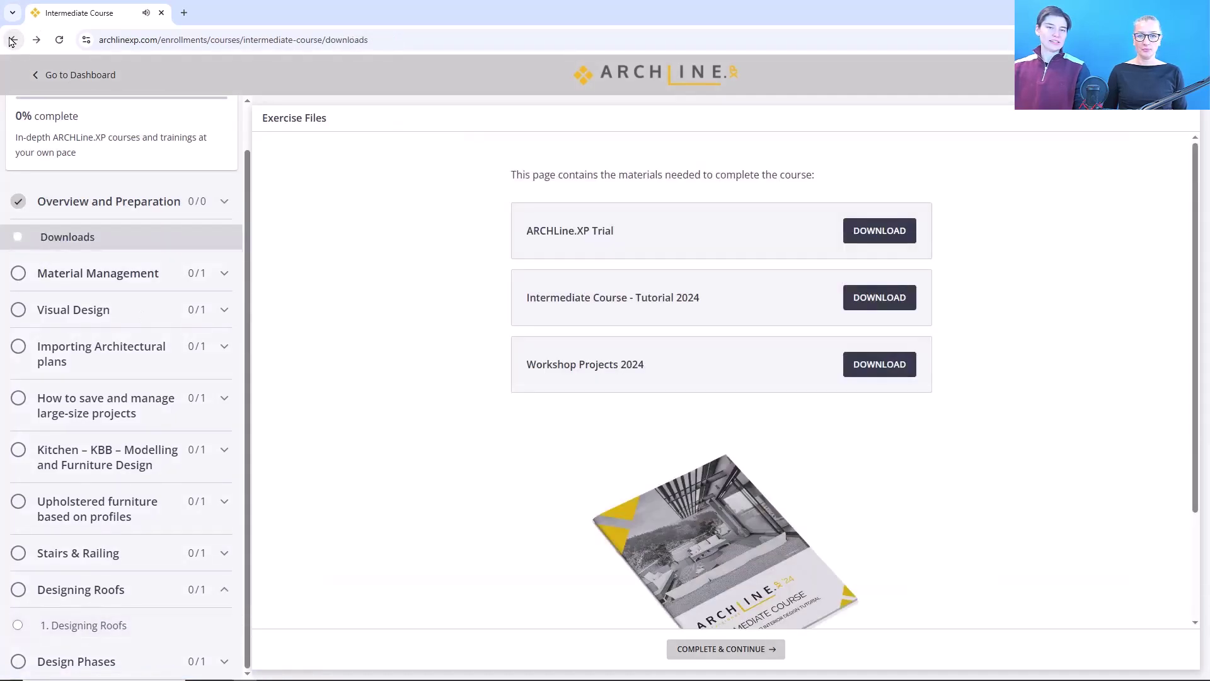
{"action": "left_click", "coordinate": [13, 40]}
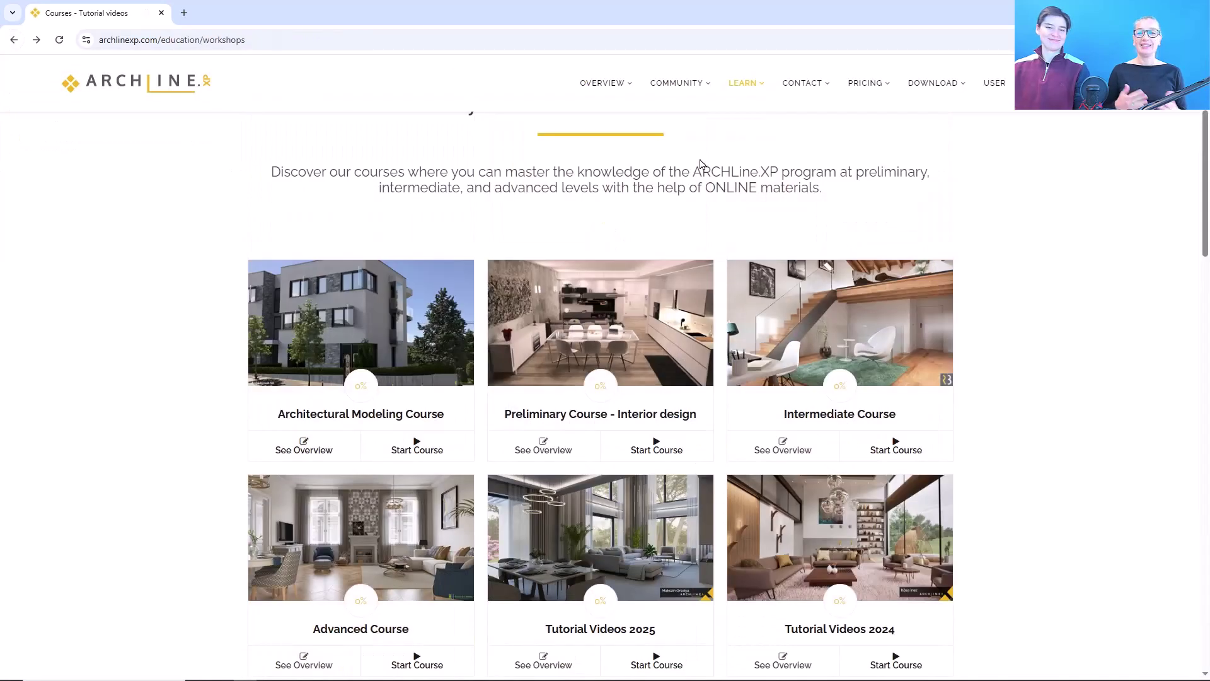
Step: View the Designing roof and firewall lesson in the Architectural Modeling Course and return to the course list
{"action": "left_click", "coordinate": [431, 455]}
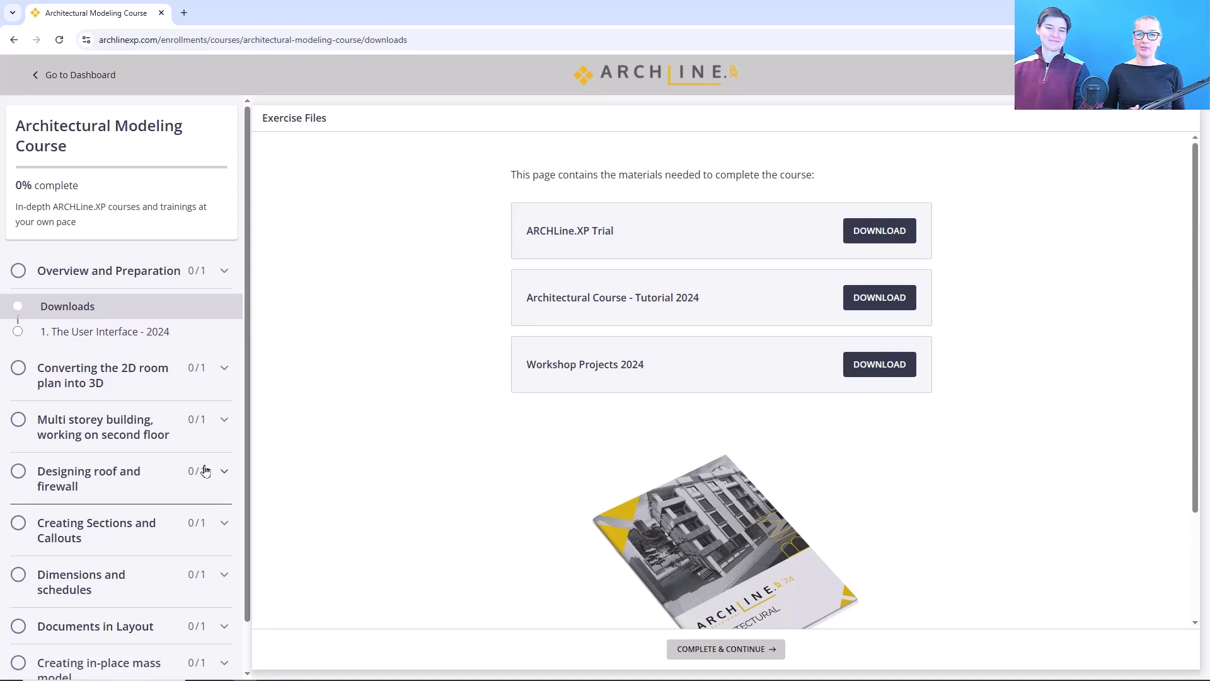
{"action": "scroll", "coordinate": [208, 465], "scroll_direction": "down", "scroll_amount": 1}
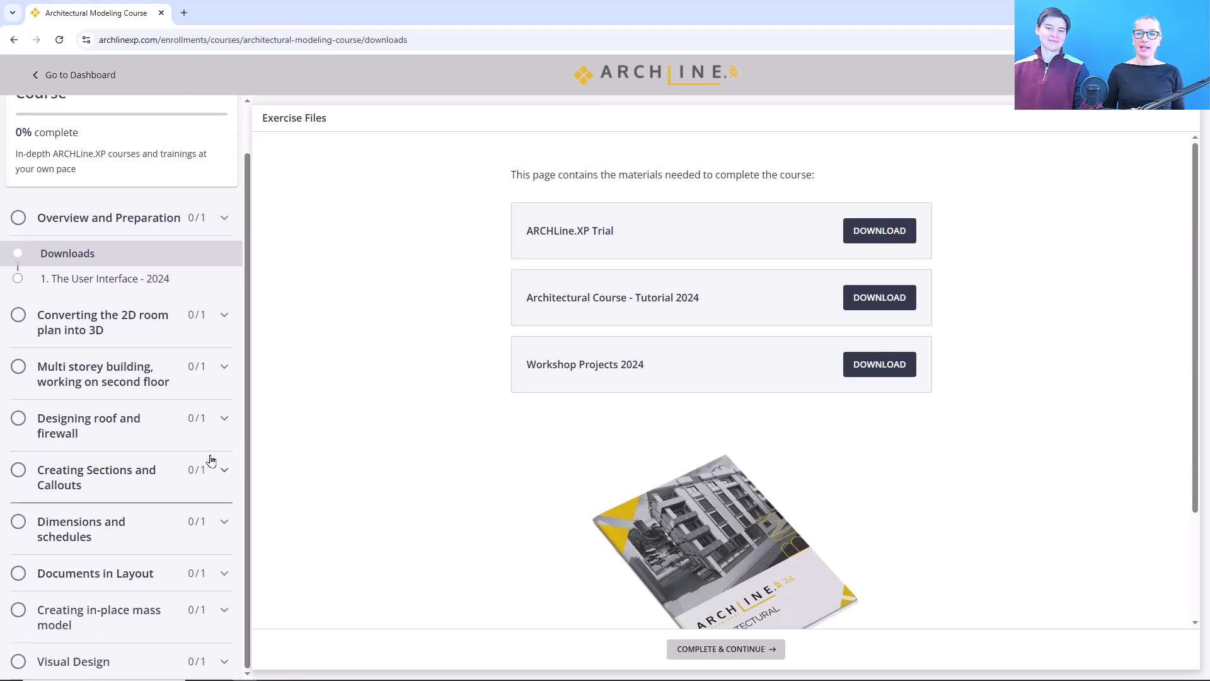
{"action": "left_click", "coordinate": [221, 420]}
{"action": "left_click", "coordinate": [127, 467]}
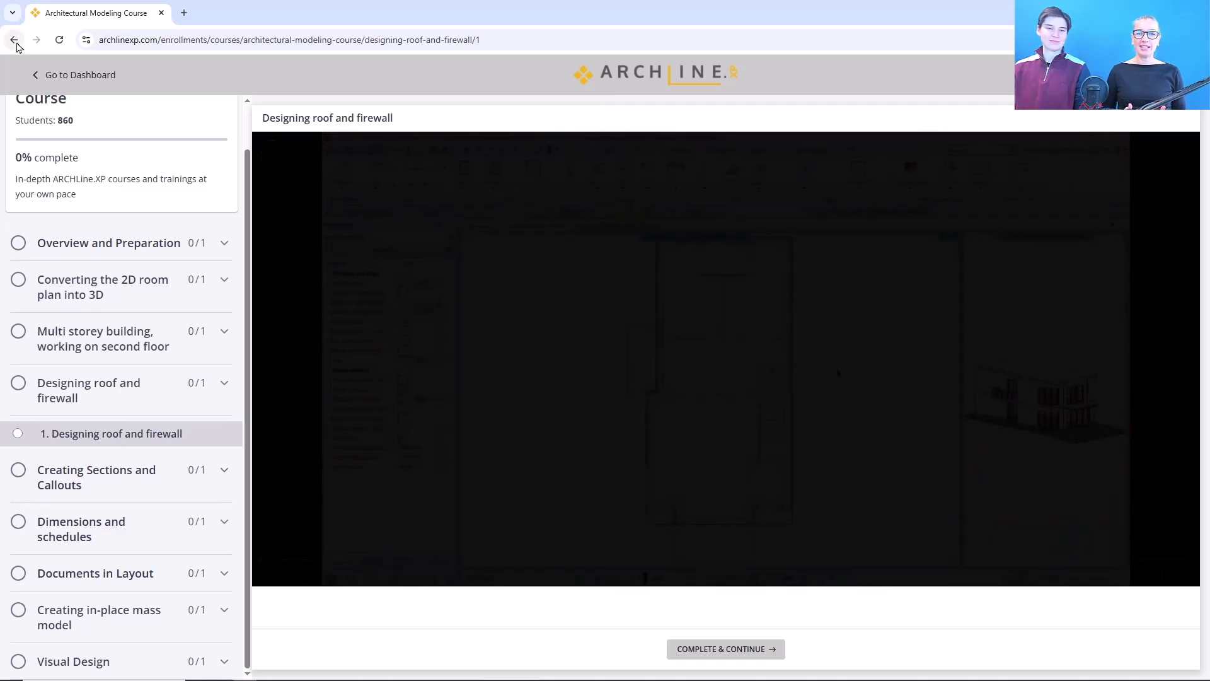
{"action": "left_click", "coordinate": [15, 40]}
{"action": "left_click", "coordinate": [15, 40]}
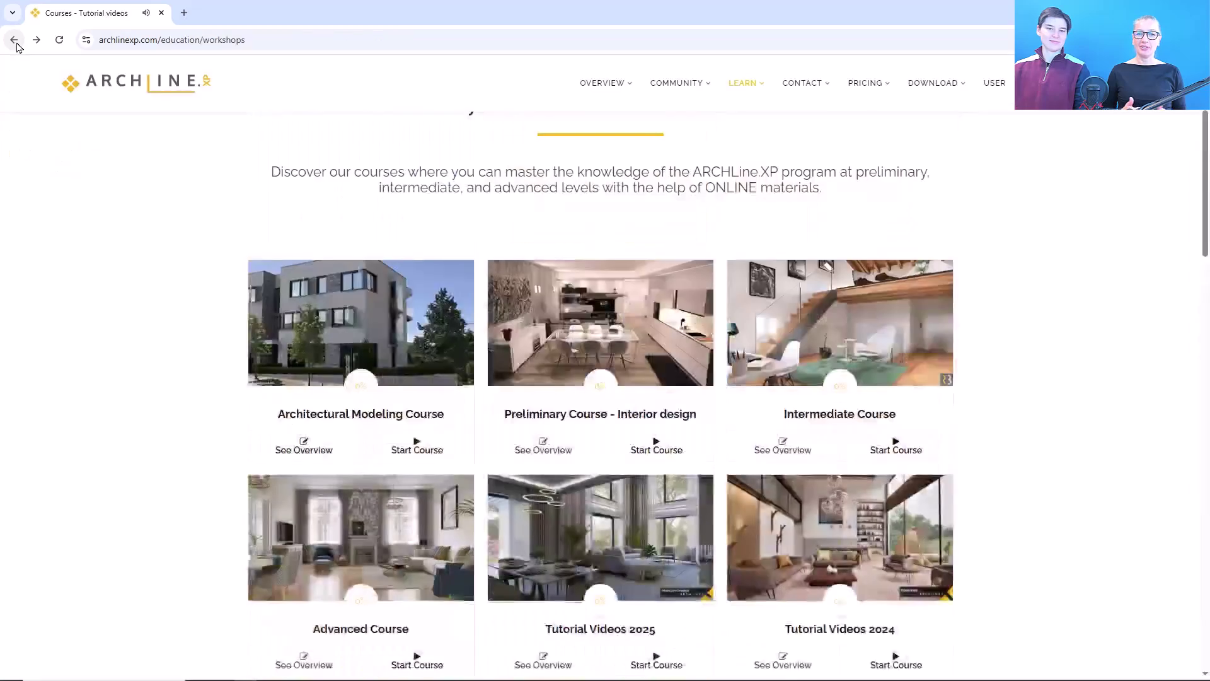
Step: Open the Help Center and go to its Learn ARCHLine.XP section
{"action": "mouse_move", "coordinate": [748, 87]}
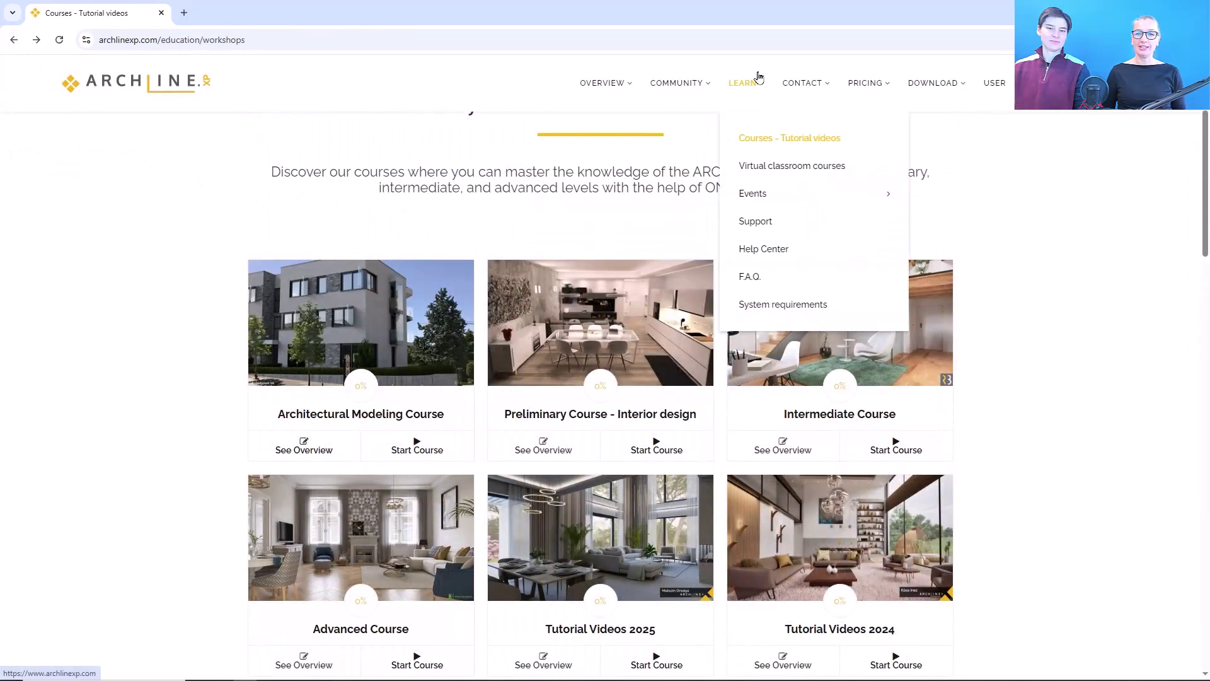
{"action": "left_click", "coordinate": [778, 251]}
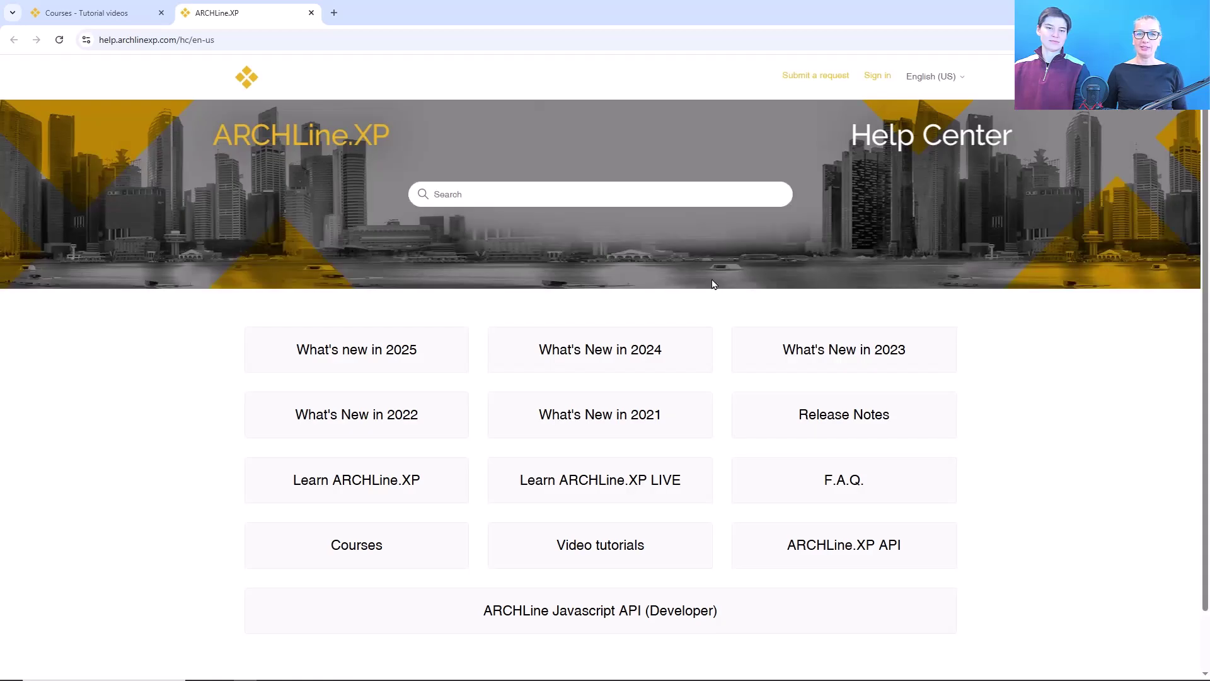
{"action": "left_click", "coordinate": [423, 494]}
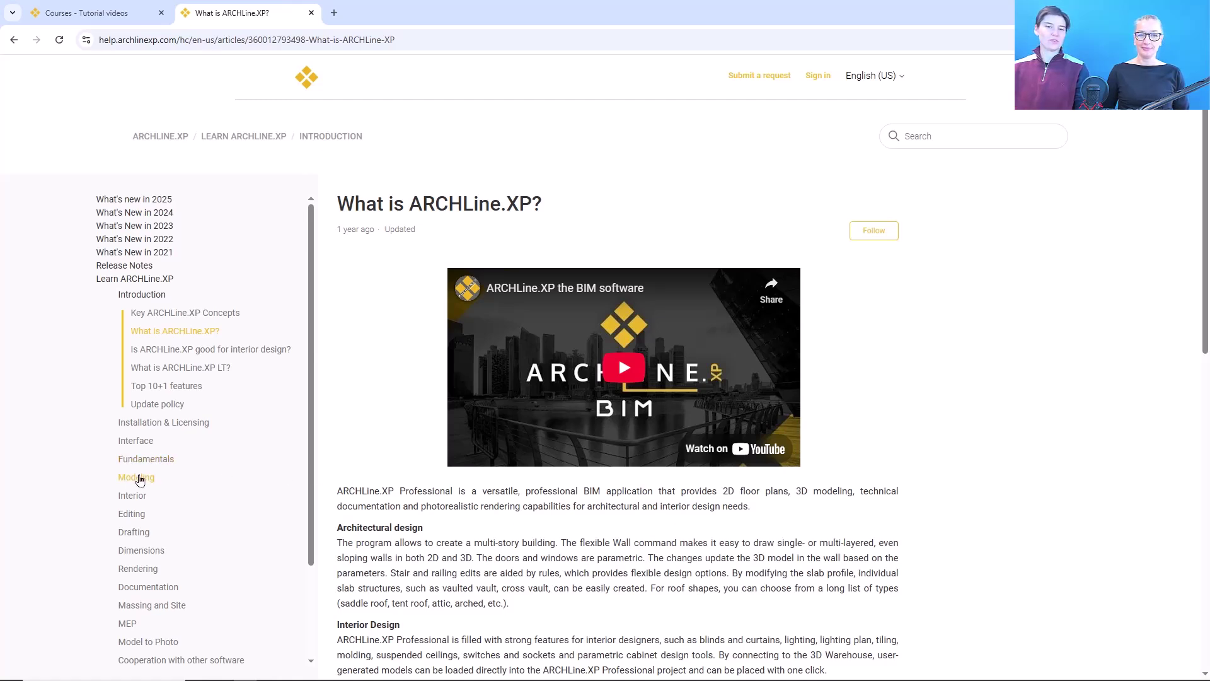
Step: Open the Introduction article of the Roof topic under Modeling and read through the roof types and methods
{"action": "left_click", "coordinate": [136, 477]}
{"action": "scroll", "coordinate": [179, 432], "scroll_direction": "down", "scroll_amount": 3}
{"action": "left_click", "coordinate": [140, 398]}
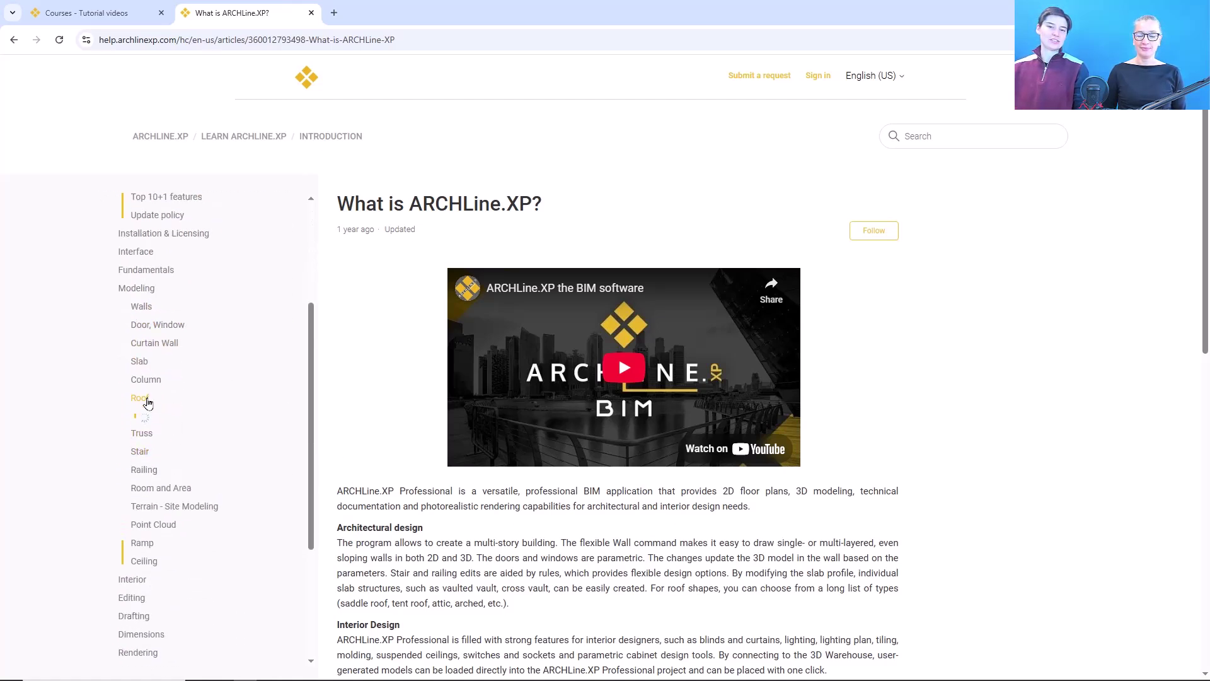
{"action": "left_click", "coordinate": [167, 417]}
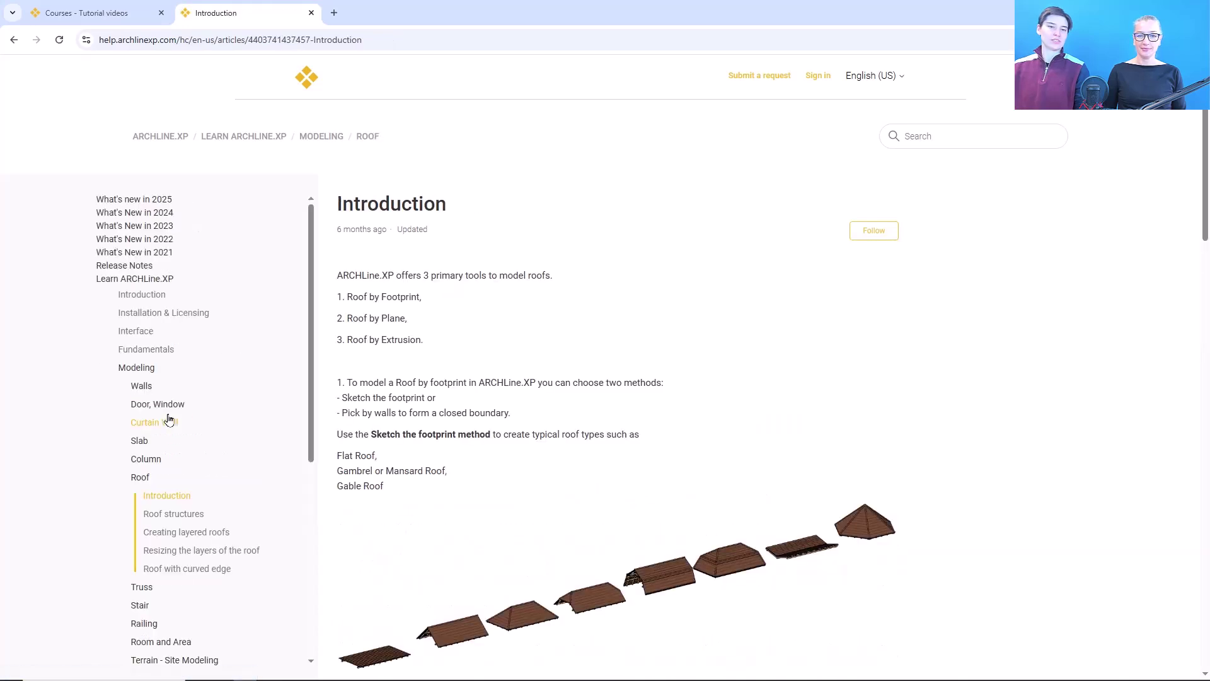
{"action": "scroll", "coordinate": [398, 417], "scroll_direction": "down", "scroll_amount": 10}
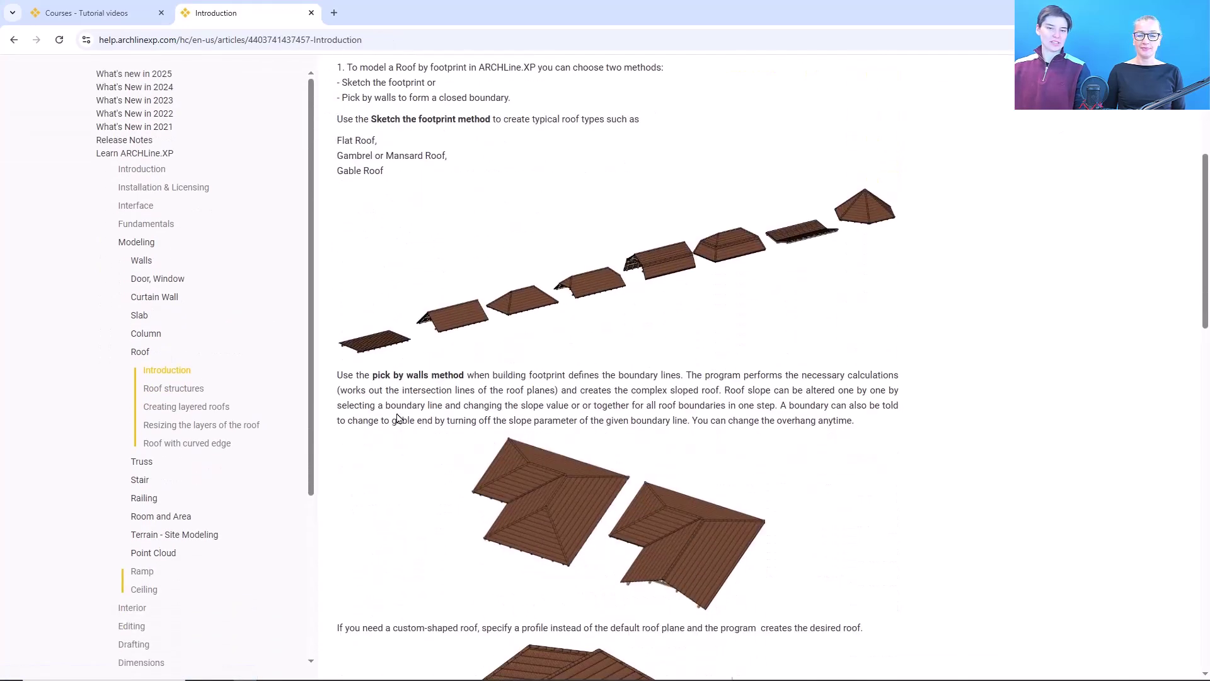
Step: Look at the Roof structures and Creating layered roofs articles in the Roof topic
{"action": "left_click", "coordinate": [189, 389]}
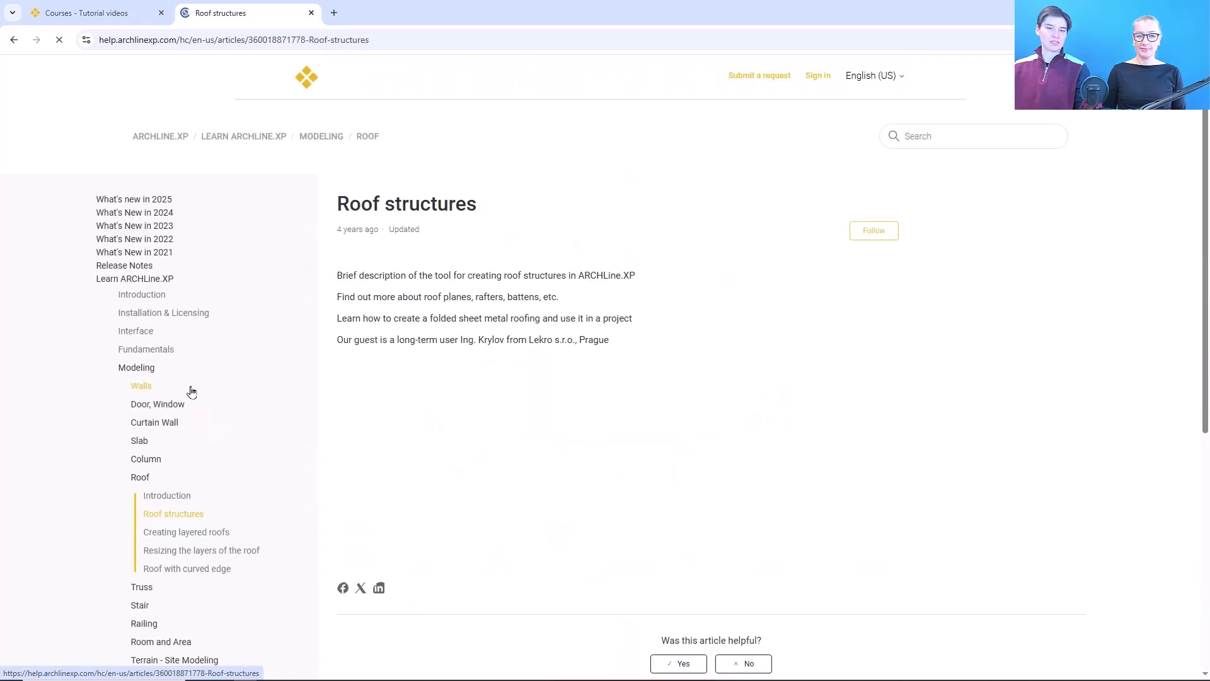
{"action": "scroll", "coordinate": [191, 391], "scroll_direction": "down", "scroll_amount": 3}
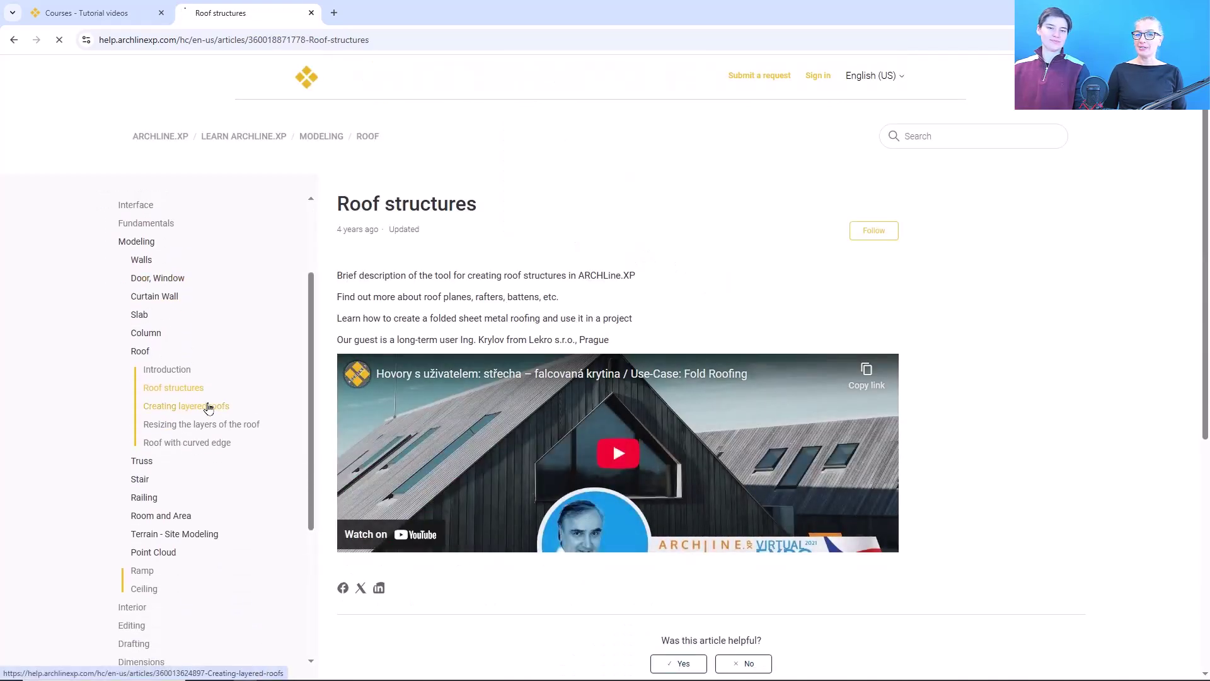
{"action": "left_click", "coordinate": [208, 406]}
{"action": "scroll", "coordinate": [392, 380], "scroll_direction": "down", "scroll_amount": 4}
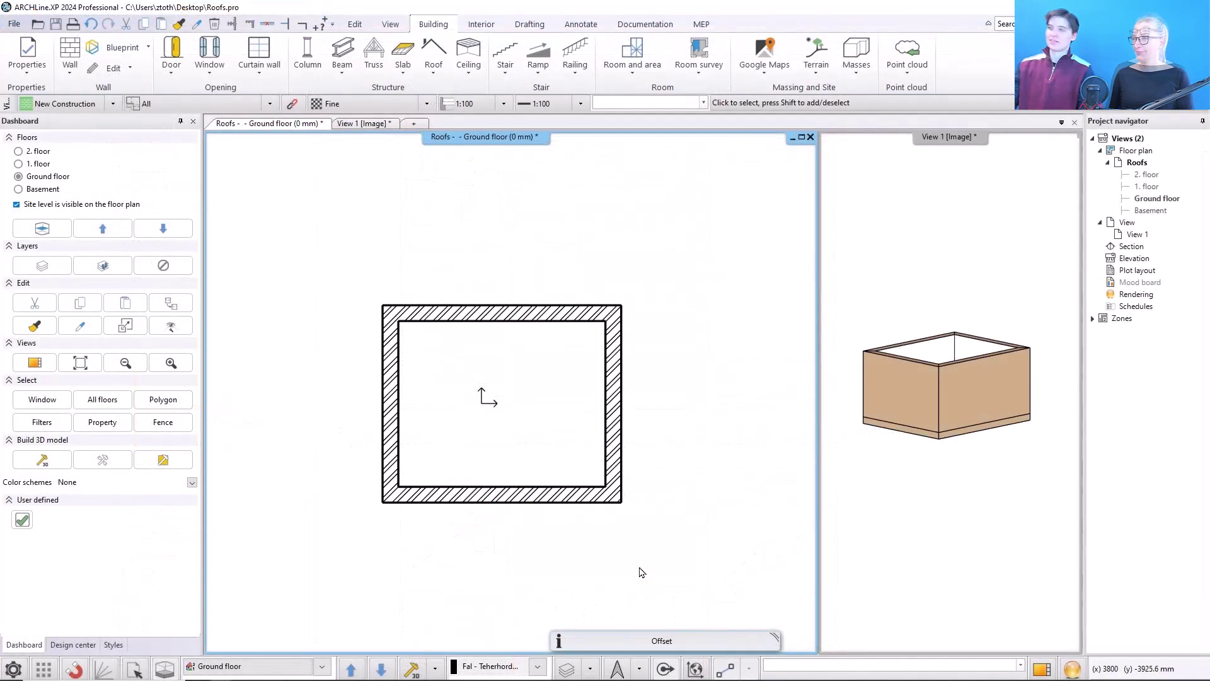
Step: Place a Flat roof shape over the rectangular building, using its outer wall corners, about 4760 by 5760 mm
{"action": "left_click", "coordinate": [435, 77]}
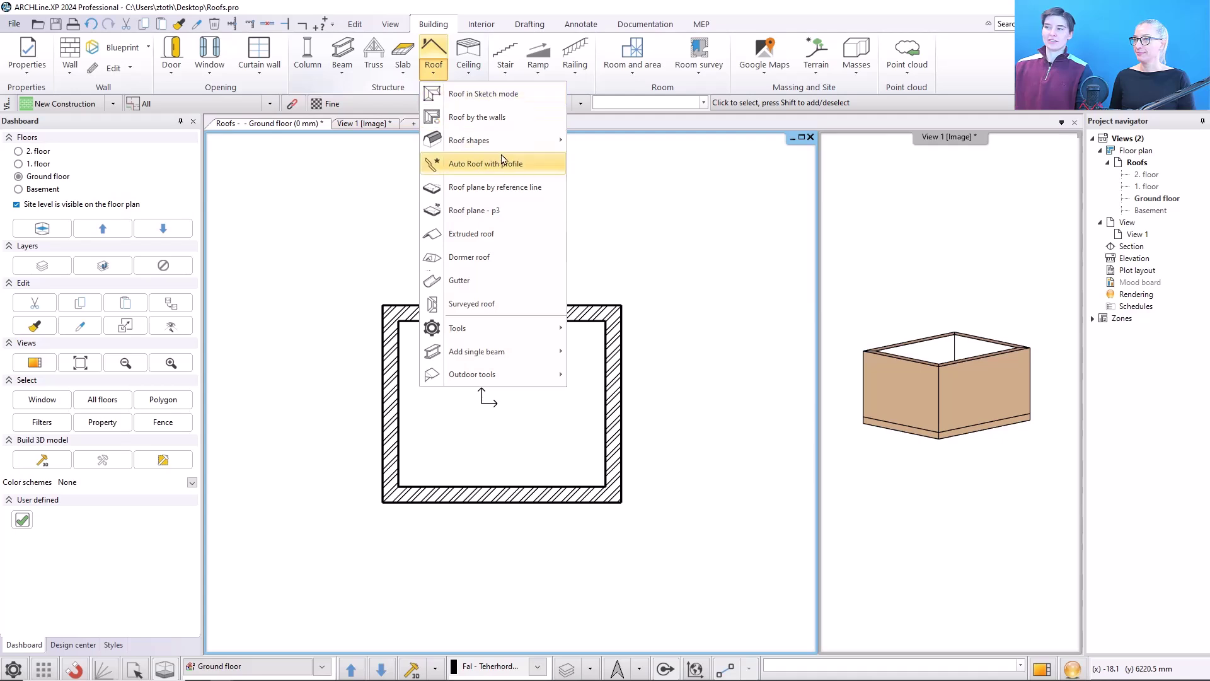
{"action": "mouse_move", "coordinate": [514, 144]}
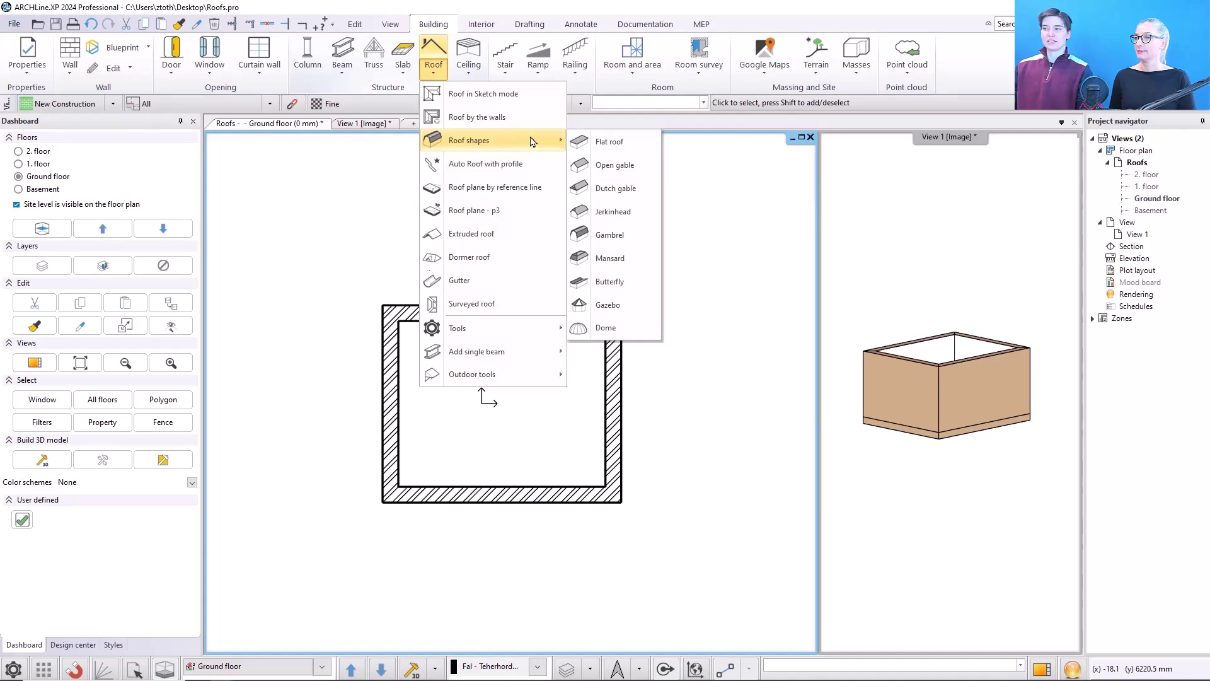
{"action": "left_click", "coordinate": [633, 142]}
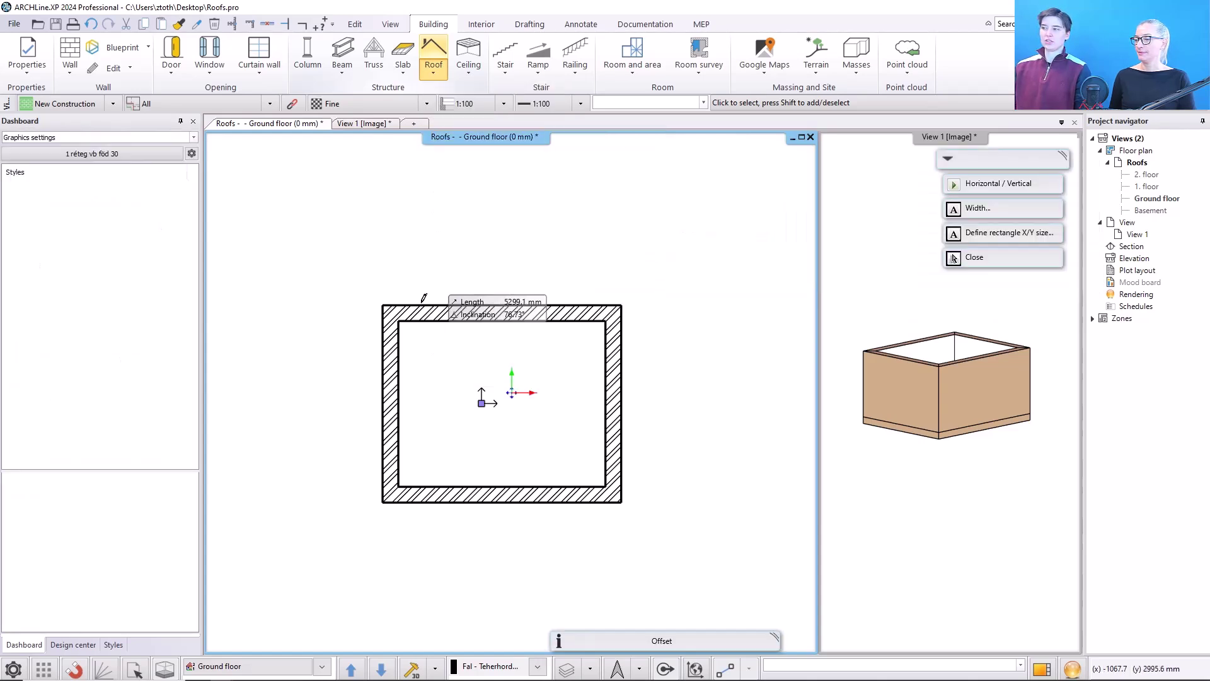
{"action": "left_click", "coordinate": [382, 307]}
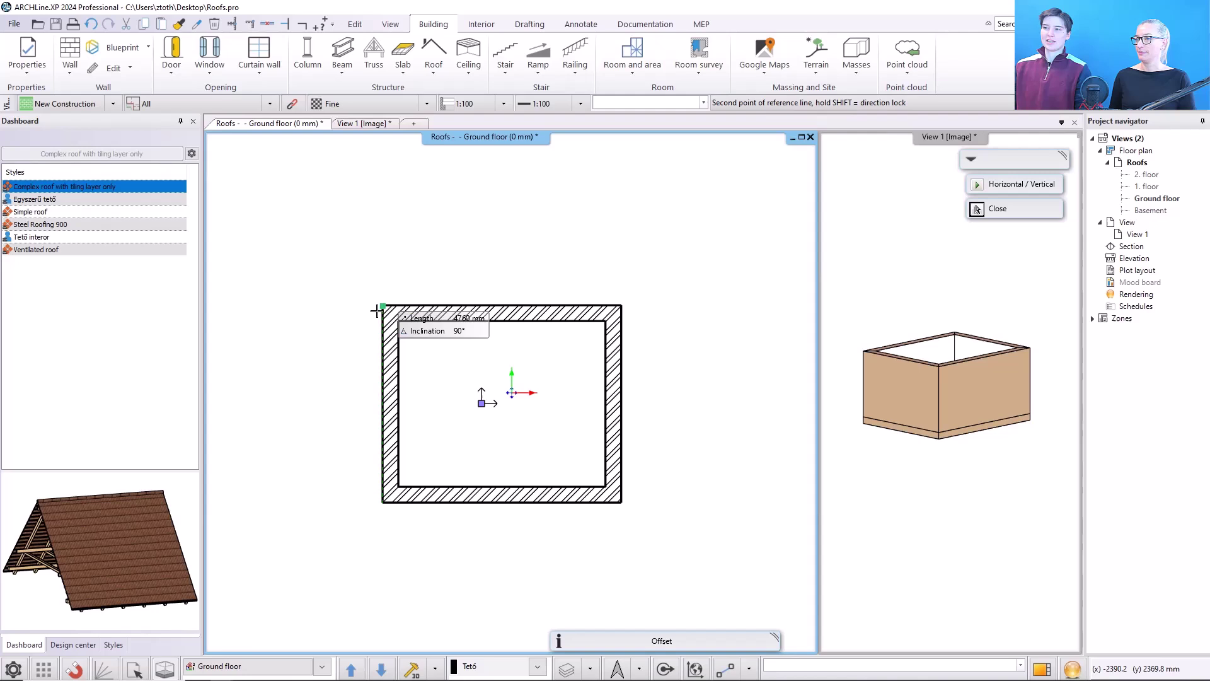
{"action": "left_click", "coordinate": [375, 507]}
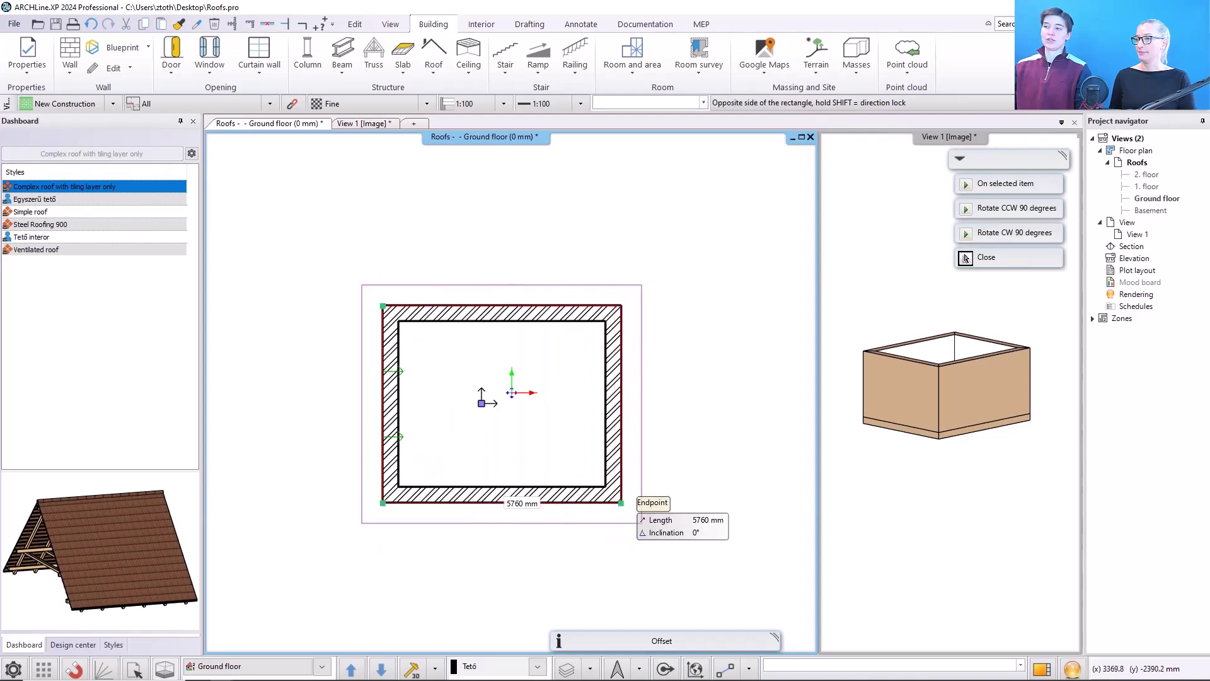
{"action": "left_click", "coordinate": [621, 503]}
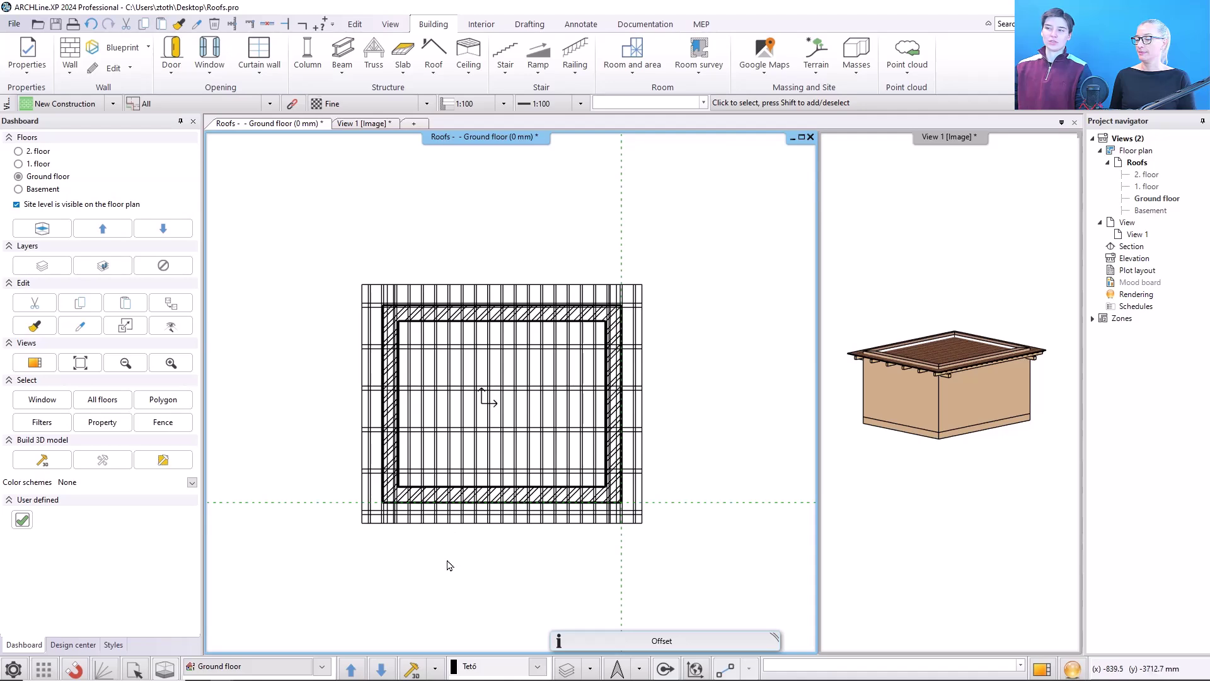
Step: Place an Open gable roof shape on the next rectangular building, using its outer wall corners as the outline
{"action": "key", "text": "ctrl+z"}
{"action": "left_click", "coordinate": [979, 433]}
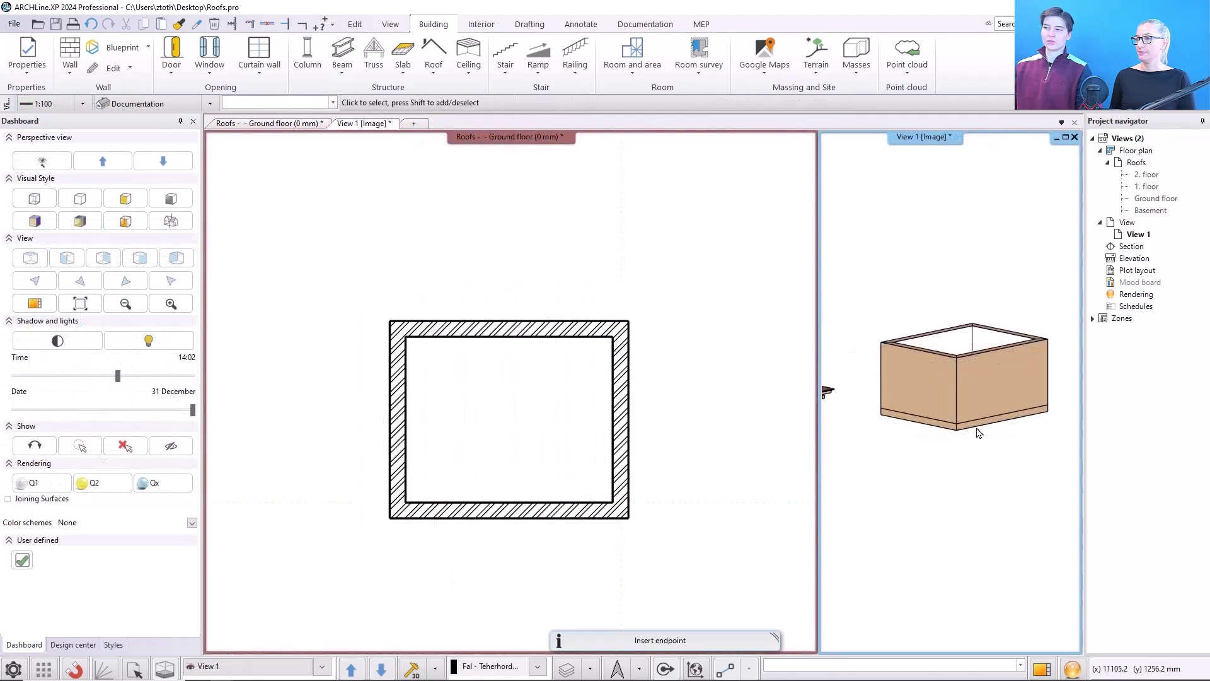
{"action": "left_click", "coordinate": [440, 70]}
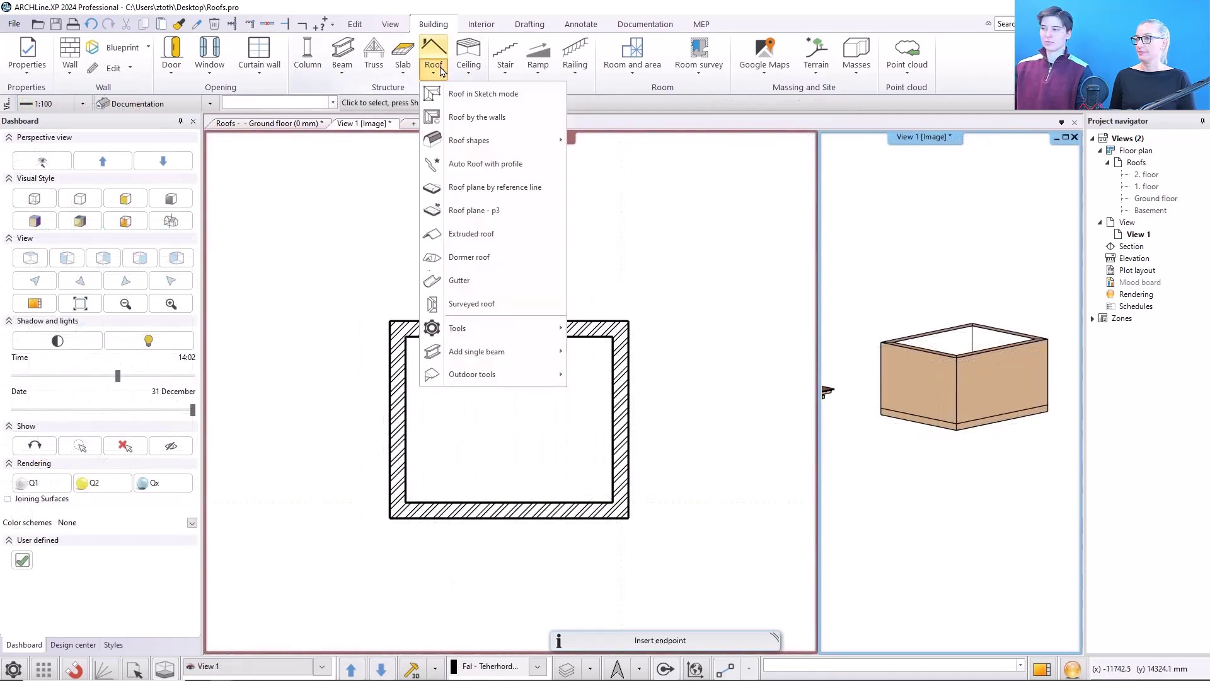
{"action": "mouse_move", "coordinate": [469, 140]}
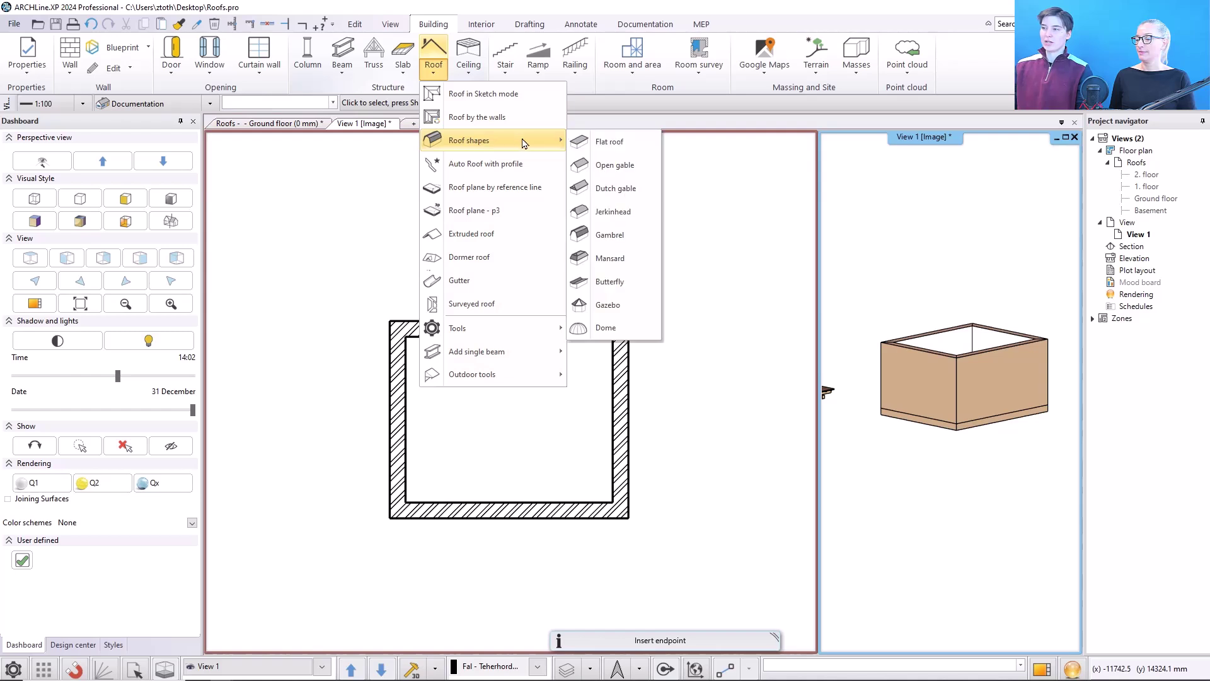
{"action": "left_click", "coordinate": [605, 166]}
{"action": "left_click", "coordinate": [390, 322]}
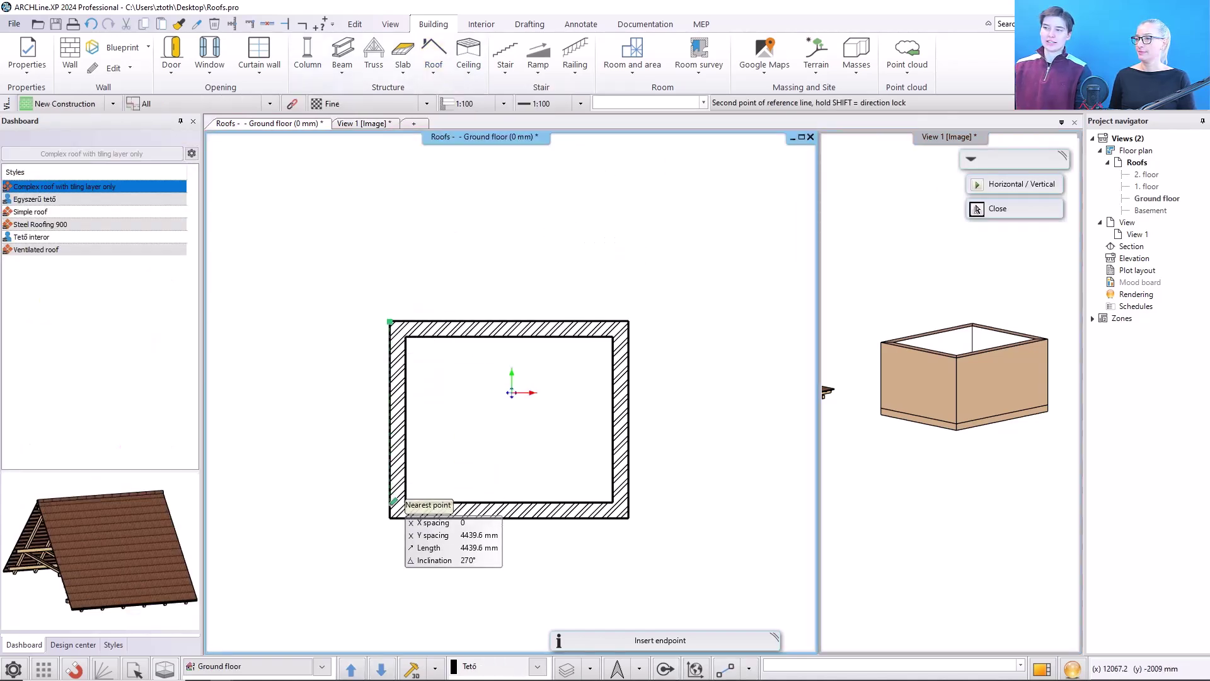
{"action": "left_click", "coordinate": [391, 516]}
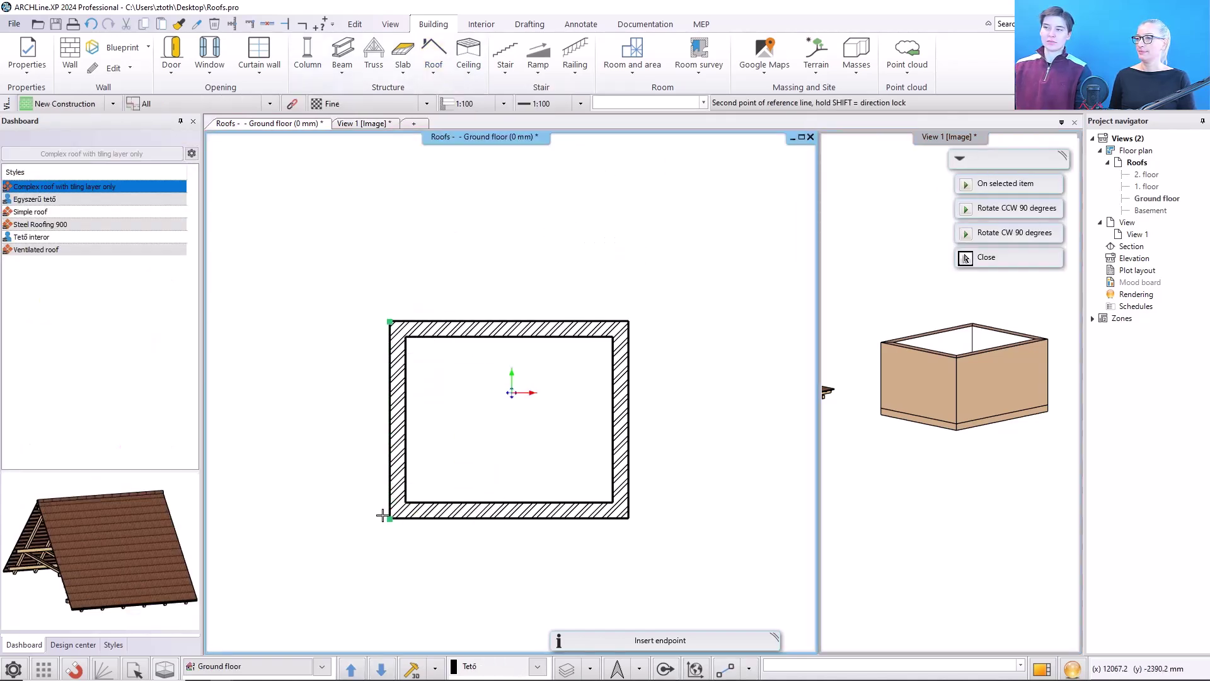
{"action": "left_click", "coordinate": [635, 518]}
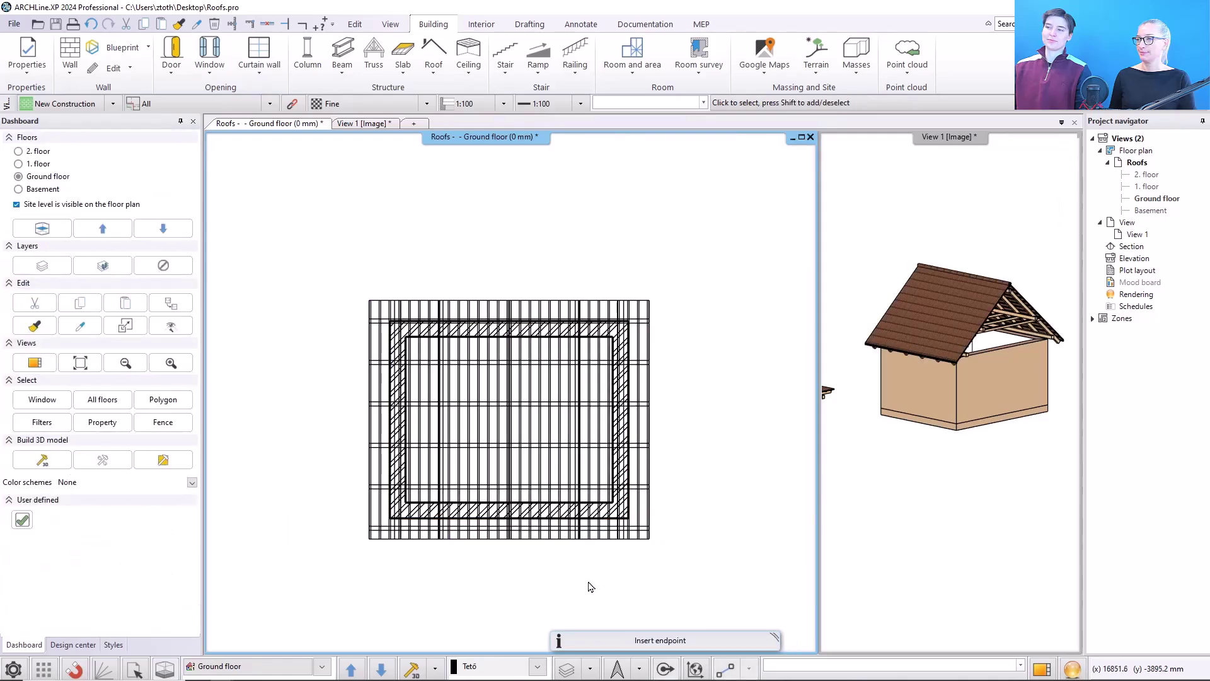
Step: Place a Dutch gable roof shape on the third rectangular building, using its outer wall corners, about 4760 by 5760 mm
{"action": "key", "text": "ctrl+z"}
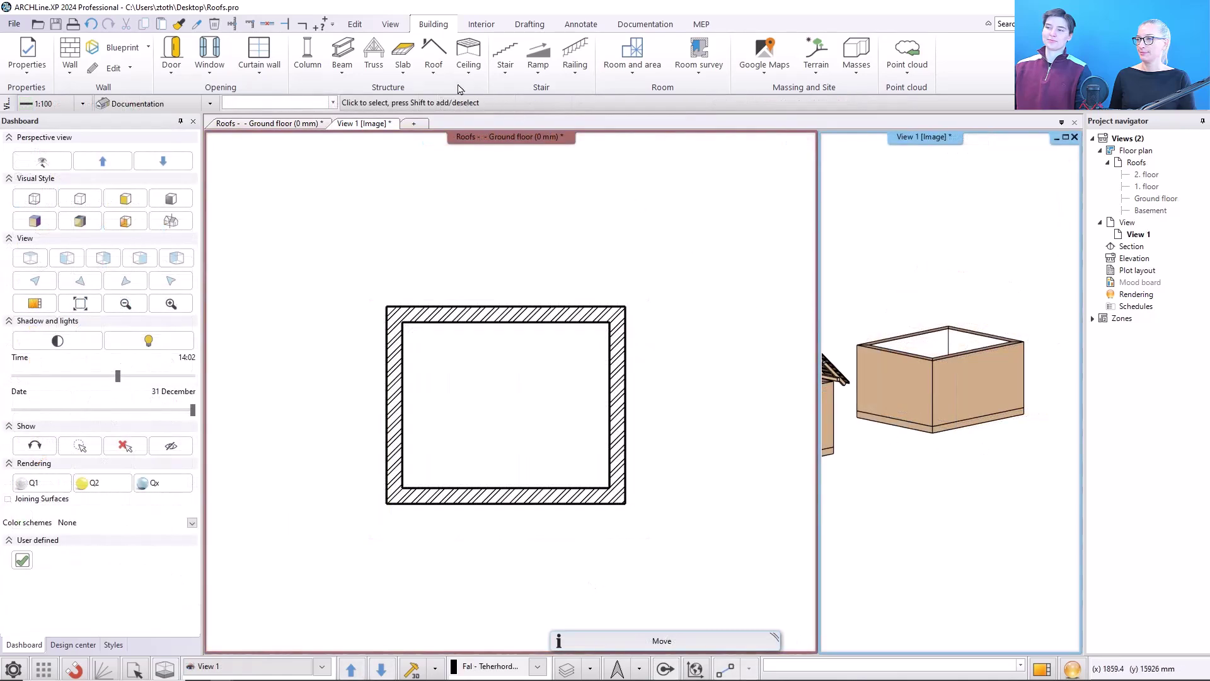
{"action": "left_click", "coordinate": [439, 74]}
{"action": "mouse_move", "coordinate": [486, 140]}
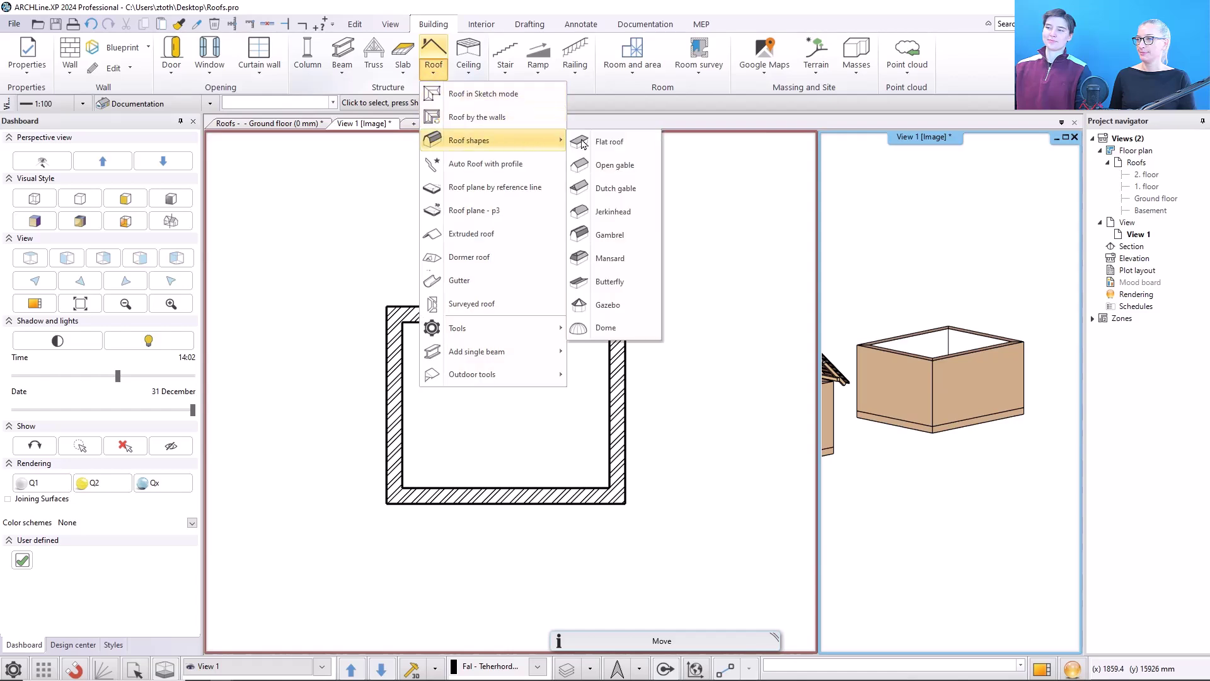
{"action": "left_click", "coordinate": [626, 196]}
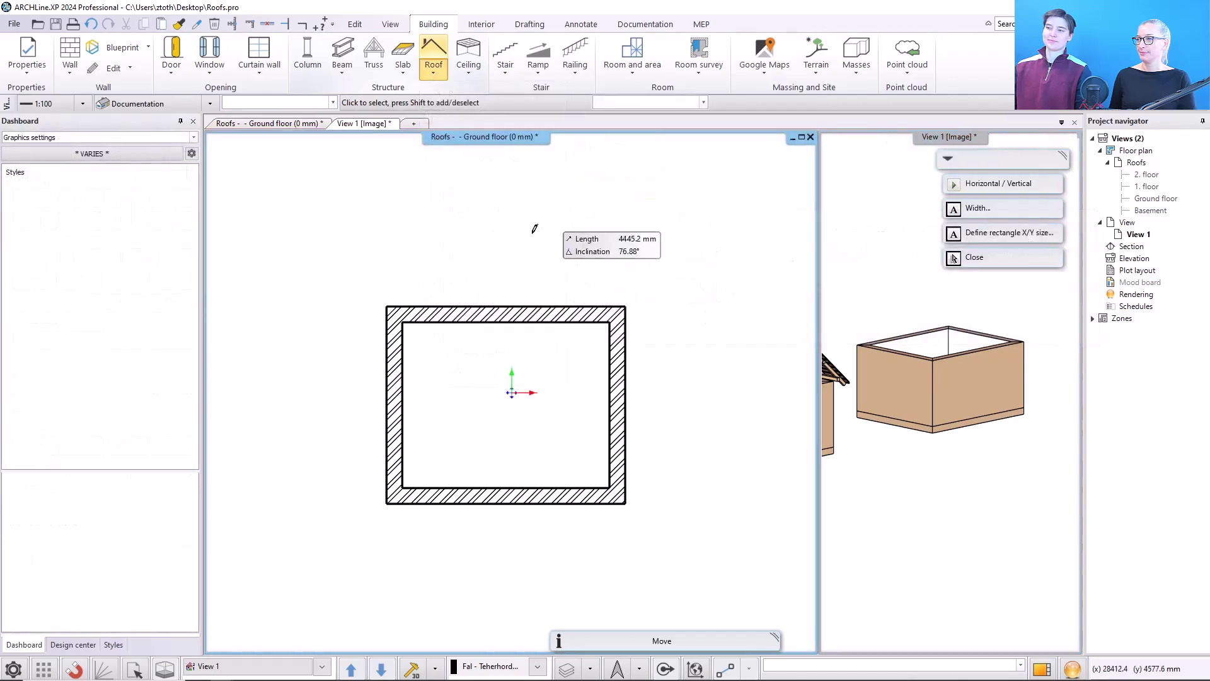
{"action": "left_click", "coordinate": [387, 307]}
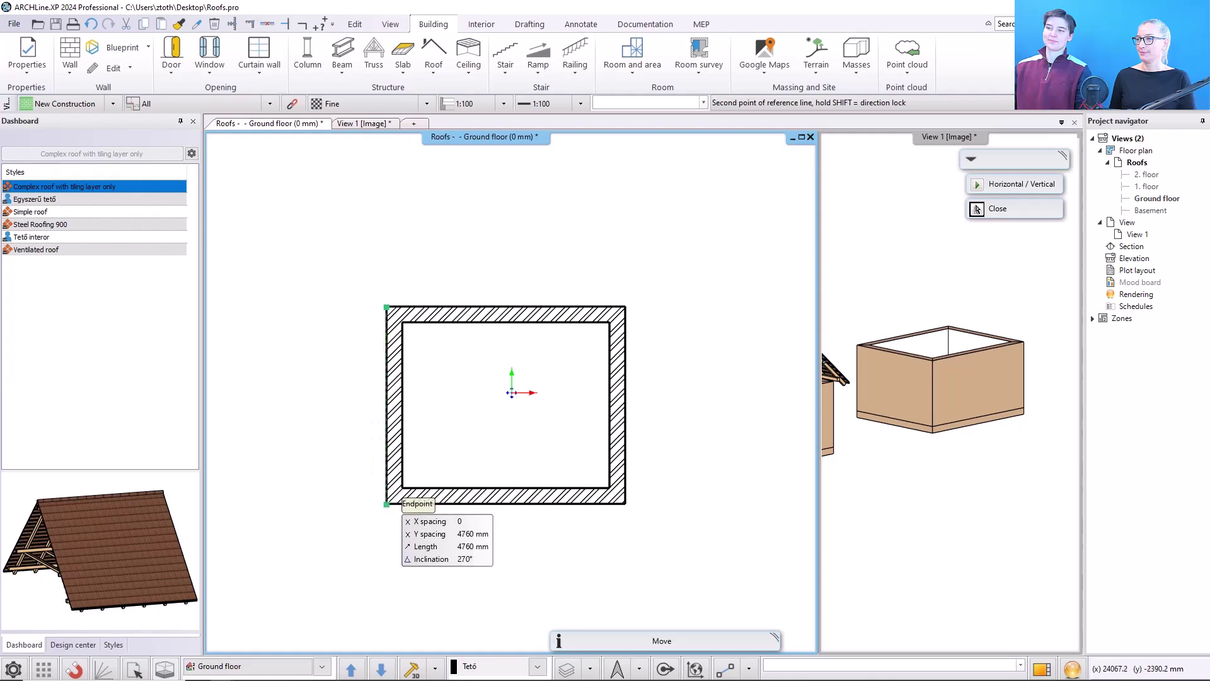
{"action": "left_click", "coordinate": [387, 504]}
{"action": "left_click", "coordinate": [619, 501]}
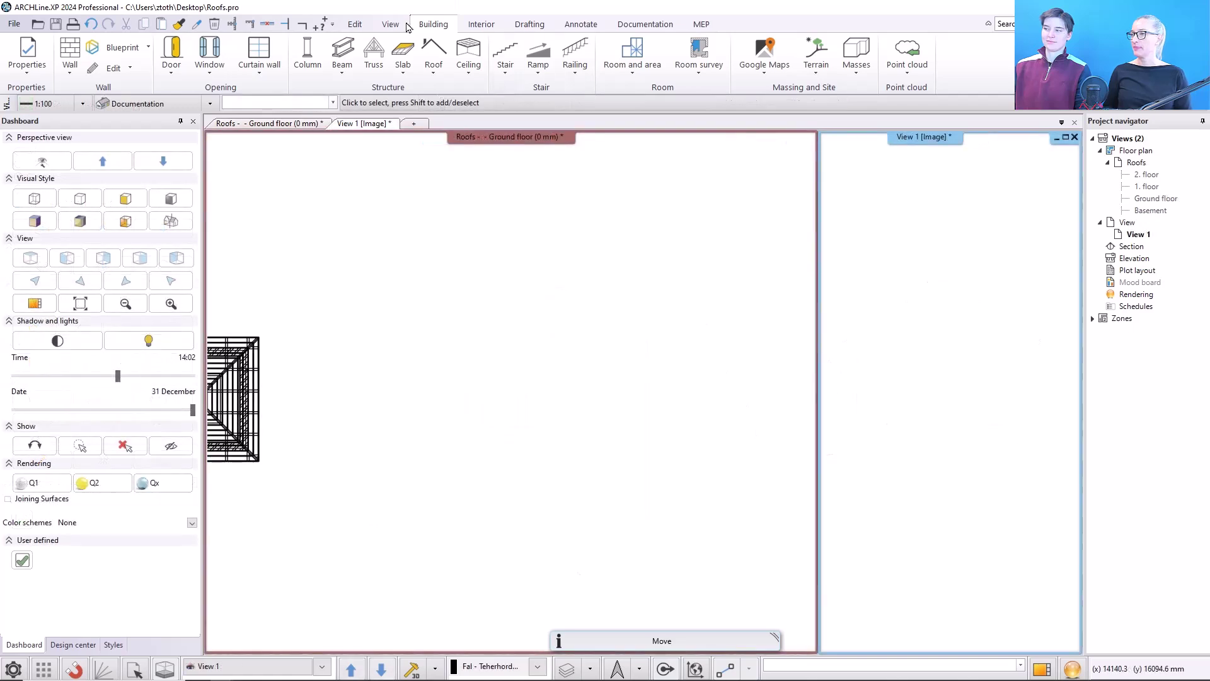
Step: Place a six-sided Gazebo roof shape in the empty area beyond the third building, with a radius of about 1780 mm
{"action": "left_click", "coordinate": [434, 70]}
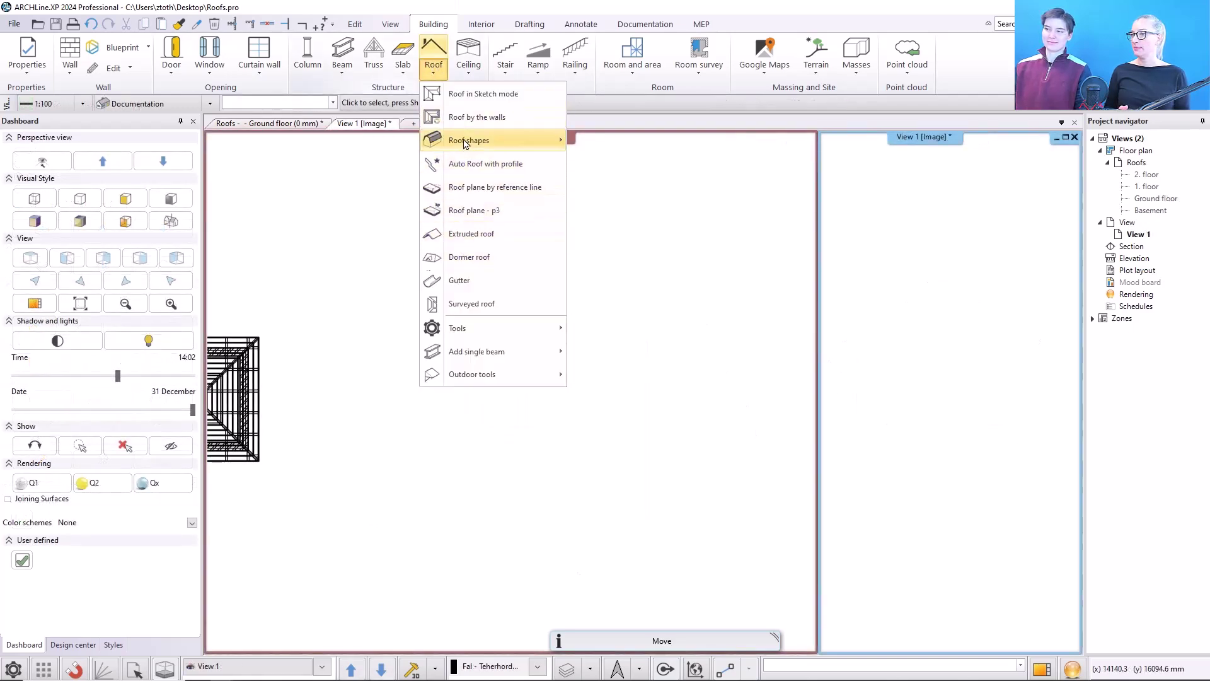
{"action": "mouse_move", "coordinate": [466, 143]}
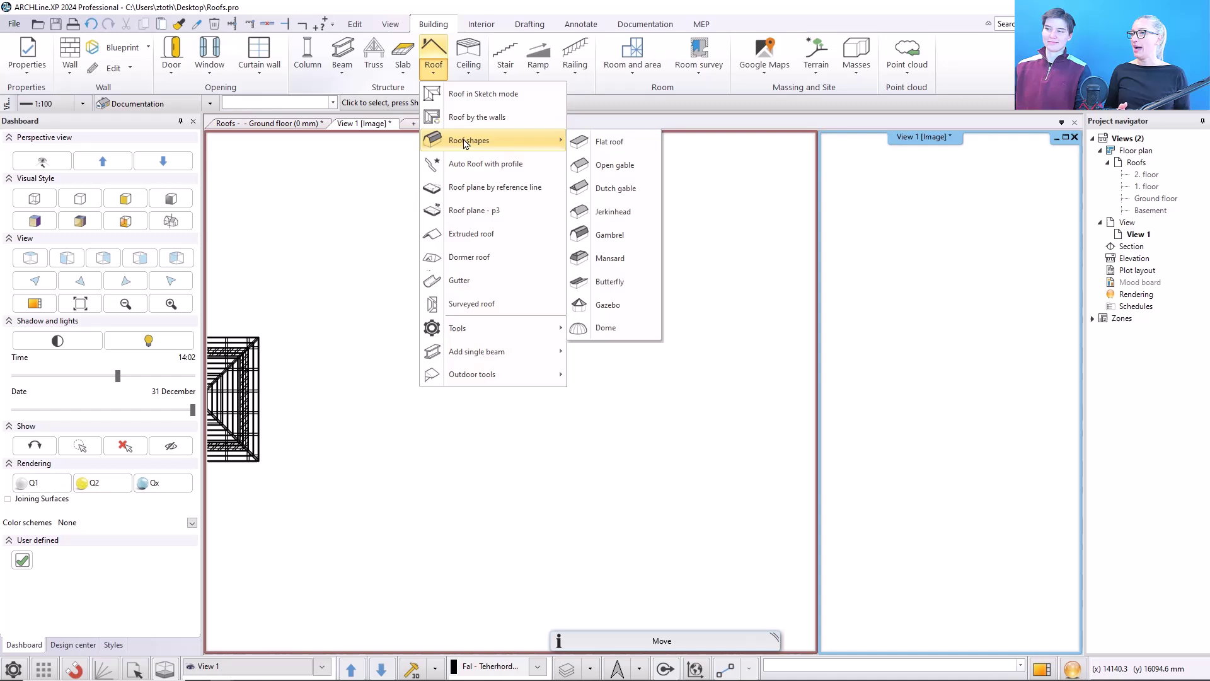
{"action": "left_click", "coordinate": [609, 305]}
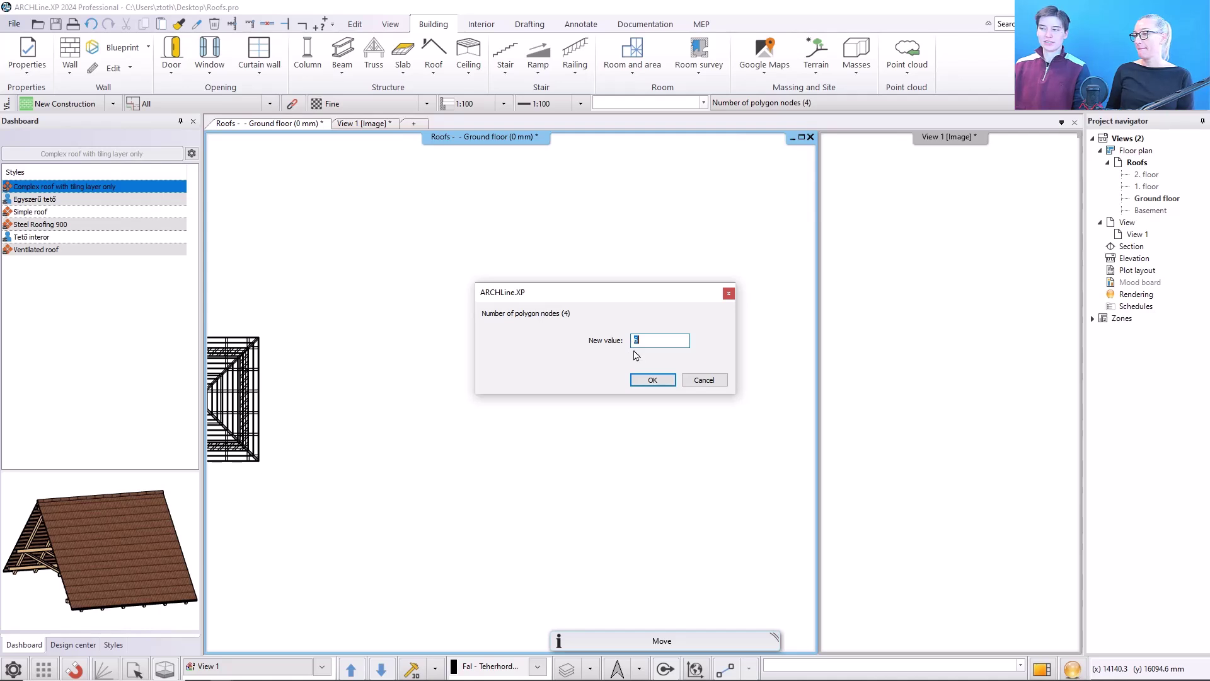
{"action": "left_click", "coordinate": [652, 381]}
{"action": "left_click", "coordinate": [472, 408]}
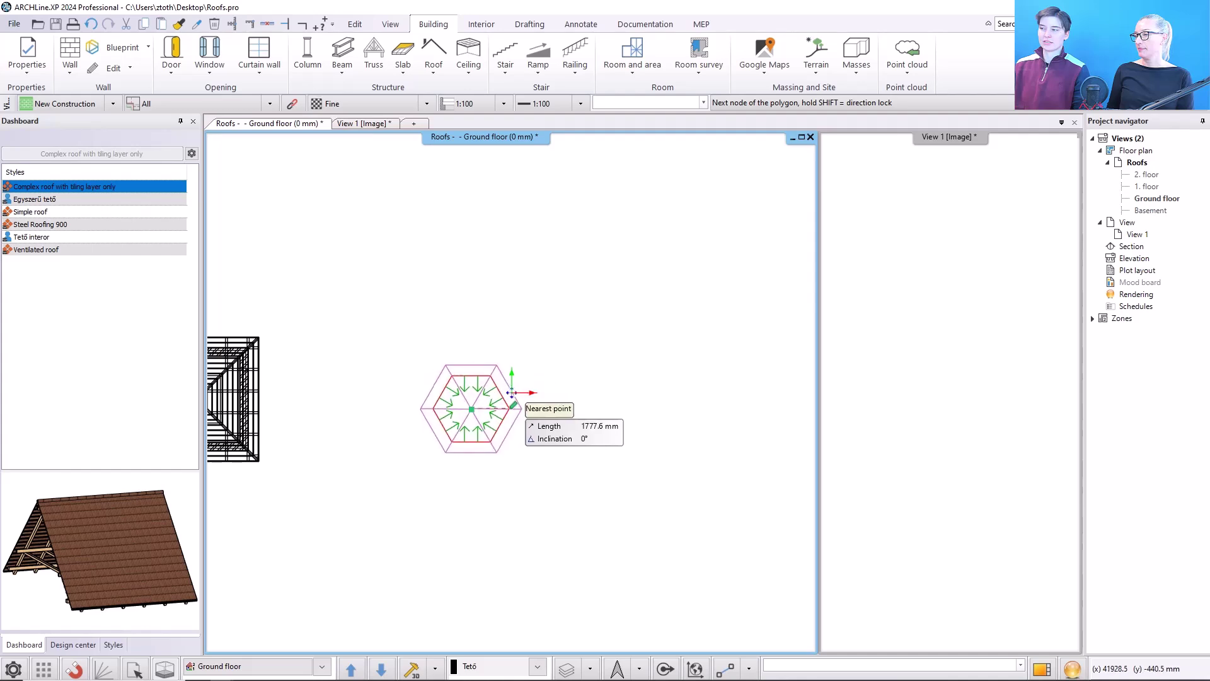
{"action": "left_click", "coordinate": [512, 393]}
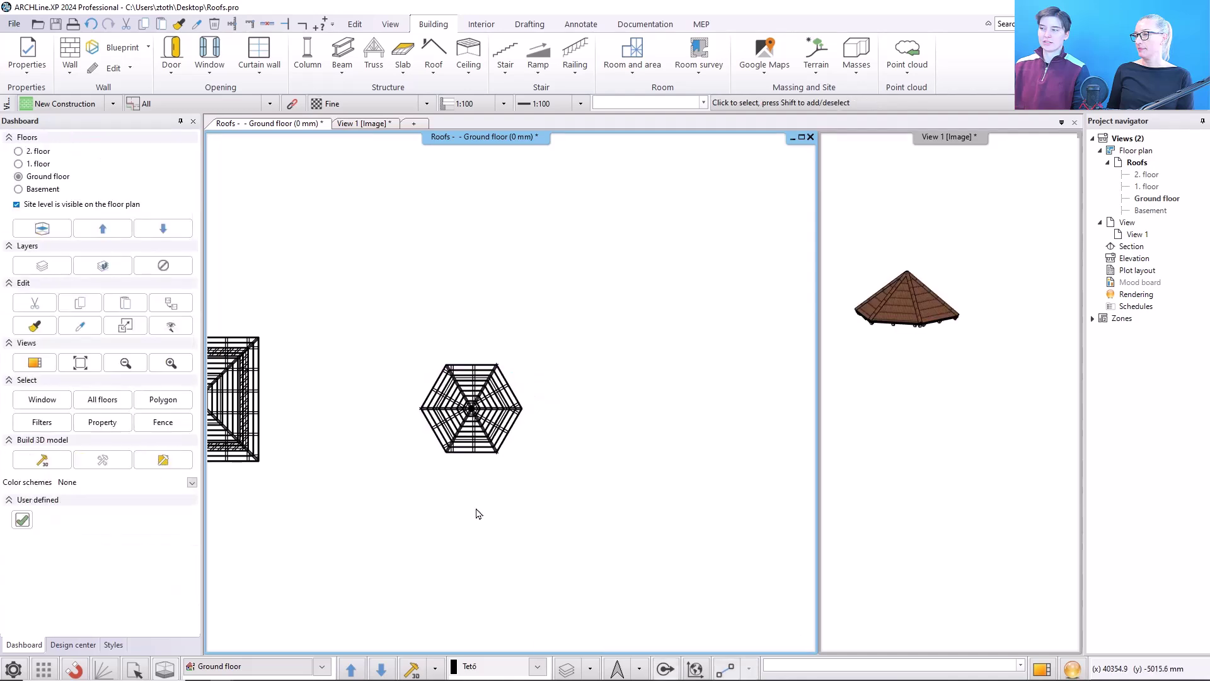
Step: Place a closed Dome roof shape in the empty area beside the gazebo roof, somewhat smaller than the gazebo
{"action": "left_click", "coordinate": [436, 76]}
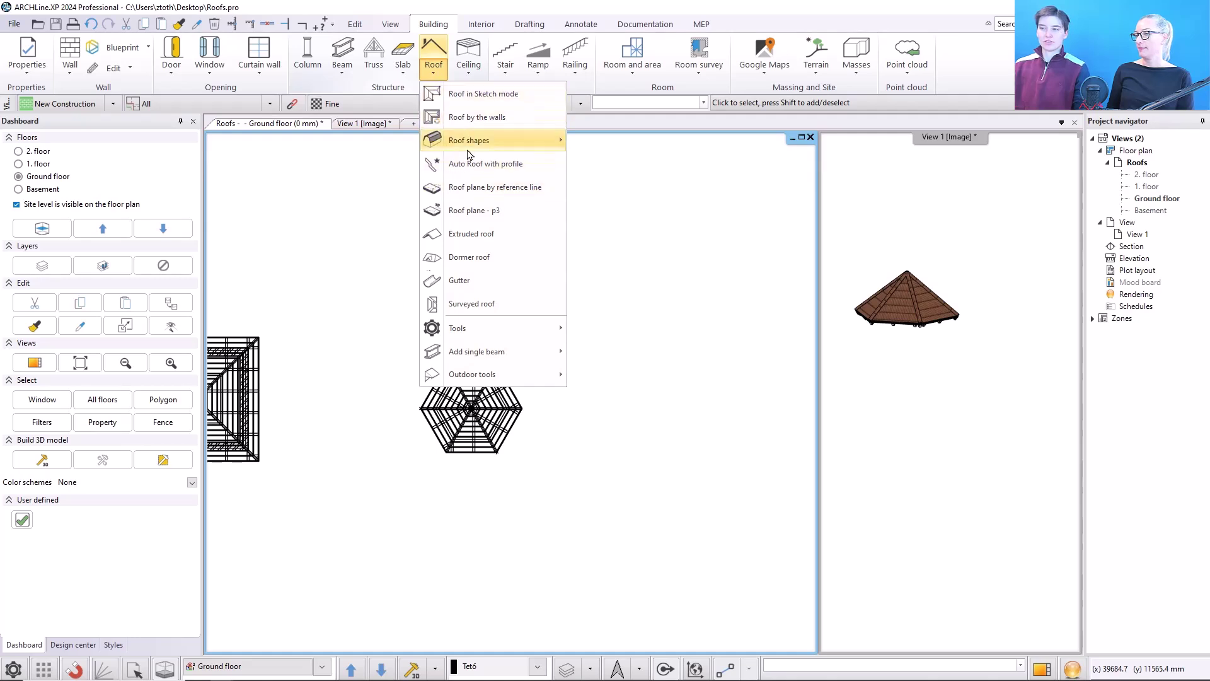
{"action": "mouse_move", "coordinate": [469, 150]}
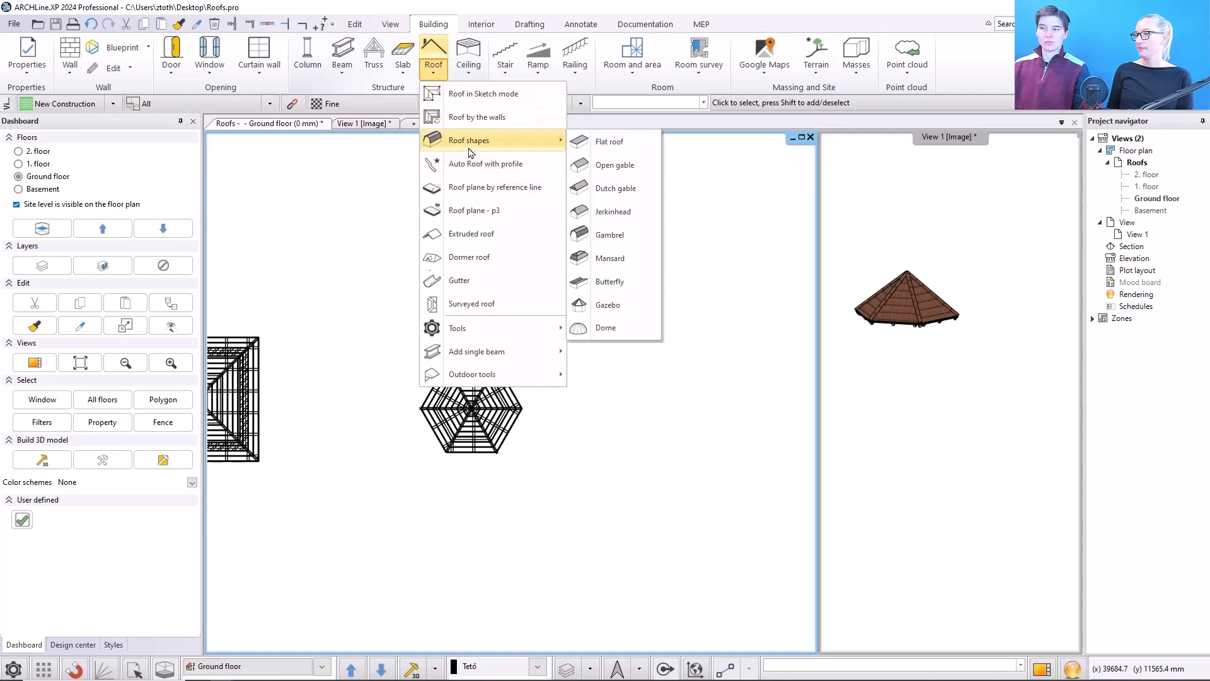
{"action": "left_click", "coordinate": [604, 327]}
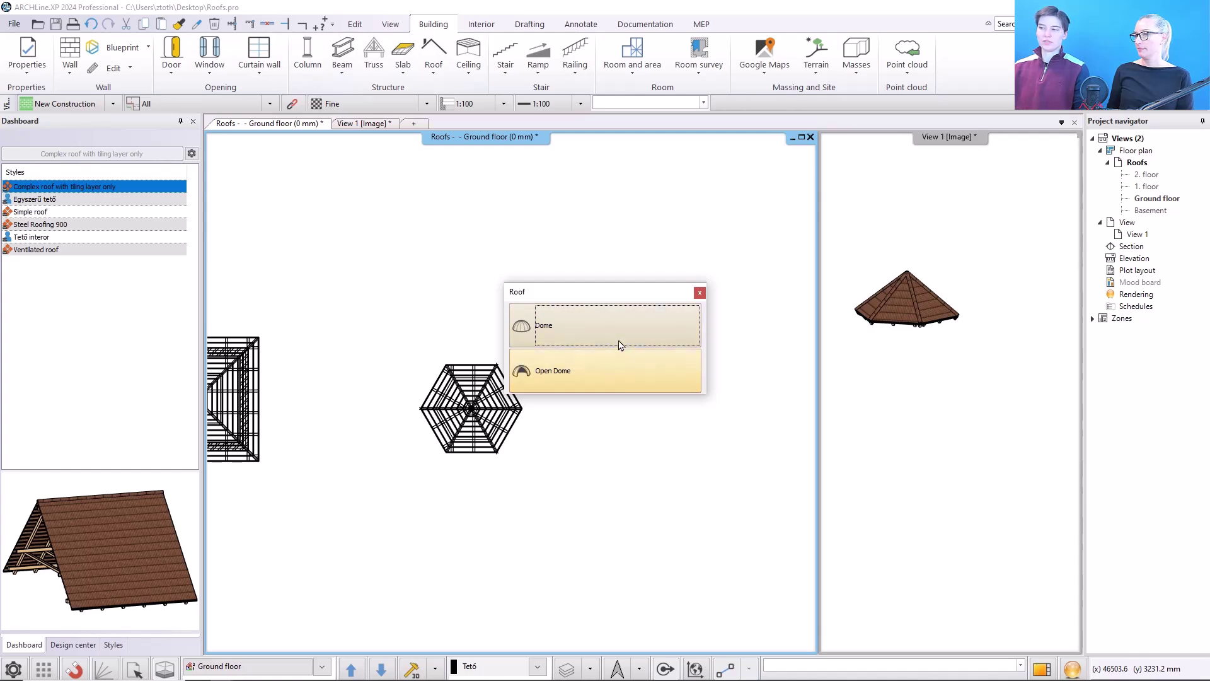
{"action": "left_click", "coordinate": [616, 338]}
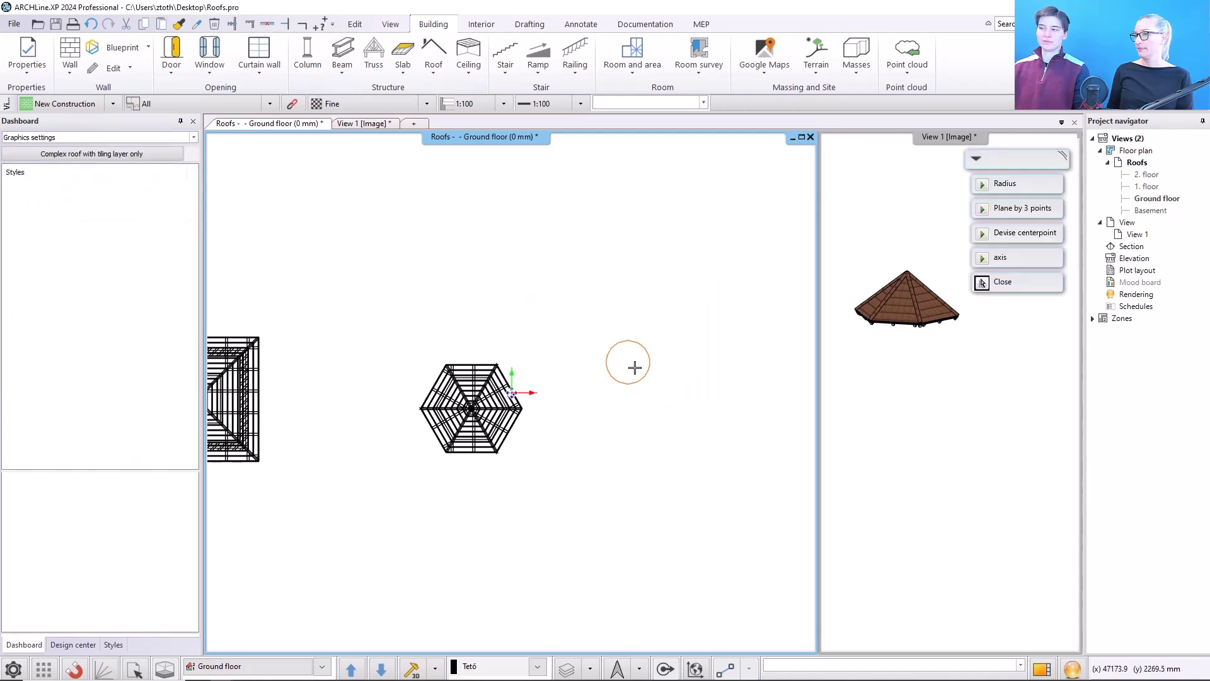
{"action": "left_click", "coordinate": [627, 408]}
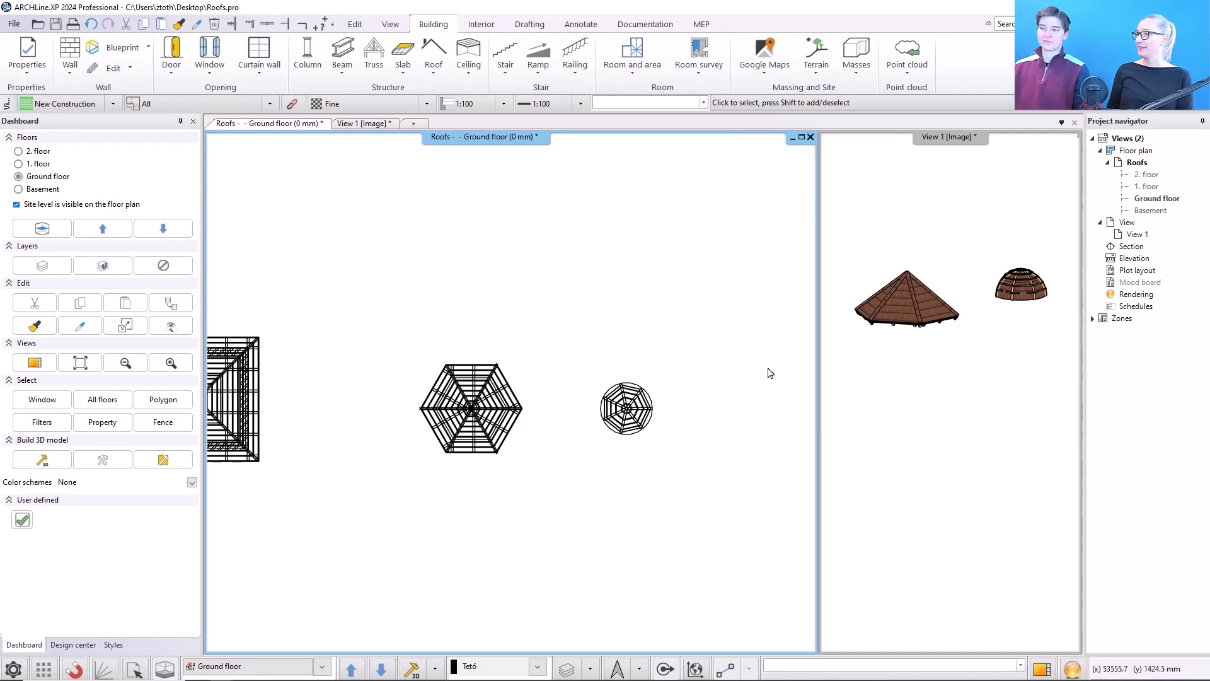
Step: Open the properties of the Open gable roof on the second building
{"action": "left_click", "coordinate": [958, 348]}
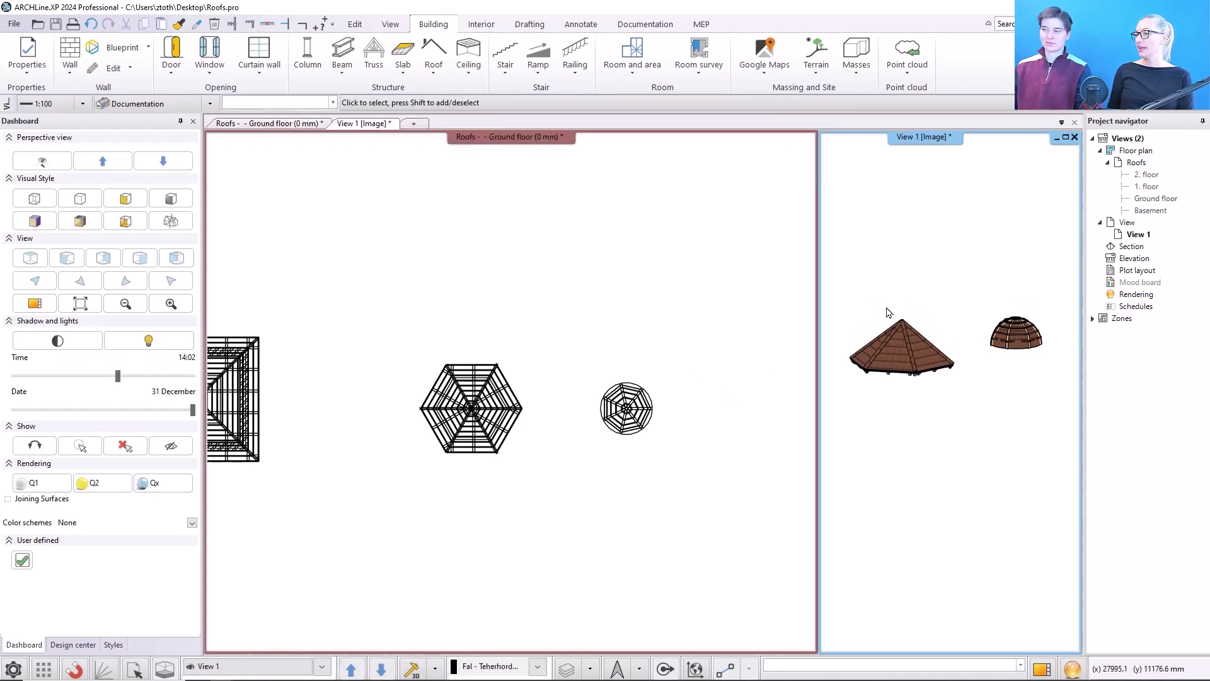
{"action": "left_click", "coordinate": [387, 454]}
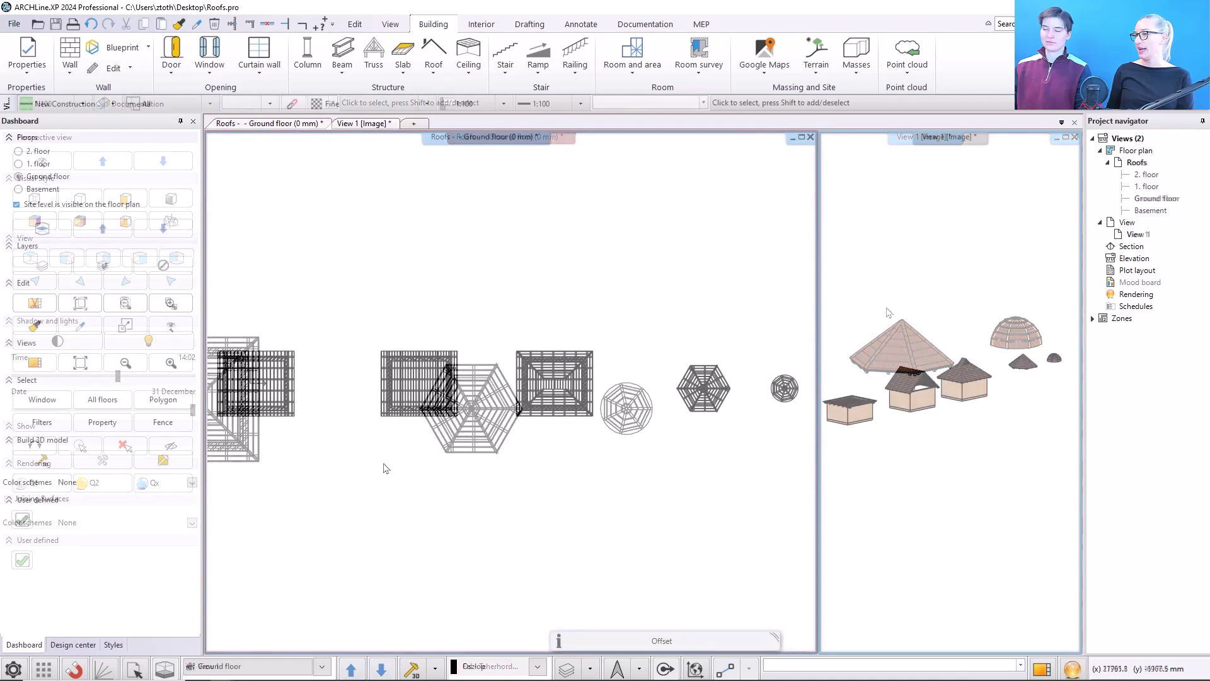
{"action": "left_click", "coordinate": [414, 393]}
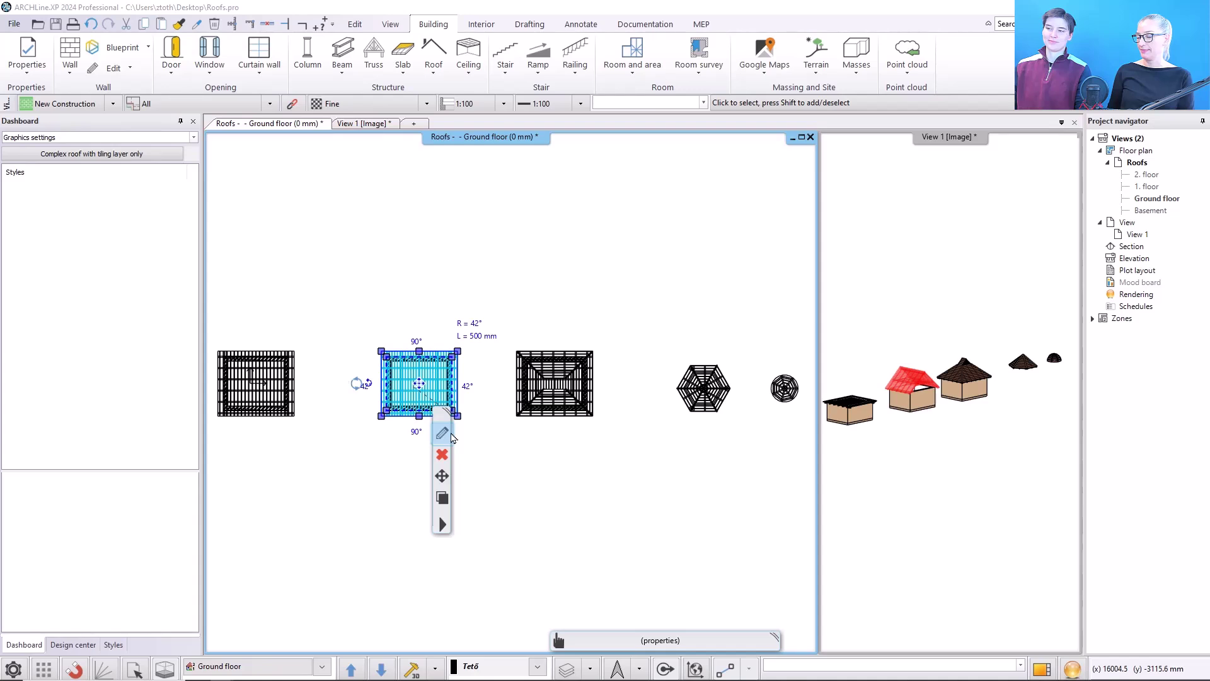
{"action": "left_click", "coordinate": [451, 436]}
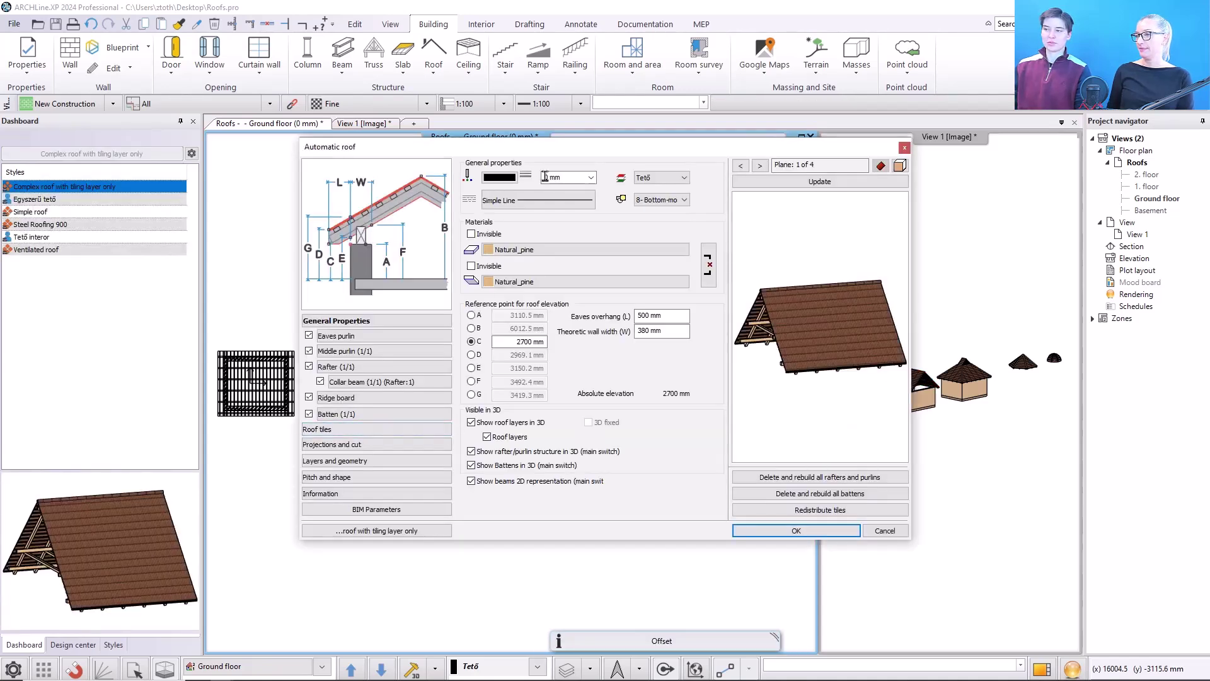
Step: Look through the line thickness, line type, layer and drawing order options in the roof's general properties
{"action": "left_click", "coordinate": [591, 177]}
{"action": "left_click", "coordinate": [592, 180]}
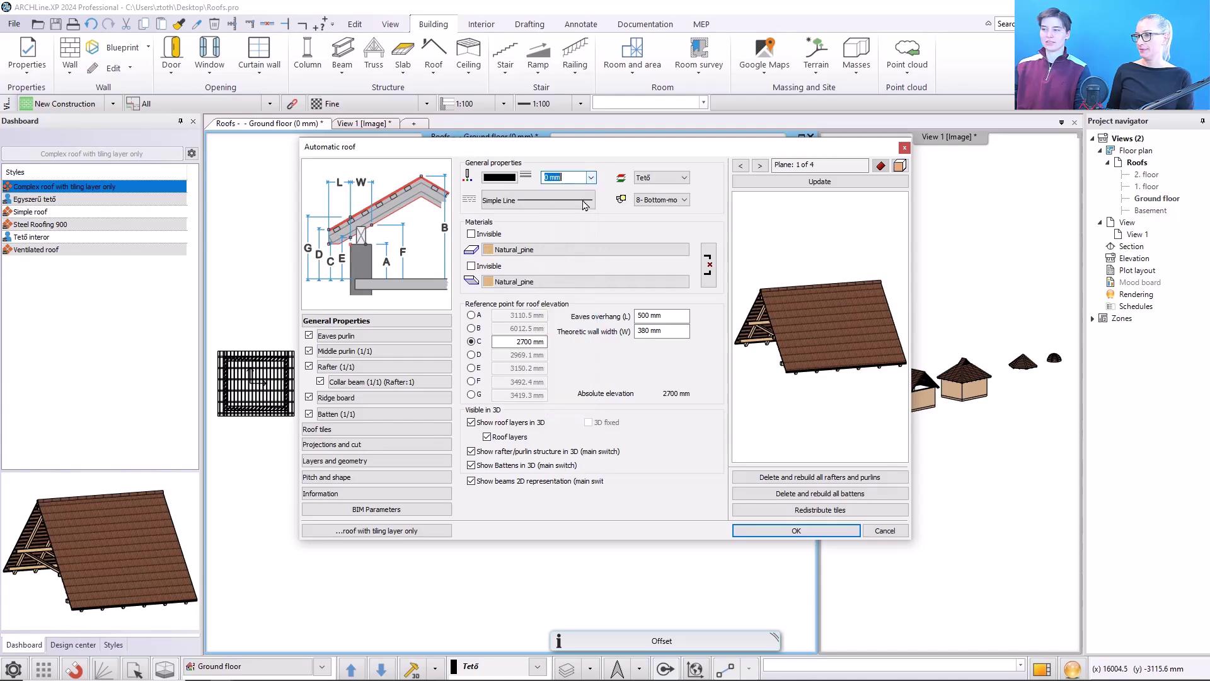
{"action": "left_click", "coordinate": [585, 203]}
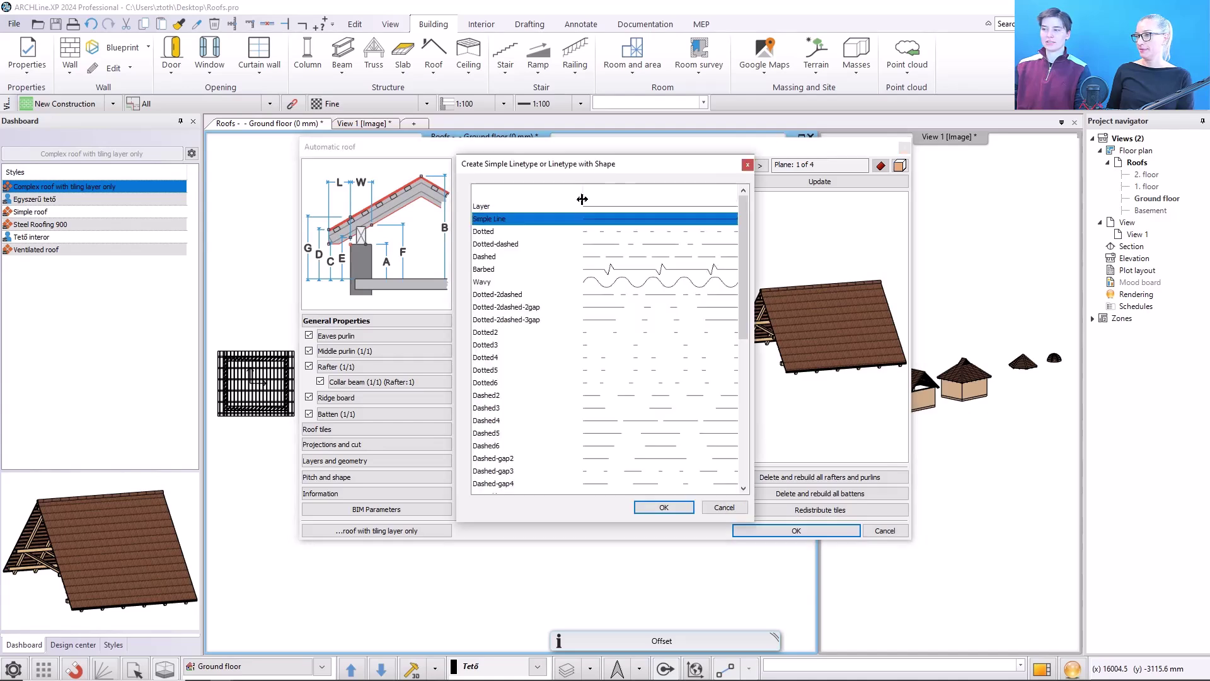
{"action": "left_click", "coordinate": [748, 165]}
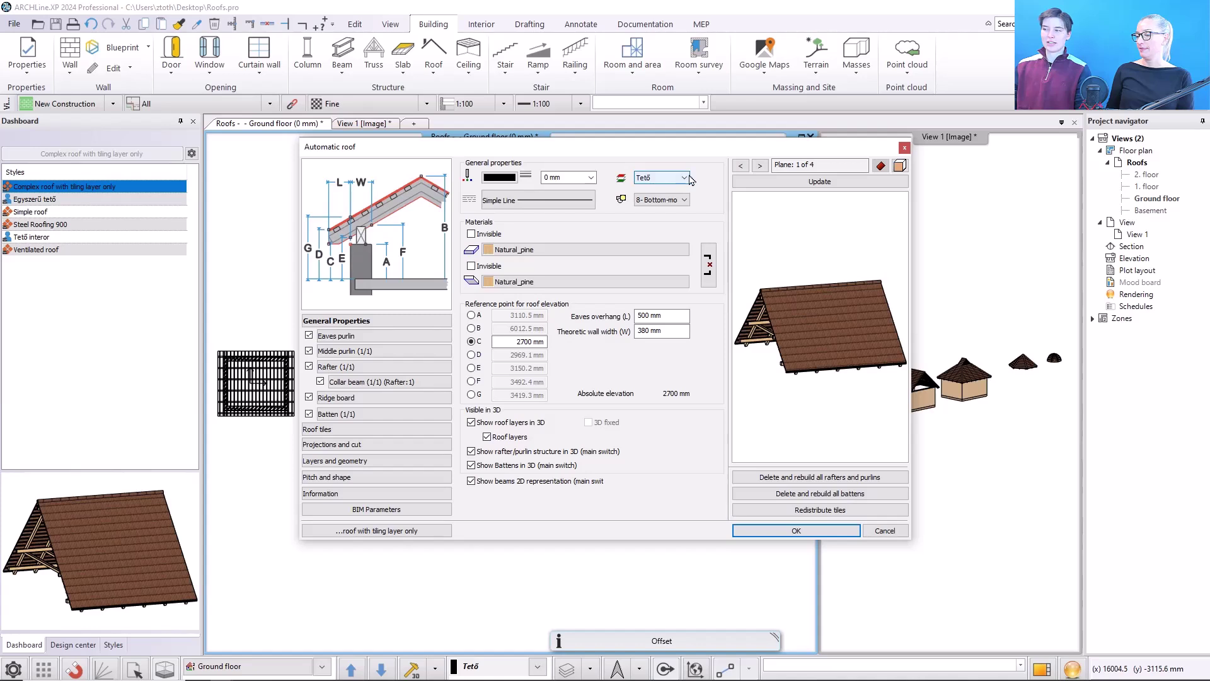
{"action": "left_click", "coordinate": [683, 177]}
{"action": "left_click", "coordinate": [683, 178]}
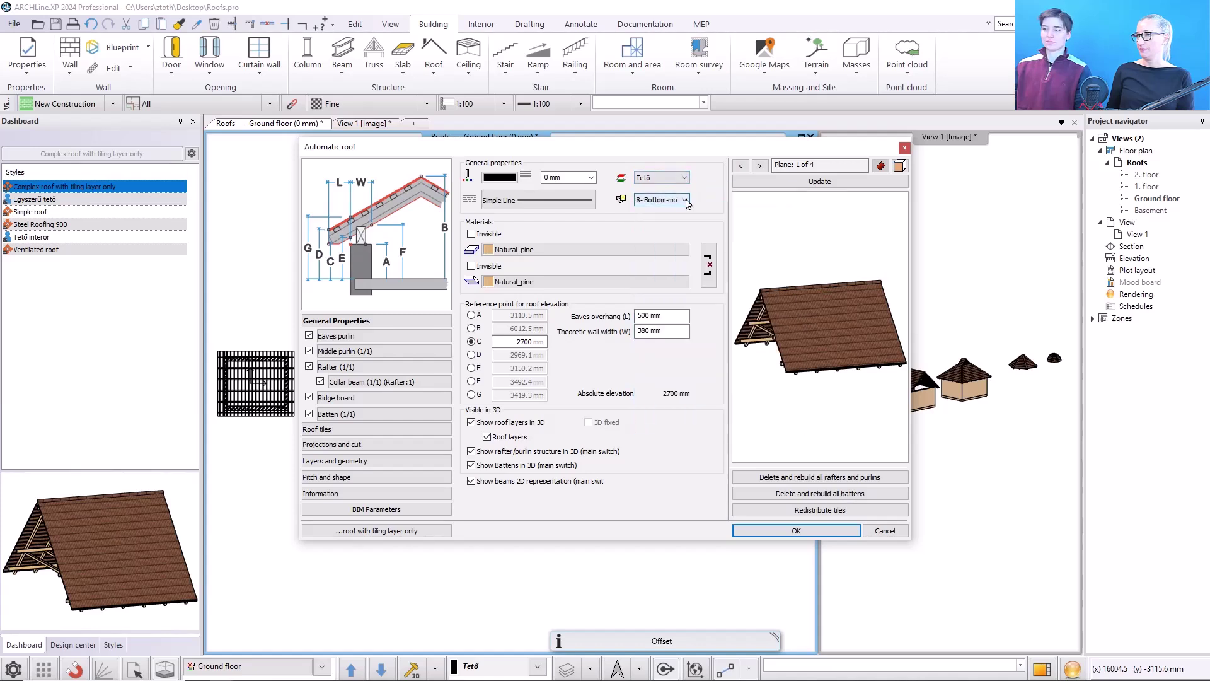
{"action": "left_click", "coordinate": [685, 201]}
{"action": "left_click", "coordinate": [657, 272]}
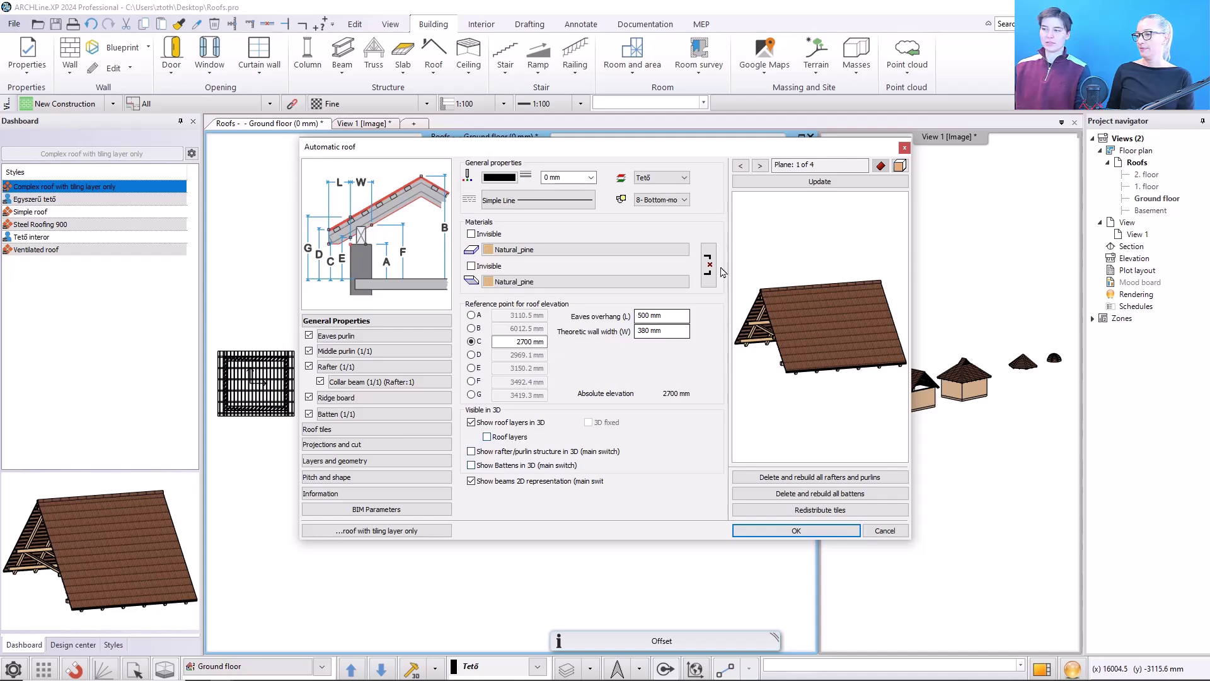
Step: Hide the roof layers, rafter/purlin structure and battens in 3D, set both linked roof materials to Aluminium, and update the preview
{"action": "left_click", "coordinate": [804, 183]}
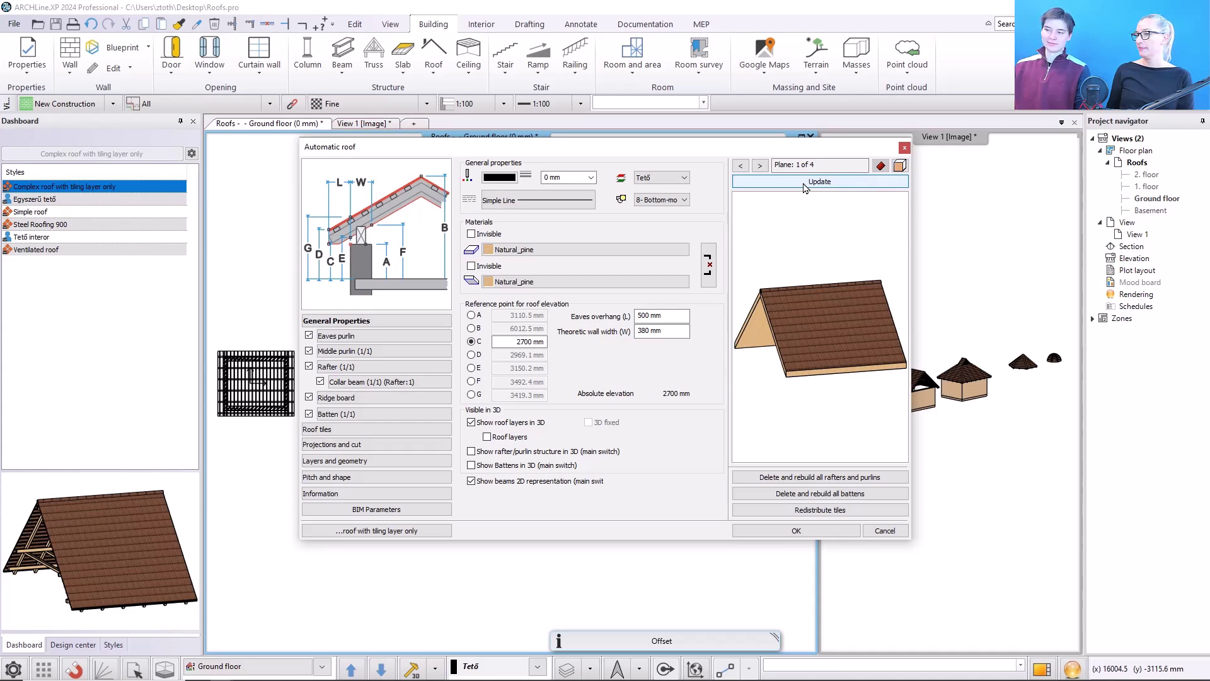
{"action": "left_click", "coordinate": [599, 251]}
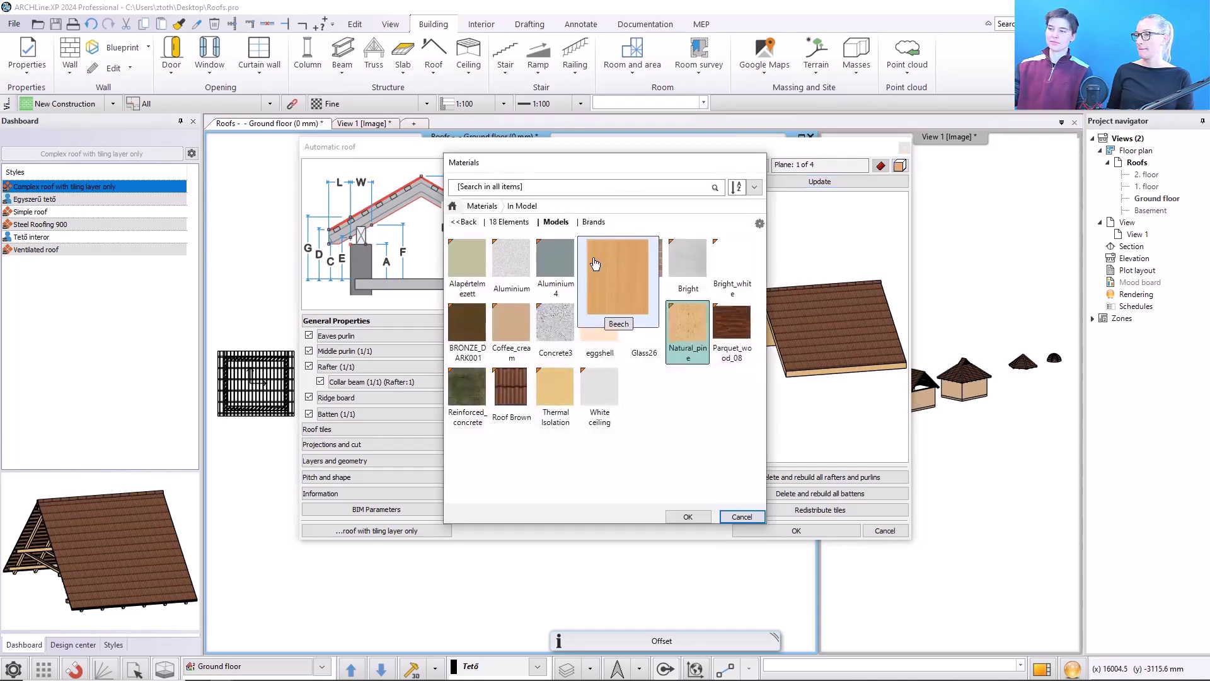
{"action": "left_click", "coordinate": [511, 259]}
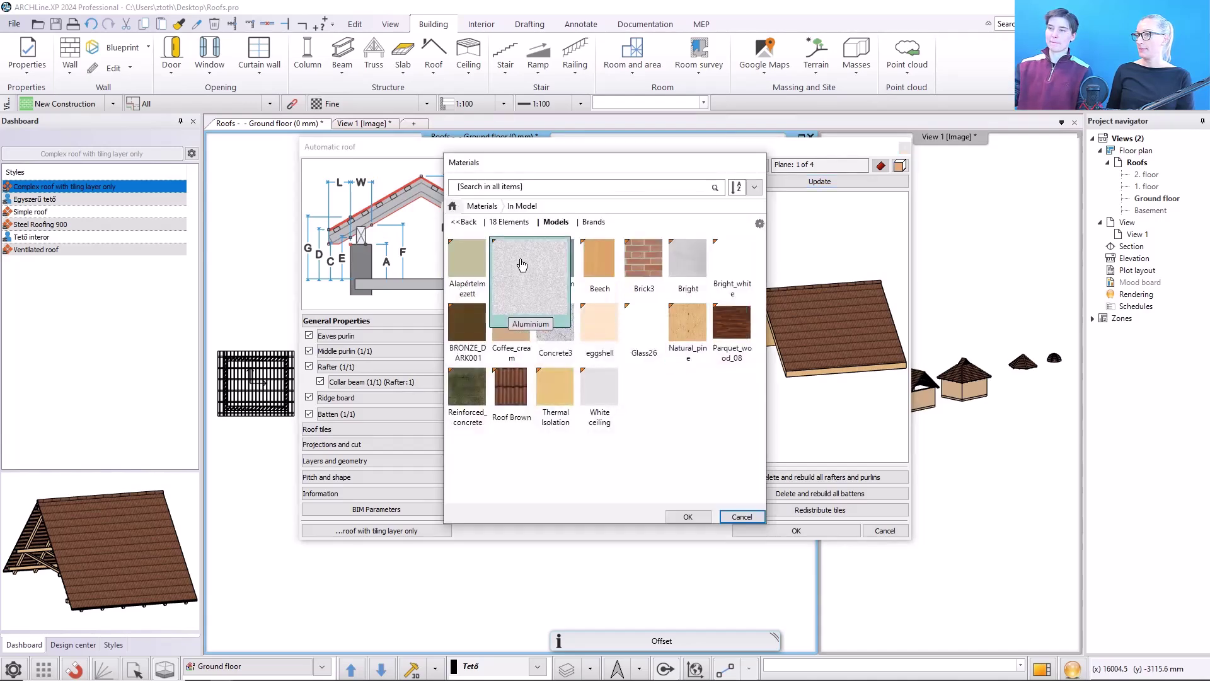
{"action": "left_click", "coordinate": [686, 516]}
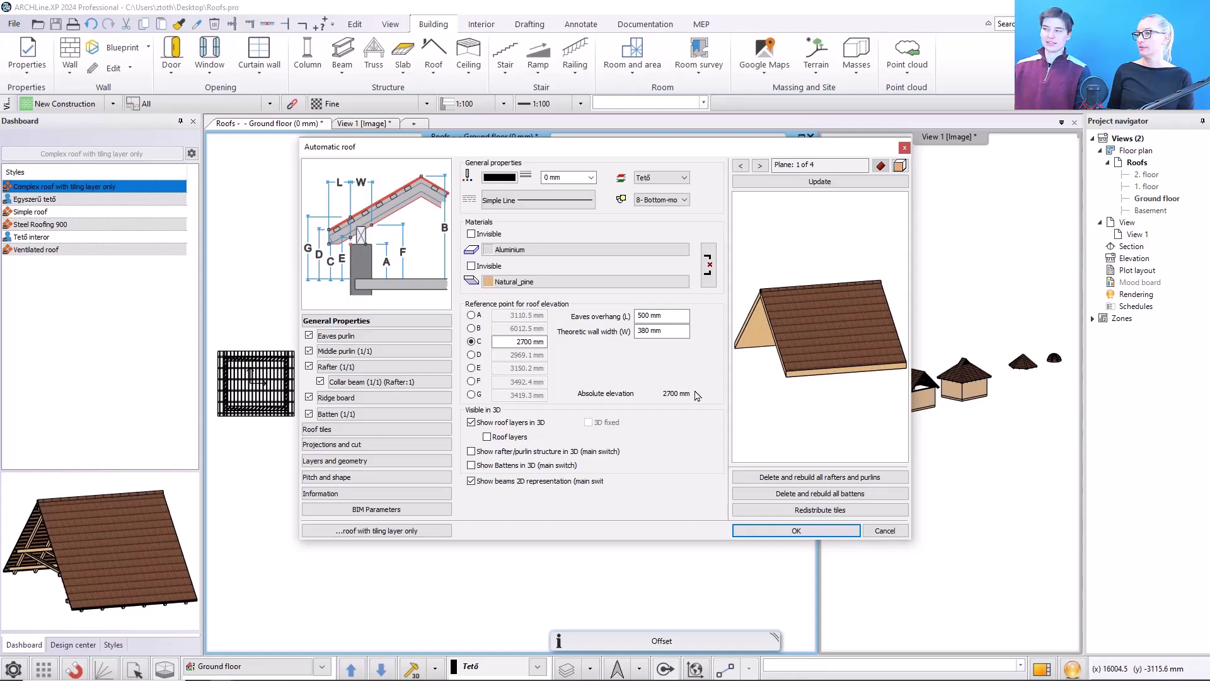
{"action": "left_click", "coordinate": [709, 266]}
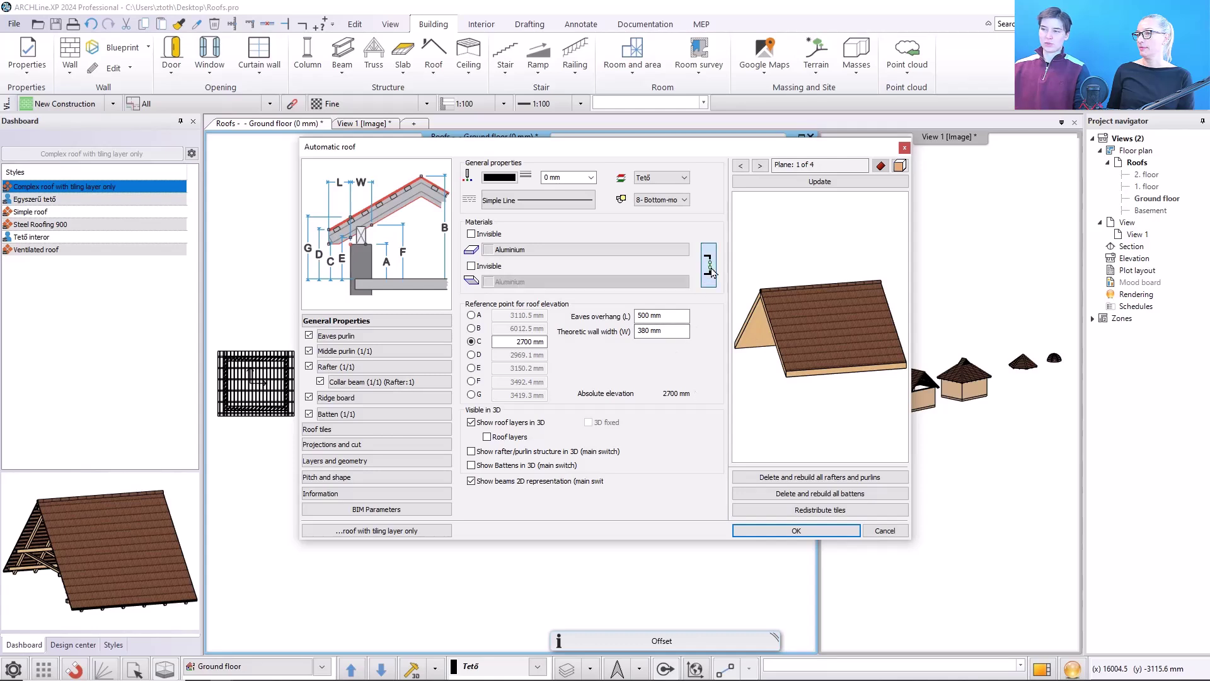
{"action": "left_click", "coordinate": [792, 183]}
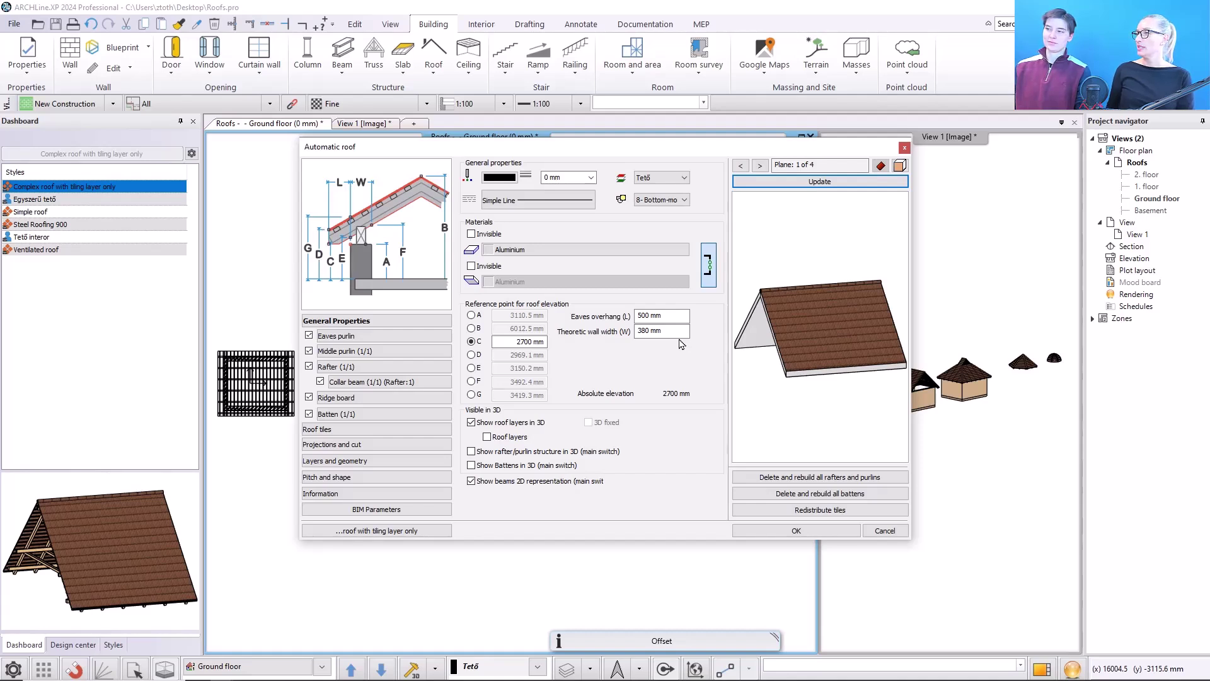
Step: Use point E as the reference for the roof elevation, set its height to 3000 mm, and update the preview
{"action": "left_click", "coordinate": [472, 328]}
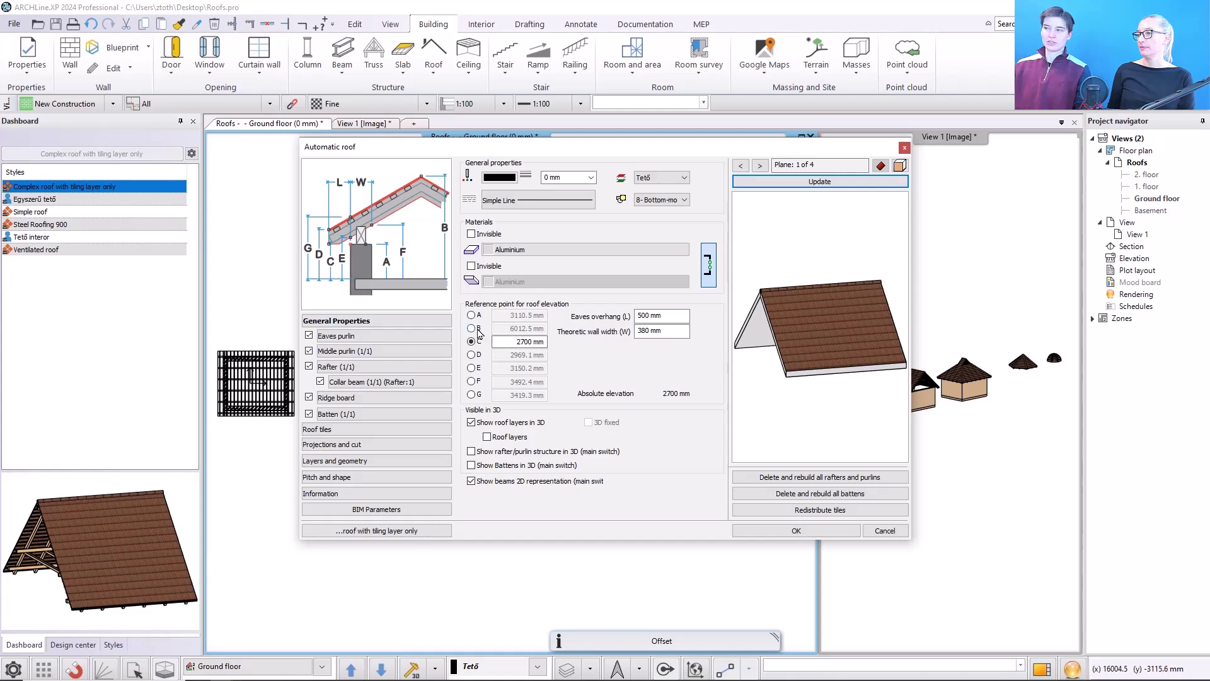
{"action": "left_click", "coordinate": [478, 370]}
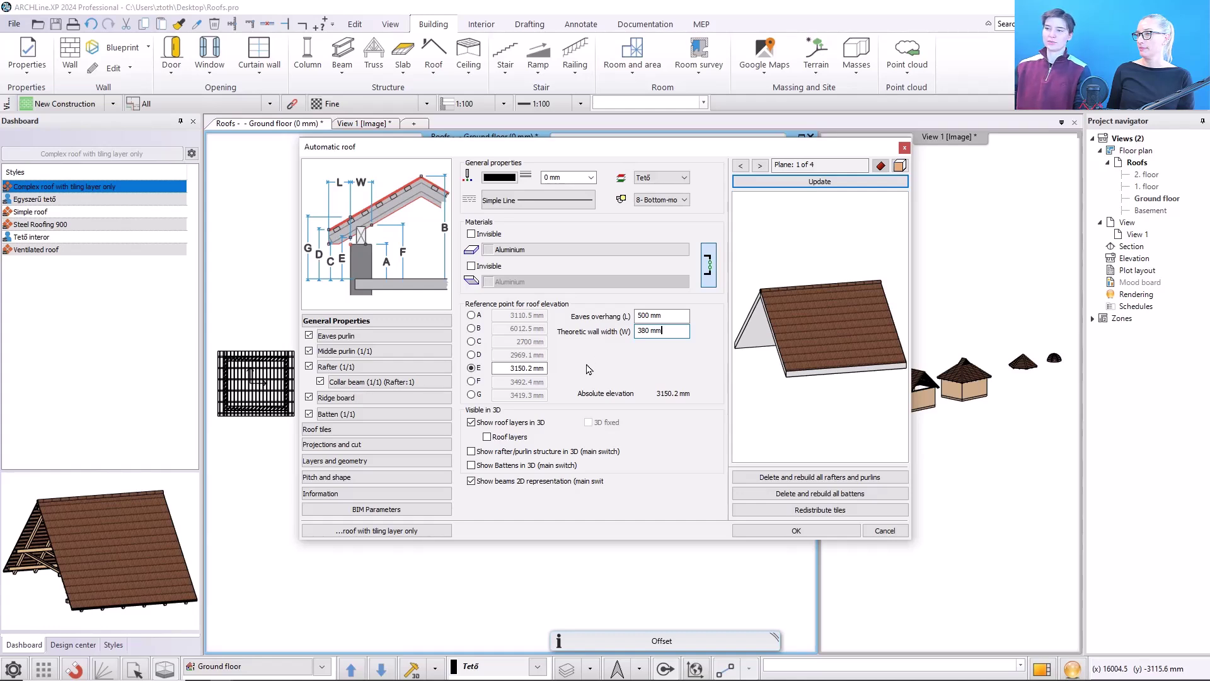
{"action": "key", "text": "Tab"}
{"action": "type", "text": "3000"}
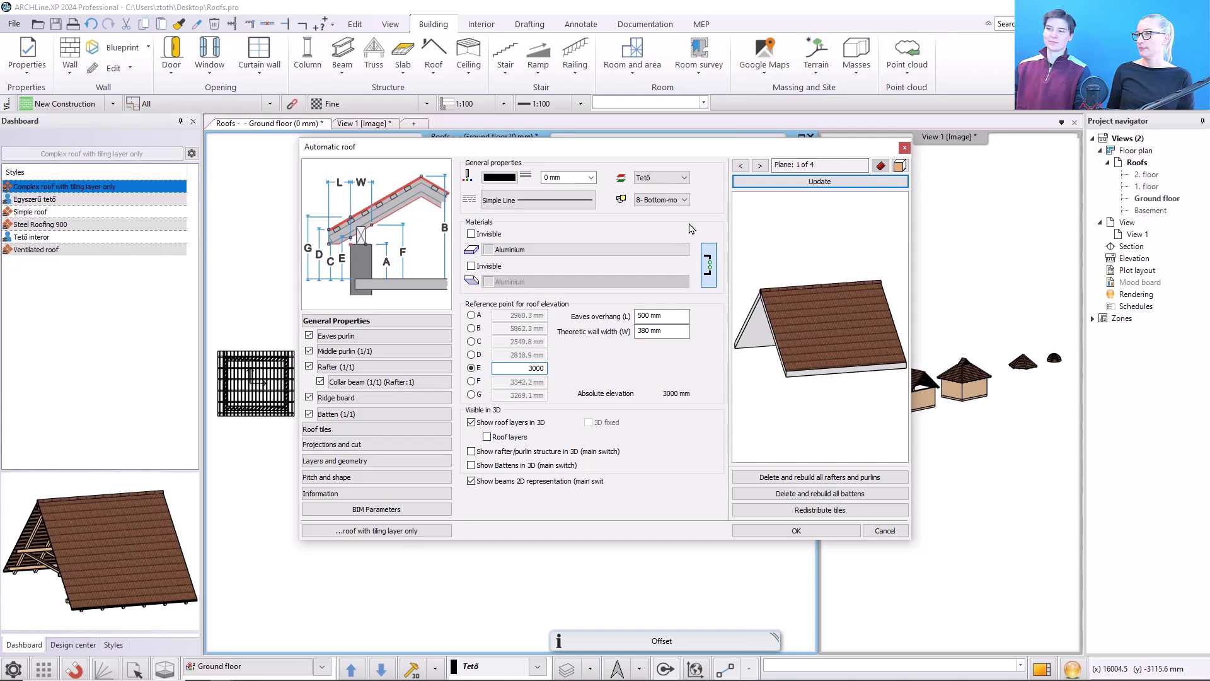
{"action": "key", "text": "Return"}
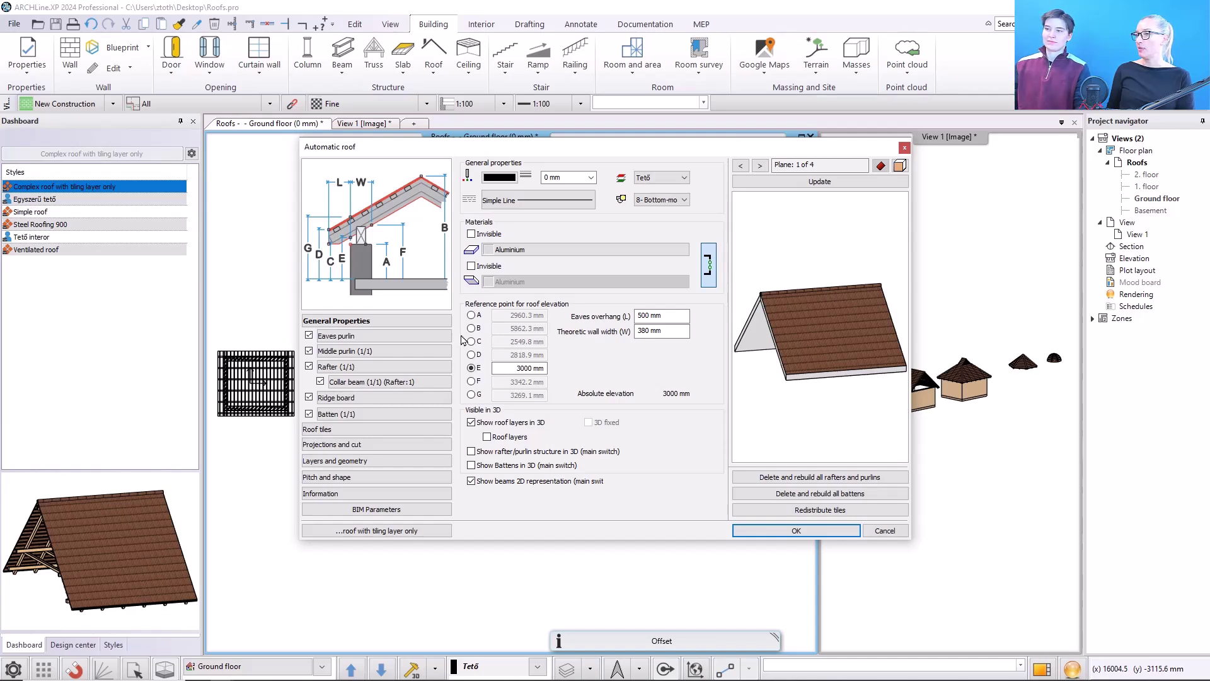
Step: Look through the eaves purlin's cross-section profiles, the profile library, the materials and the offset from the roof baseline
{"action": "left_click", "coordinate": [426, 339]}
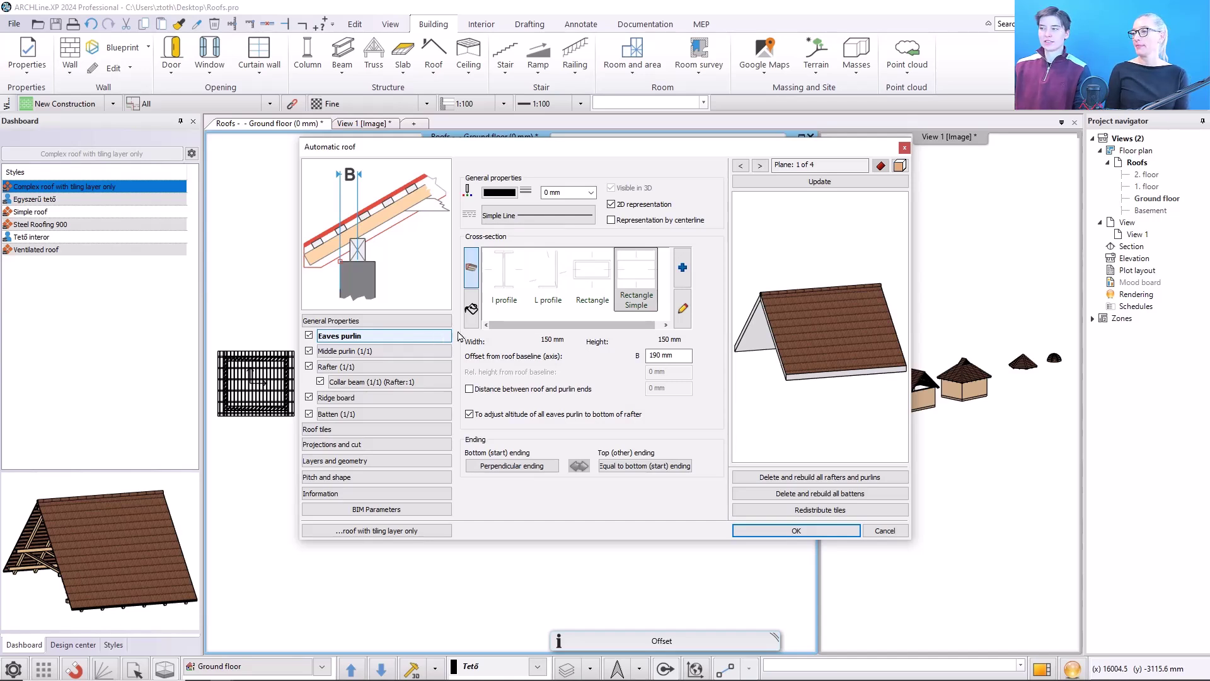
{"action": "left_click", "coordinate": [683, 267]}
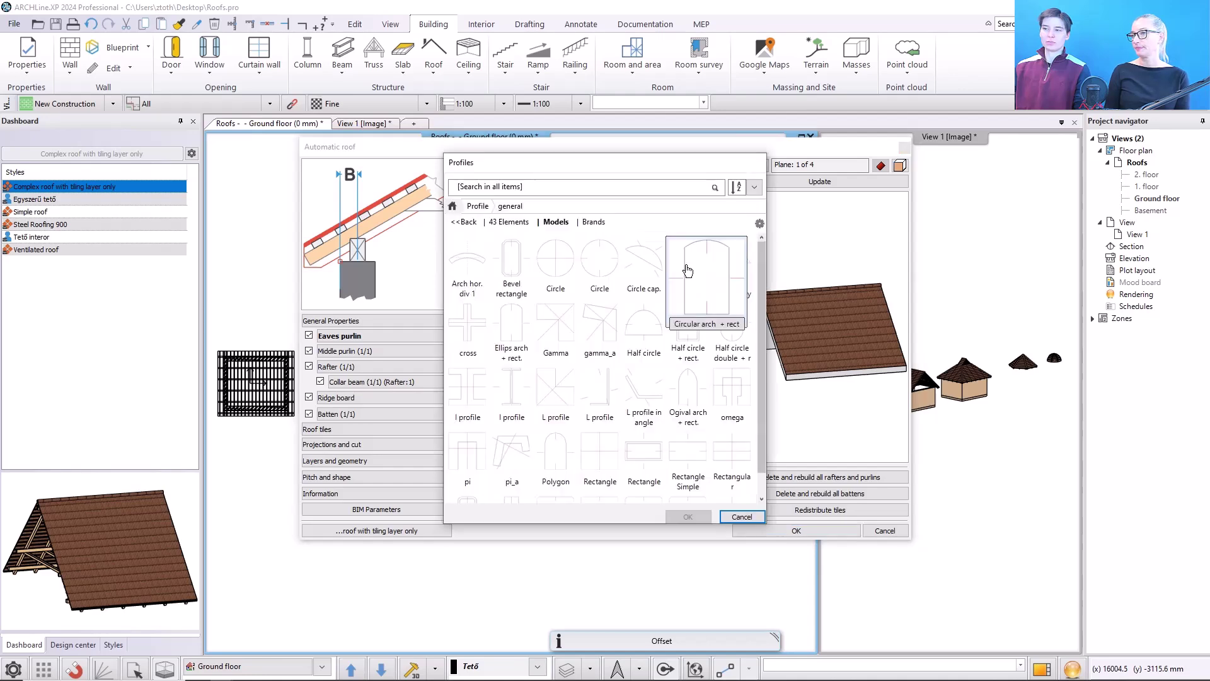
{"action": "left_click", "coordinate": [742, 517]}
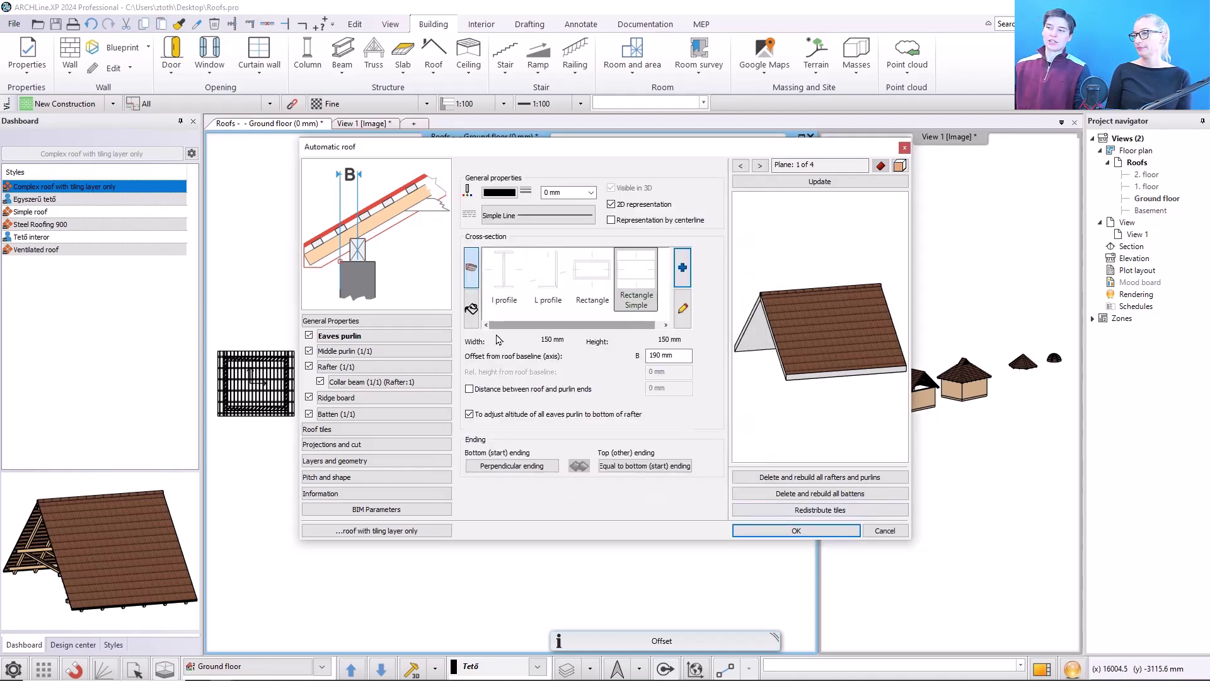
{"action": "left_click", "coordinate": [471, 312]}
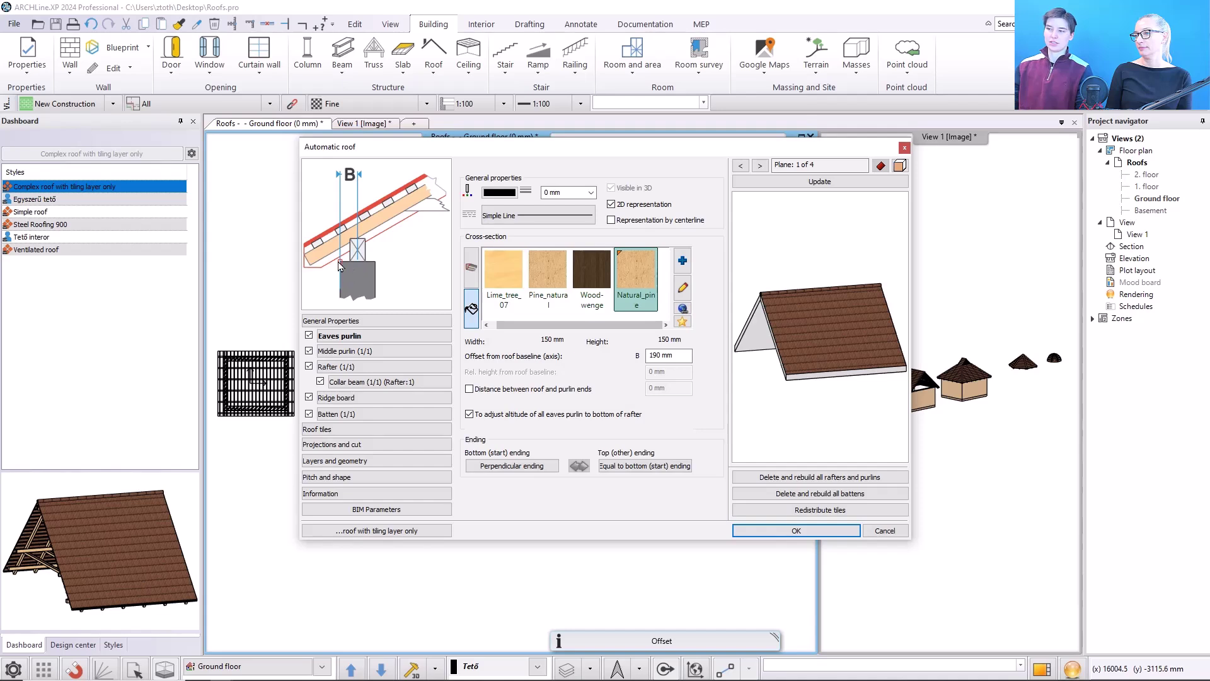
{"action": "left_click", "coordinate": [686, 356]}
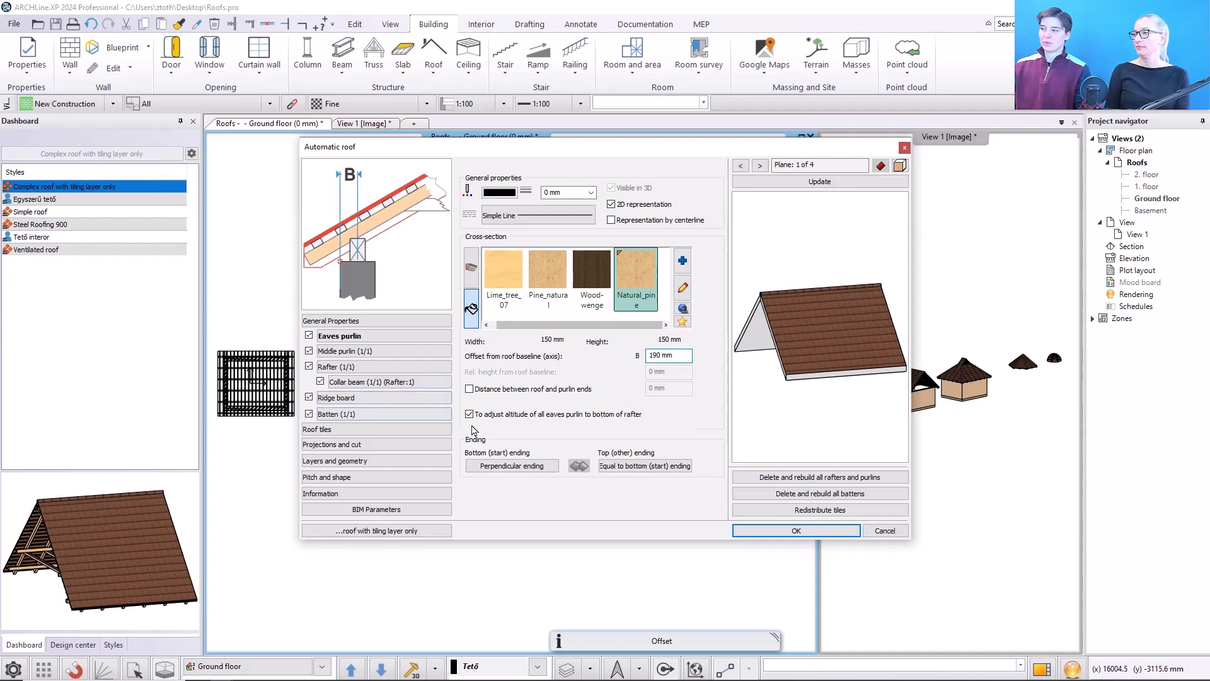
Step: Look at the ending options for the bottom and top ends of the eaves purlin
{"action": "left_click", "coordinate": [516, 467]}
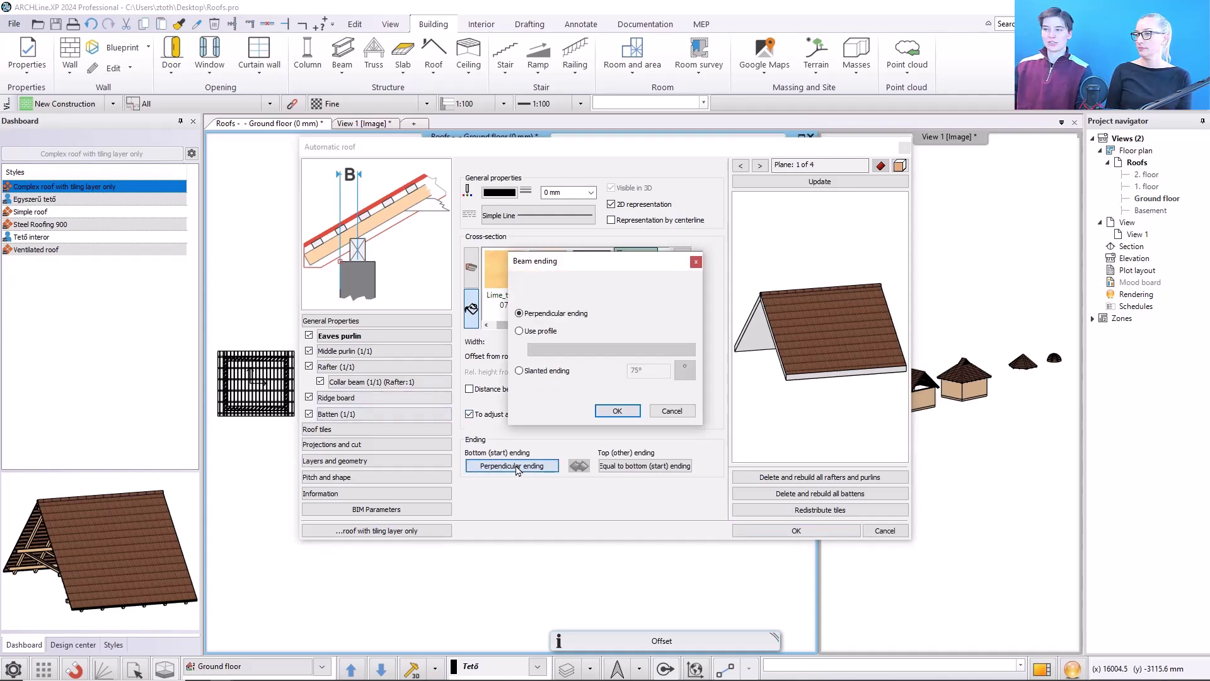
{"action": "left_click", "coordinate": [677, 417]}
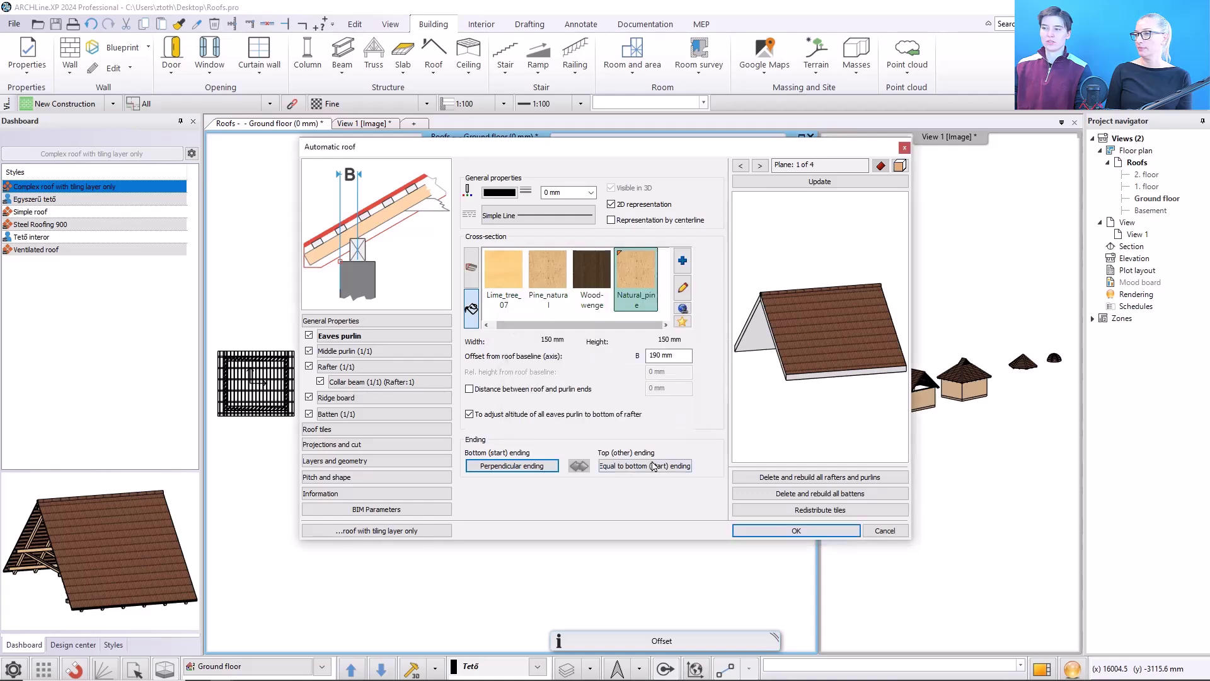
{"action": "left_click", "coordinate": [645, 466]}
{"action": "left_click", "coordinate": [677, 416]}
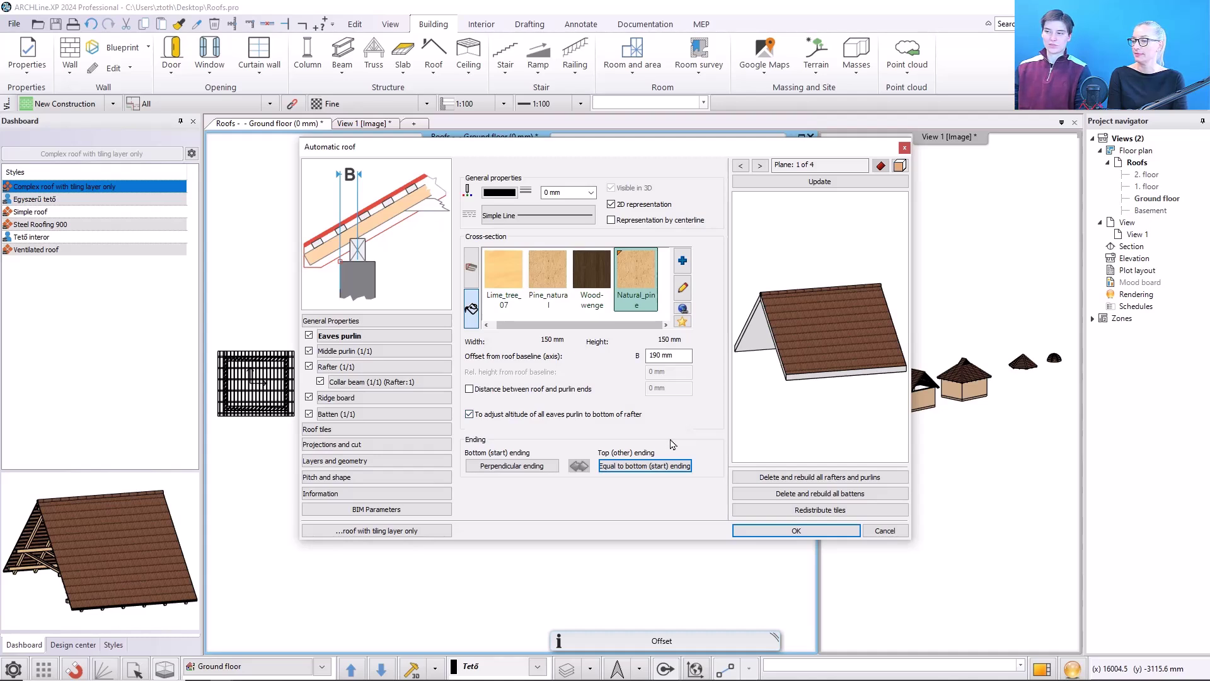
Step: Look through the available basic roof tile types and tile materials
{"action": "left_click", "coordinate": [371, 434]}
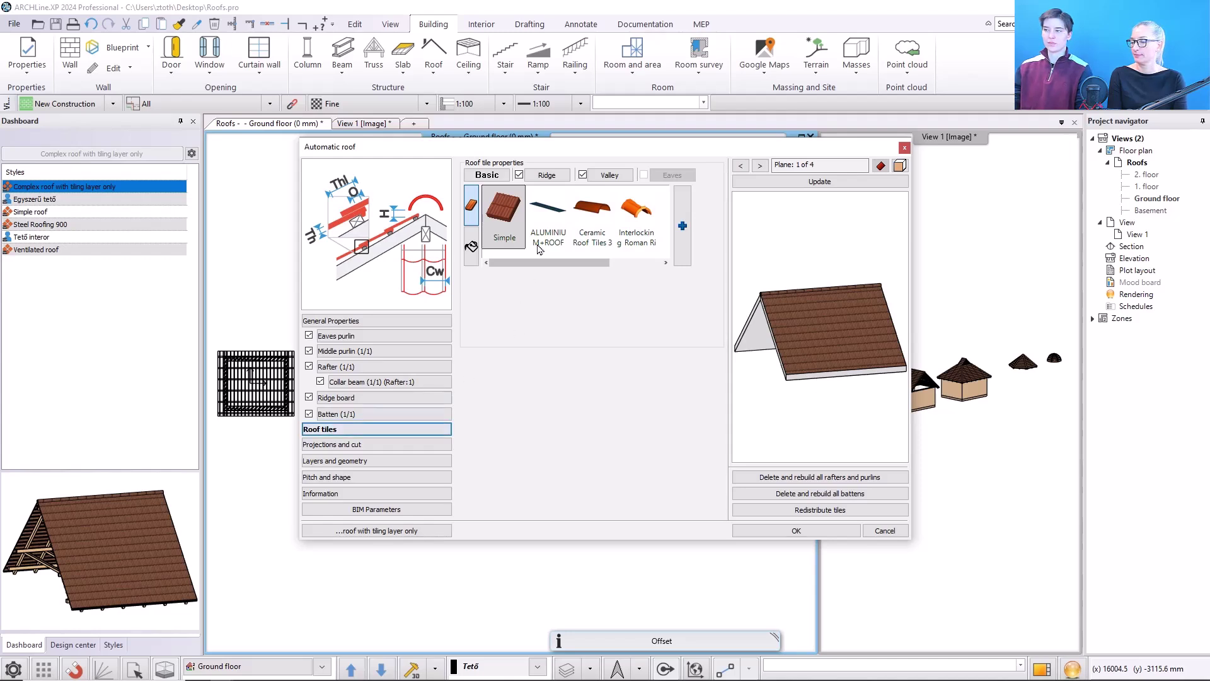
{"action": "left_click_drag", "start_coordinate": [600, 263], "coordinate": [641, 268]}
{"action": "left_click", "coordinate": [470, 248]}
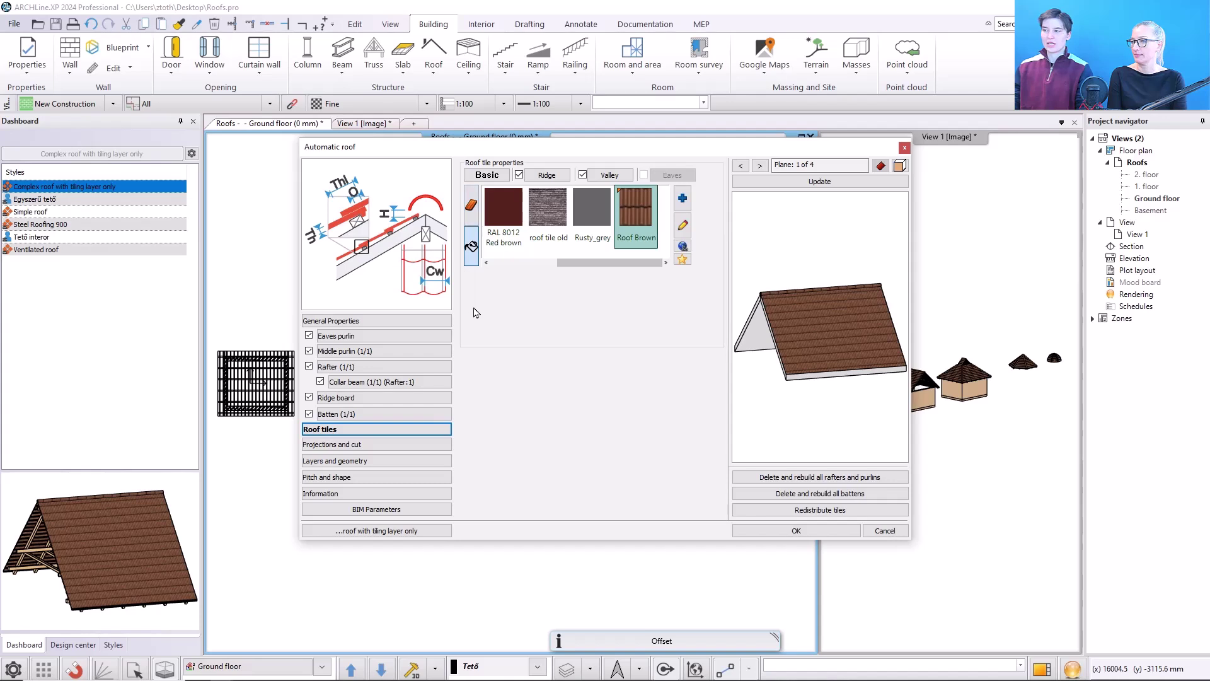
Step: Turn off the ridge and valley tiles and update the roof preview
{"action": "left_click", "coordinate": [518, 174]}
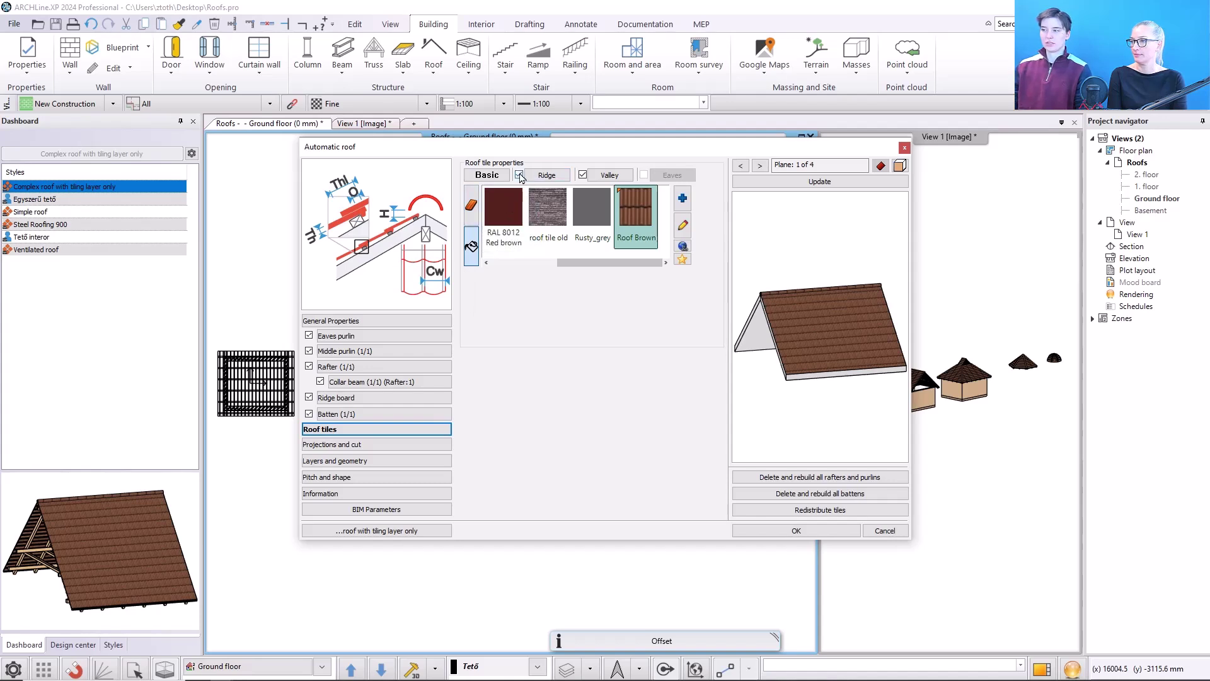
{"action": "left_click", "coordinate": [583, 175]}
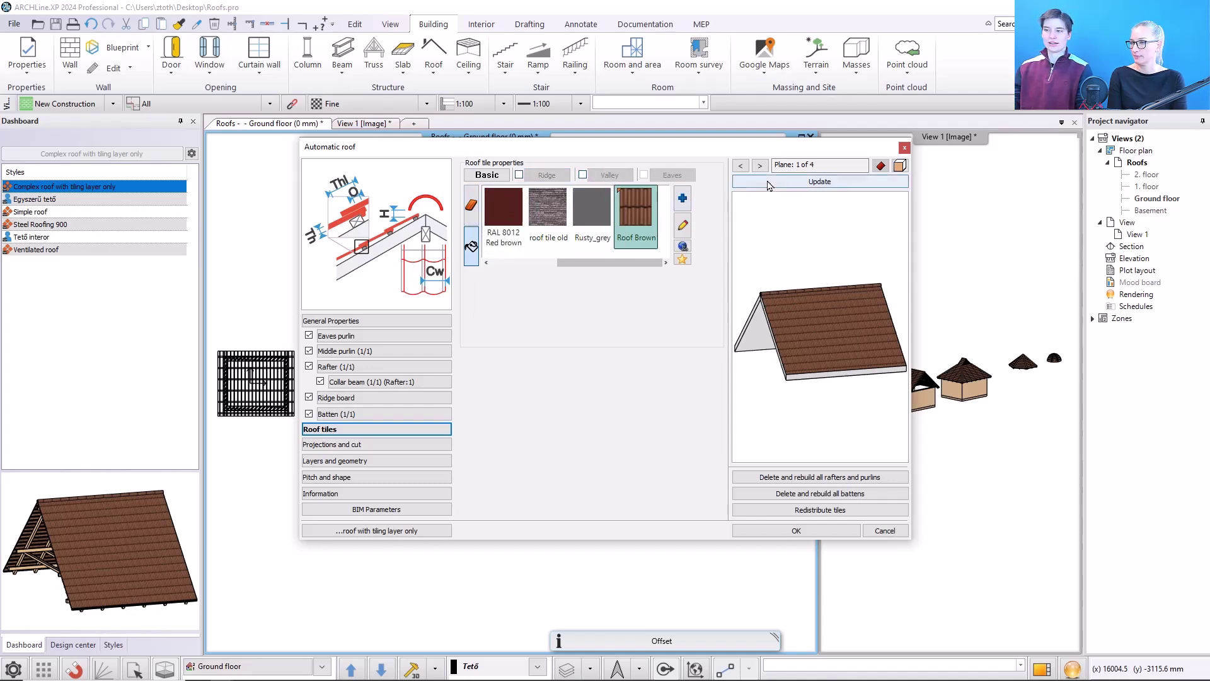
{"action": "left_click", "coordinate": [819, 181]}
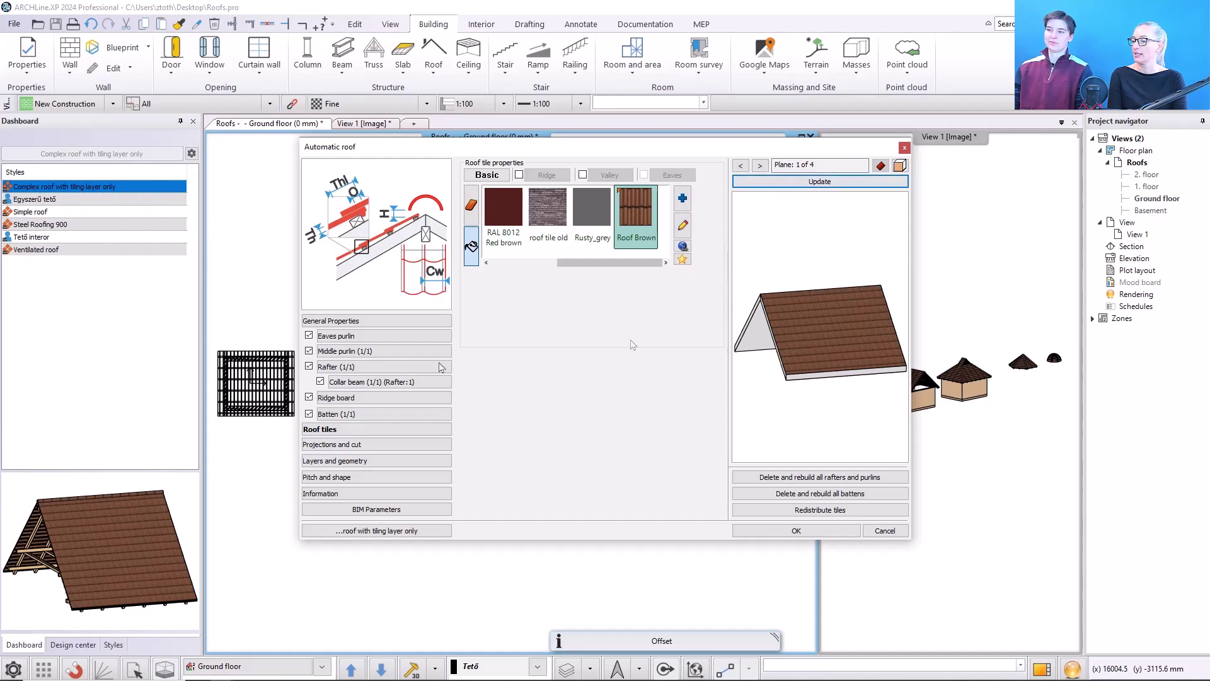
Step: Look at the roof's projection and cut settings, and try moving the Roof tile layer below the Natural_pine layer and back up
{"action": "left_click", "coordinate": [359, 444]}
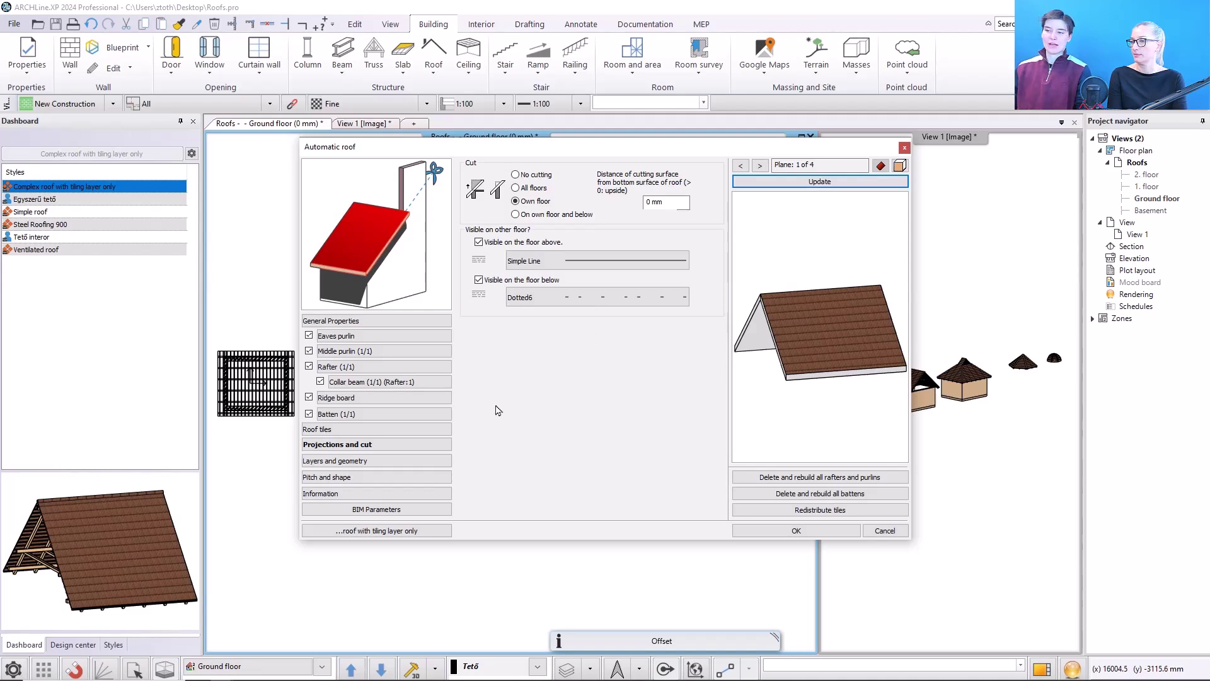
{"action": "left_click", "coordinate": [356, 462]}
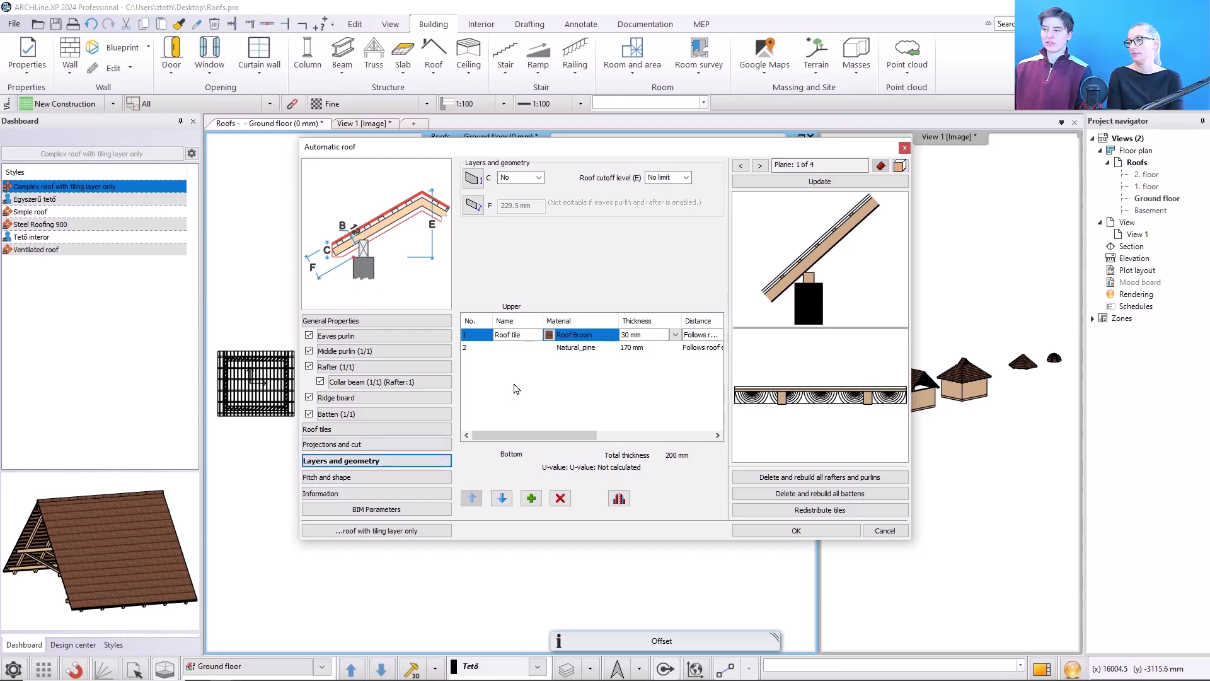
{"action": "left_click", "coordinate": [511, 348]}
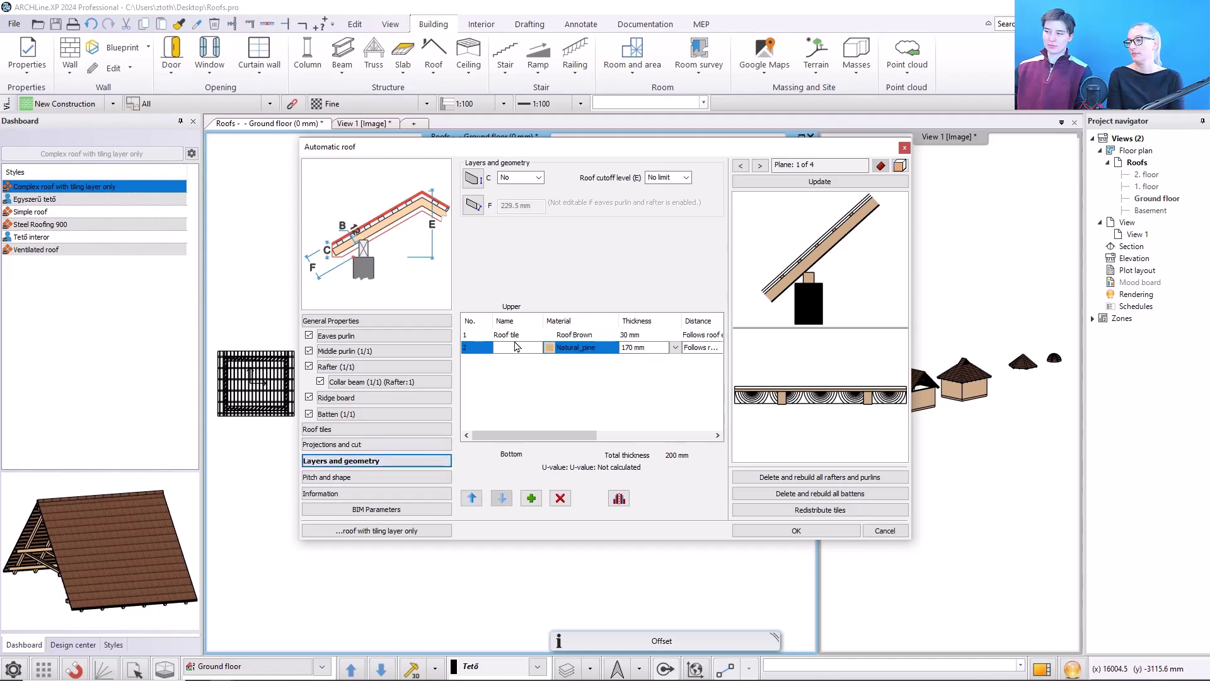
{"action": "left_click", "coordinate": [517, 335]}
{"action": "left_click", "coordinate": [501, 499]}
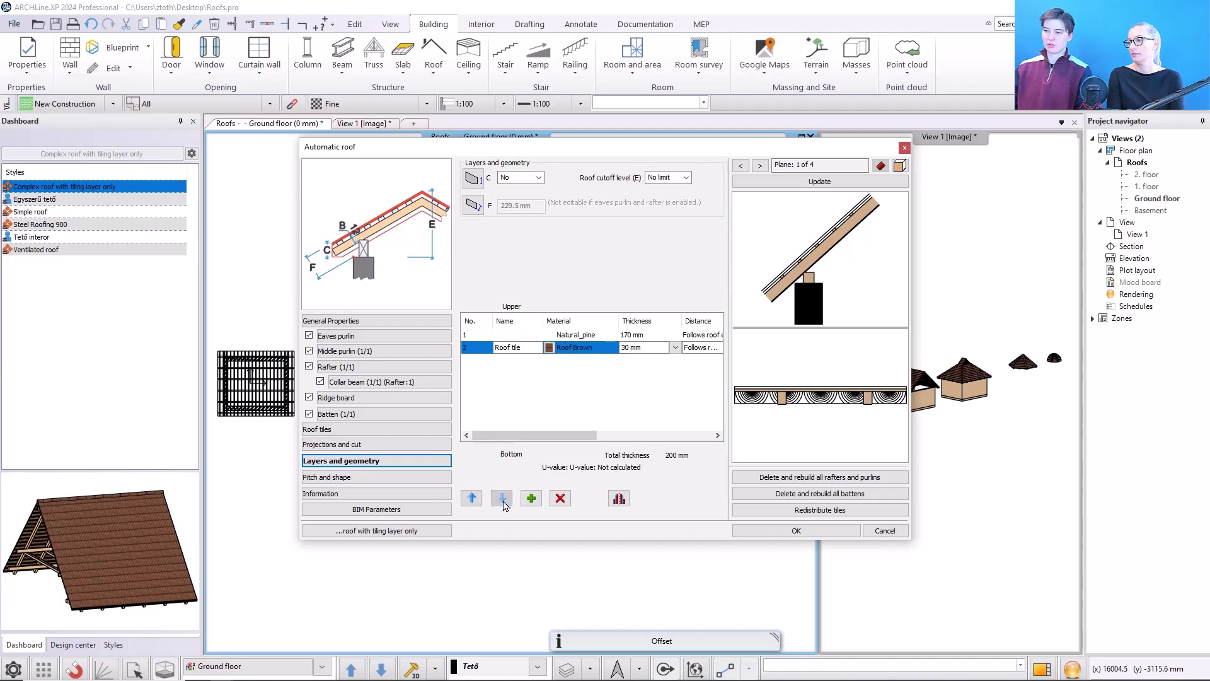
{"action": "left_click", "coordinate": [476, 503]}
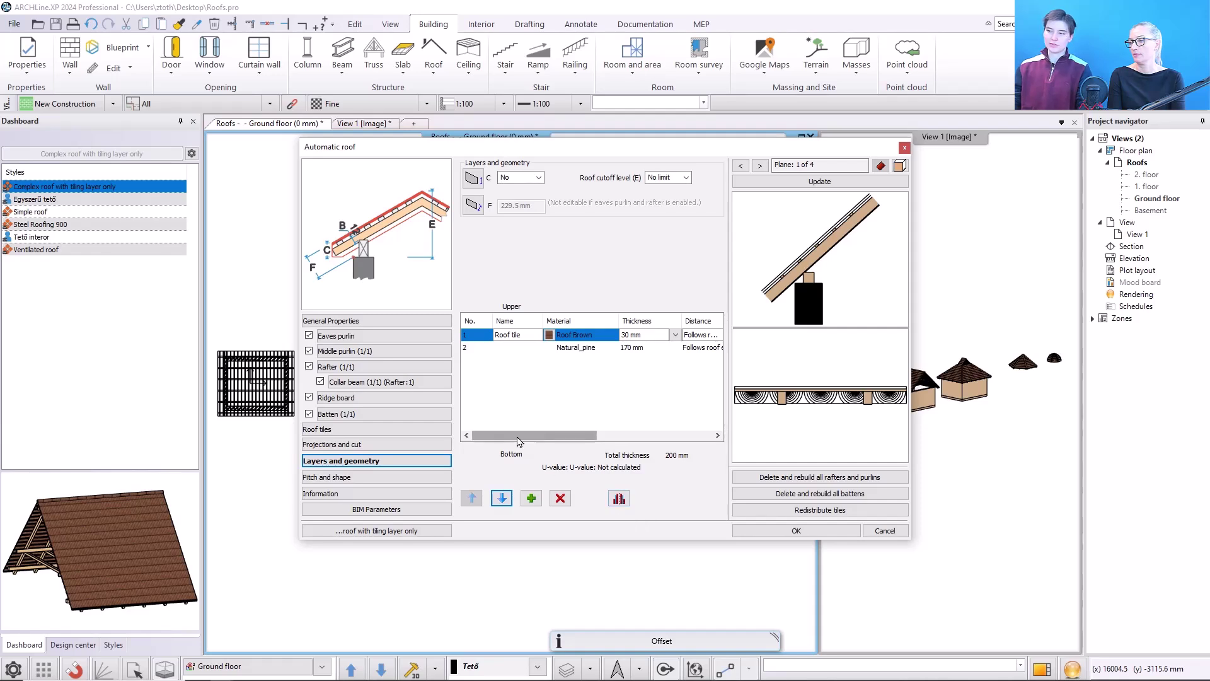
Step: Try switching the Natural_pine layer's visibility in 3D on and off
{"action": "left_click_drag", "start_coordinate": [518, 442], "coordinate": [634, 441]}
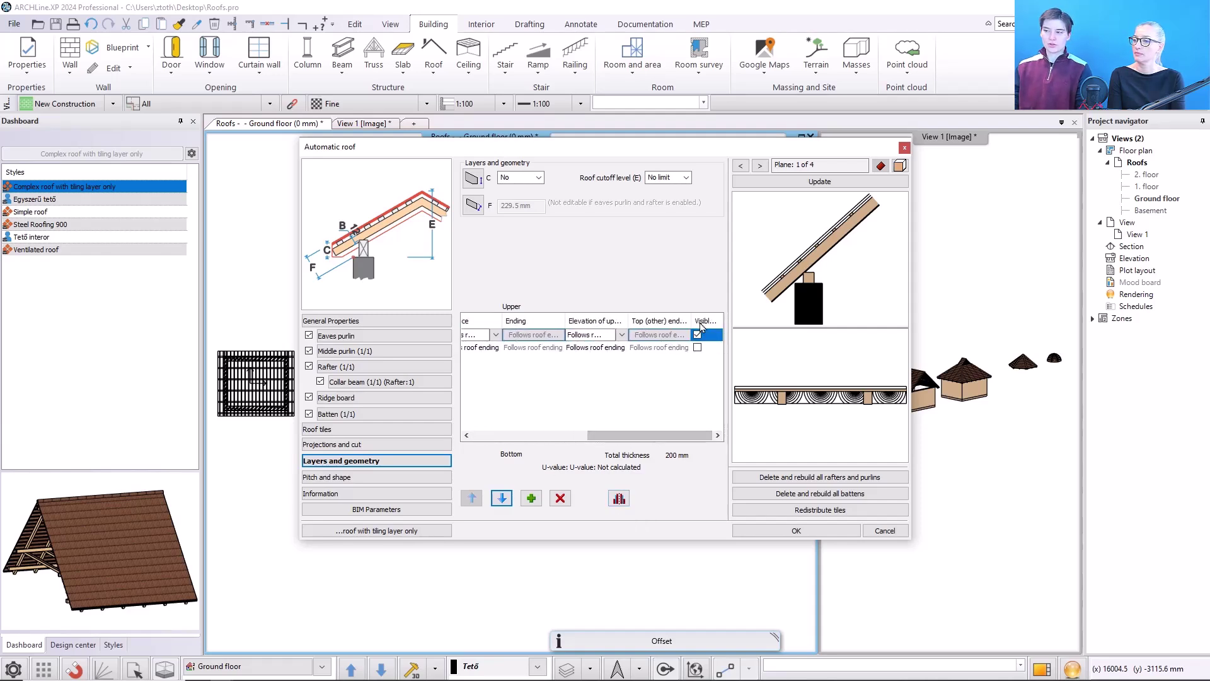
{"action": "left_click", "coordinate": [698, 348]}
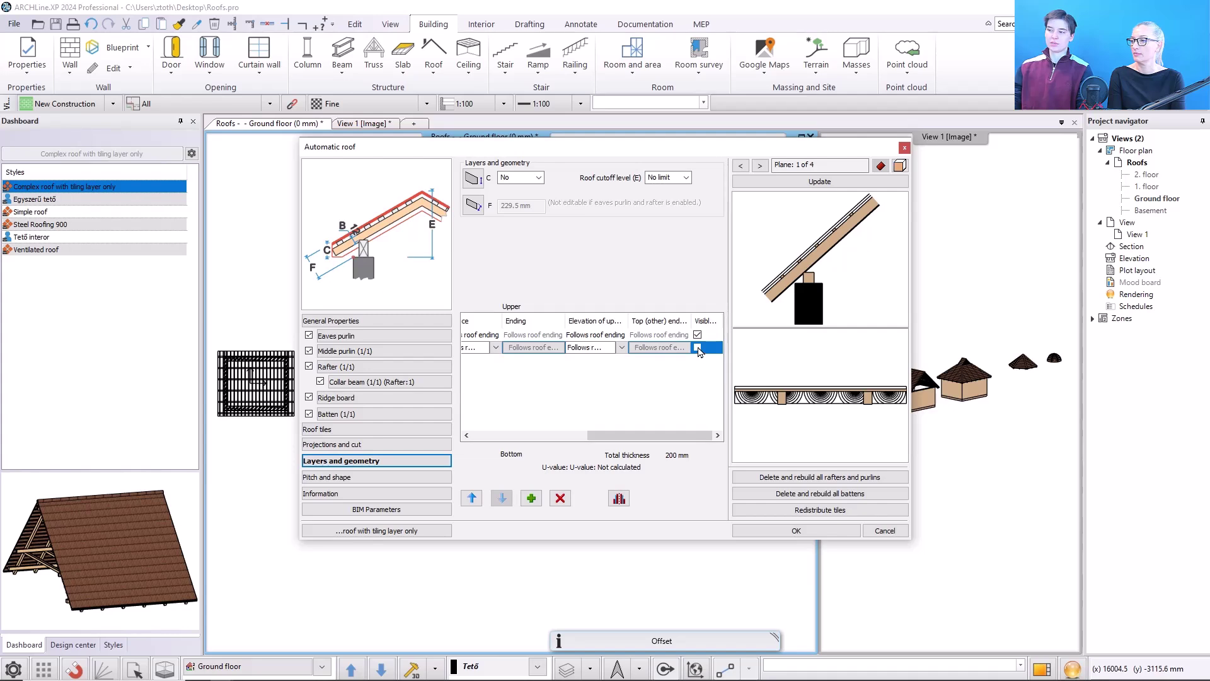
{"action": "left_click", "coordinate": [698, 348]}
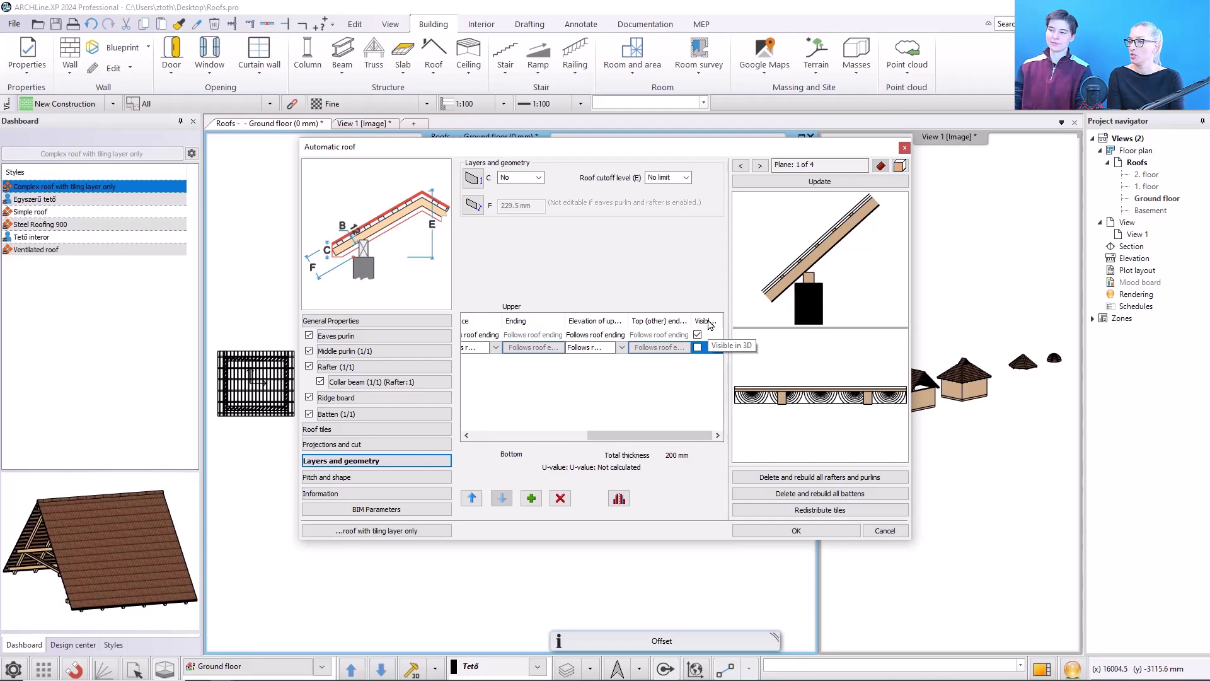
Step: Make roof plane 3 a mansard with an upper slope of 30° and update the preview
{"action": "left_click", "coordinate": [441, 477]}
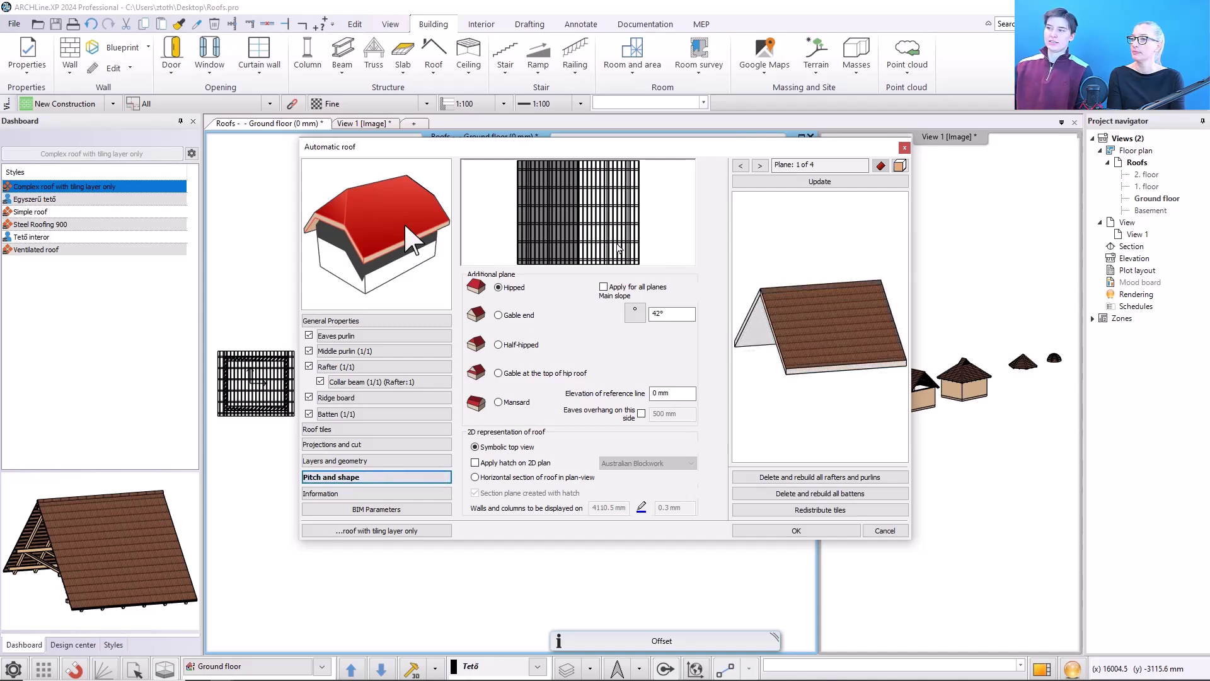
{"action": "left_click", "coordinate": [617, 231]}
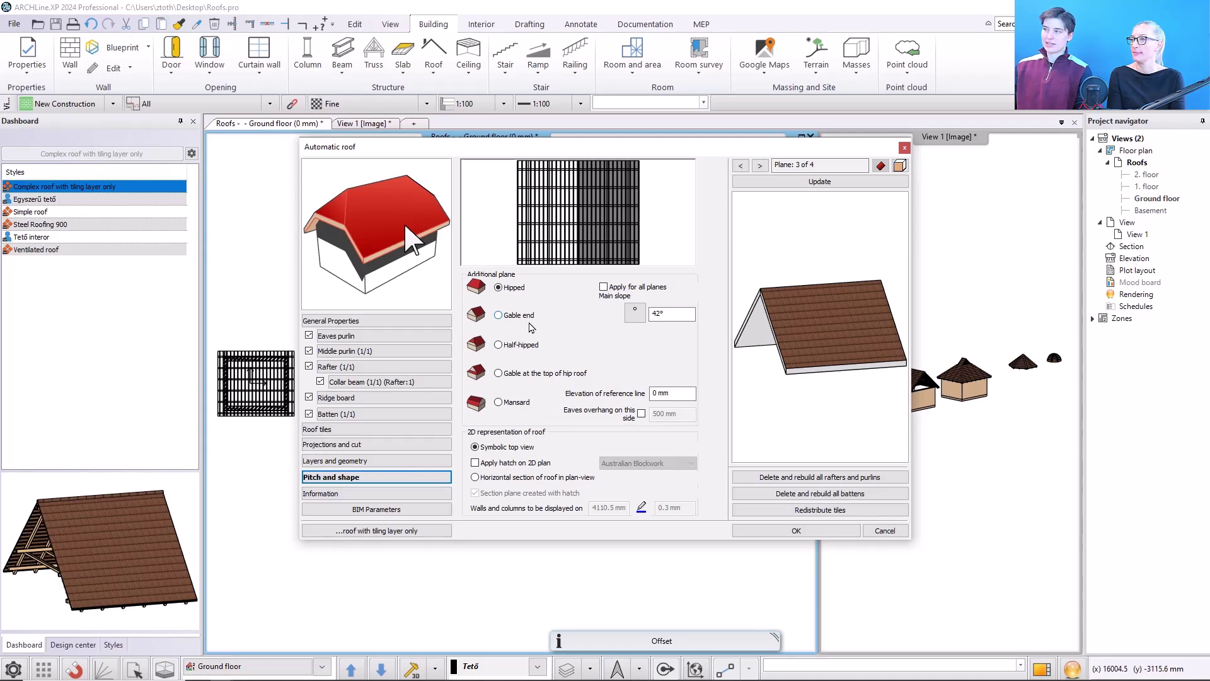
{"action": "left_click", "coordinate": [515, 405]}
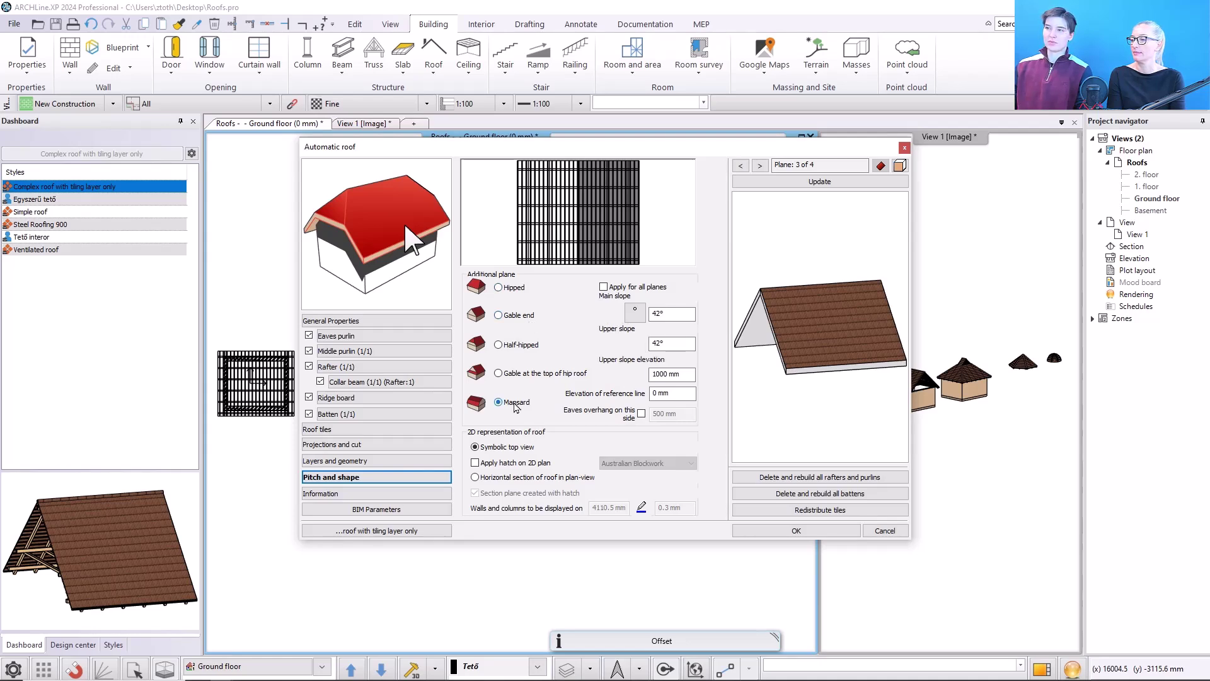
{"action": "double_click", "coordinate": [659, 344]}
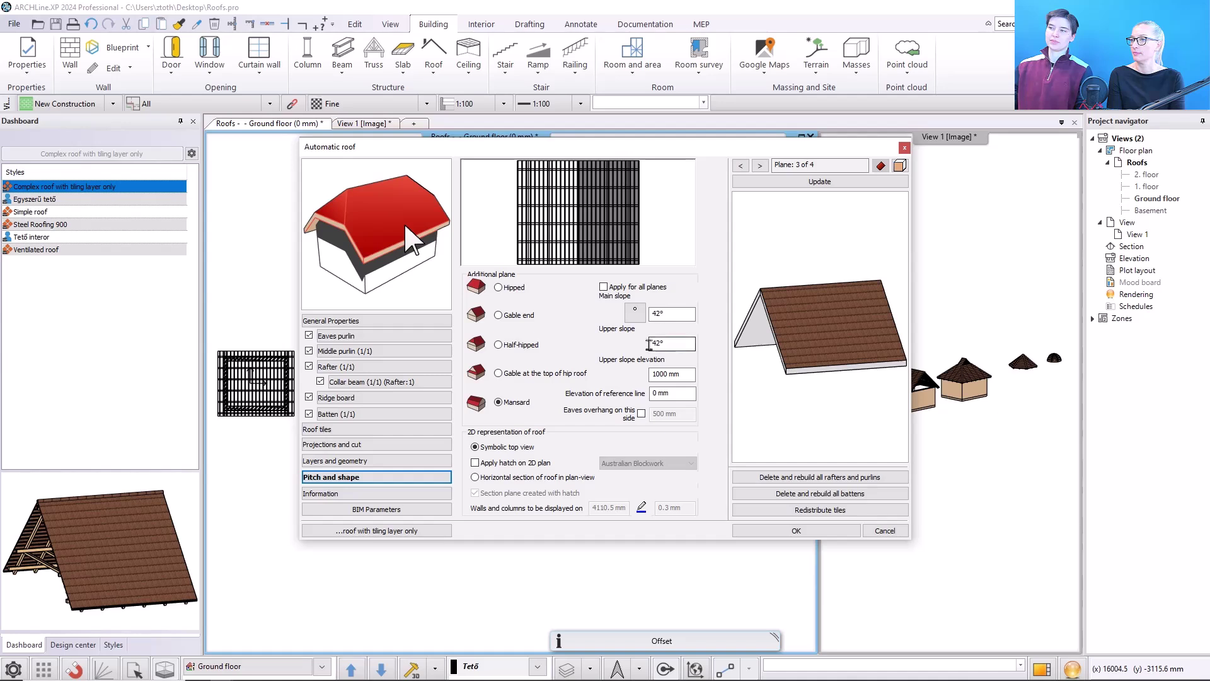
{"action": "type", "text": "30"}
{"action": "left_click", "coordinate": [848, 182]}
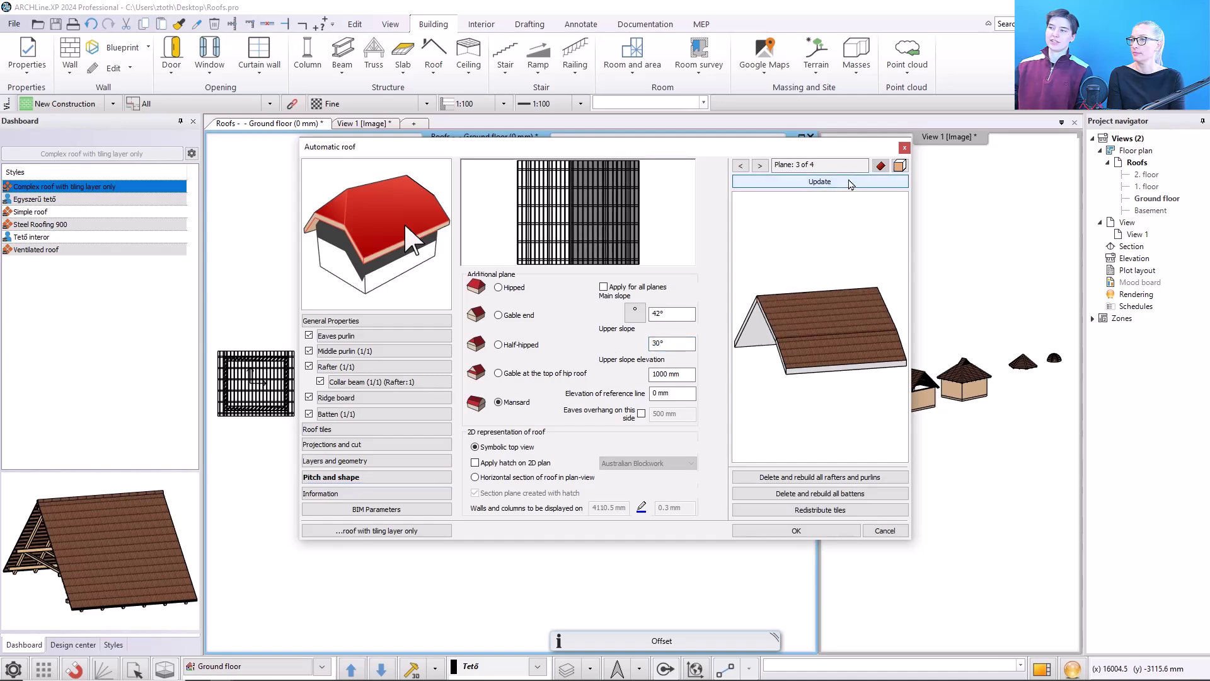
Step: Show the main slope of roof plane 1 as a percentage and as a ratio instead of degrees
{"action": "left_click", "coordinate": [539, 221]}
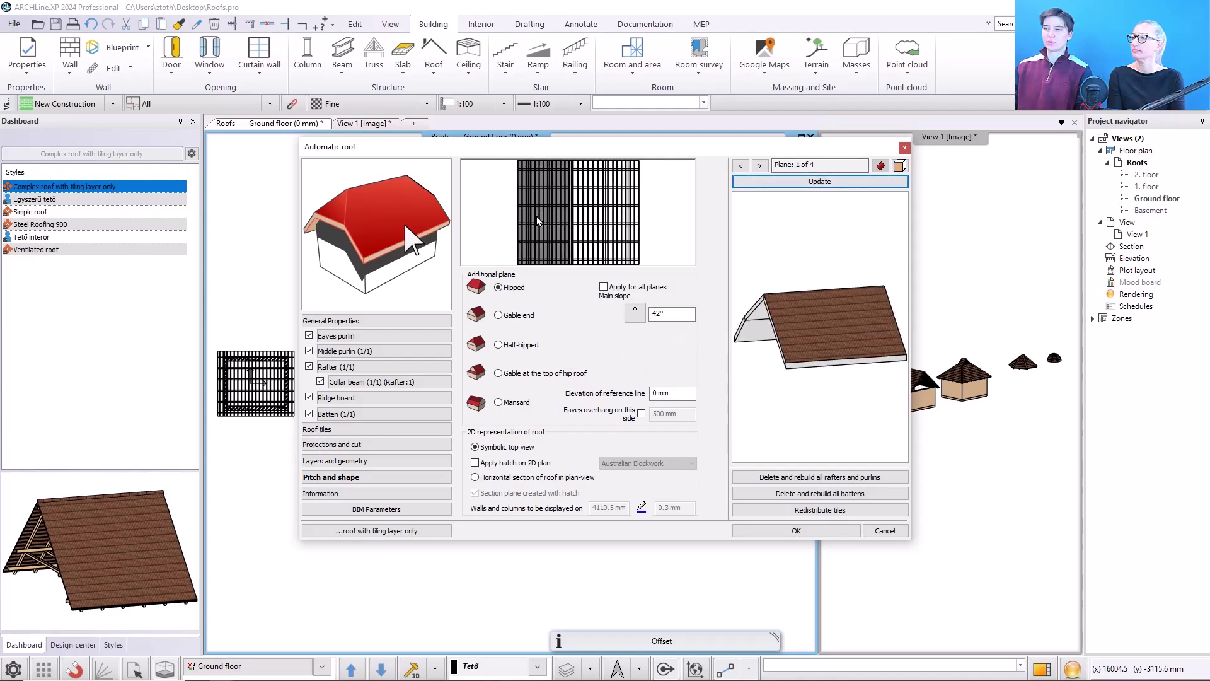
{"action": "left_click", "coordinate": [658, 314]}
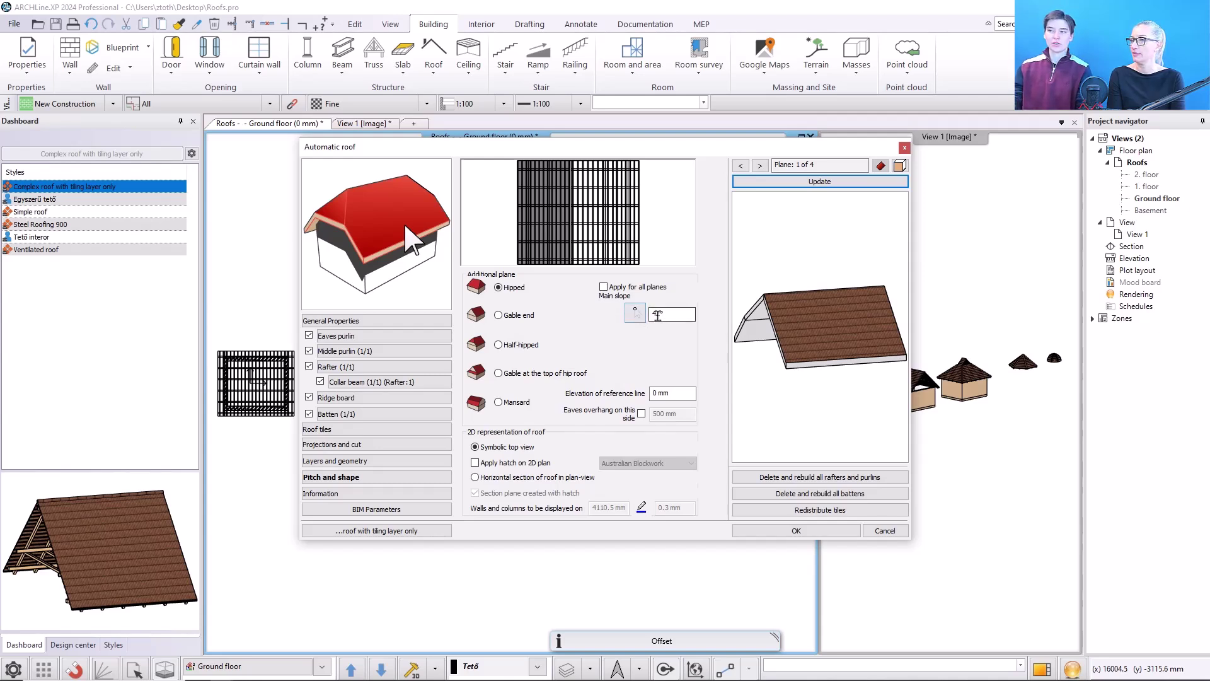
{"action": "left_click", "coordinate": [635, 313]}
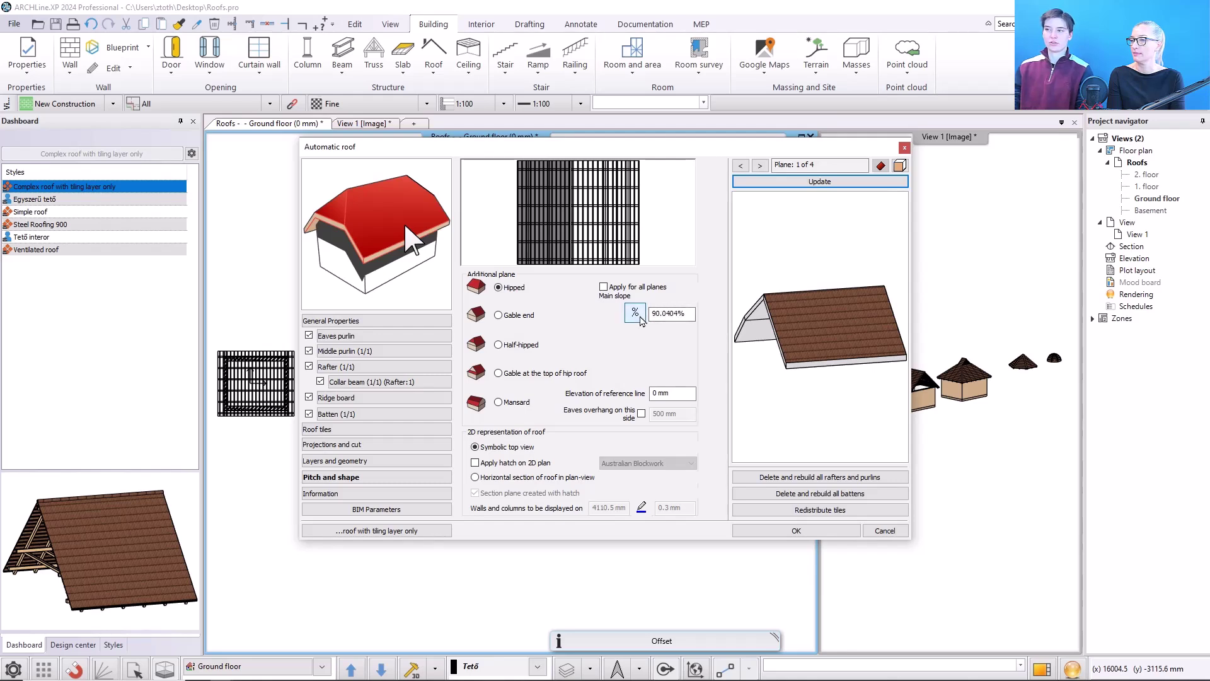
{"action": "left_click", "coordinate": [641, 318]}
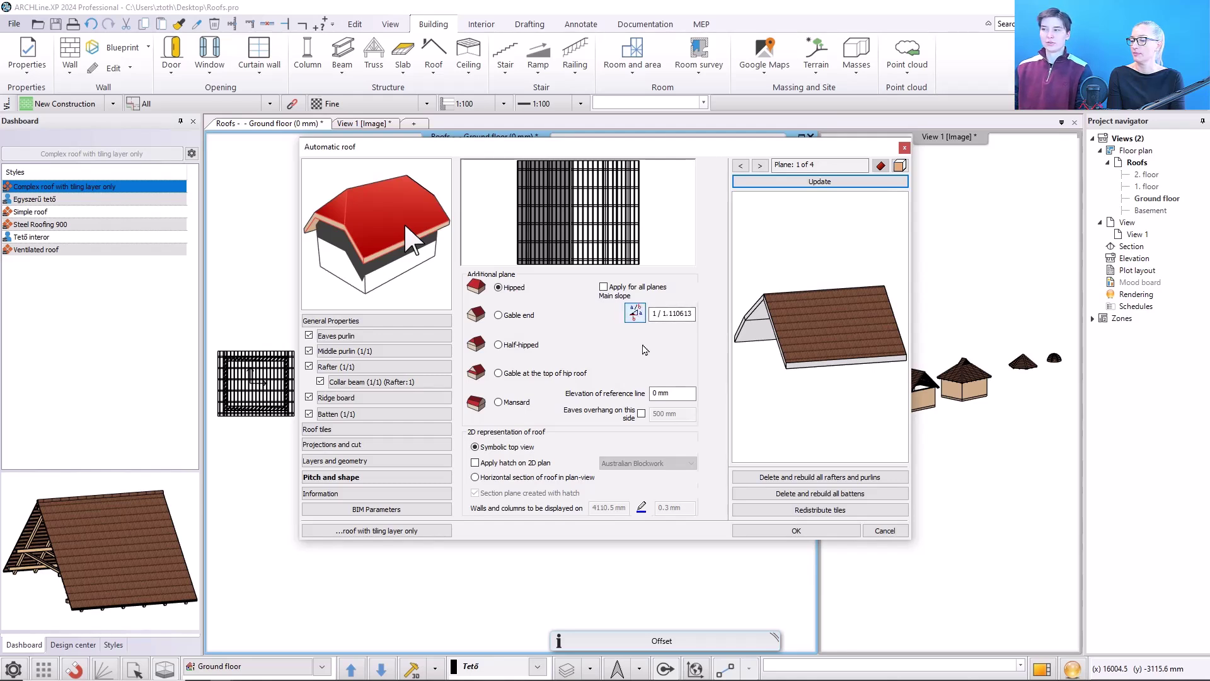
{"action": "left_click_drag", "start_coordinate": [658, 314], "coordinate": [666, 314]}
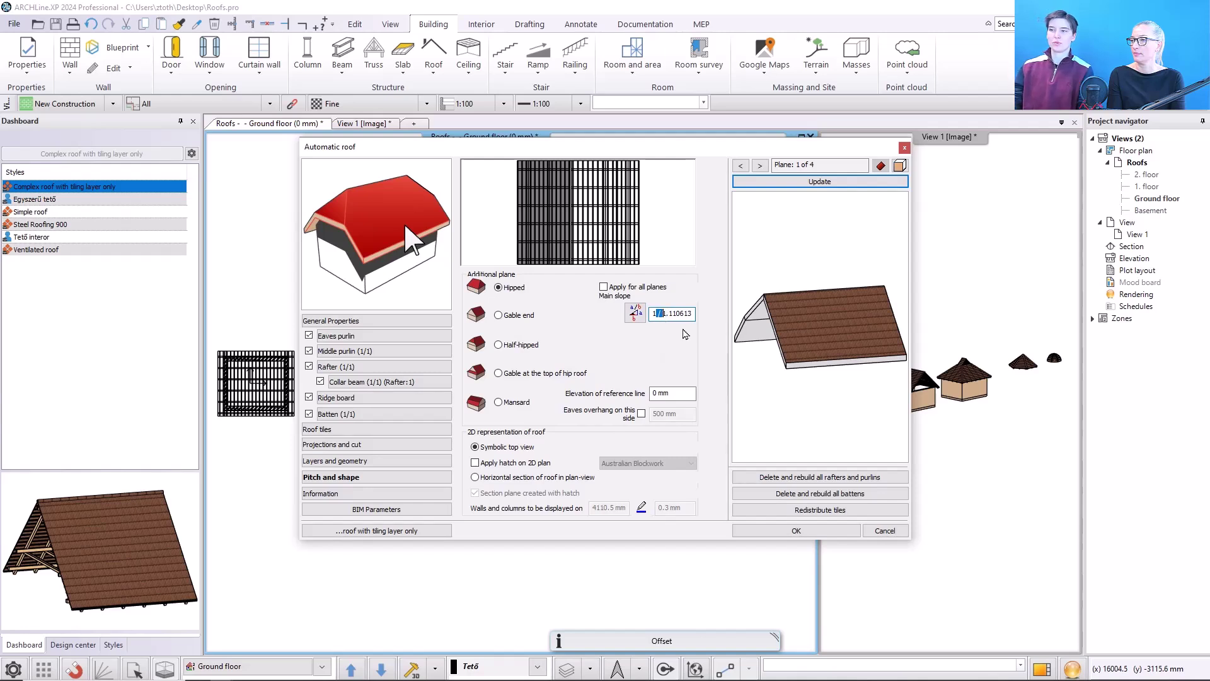
{"action": "left_click", "coordinate": [685, 317]}
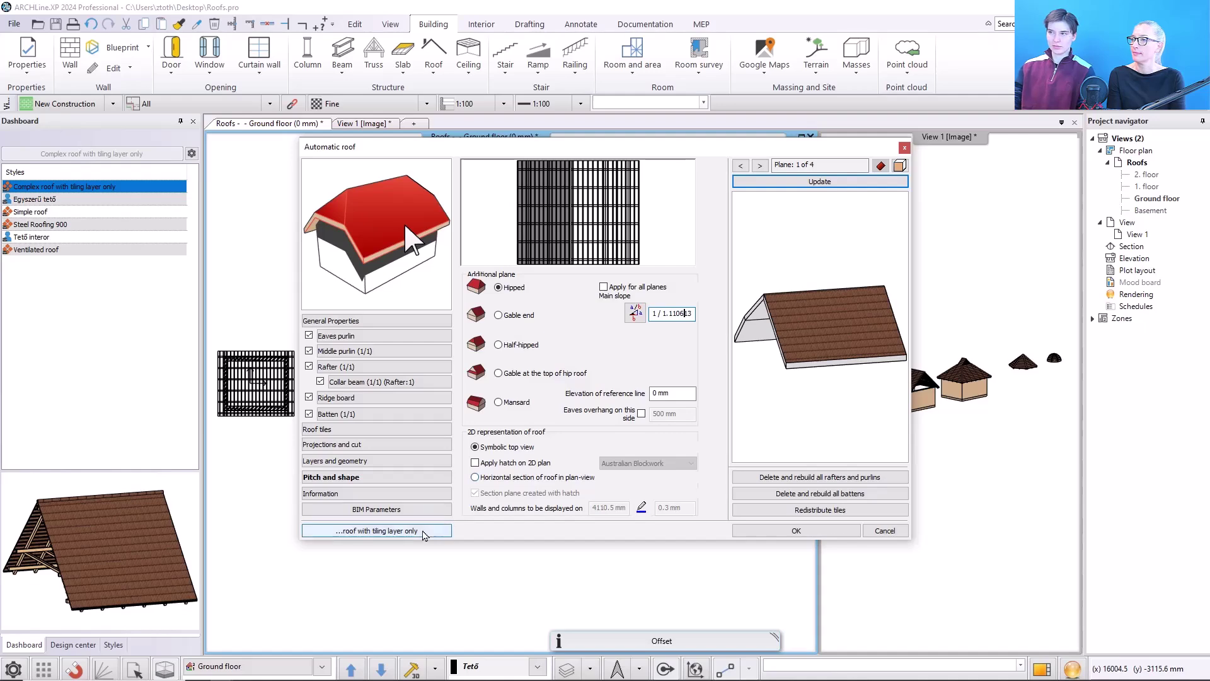
Step: Open the list of roof styles and start a new style from the current roof settings
{"action": "left_click", "coordinate": [422, 531]}
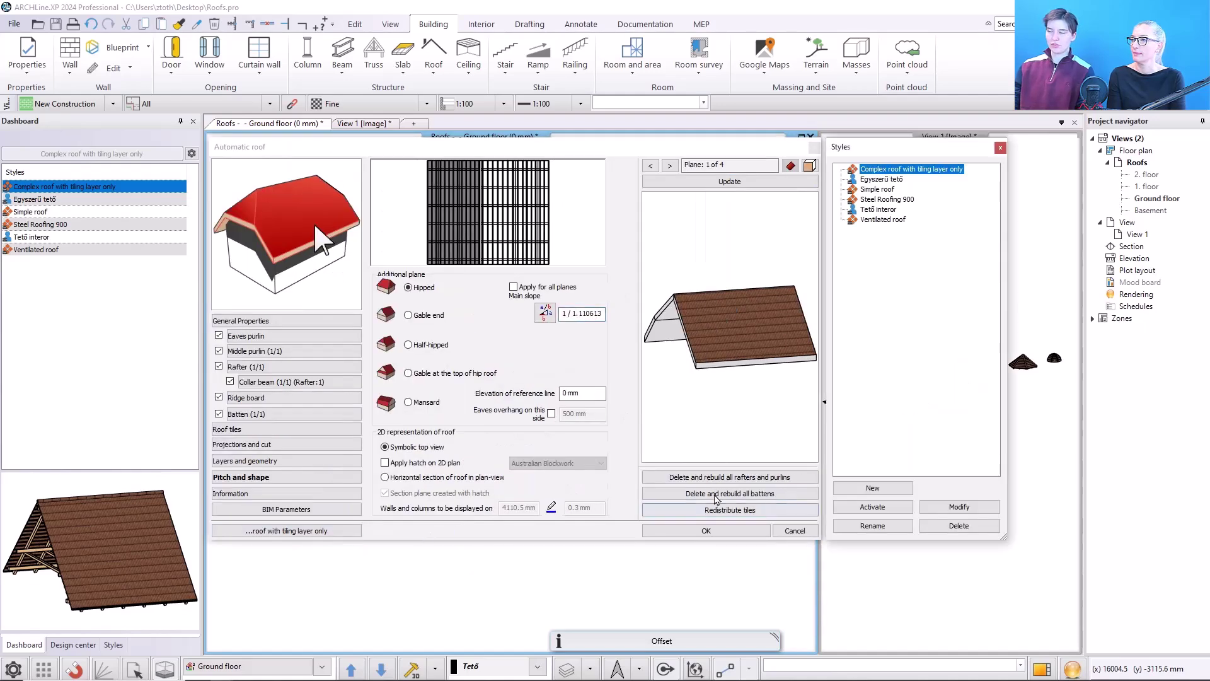
{"action": "left_click", "coordinate": [877, 489]}
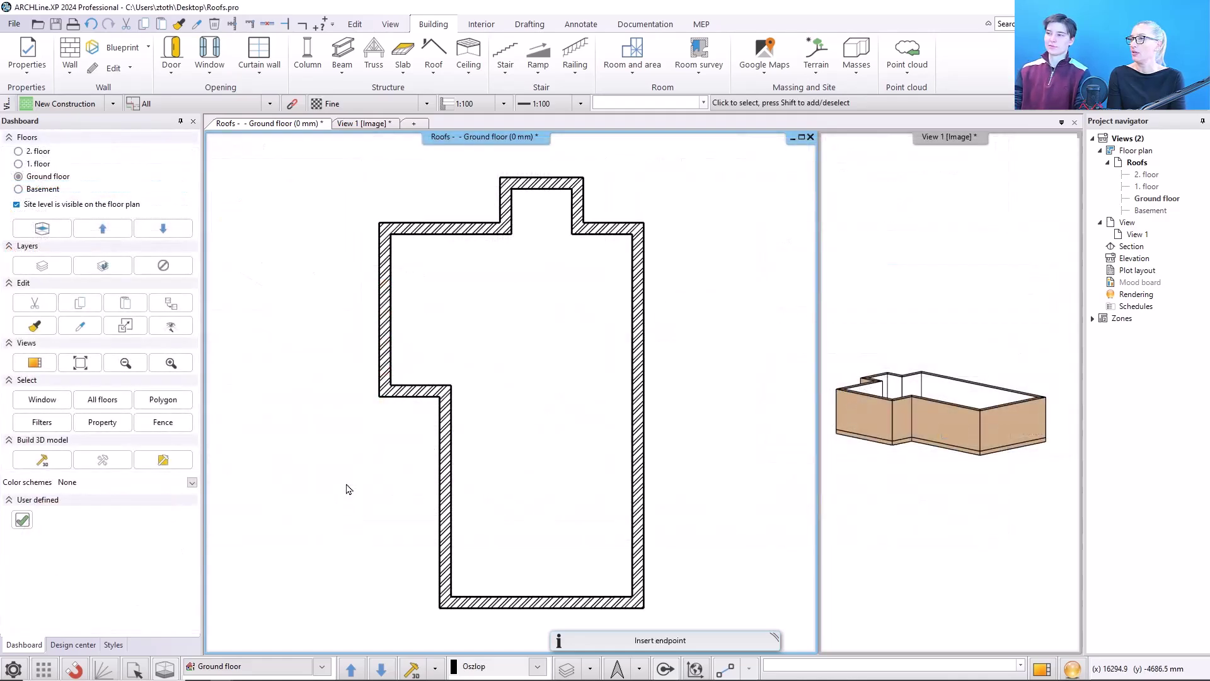
Step: Draw a roof in sketch mode by tracing the outer wall corners of the ground-floor building into a closed outline
{"action": "left_click", "coordinate": [434, 77]}
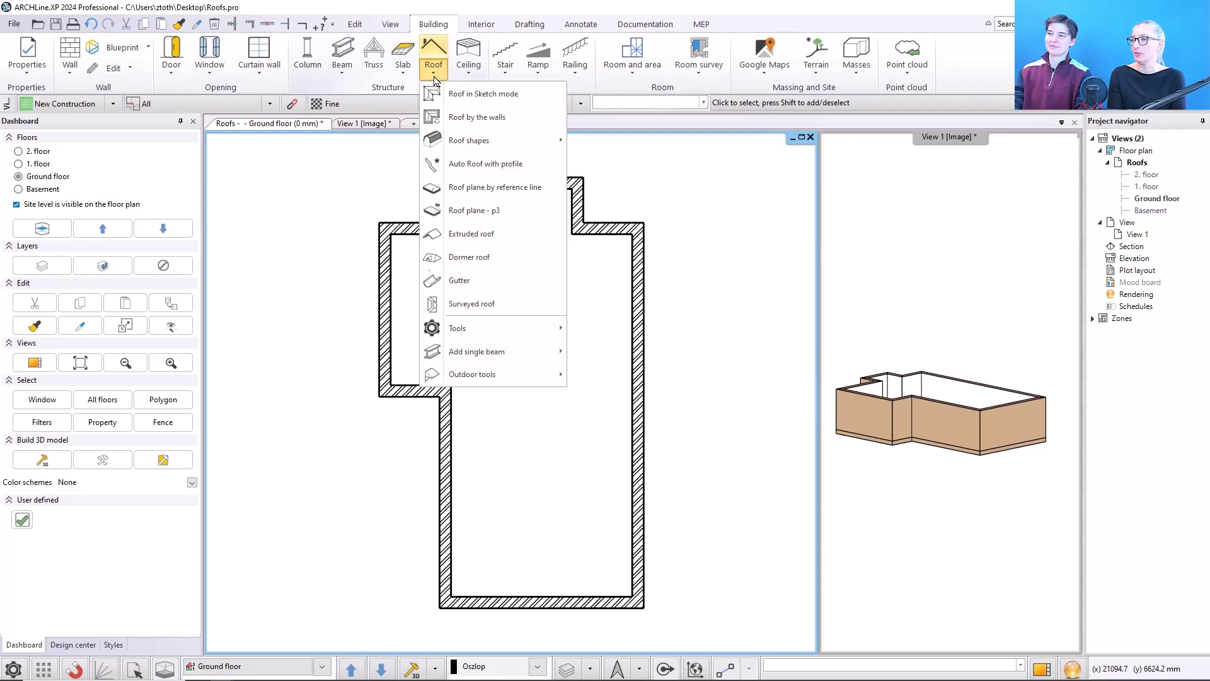
{"action": "left_click", "coordinate": [449, 94]}
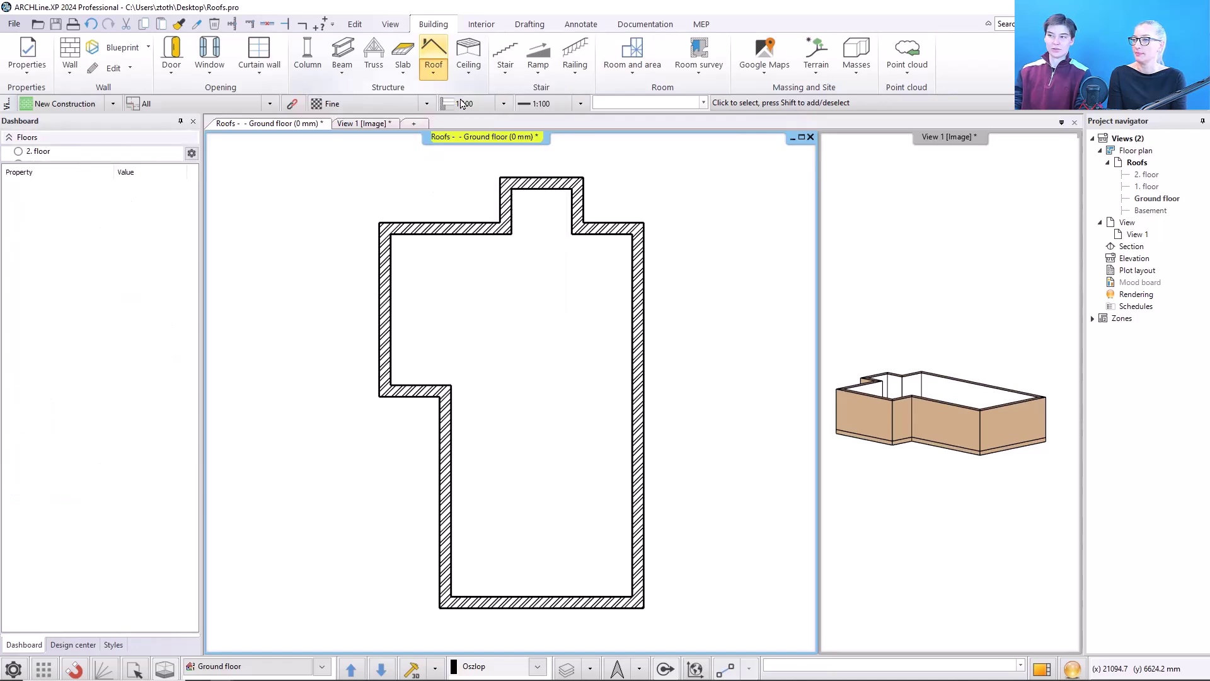
{"action": "left_click", "coordinate": [501, 178]}
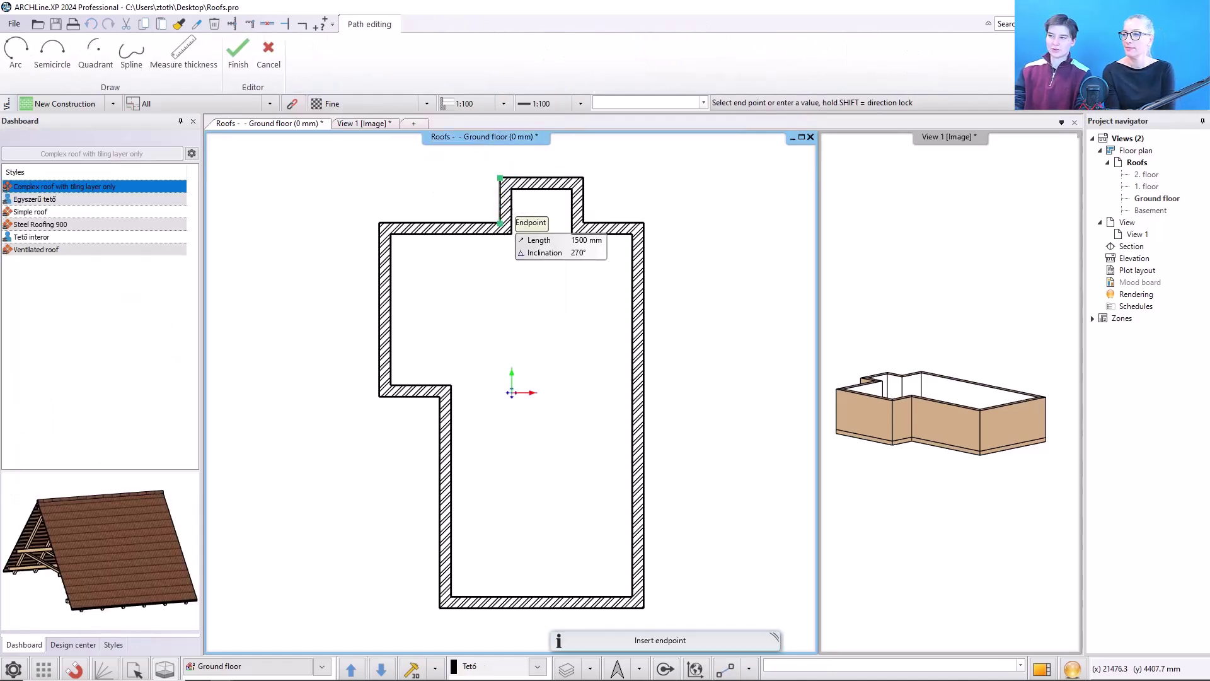
{"action": "left_click", "coordinate": [378, 223]}
{"action": "left_click", "coordinate": [379, 397]}
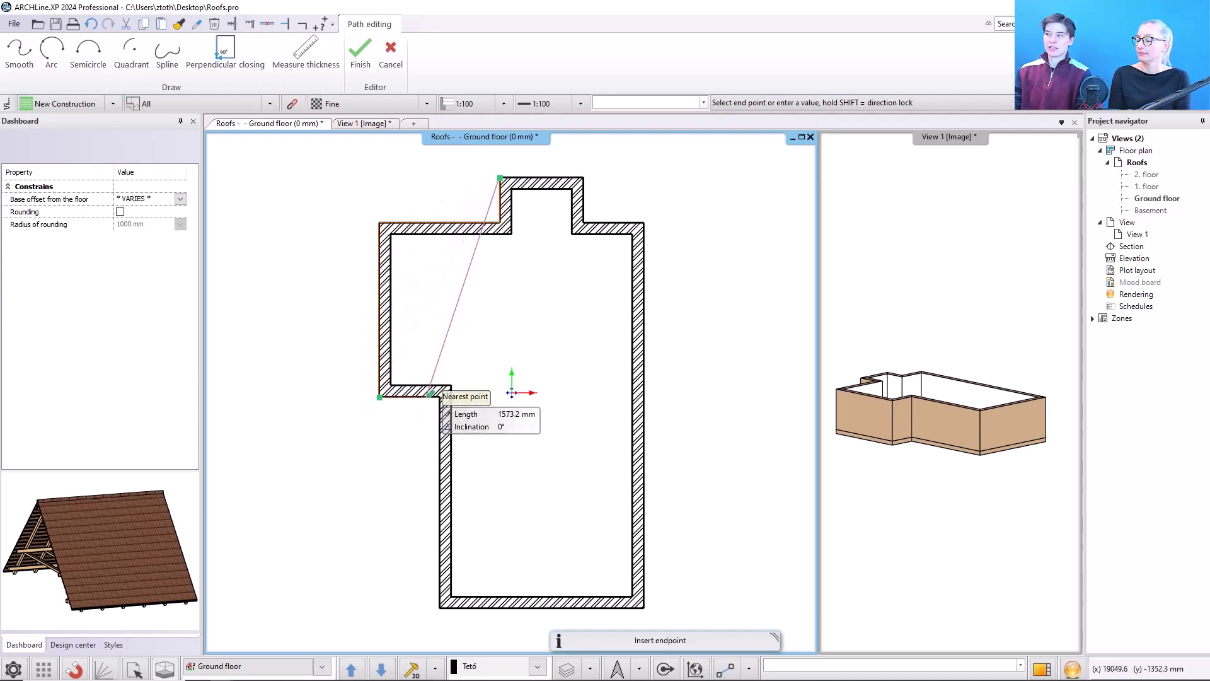
{"action": "left_click", "coordinate": [439, 397]}
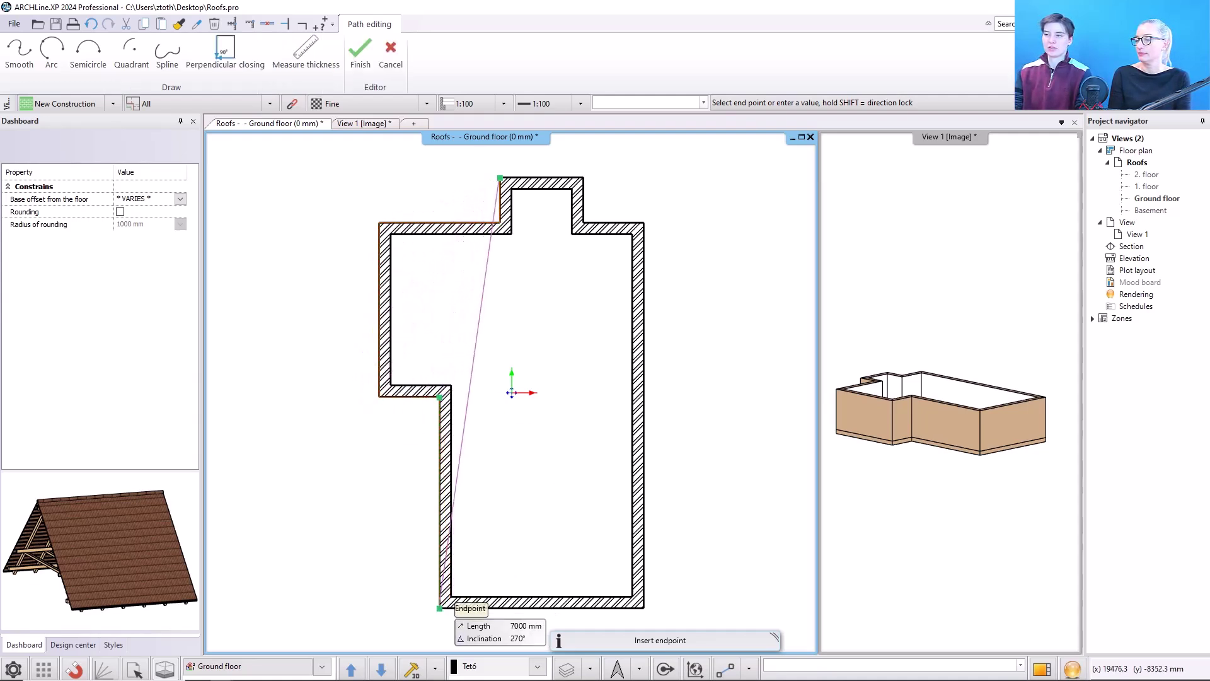
{"action": "left_click", "coordinate": [439, 608]}
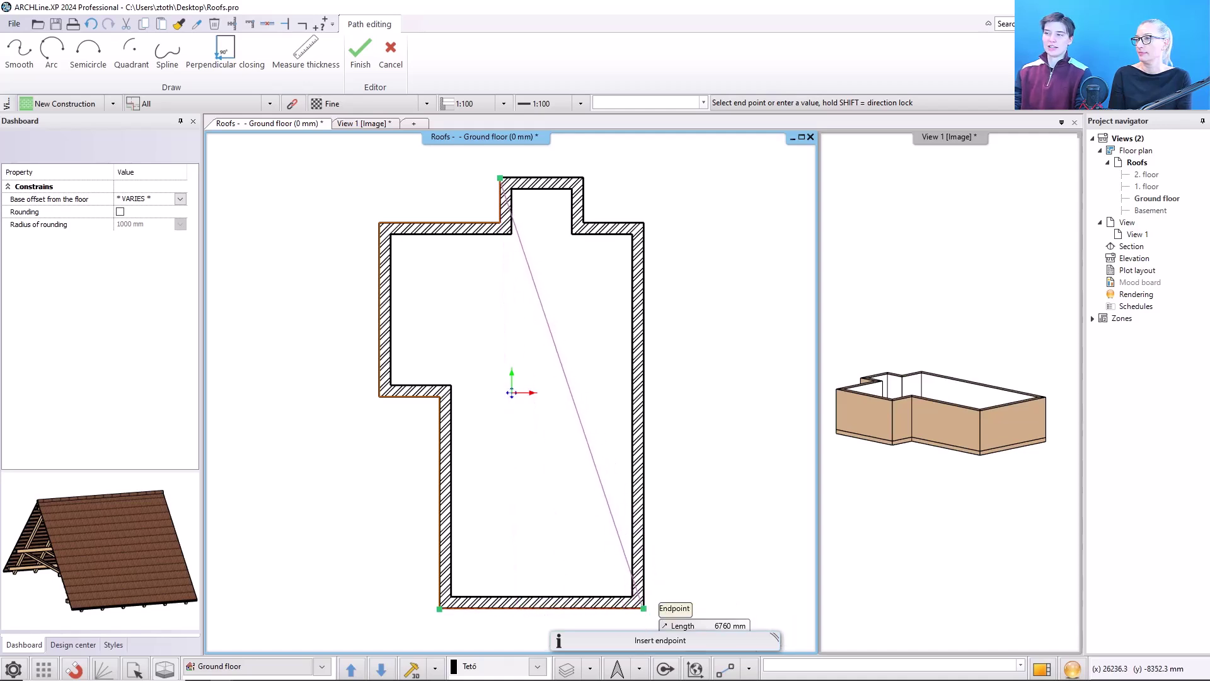
{"action": "left_click", "coordinate": [644, 608]}
{"action": "left_click", "coordinate": [644, 223]}
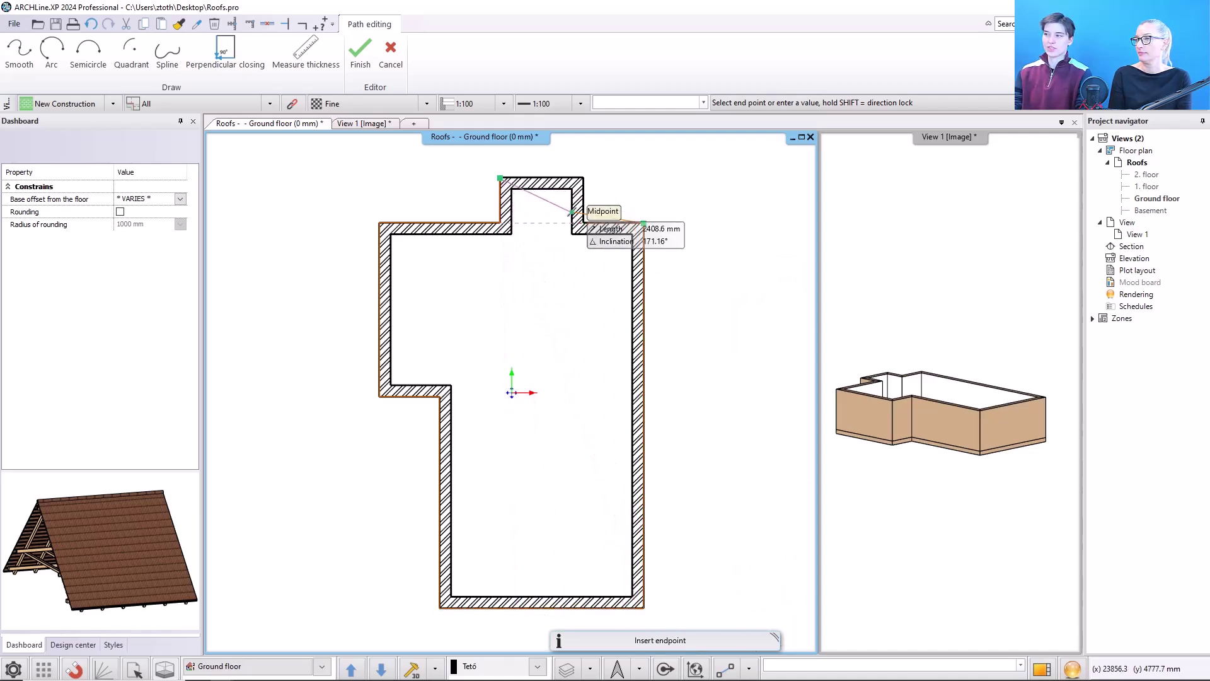
{"action": "left_click", "coordinate": [583, 223]}
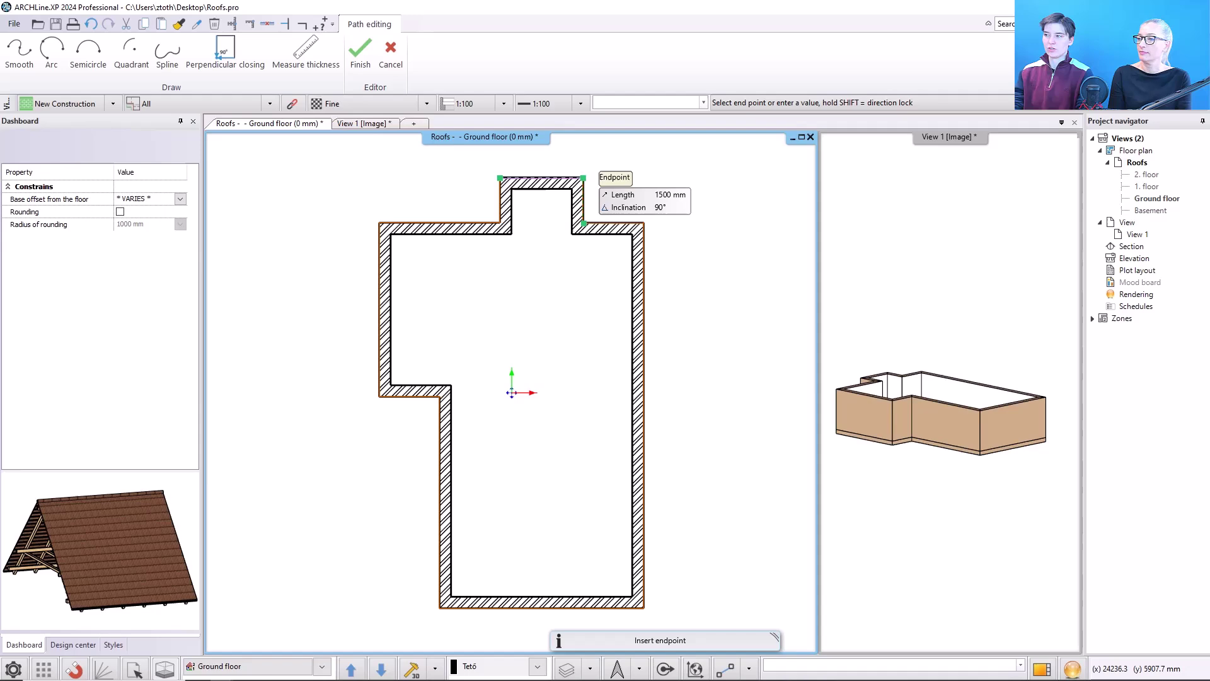
{"action": "left_click", "coordinate": [584, 178]}
{"action": "left_click", "coordinate": [499, 178]}
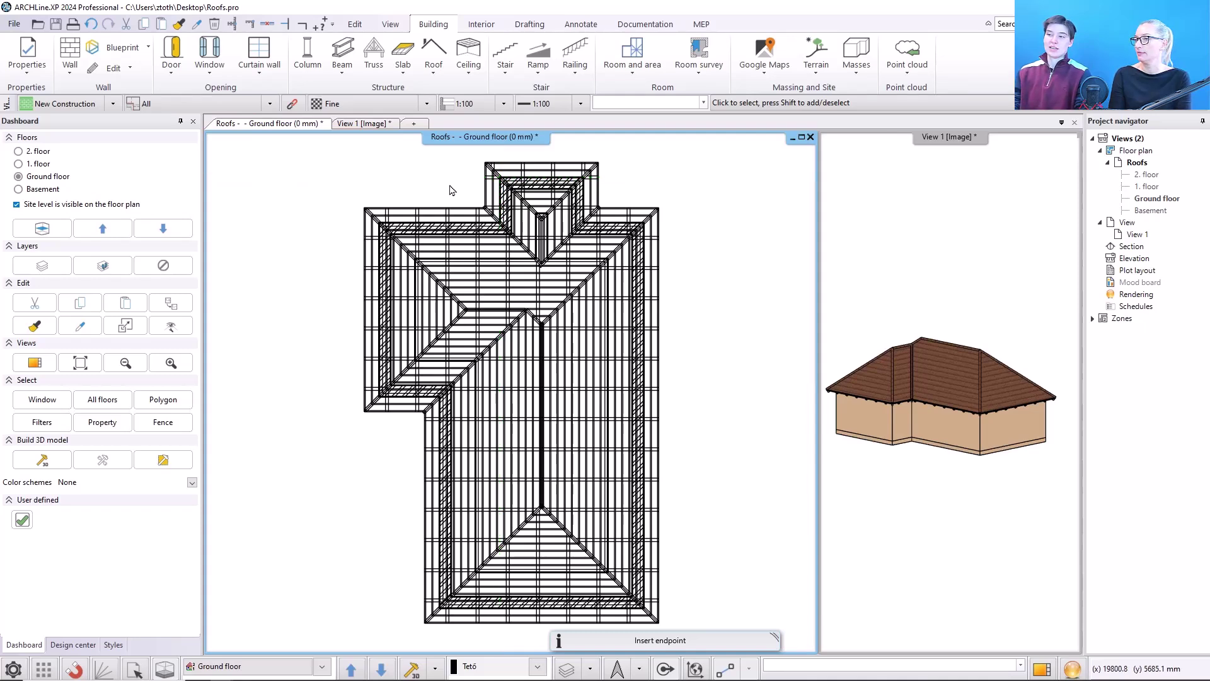
Step: Delete the sketched roof and create one by the walls, enclosing the whole building in the selection window
{"action": "left_click", "coordinate": [541, 353]}
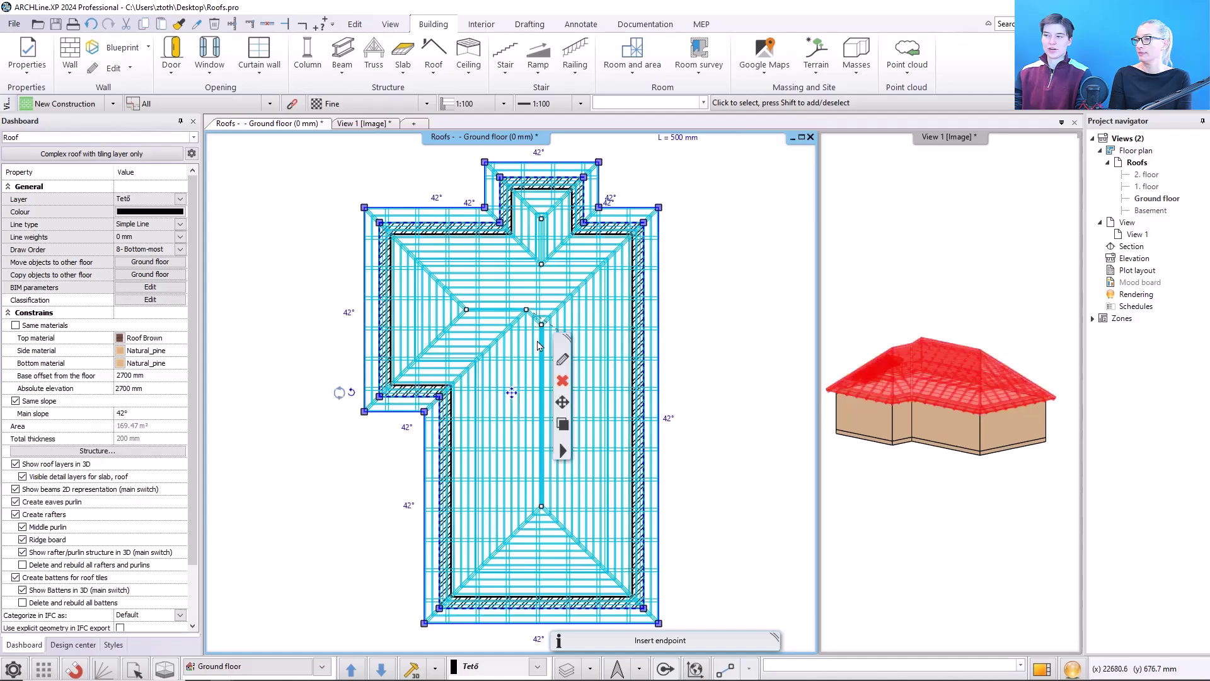
{"action": "left_click", "coordinate": [558, 381]}
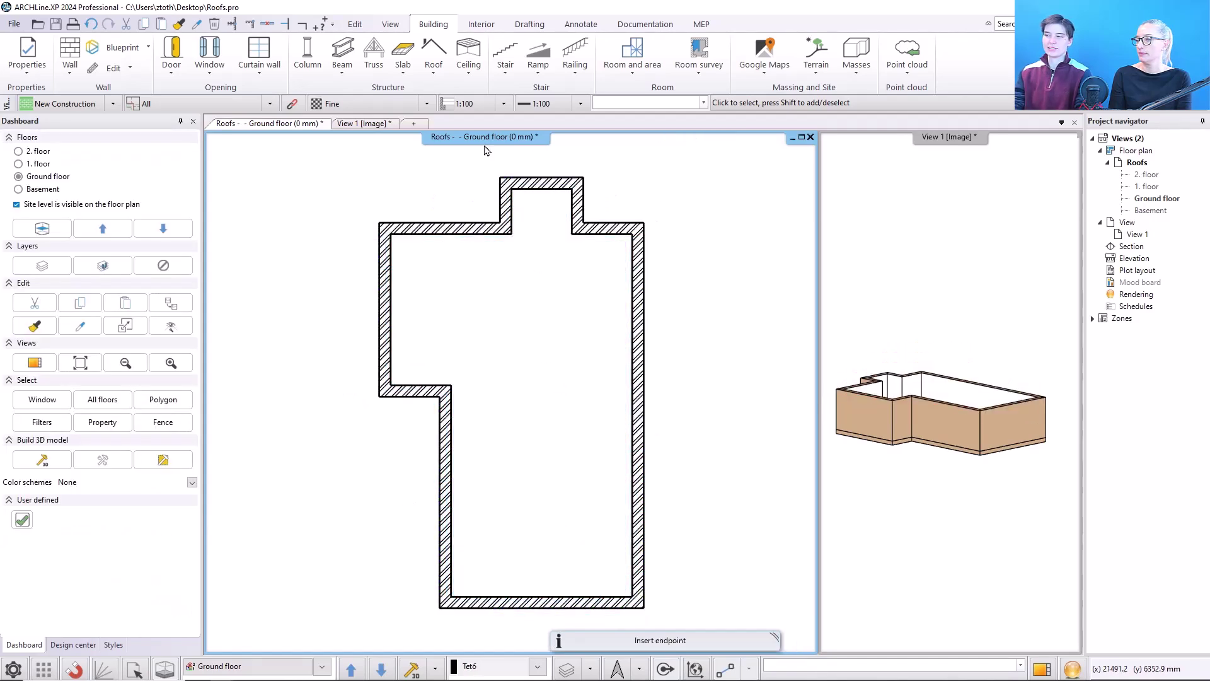
{"action": "left_click", "coordinate": [434, 71]}
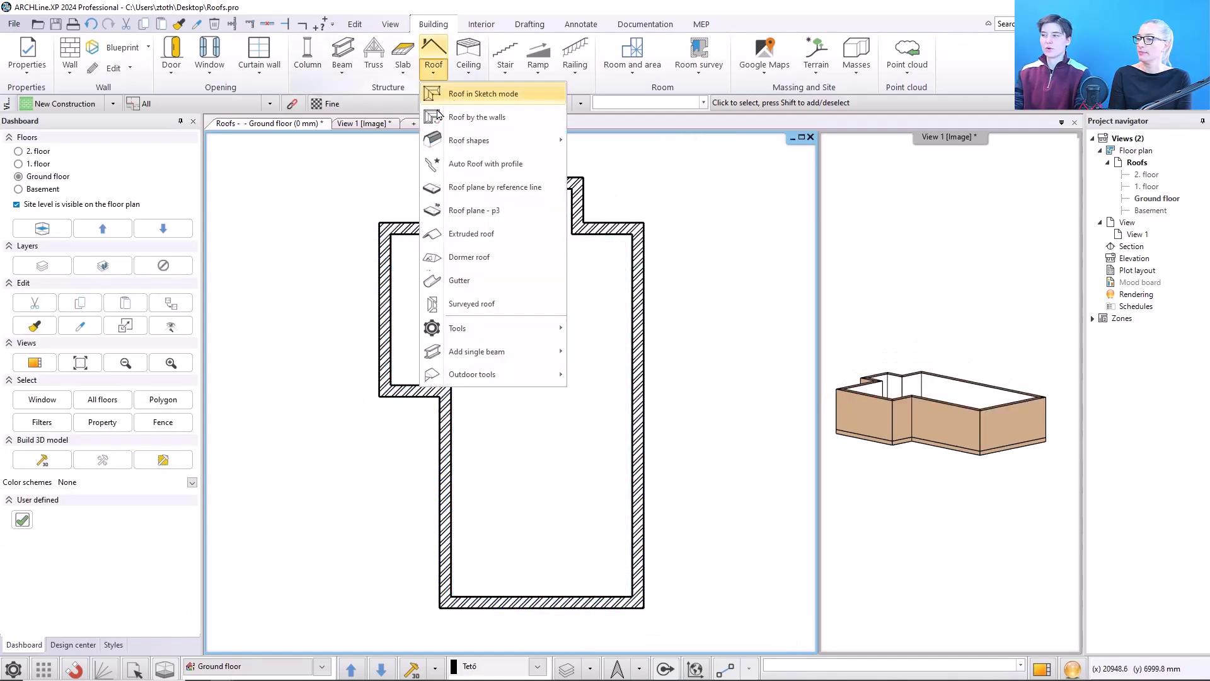
{"action": "left_click", "coordinate": [476, 120]}
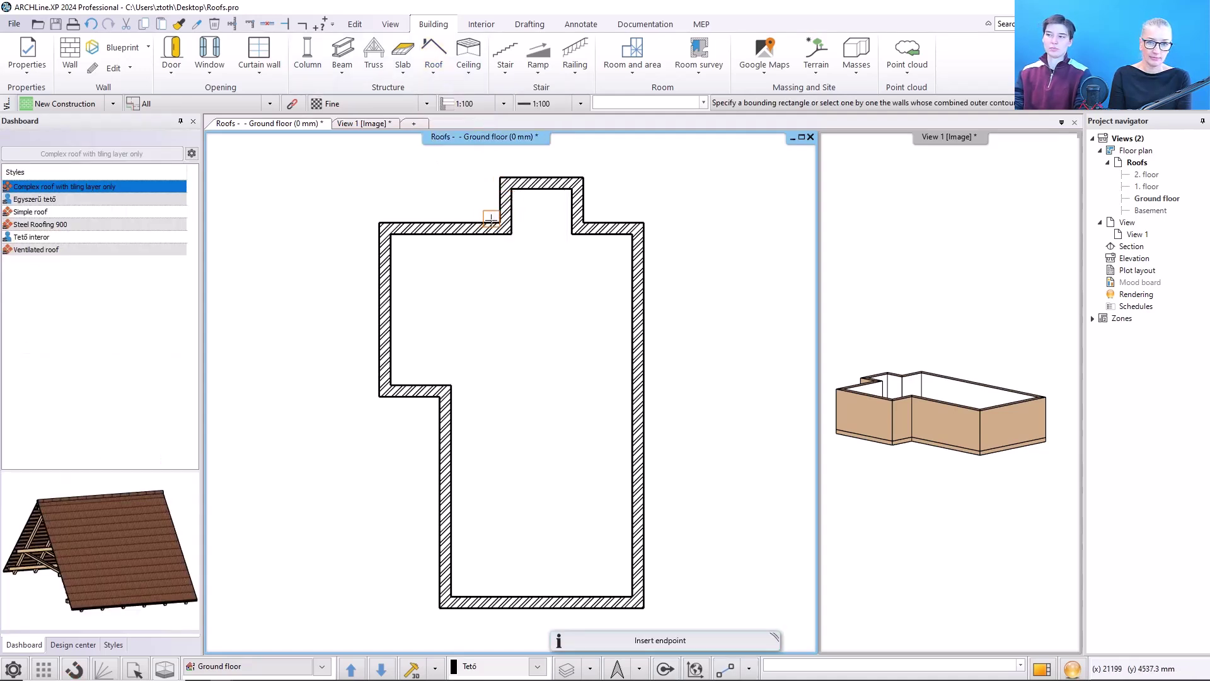
{"action": "left_click", "coordinate": [353, 153]}
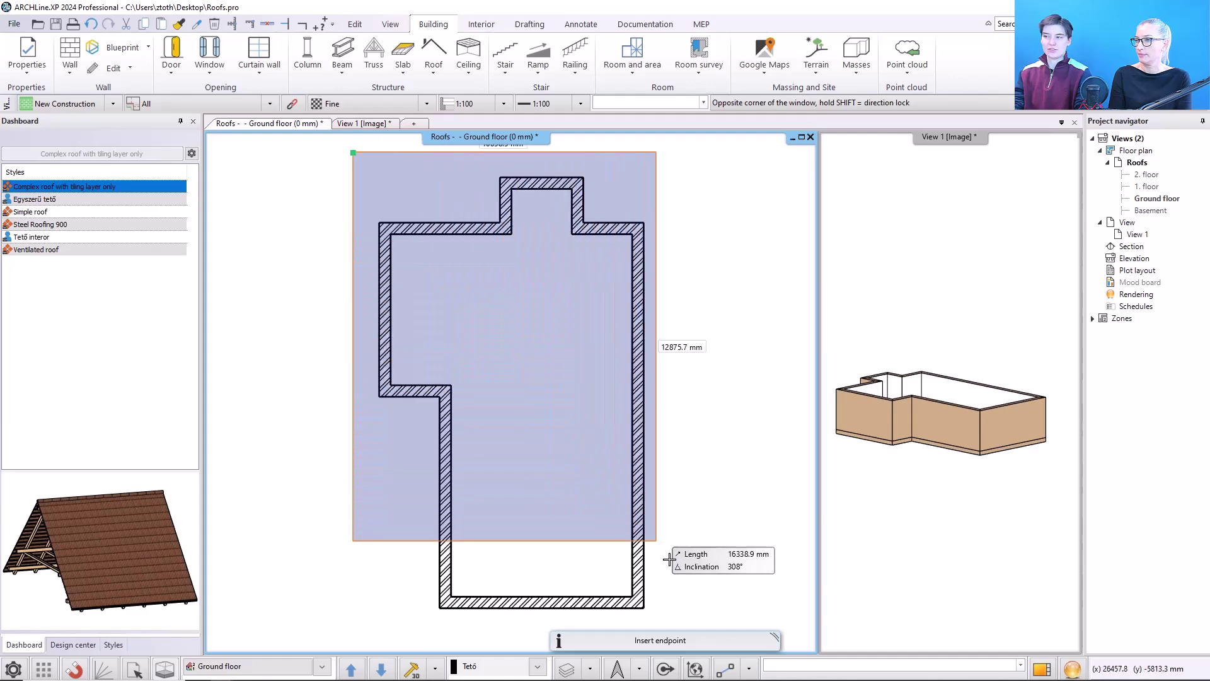
{"action": "left_click", "coordinate": [672, 621]}
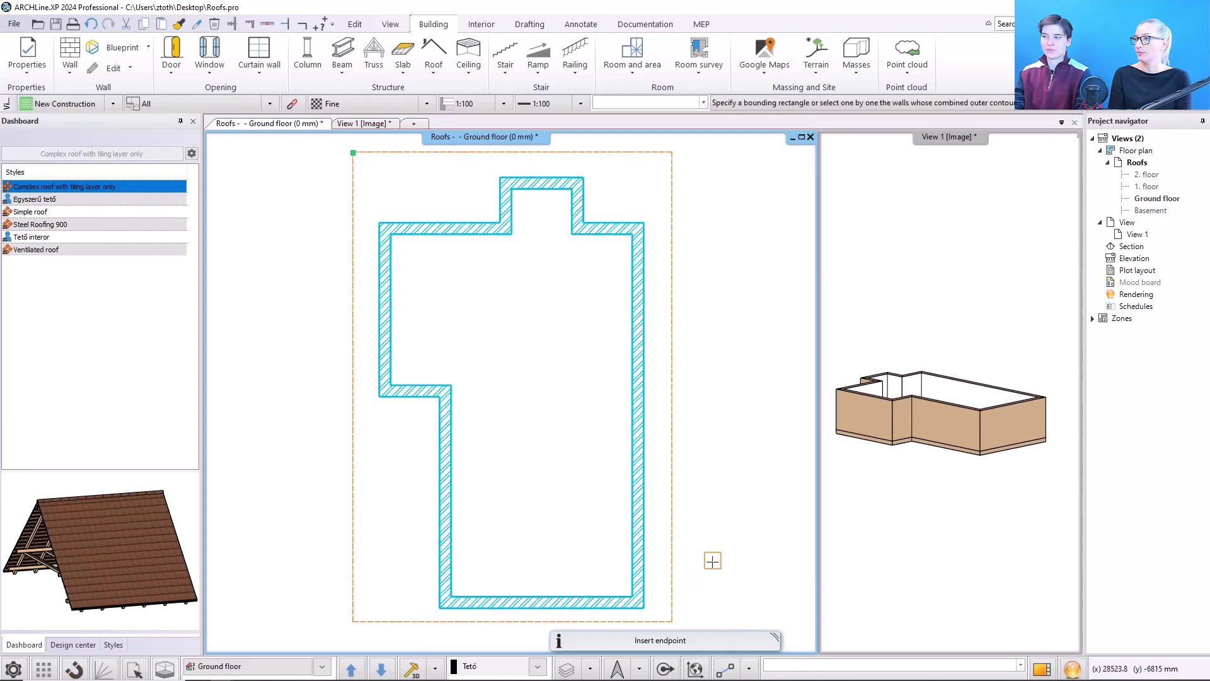
{"action": "key", "text": "Return"}
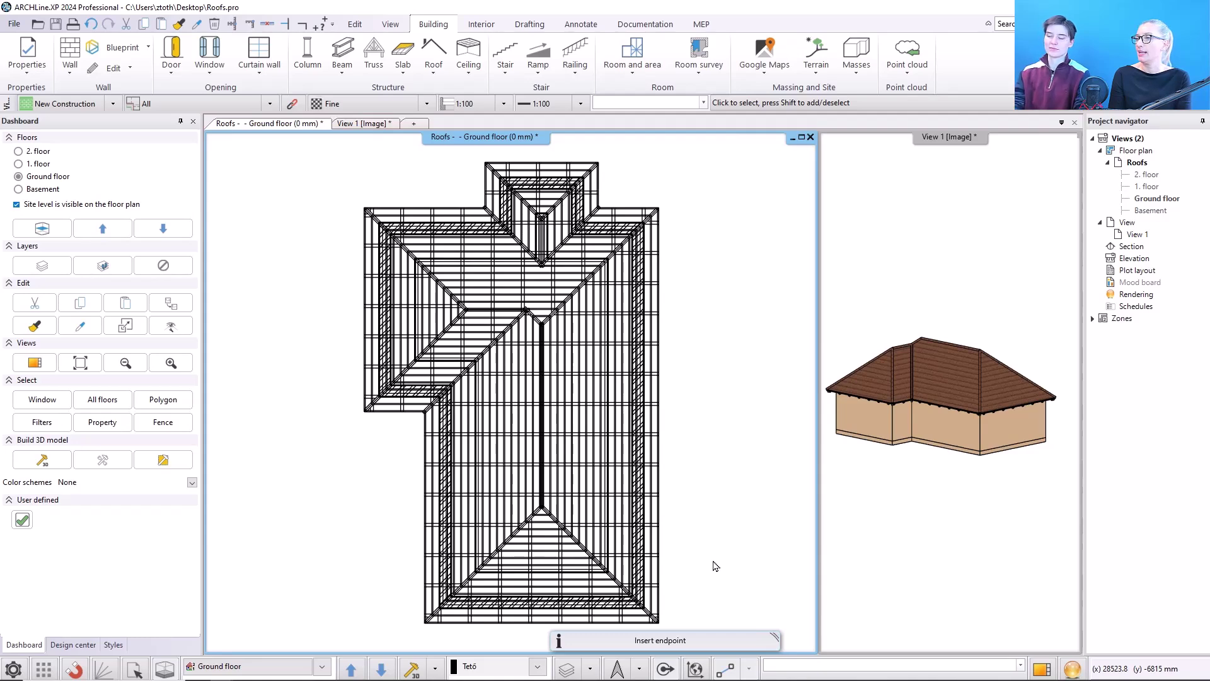
Step: Edit the wall-based roof's pitch and shape, making its end planes, including planes 1 and 8, gable ends, and apply the changes
{"action": "left_click", "coordinate": [540, 465]}
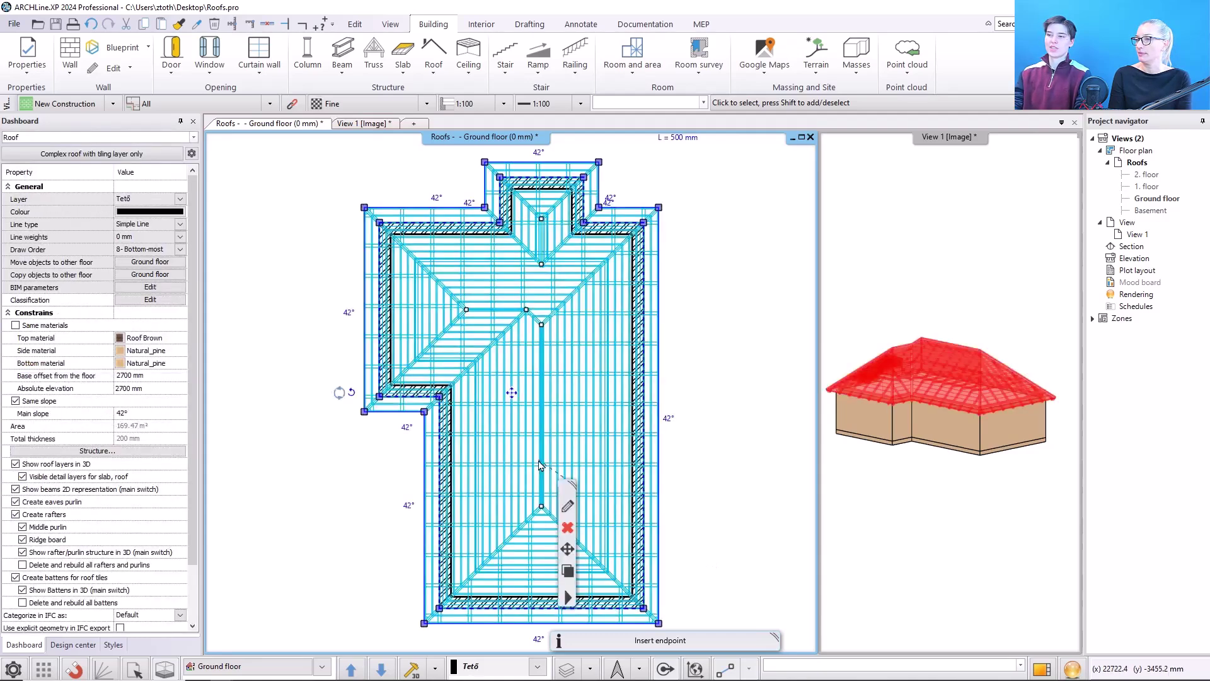
{"action": "left_click", "coordinate": [566, 507]}
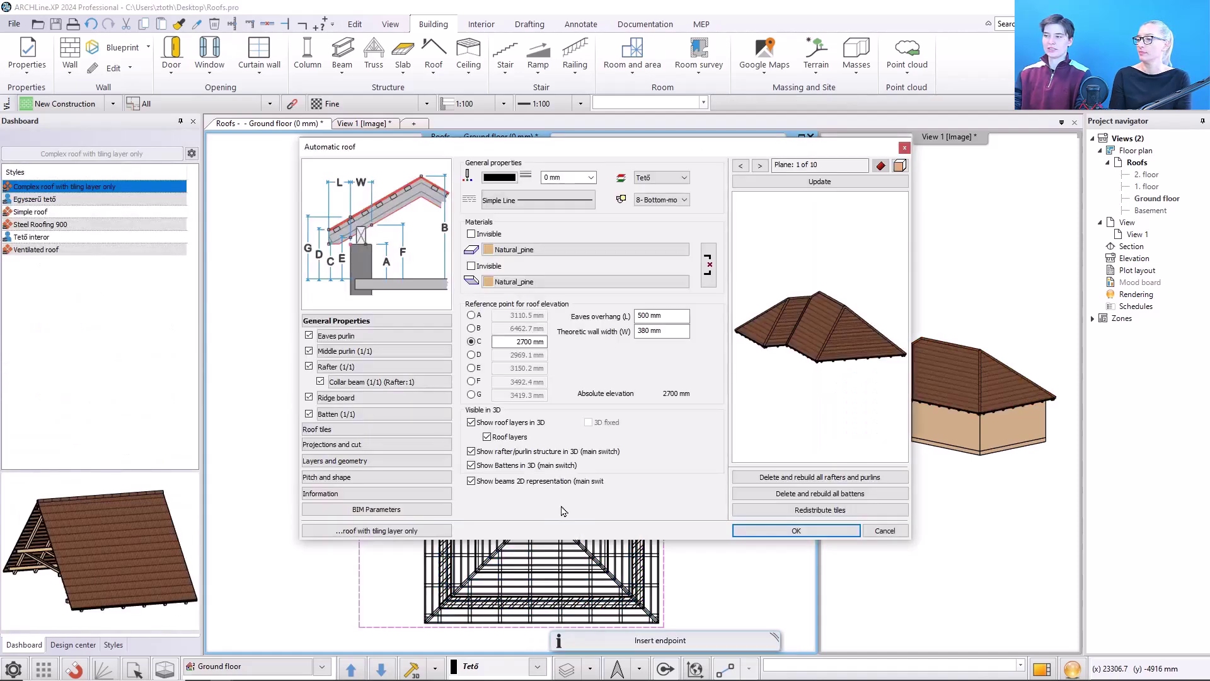
{"action": "left_click", "coordinate": [359, 477]}
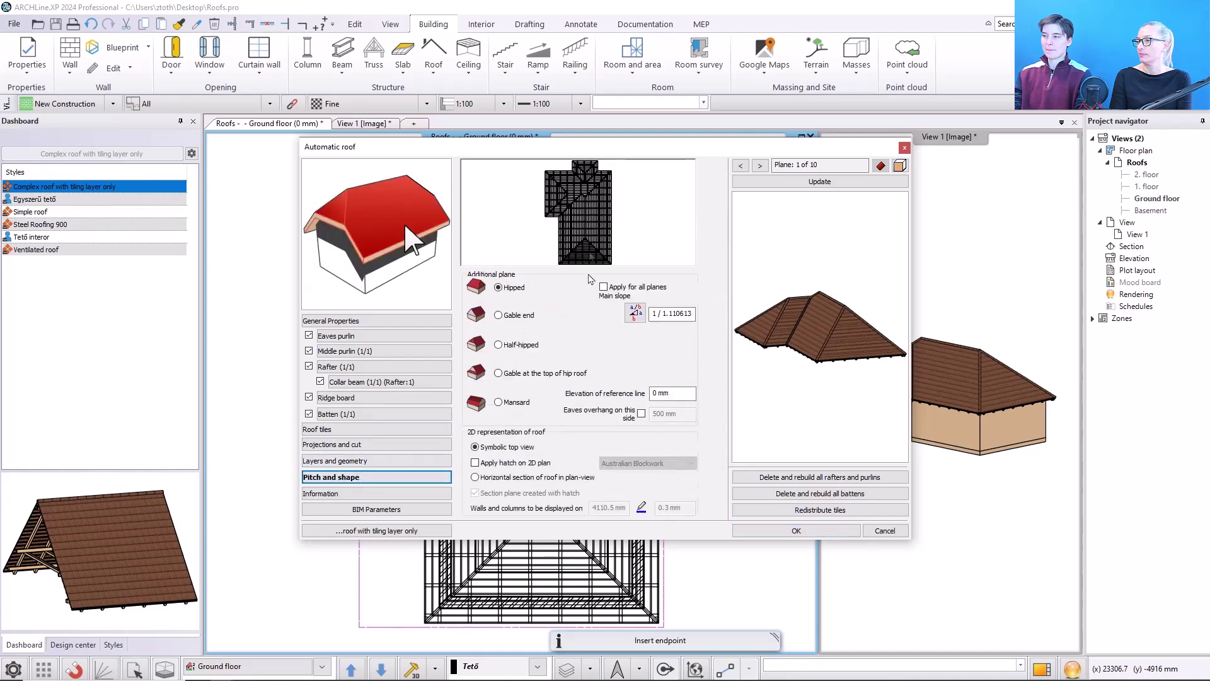
{"action": "left_click", "coordinate": [509, 319]}
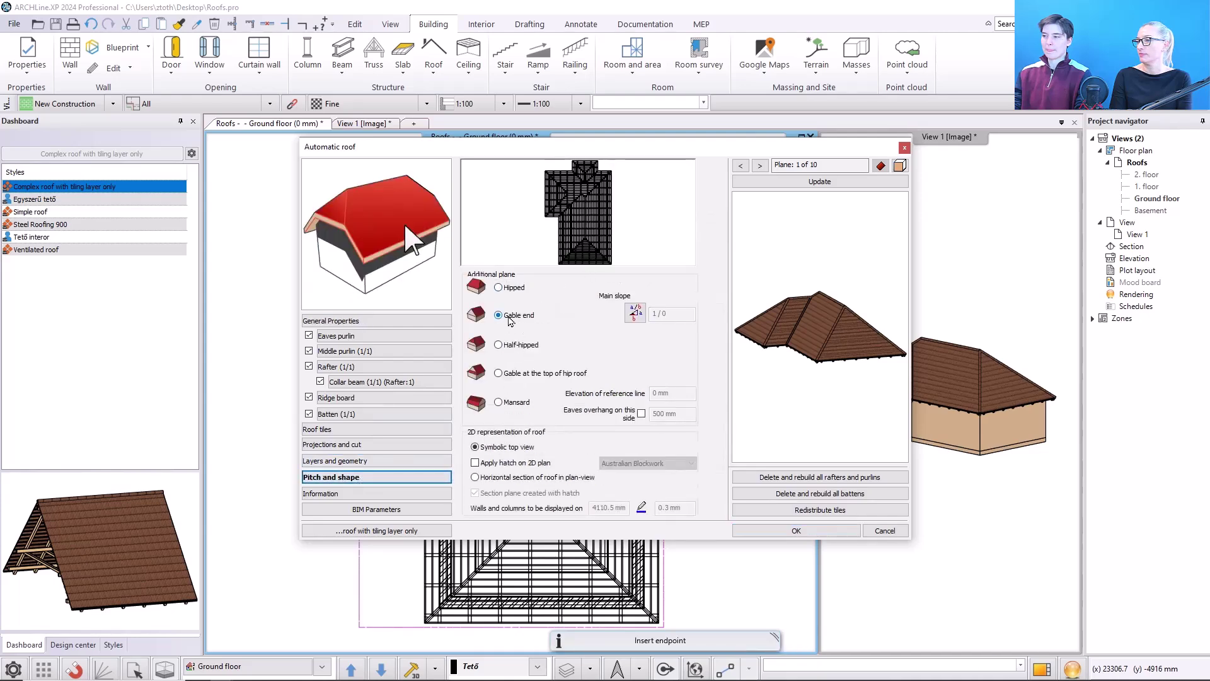
{"action": "left_click", "coordinate": [586, 166]}
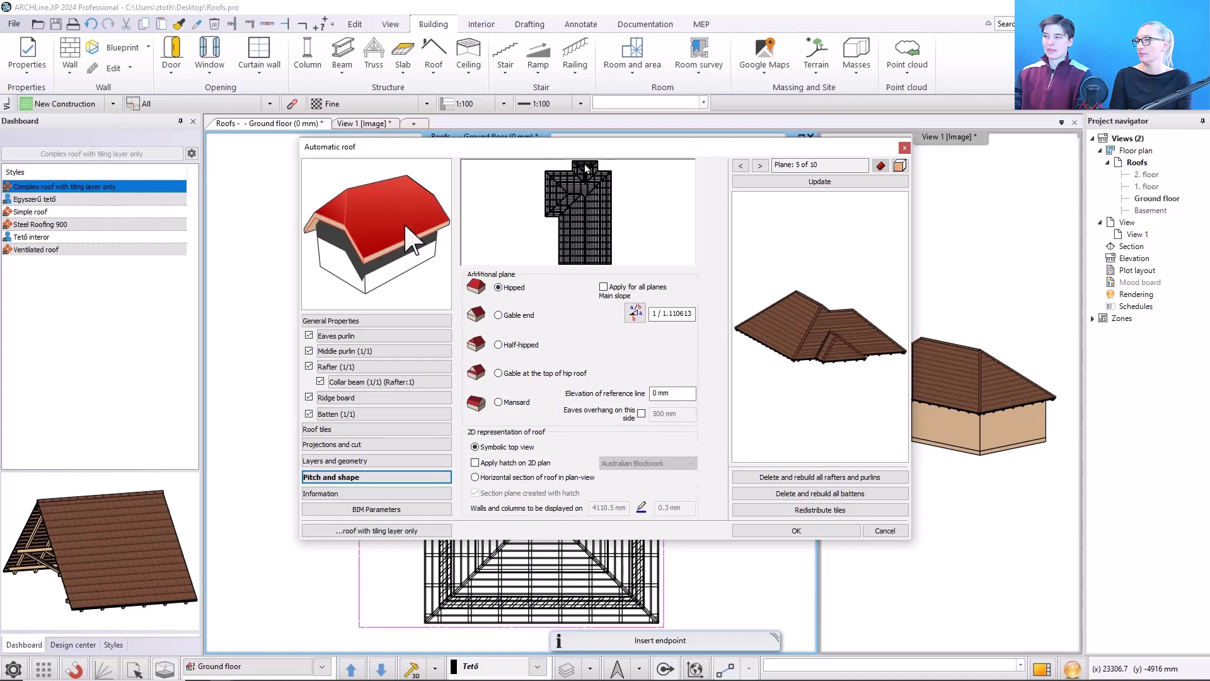
{"action": "left_click", "coordinate": [553, 200]}
{"action": "left_click", "coordinate": [525, 317]}
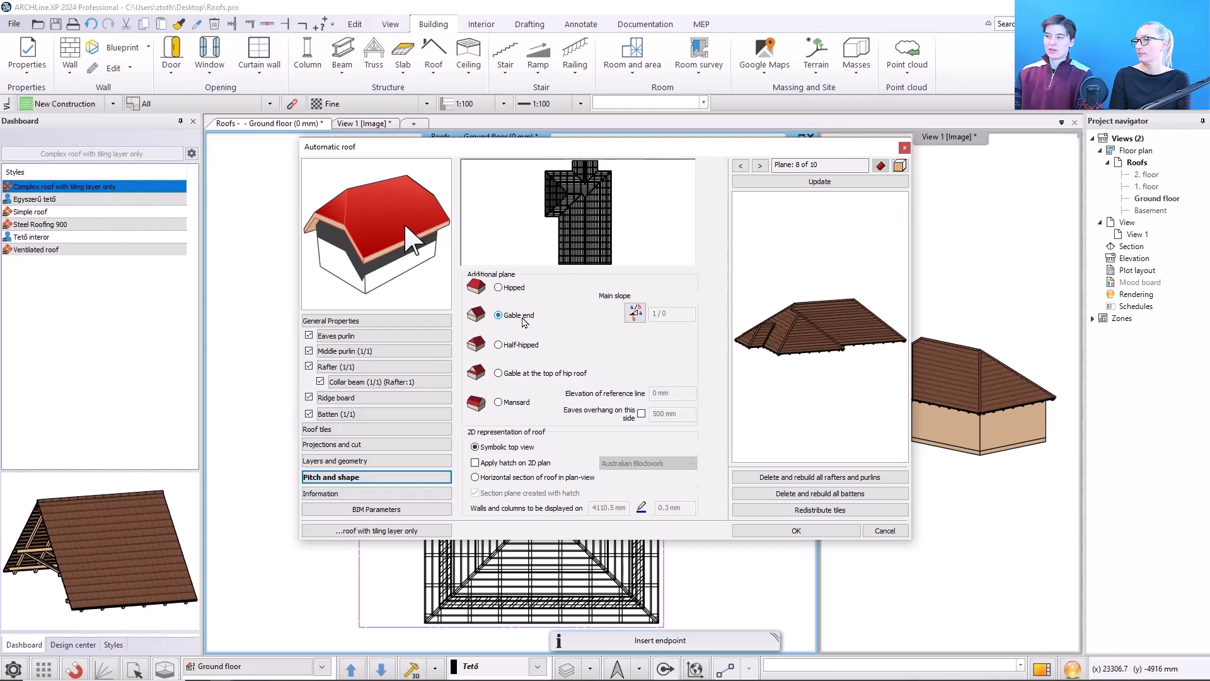
{"action": "left_click", "coordinate": [800, 182]}
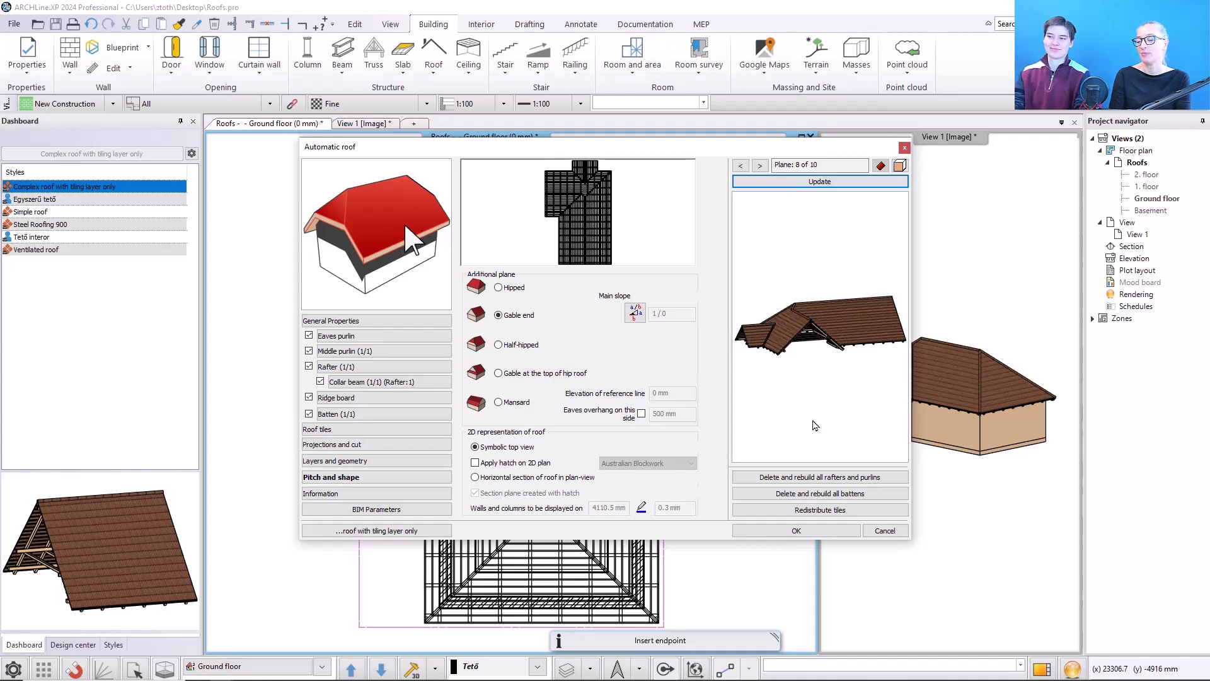
{"action": "left_click", "coordinate": [781, 531]}
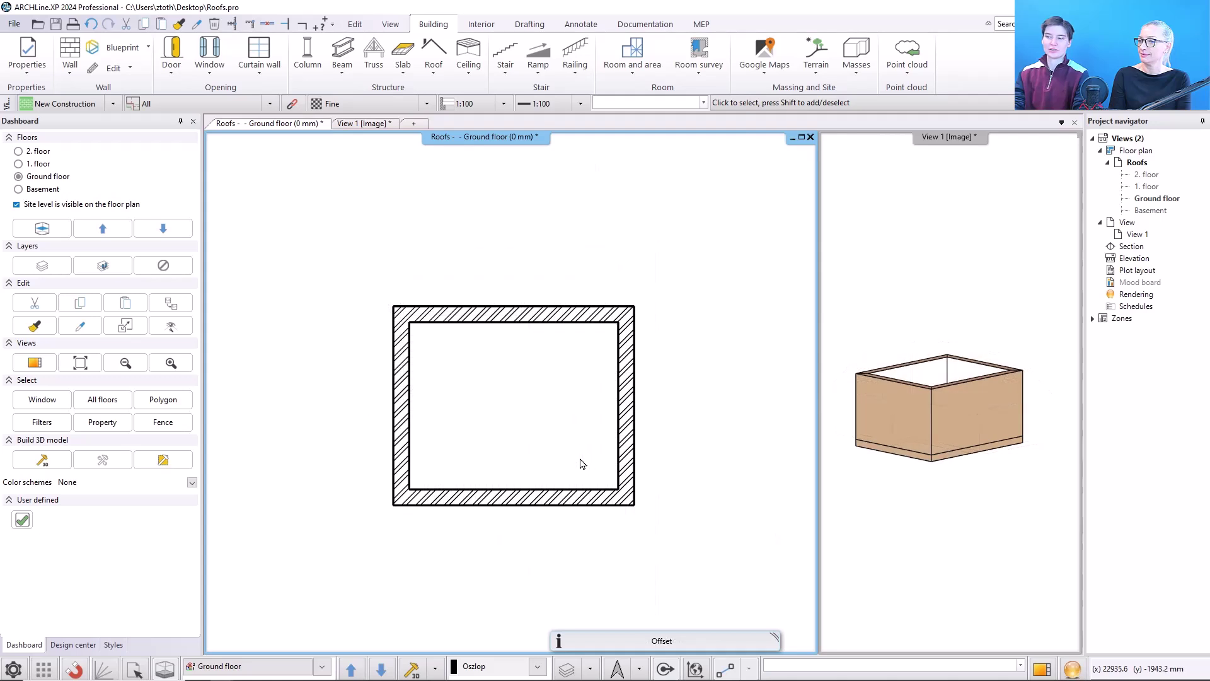
Step: Start a roof plane by reference line and trace its closed outline along the rectangular building's outer wall corners
{"action": "left_click", "coordinate": [435, 74]}
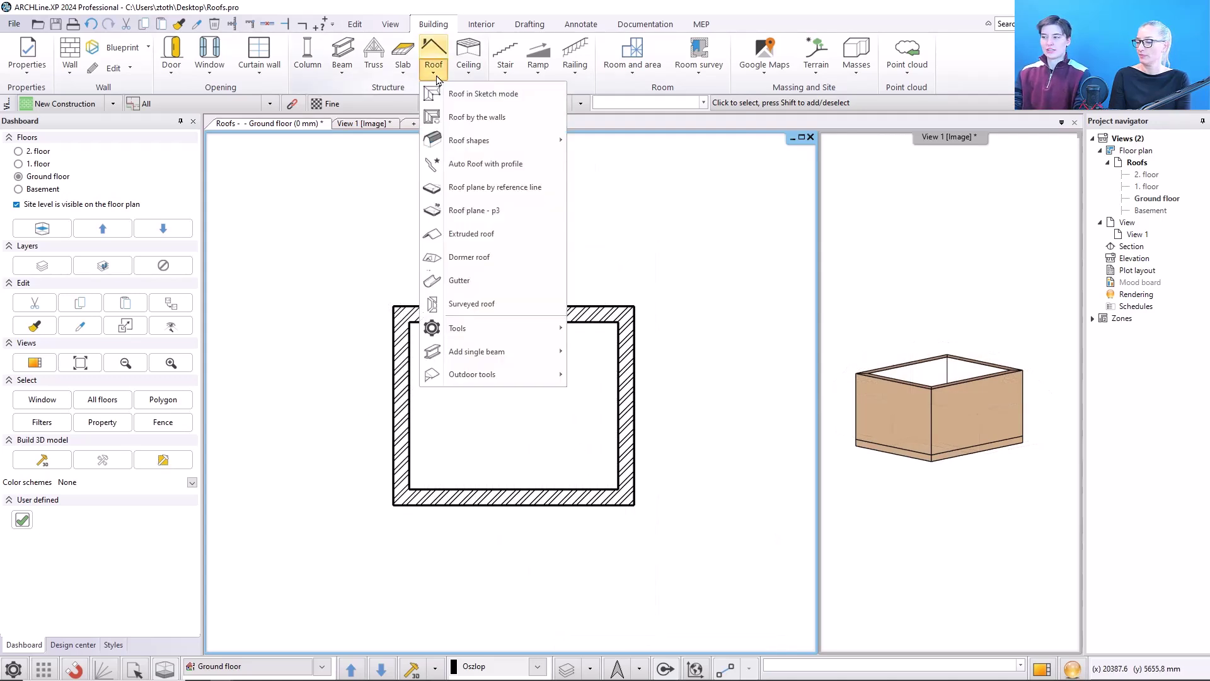
{"action": "left_click", "coordinate": [508, 188]}
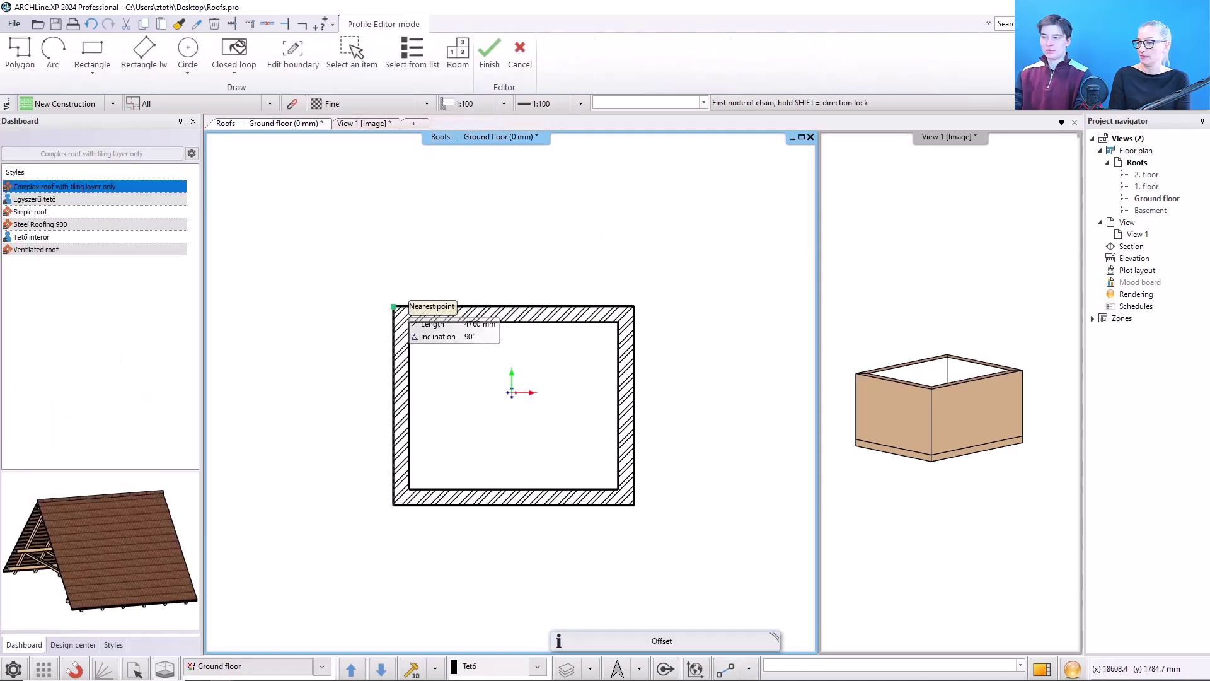
{"action": "left_click", "coordinate": [393, 307]}
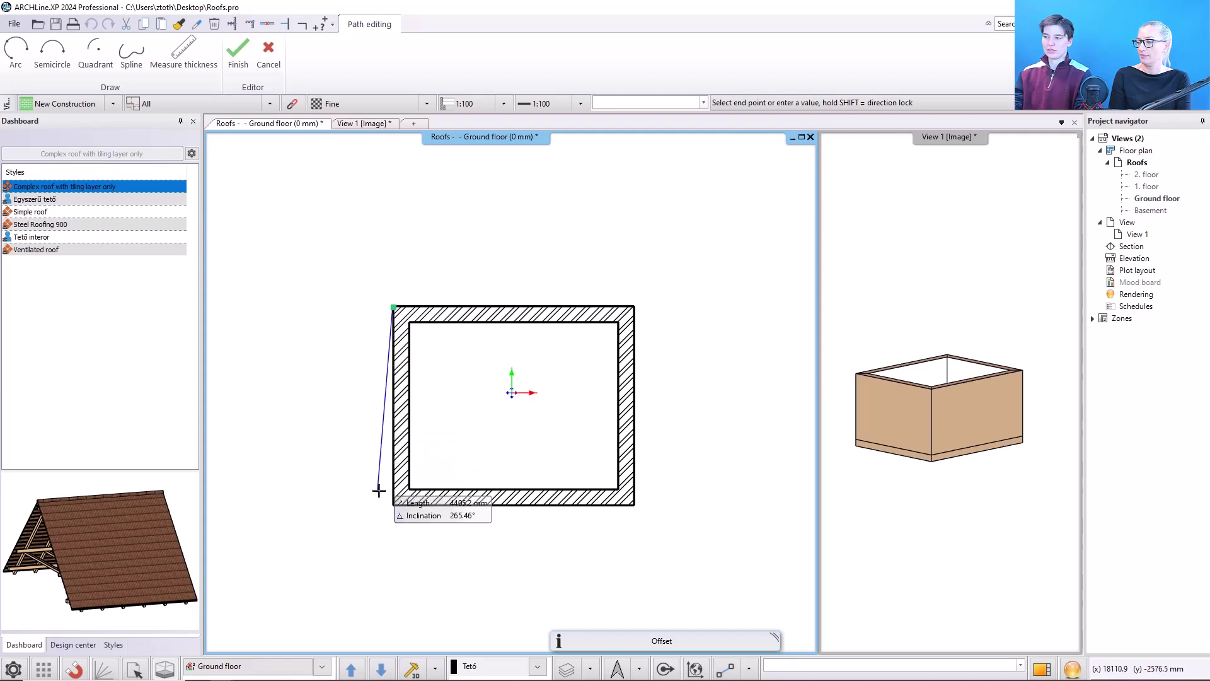
{"action": "left_click", "coordinate": [393, 505]}
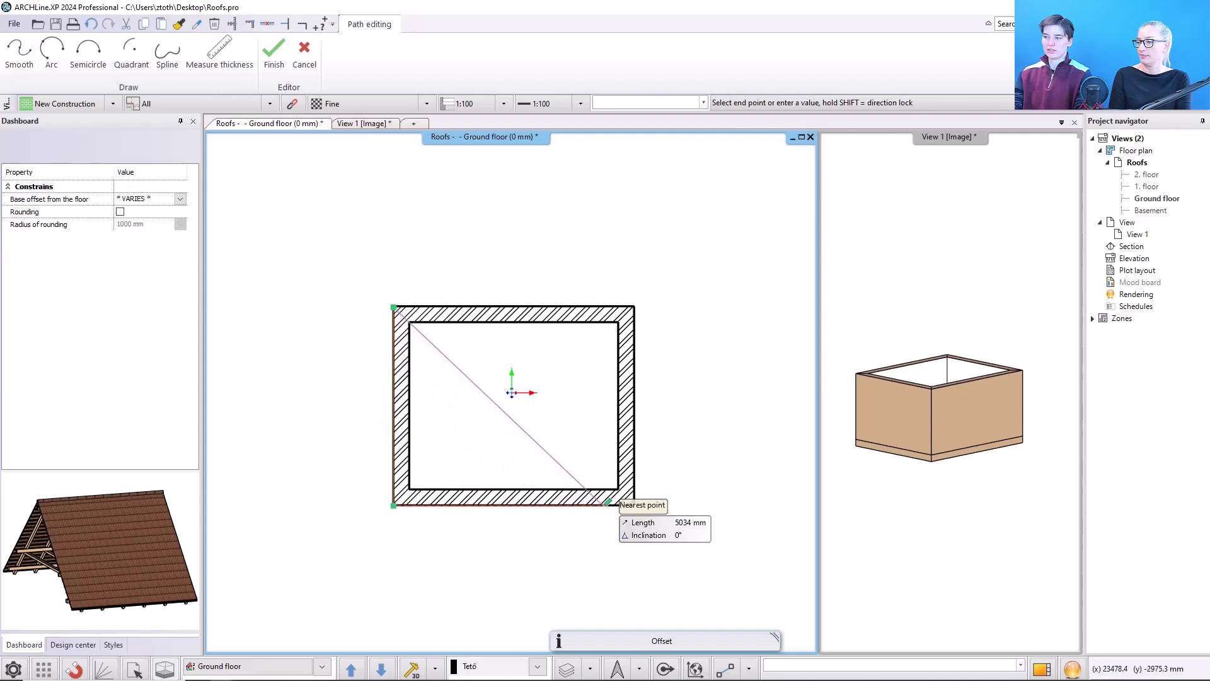
{"action": "left_click", "coordinate": [635, 505]}
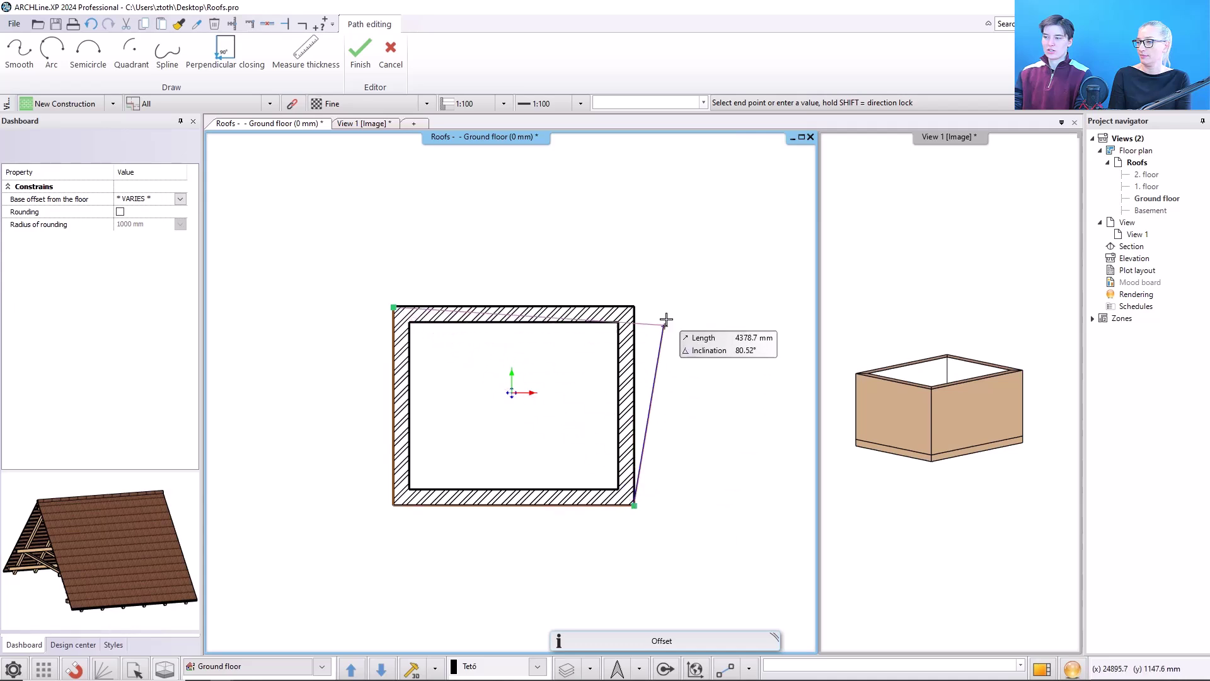
{"action": "left_click", "coordinate": [634, 307]}
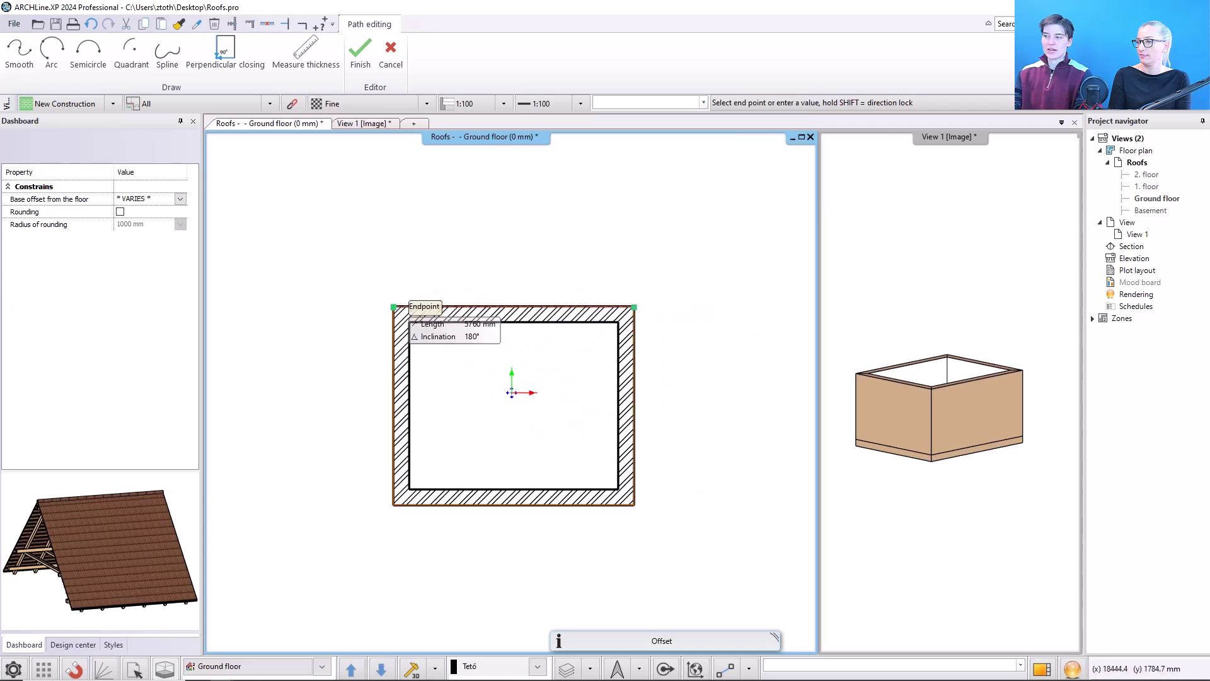
{"action": "left_click", "coordinate": [394, 307]}
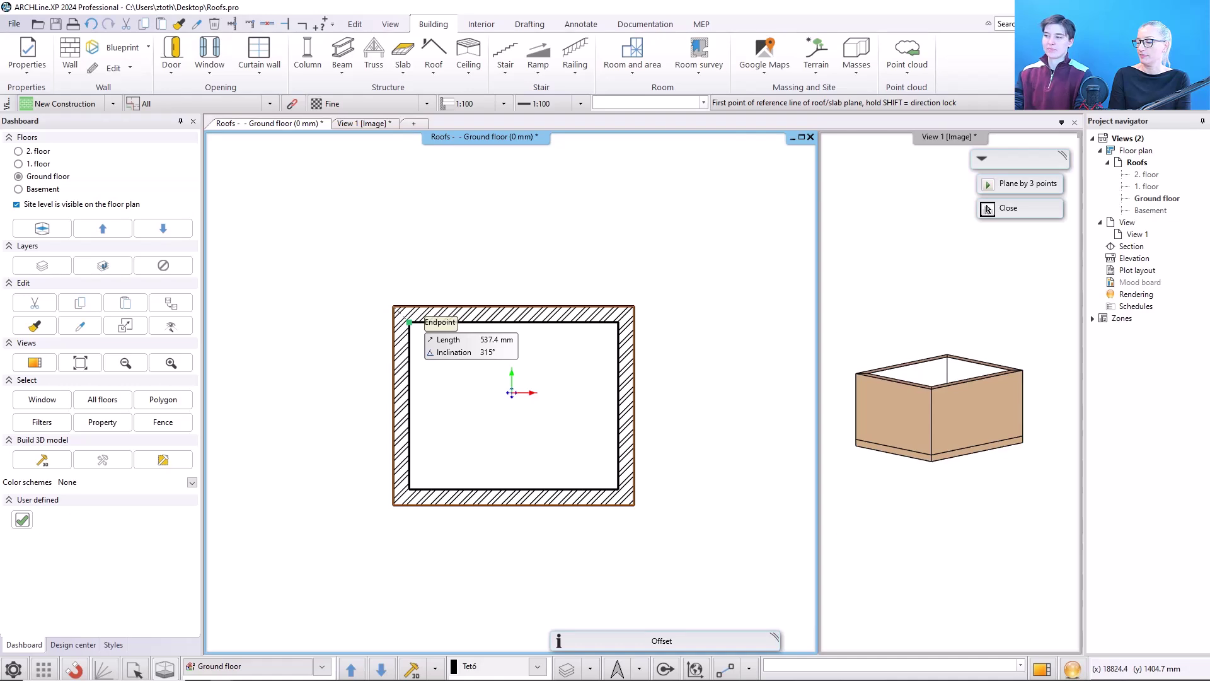
Step: Set the plane's reference line along the inner face of the left wall and give the single roof a 10° slope
{"action": "left_click", "coordinate": [409, 322]}
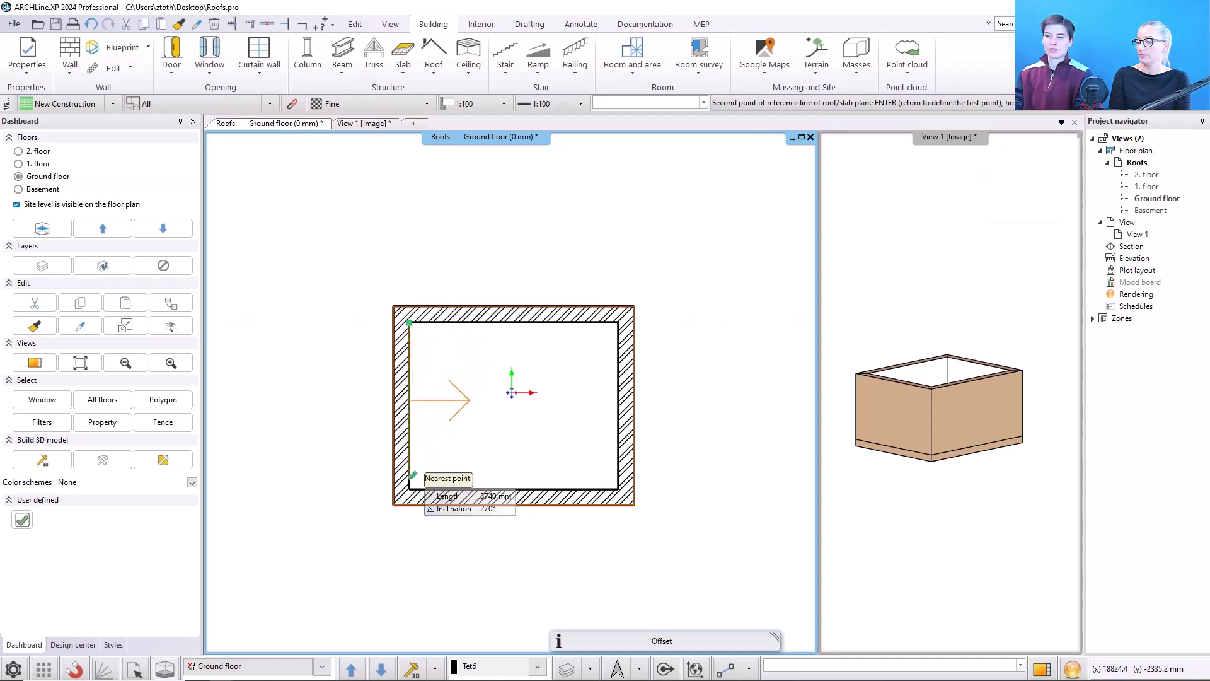
{"action": "left_click", "coordinate": [410, 489]}
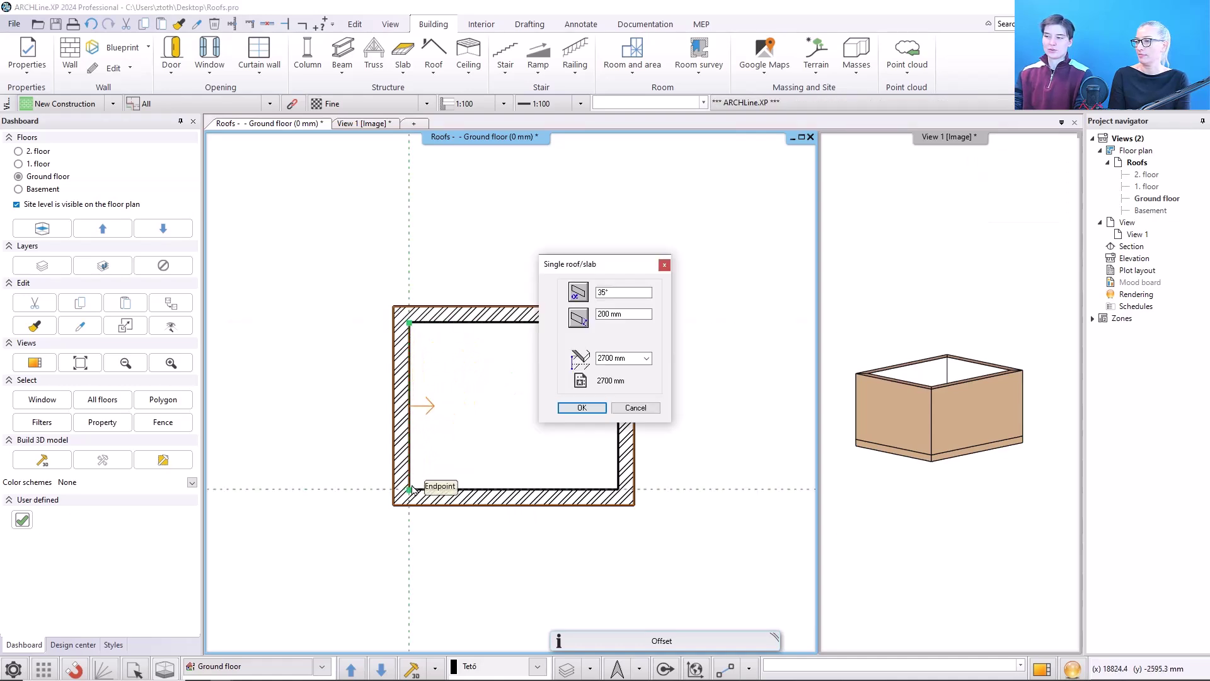
{"action": "double_click", "coordinate": [607, 292]}
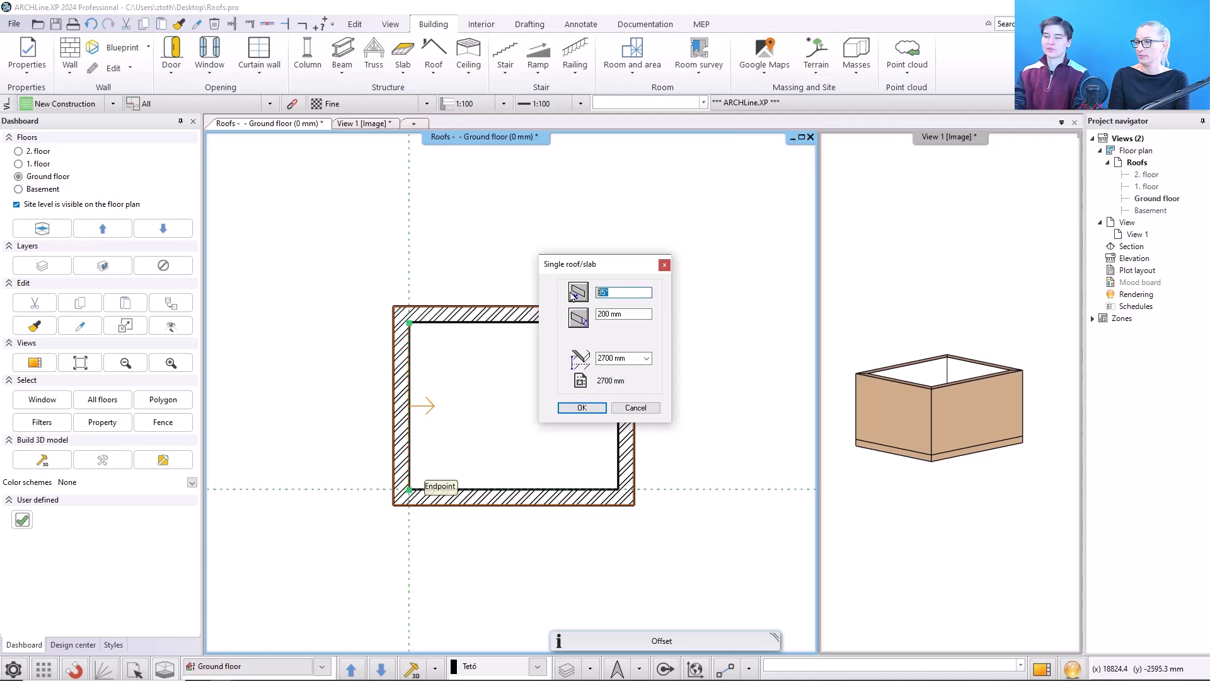
{"action": "type", "text": "10"}
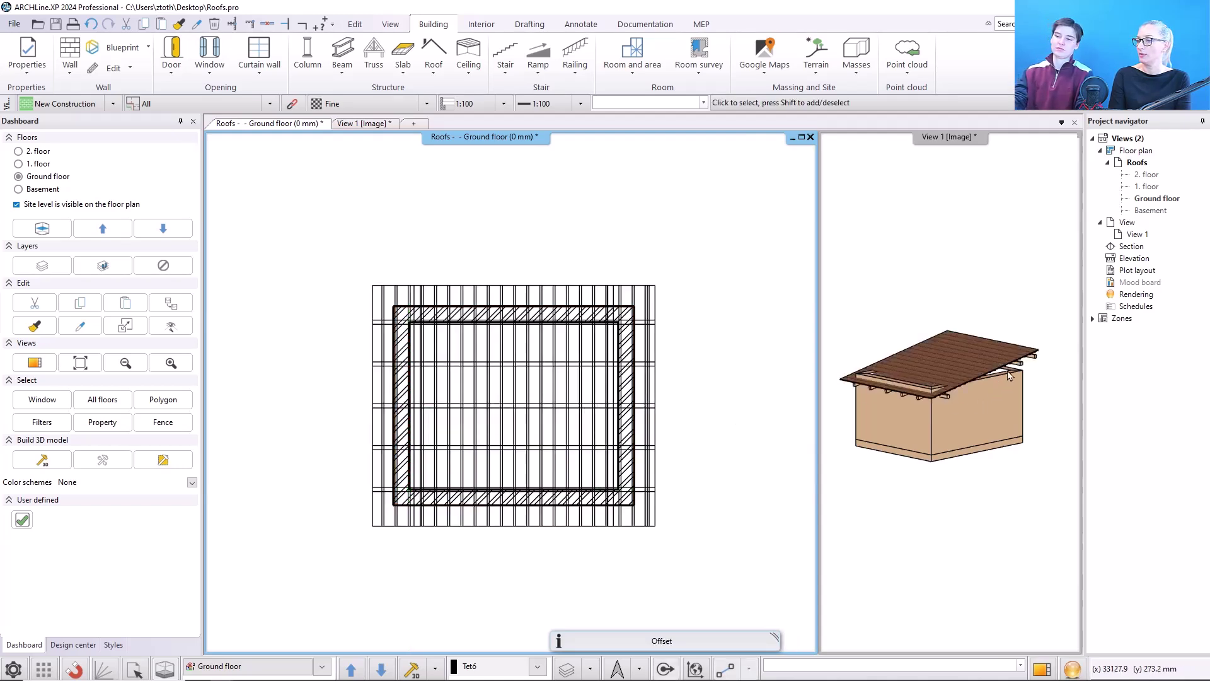
Step: Select all four walls of the rectangular building and set their height to 5000 mm
{"action": "left_click", "coordinate": [473, 310]}
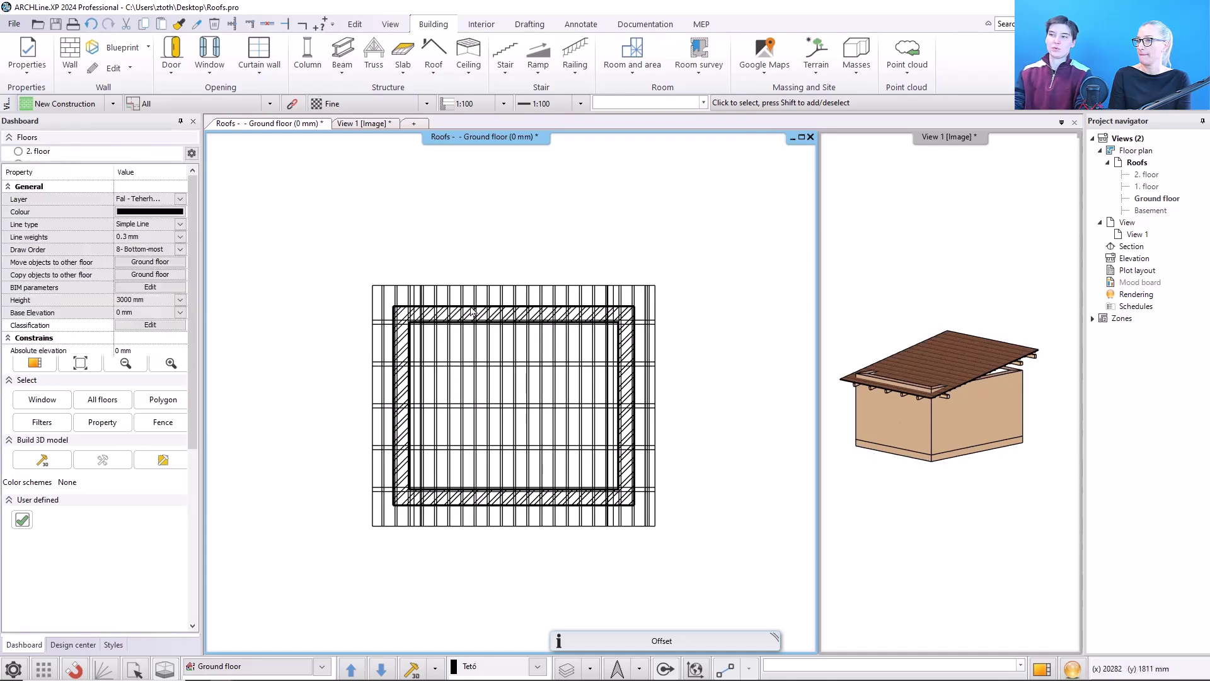
{"action": "left_click", "coordinate": [473, 310]}
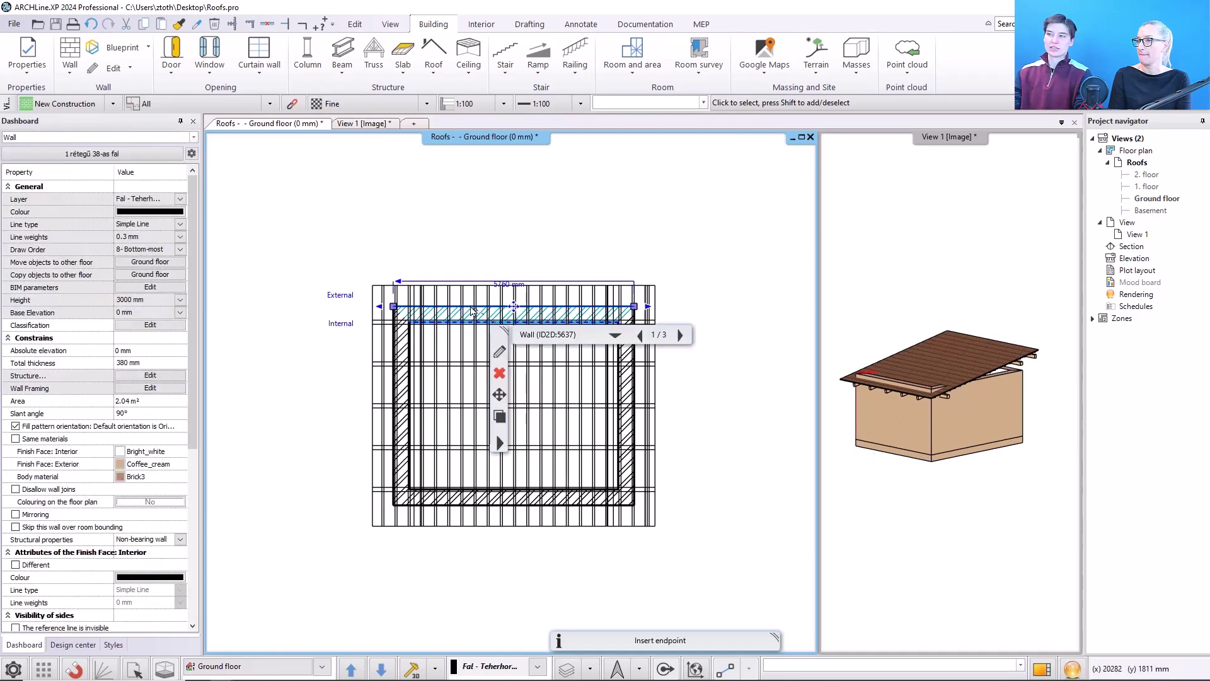
{"action": "left_click", "coordinate": [394, 359], "text": "shift"}
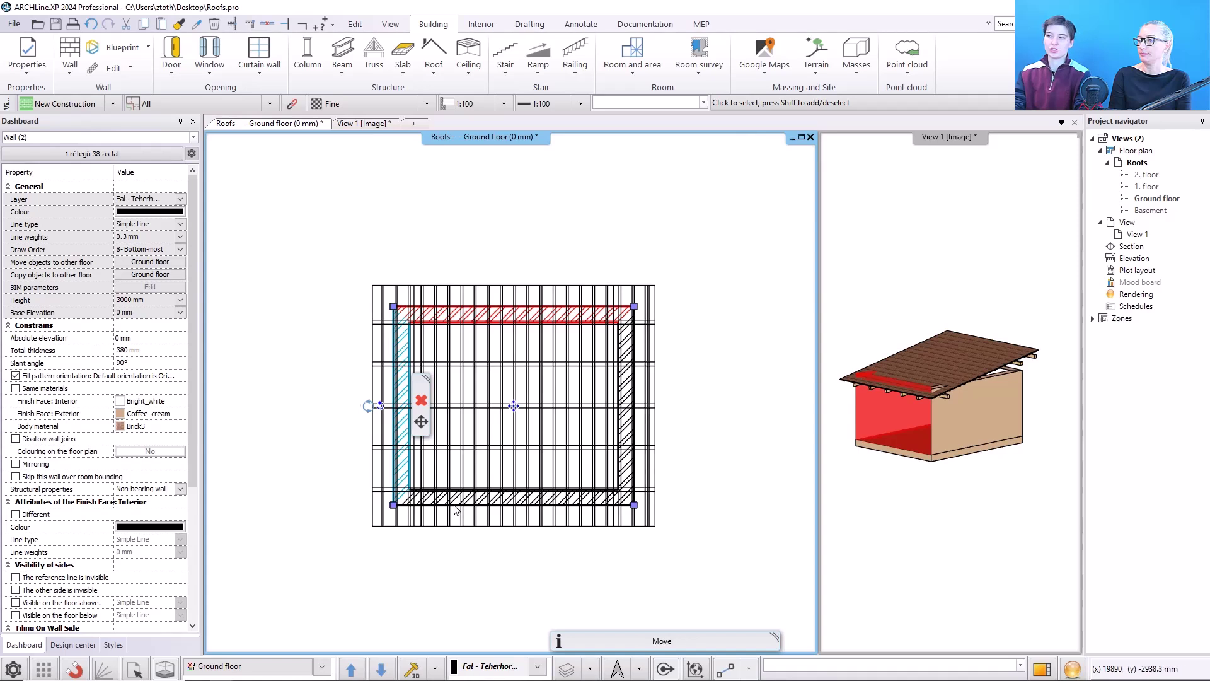
{"action": "left_click", "coordinate": [504, 498], "text": "shift"}
{"action": "left_click", "coordinate": [619, 481], "text": "shift"}
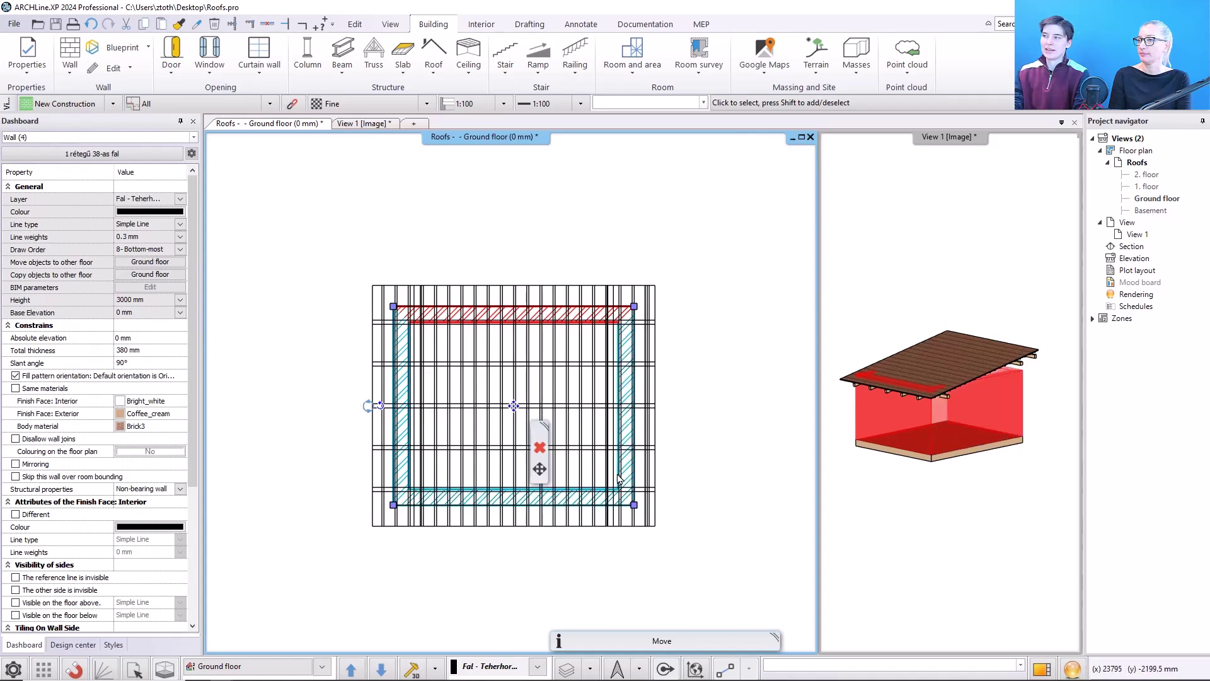
{"action": "left_click", "coordinate": [161, 300]}
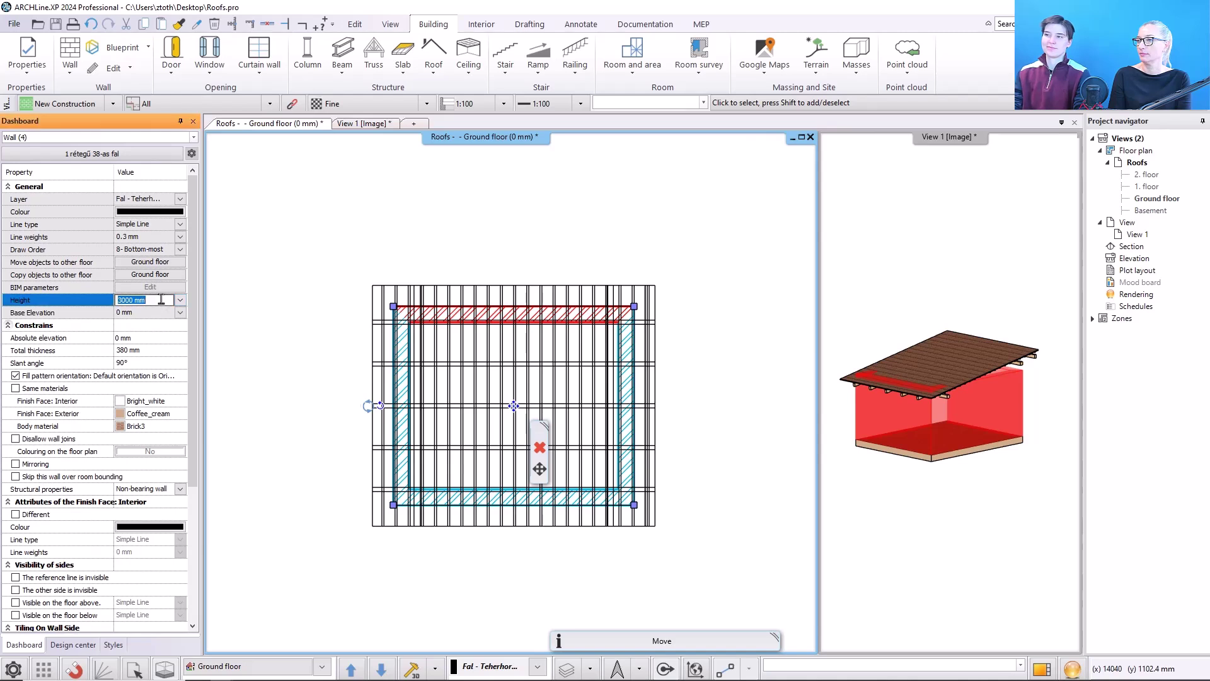
{"action": "type", "text": "5000"}
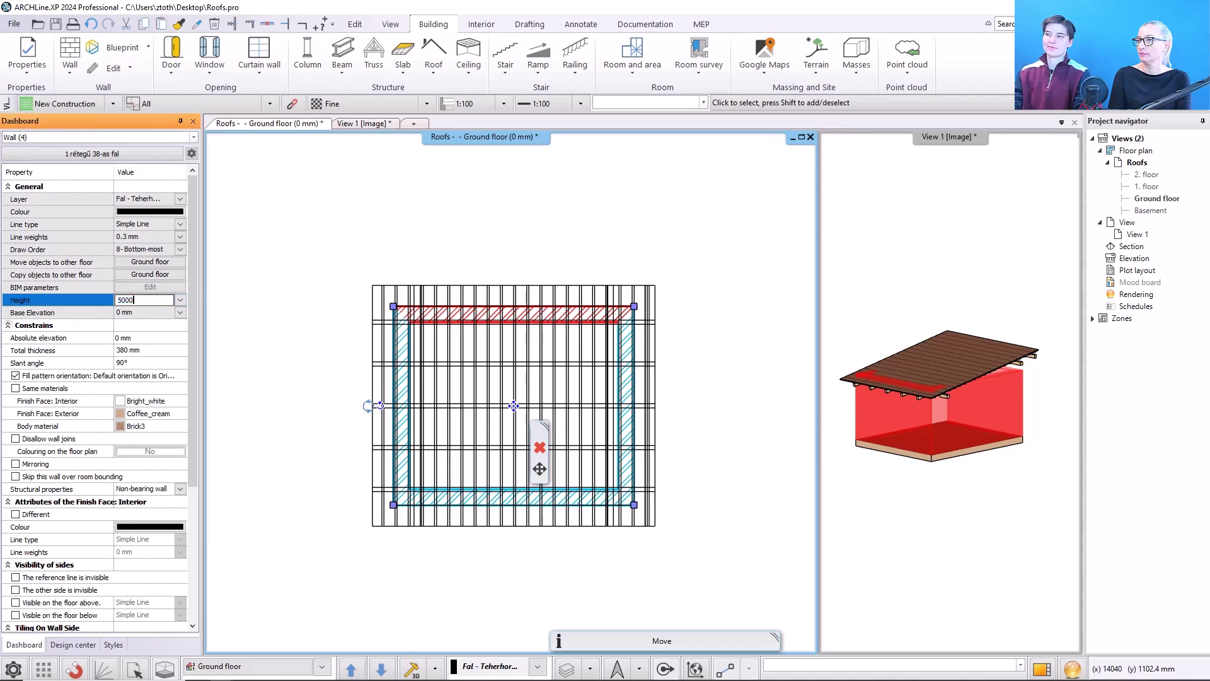
{"action": "key", "text": "Return"}
{"action": "left_click", "coordinate": [540, 447]}
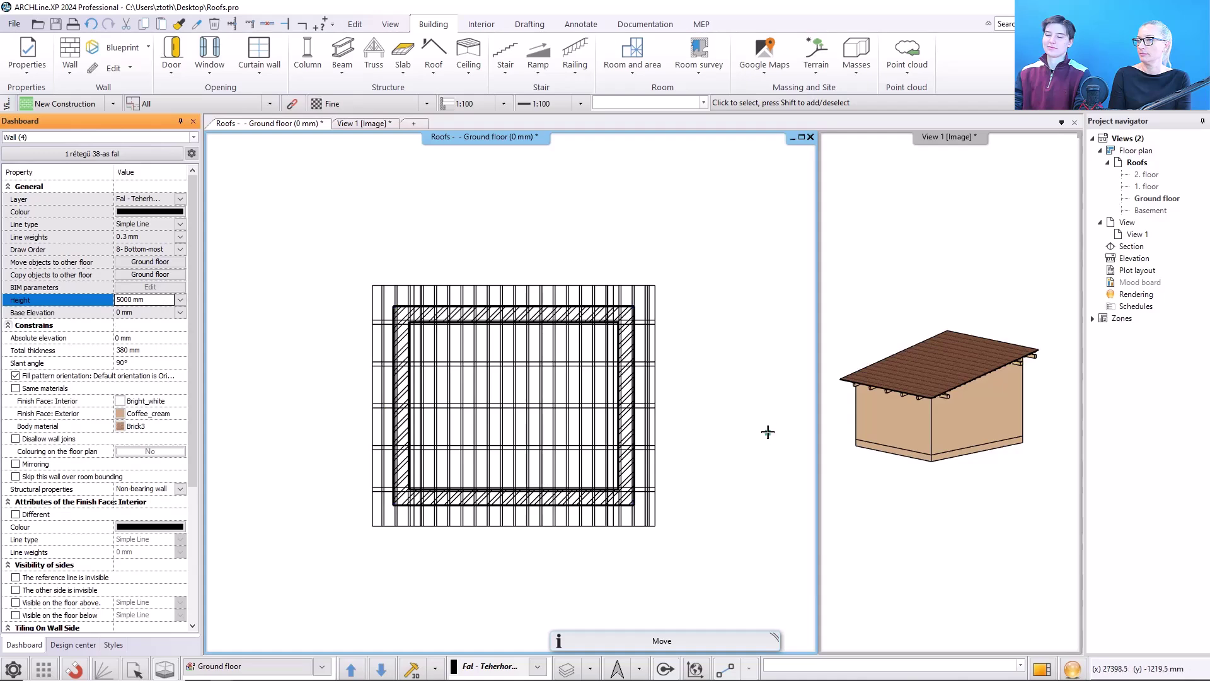
Step: Start a roof plane by three points and trace its closed outline along the rectangular building's outer wall corners
{"action": "middle_click_drag", "start_coordinate": [1024, 400], "coordinate": [972, 402]}
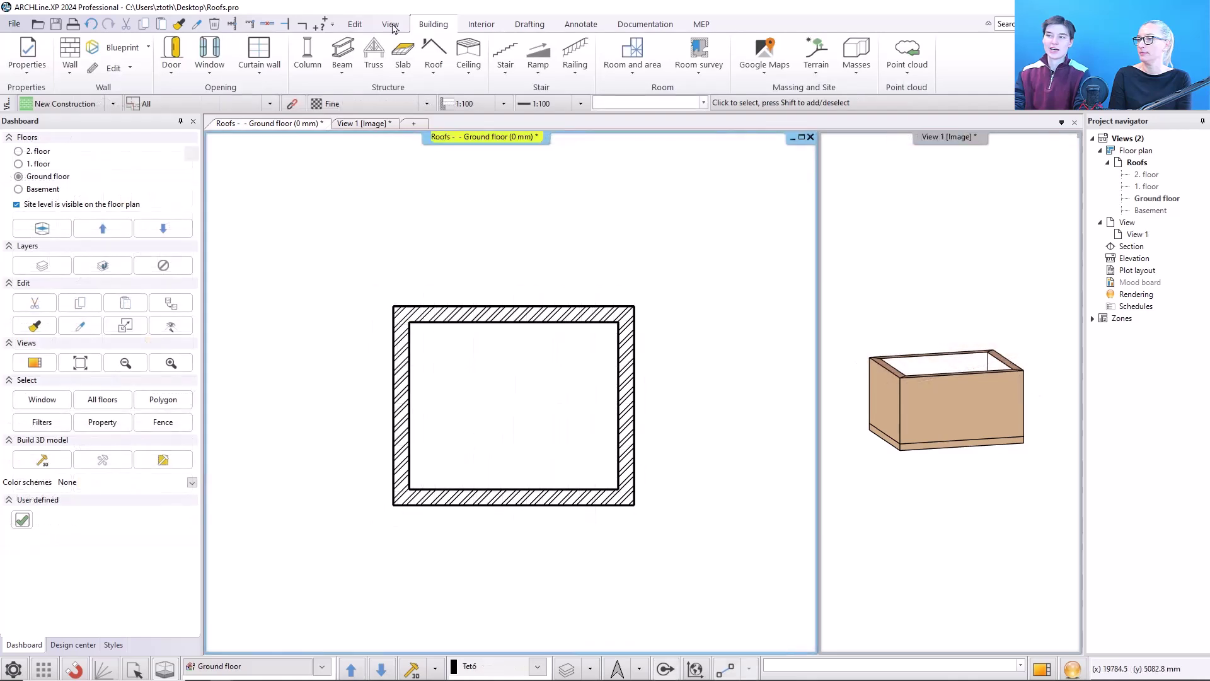
{"action": "left_click", "coordinate": [428, 74]}
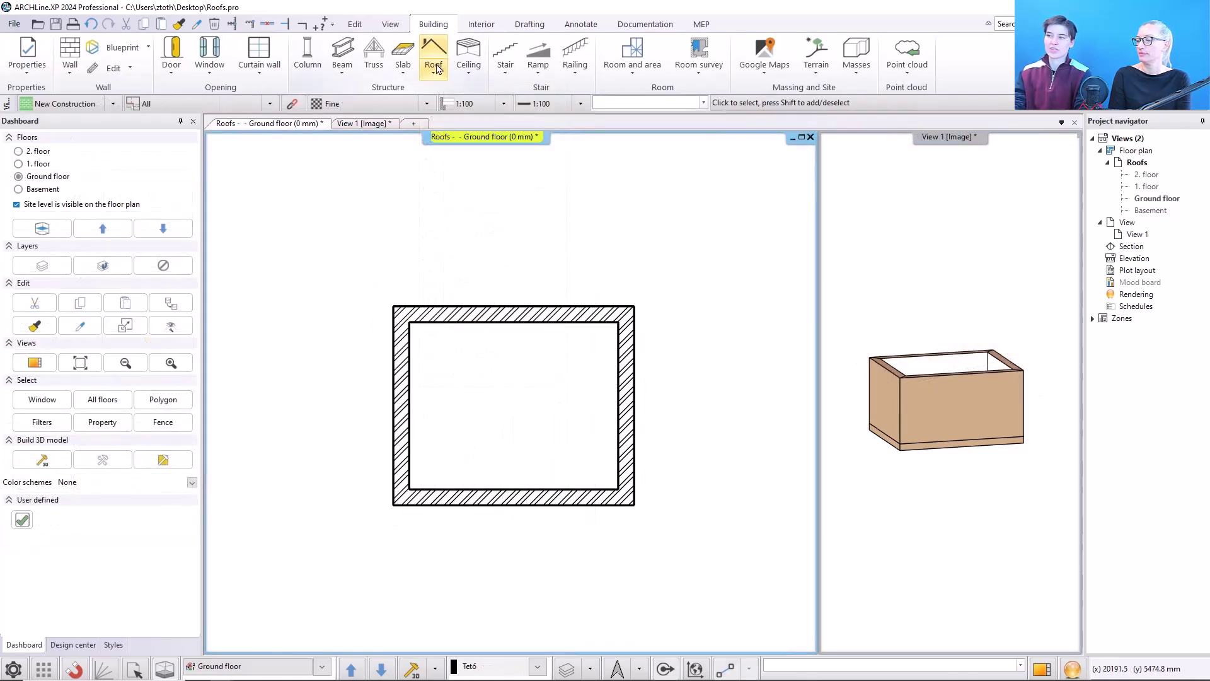
{"action": "left_click", "coordinate": [437, 69]}
{"action": "left_click", "coordinate": [485, 211]}
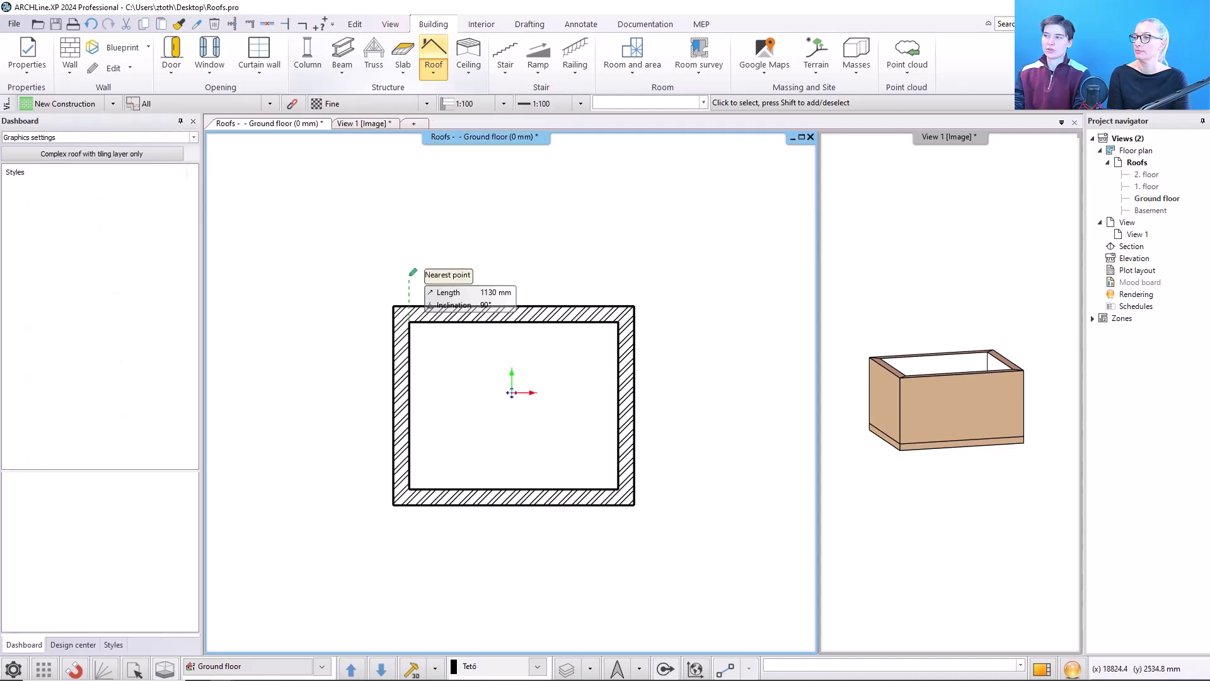
{"action": "left_click", "coordinate": [392, 307]}
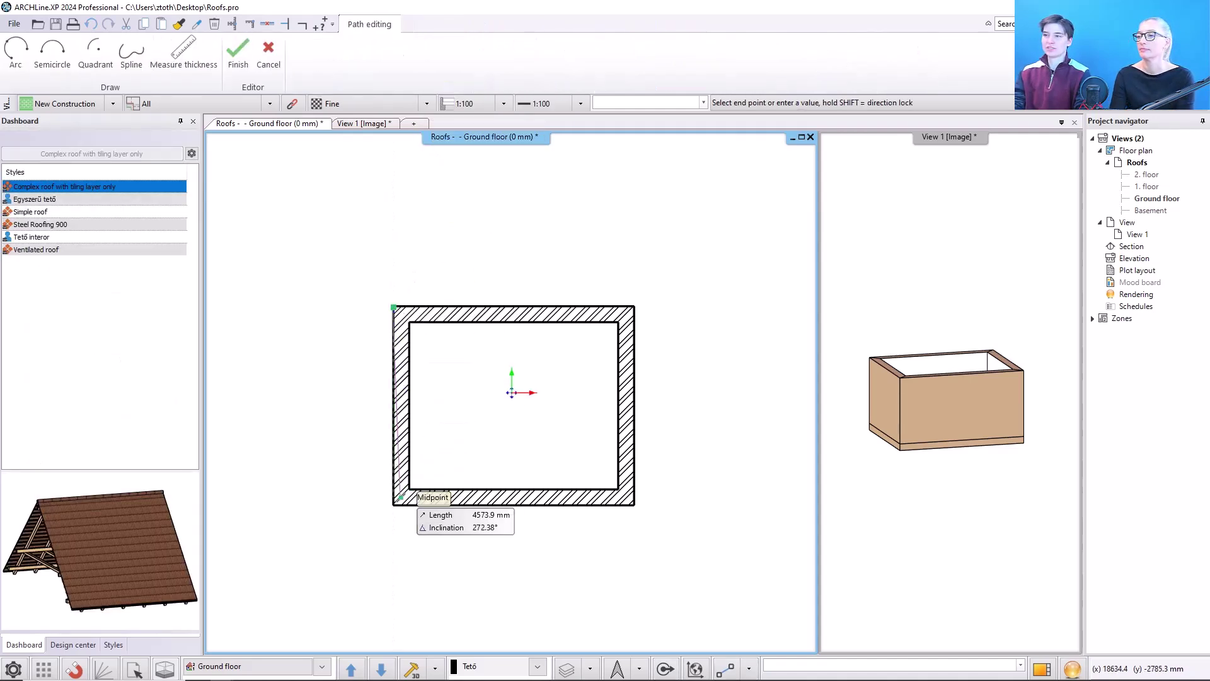
{"action": "left_click", "coordinate": [393, 505]}
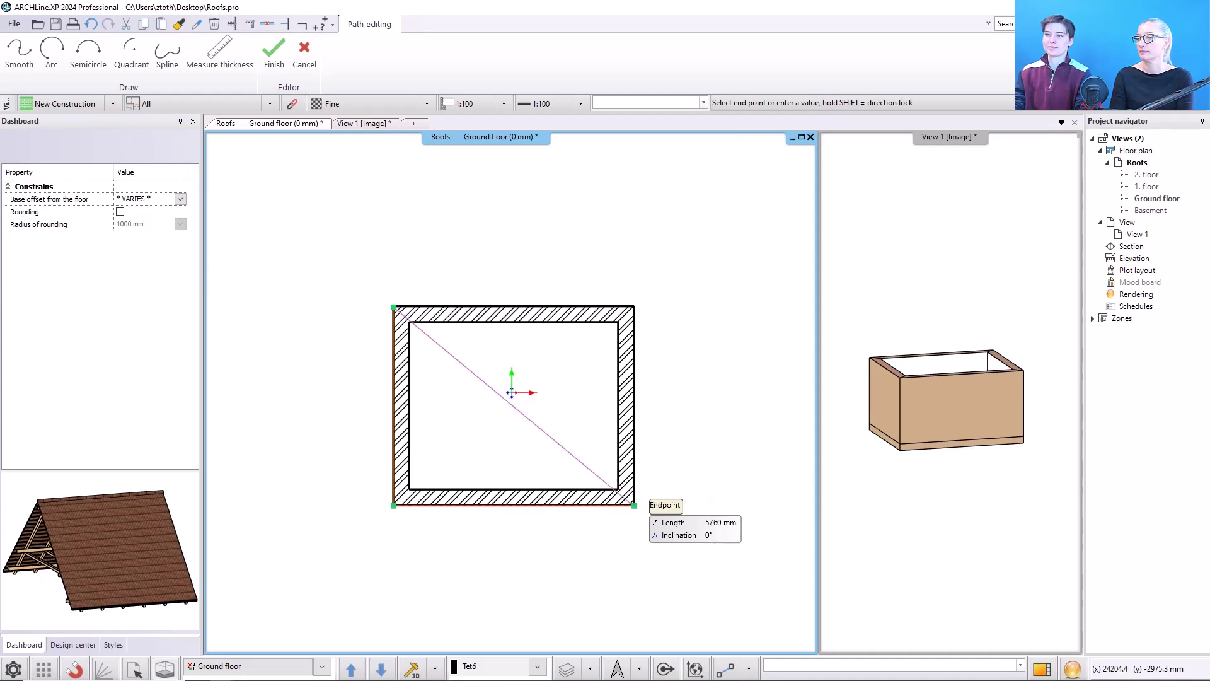
{"action": "left_click", "coordinate": [634, 505]}
{"action": "left_click", "coordinate": [634, 307]}
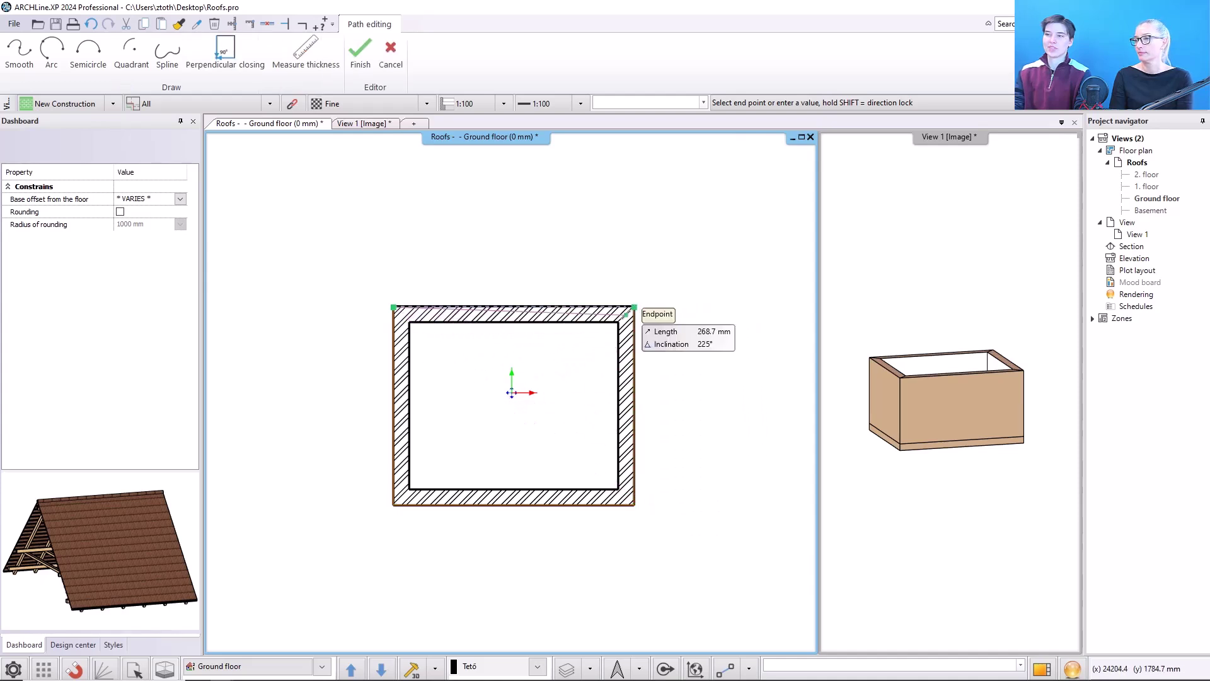
{"action": "left_click", "coordinate": [394, 307]}
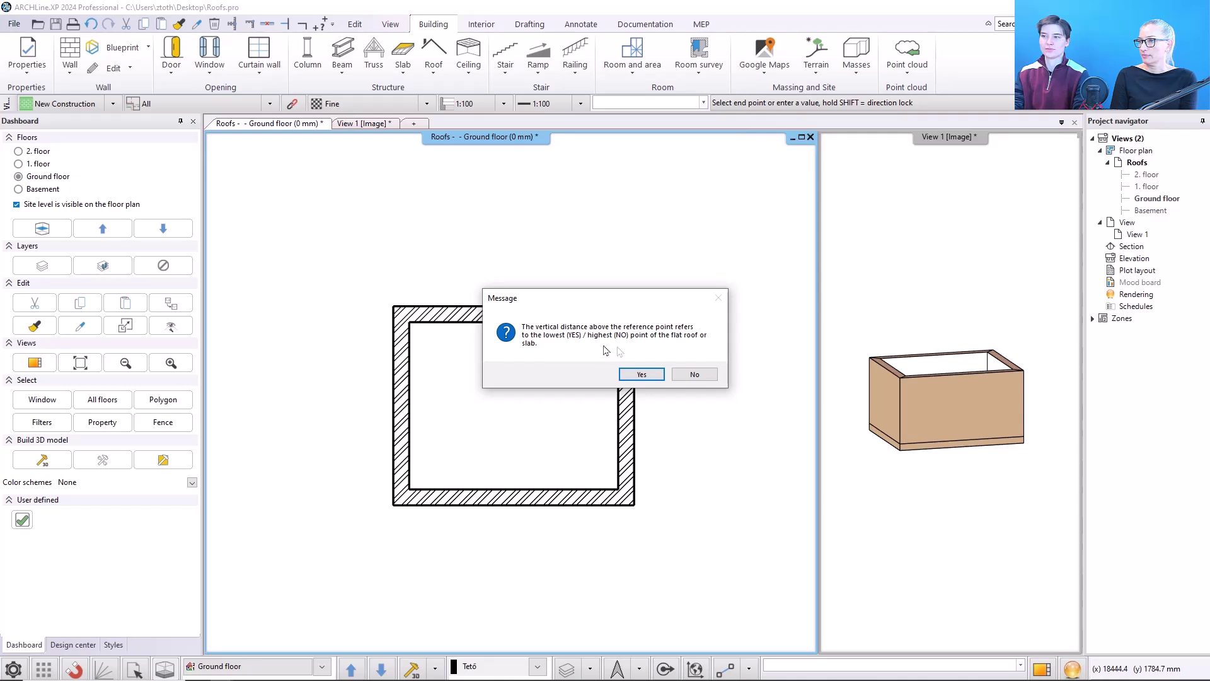
Step: Refer the elevation to the roof's lowest point and set it to 2000 mm at the building's upper-left inner wall corner
{"action": "left_click", "coordinate": [643, 375]}
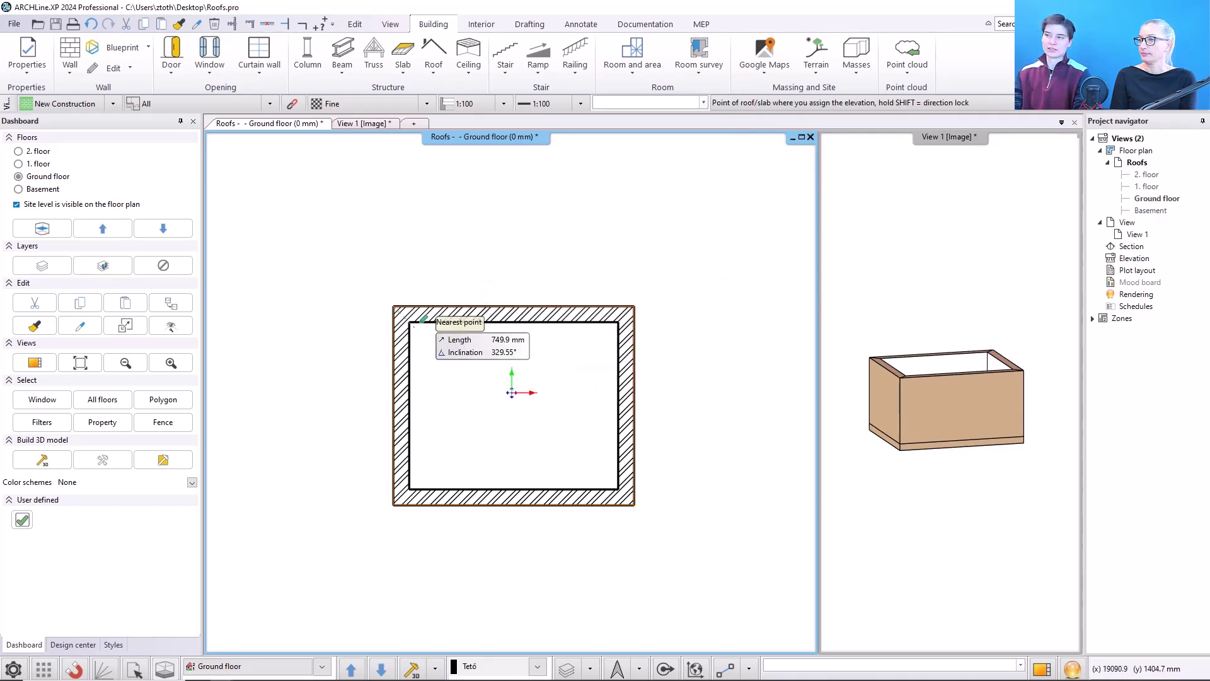
{"action": "left_click", "coordinate": [409, 322]}
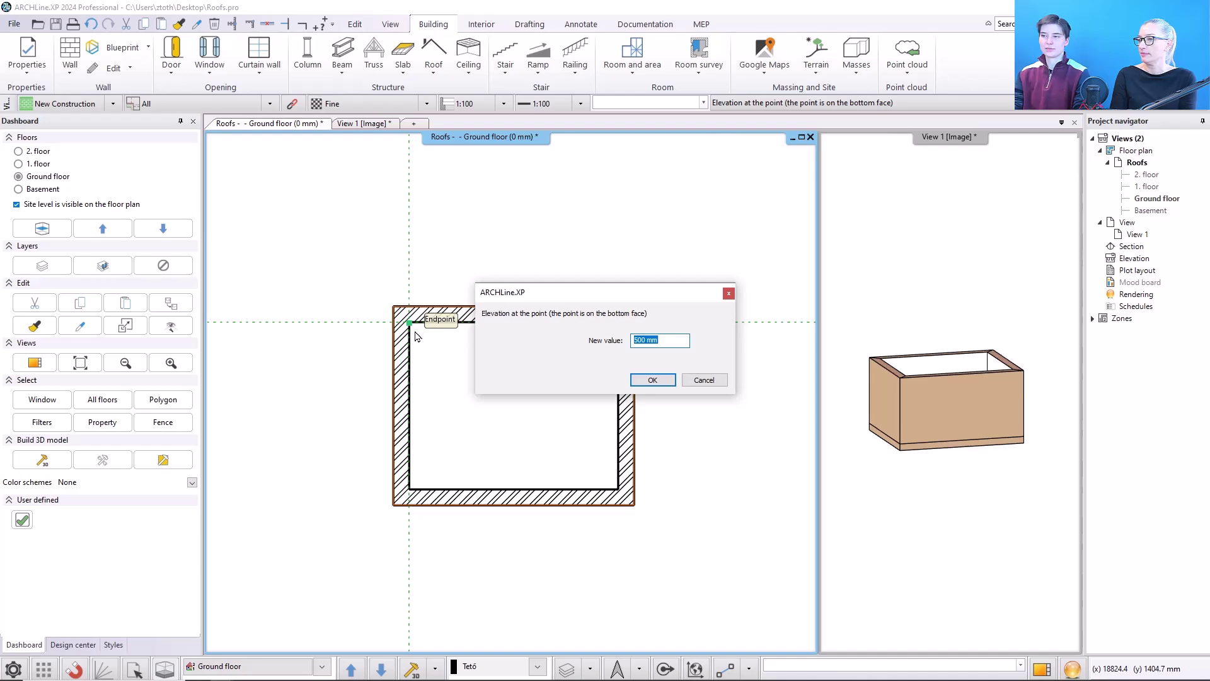
{"action": "type", "text": "2000"}
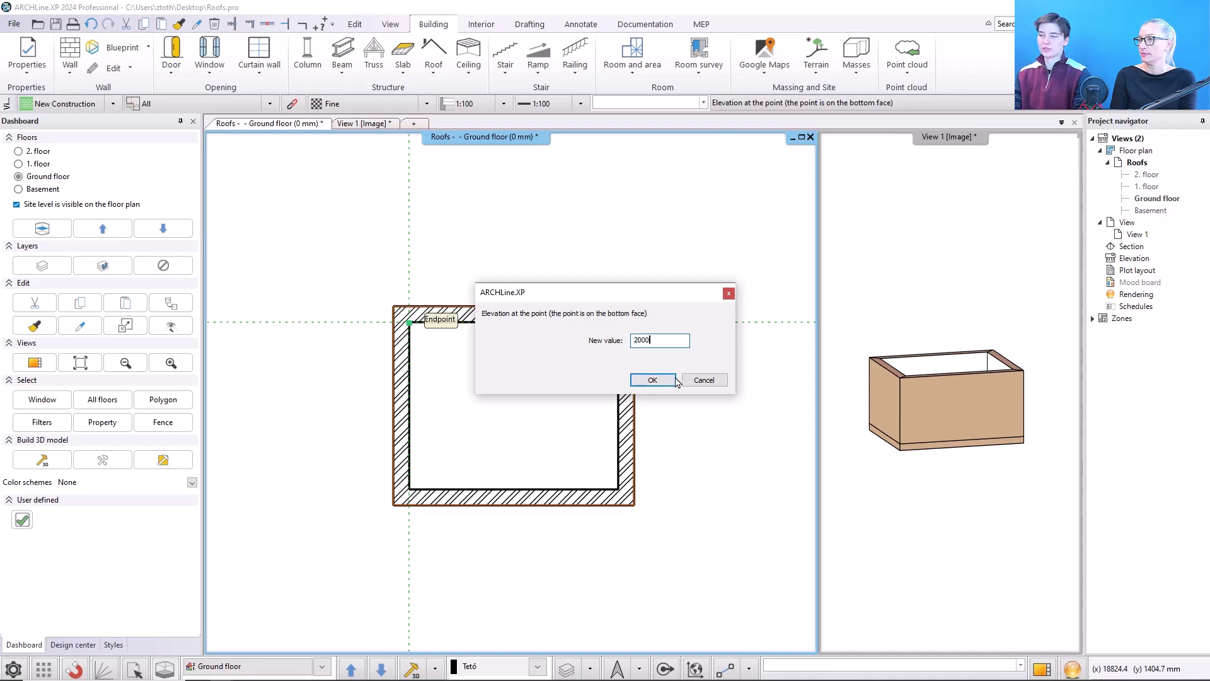
{"action": "left_click", "coordinate": [654, 380]}
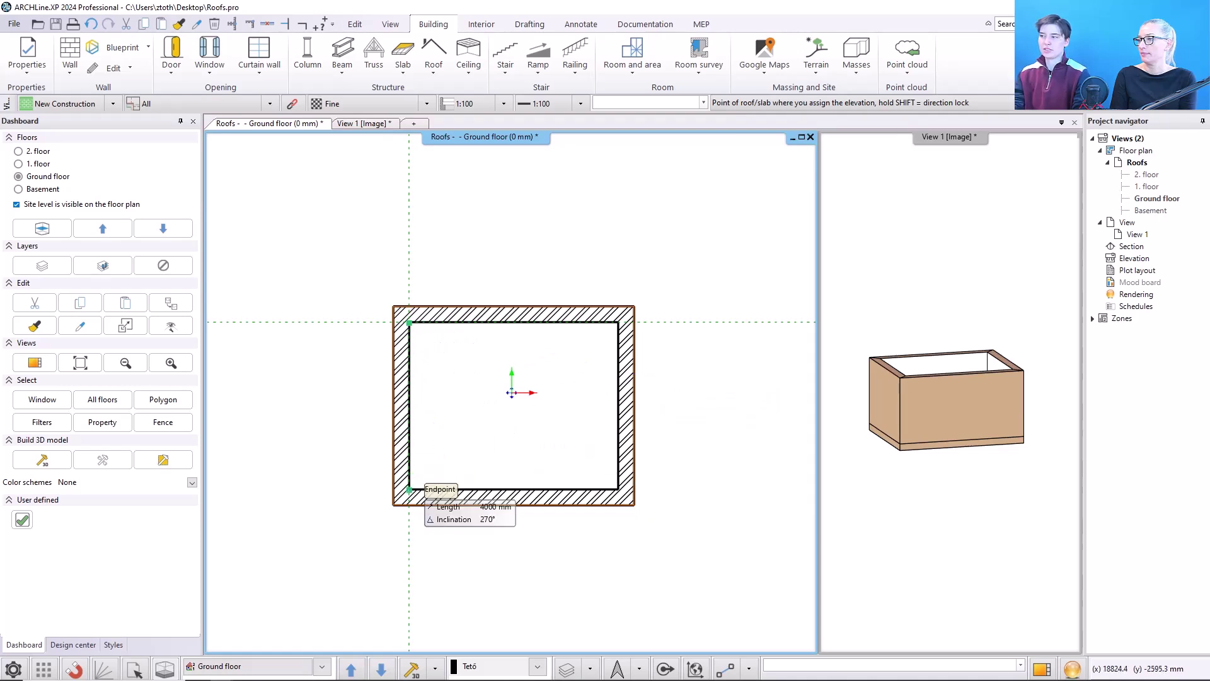
Step: Set the roof elevation to 1800 mm at the lower-left and 2400 mm at the lower-right inner wall corner, and rebuild the 3D model
{"action": "left_click", "coordinate": [409, 490]}
{"action": "type", "text": "1800"}
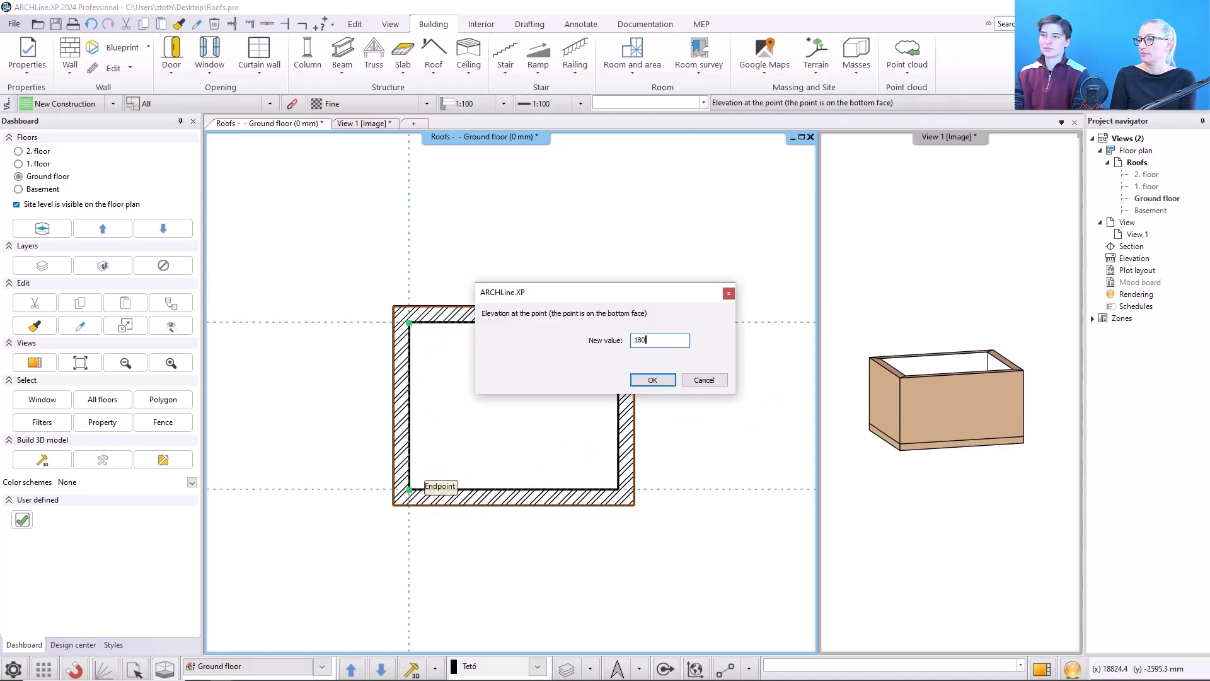
{"action": "left_click", "coordinate": [652, 380]}
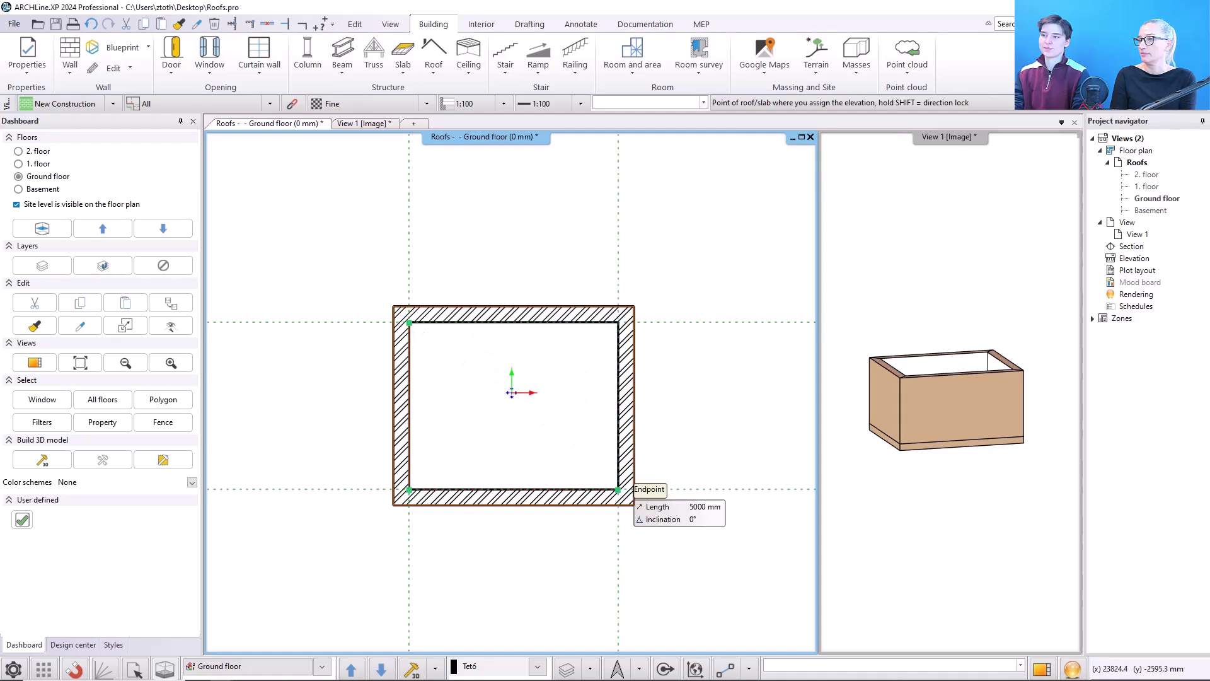
{"action": "left_click", "coordinate": [617, 489]}
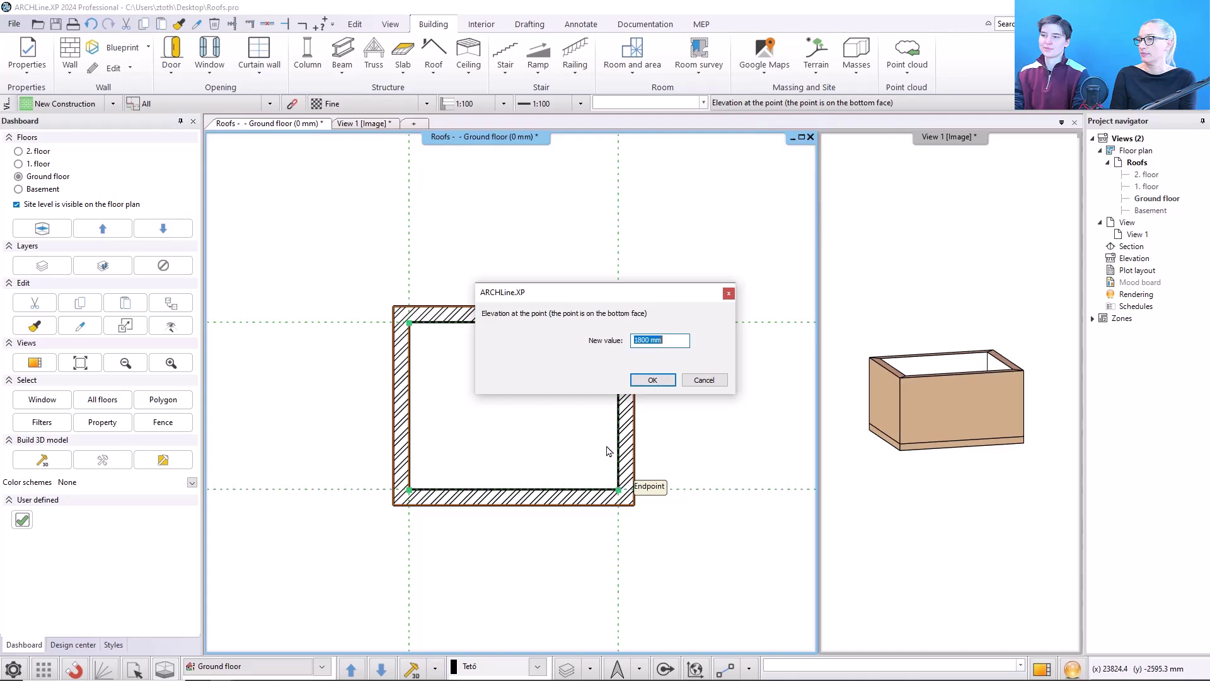
{"action": "type", "text": "2400"}
{"action": "left_click", "coordinate": [653, 380]}
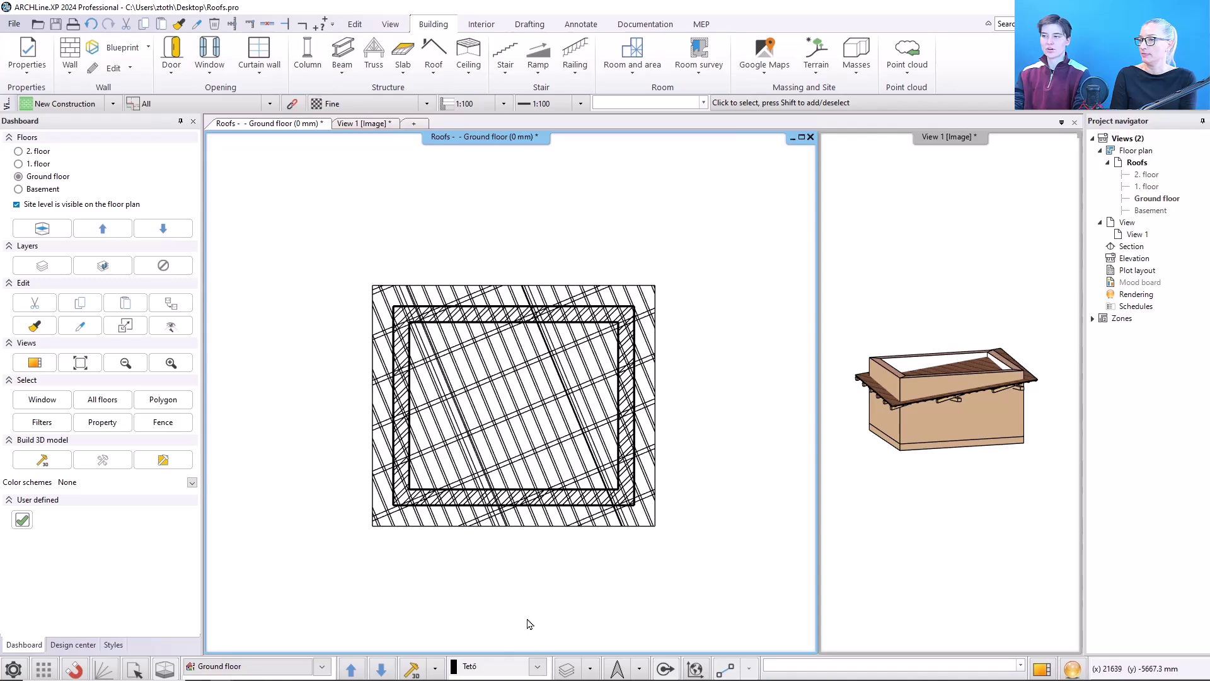
{"action": "left_click", "coordinate": [411, 670]}
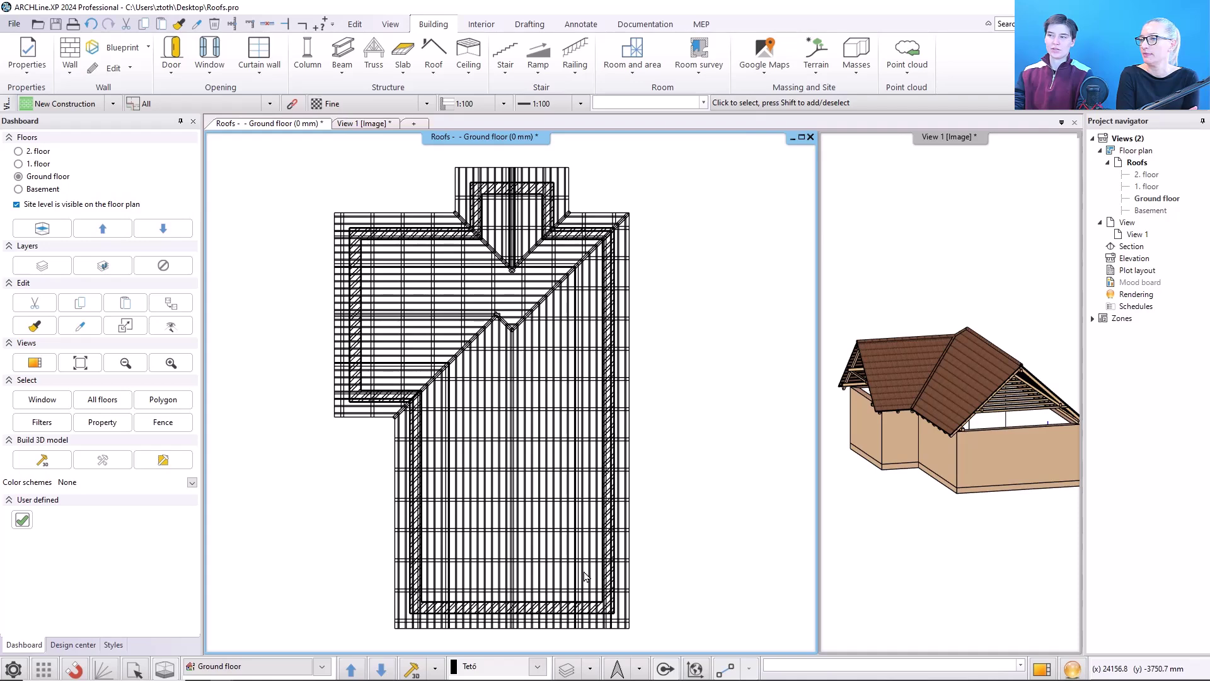
Step: Edit the roof framing properties of the complex building, giving the horizontal beam just inside its lower wall the Rectangle cross-section
{"action": "scroll", "coordinate": [586, 574], "scroll_direction": "up", "scroll_amount": 2}
{"action": "scroll", "coordinate": [532, 486], "scroll_direction": "up", "scroll_amount": 2}
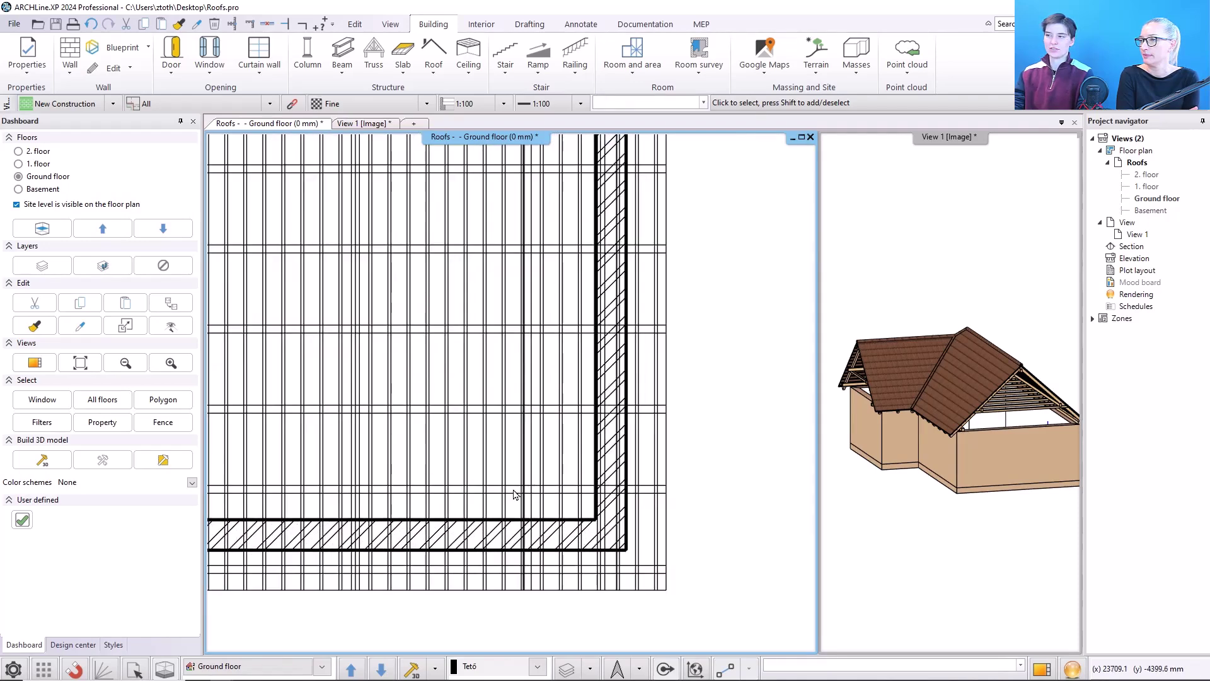
{"action": "right_click", "coordinate": [514, 494]}
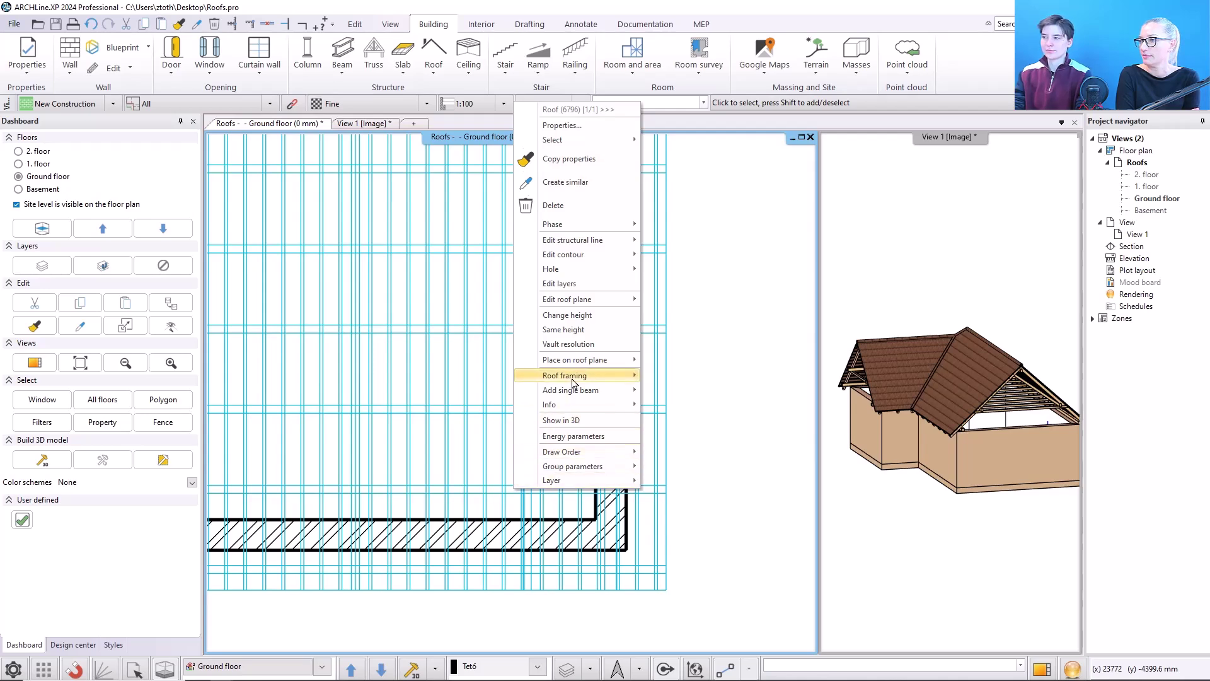
{"action": "mouse_move", "coordinate": [576, 381]}
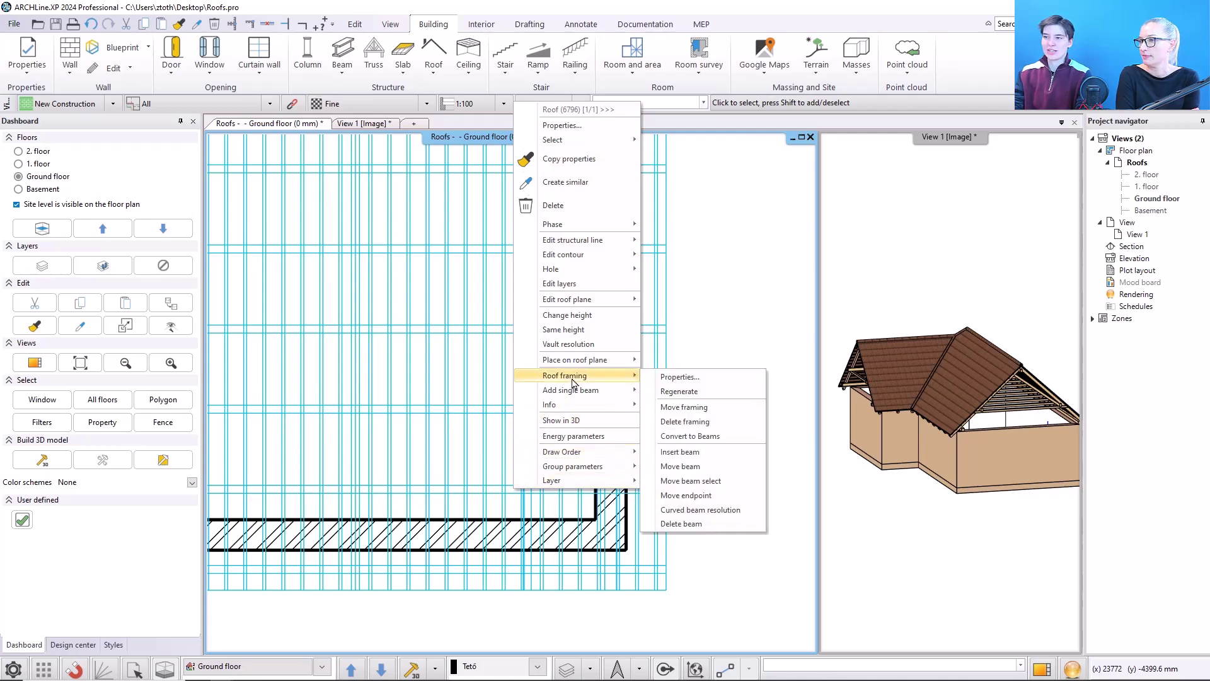
{"action": "left_click", "coordinate": [710, 378]}
{"action": "middle_click_drag", "start_coordinate": [377, 511], "coordinate": [471, 509]}
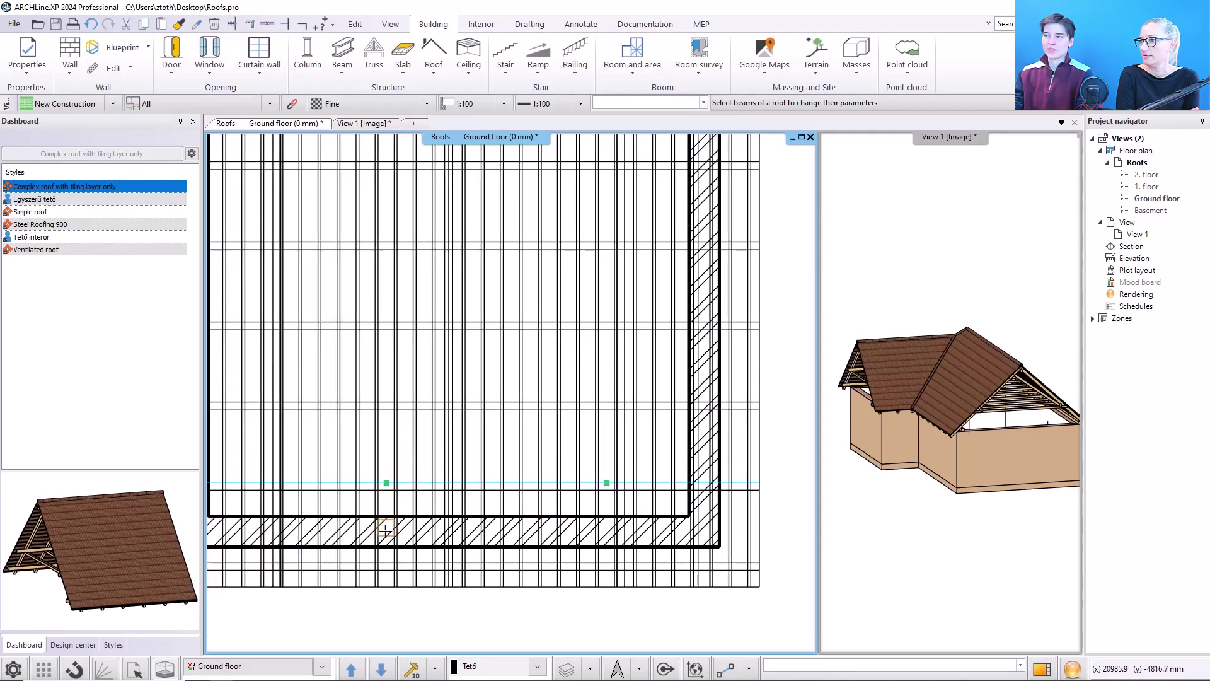
{"action": "left_click", "coordinate": [569, 503]}
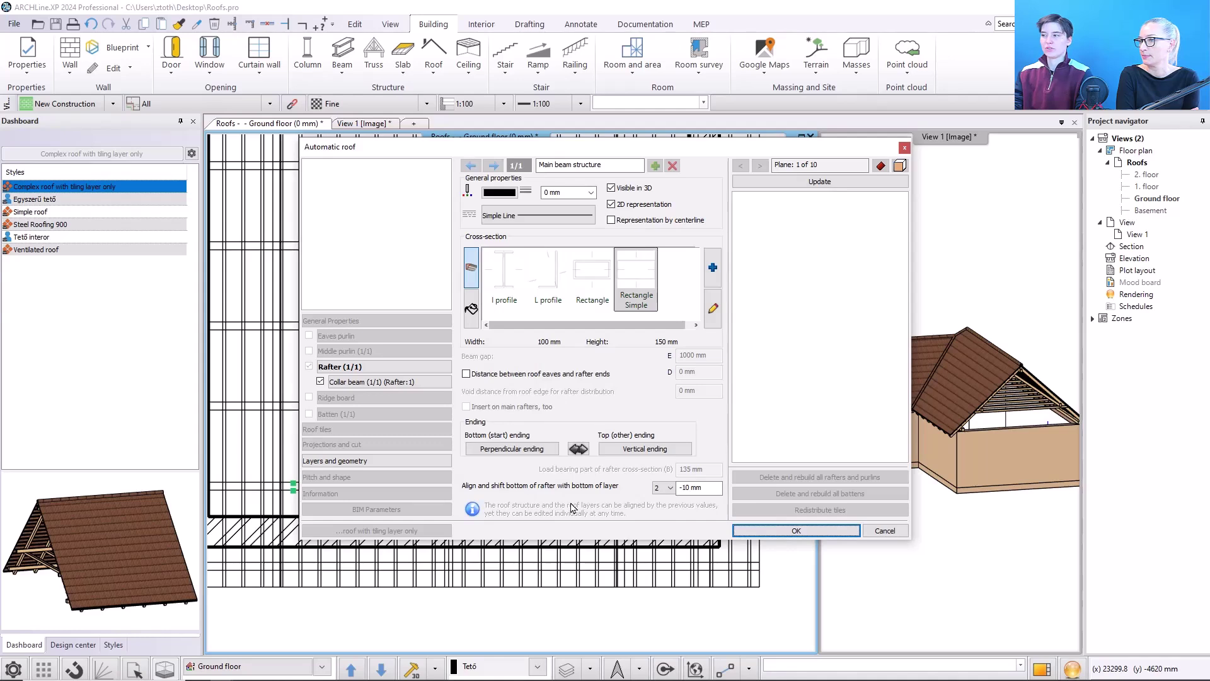
{"action": "left_click", "coordinate": [599, 279]}
{"action": "left_click", "coordinate": [598, 279]}
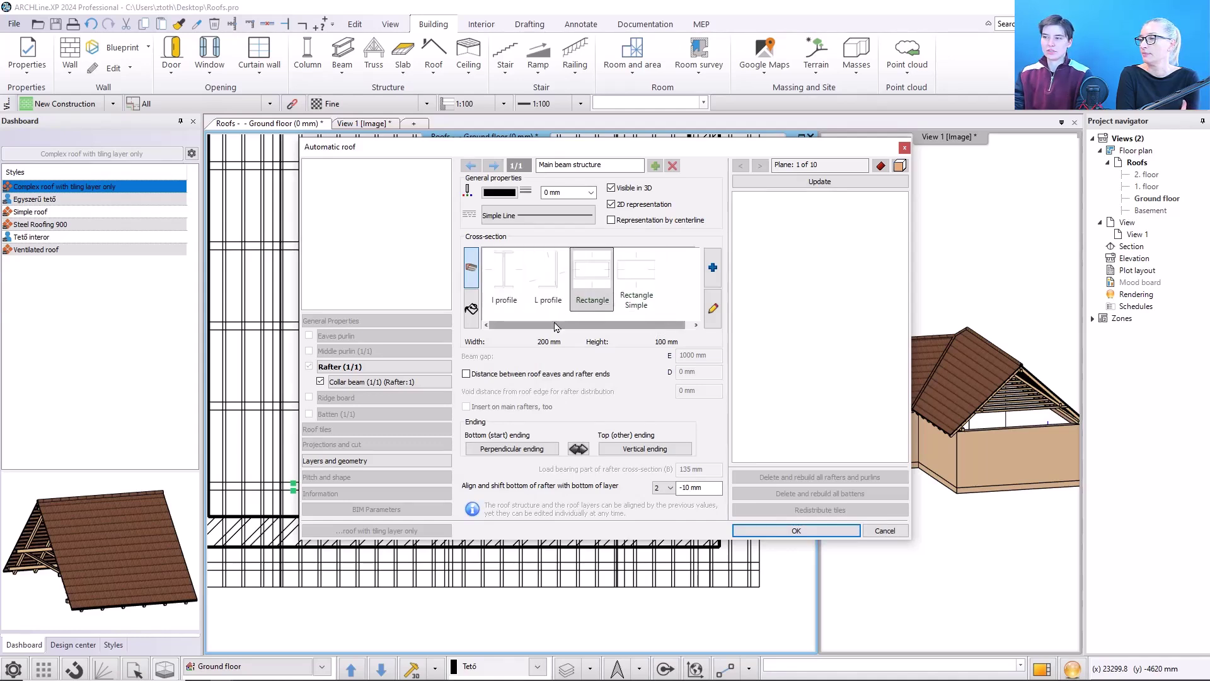
{"action": "left_click", "coordinate": [840, 534]}
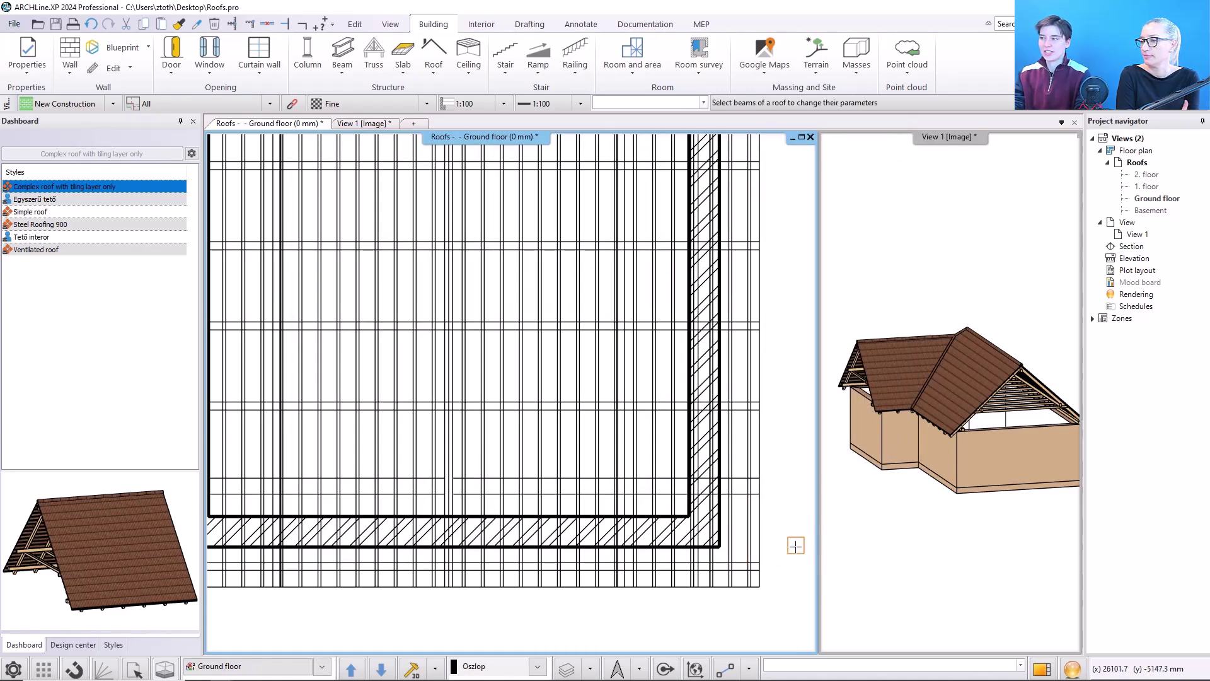
{"action": "key", "text": "Escape"}
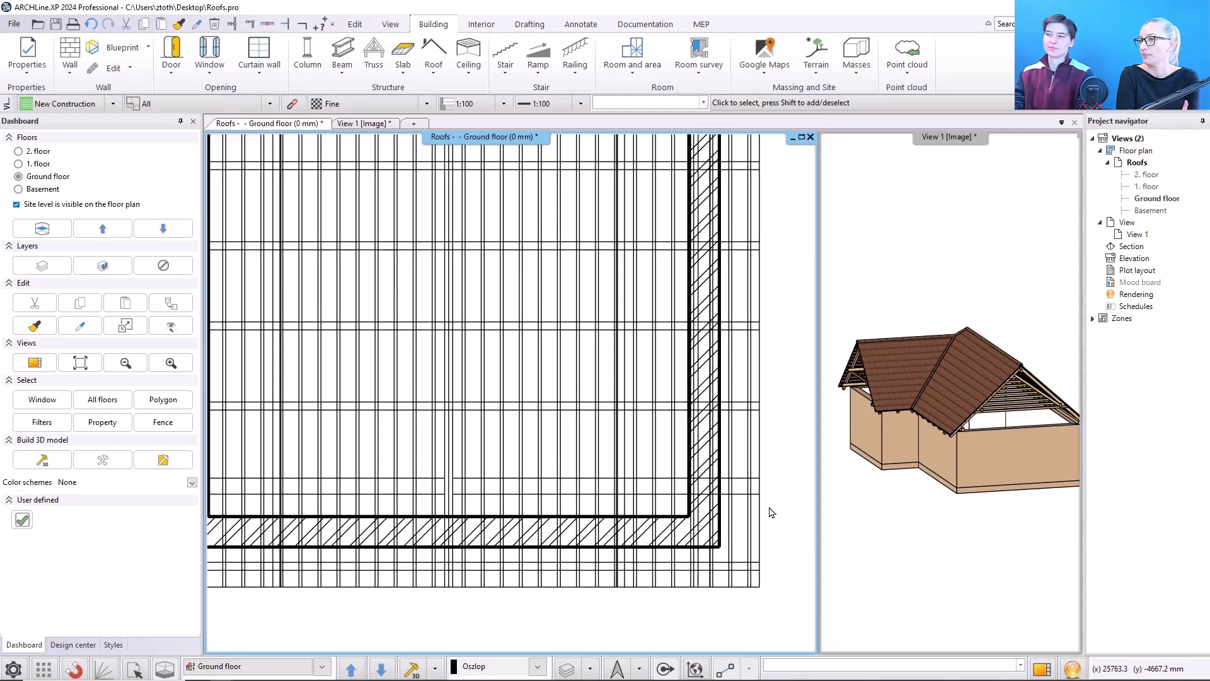
Step: Move the horizontal framing beams of the complex roof's right-hand plane upward in the plan by about 624 mm
{"action": "right_click", "coordinate": [569, 410]}
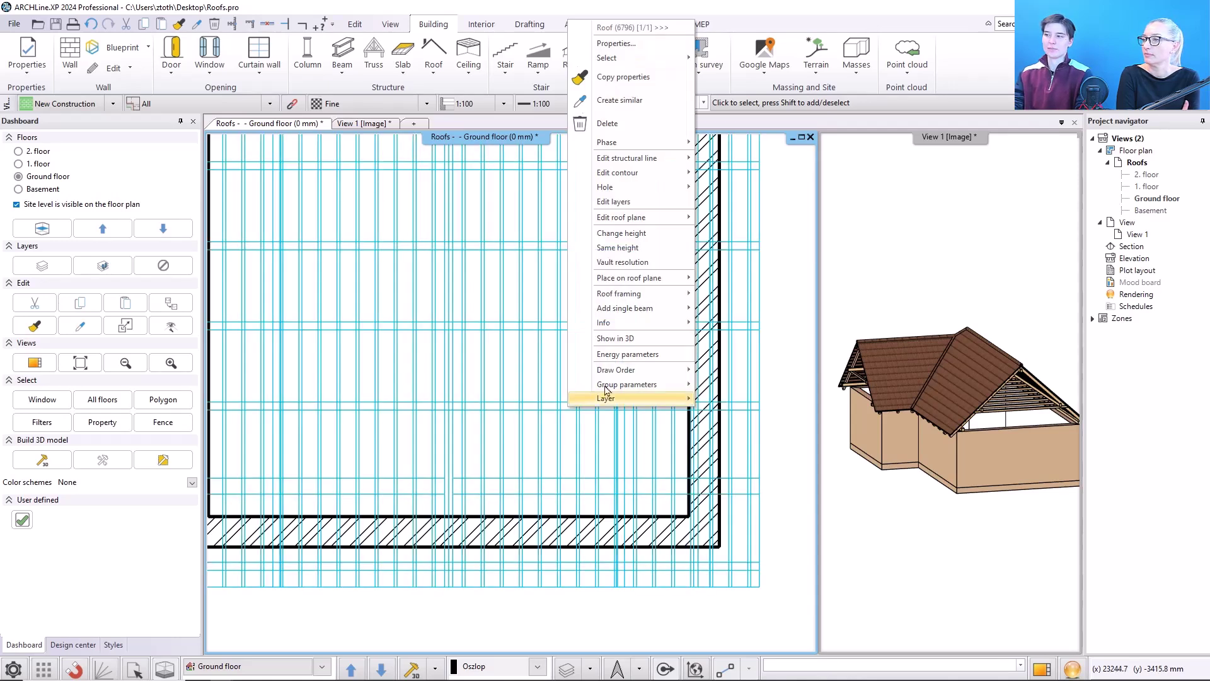
{"action": "mouse_move", "coordinate": [647, 293]}
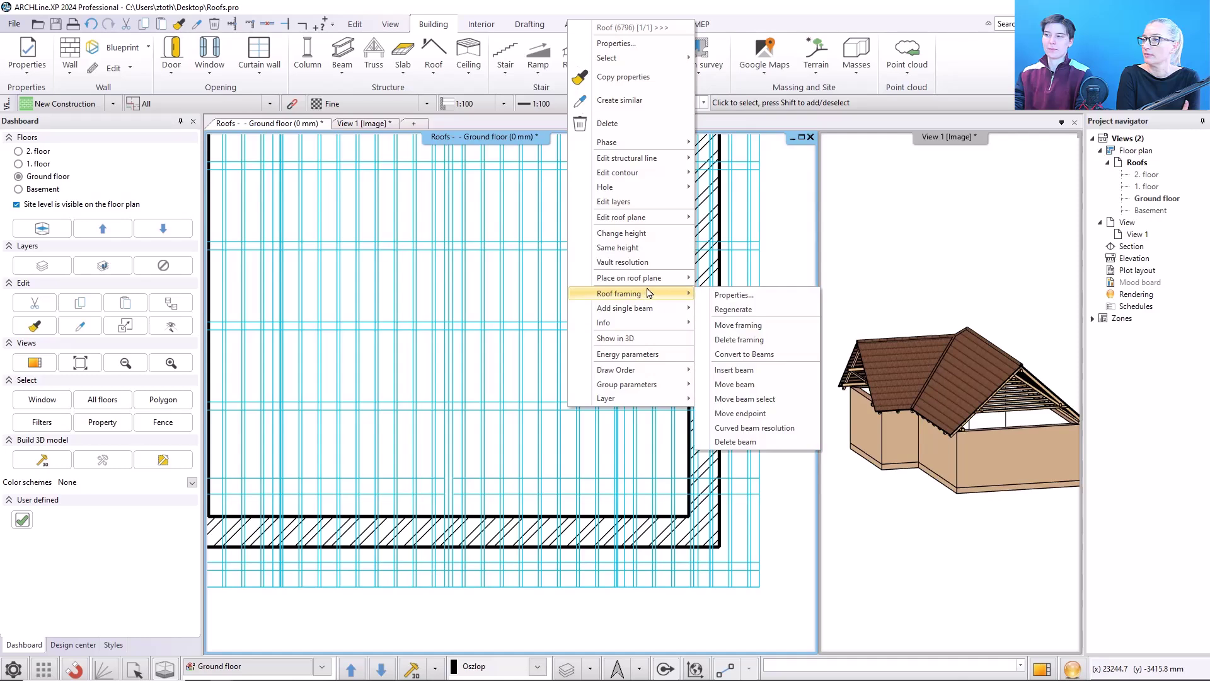
{"action": "left_click", "coordinate": [738, 324]}
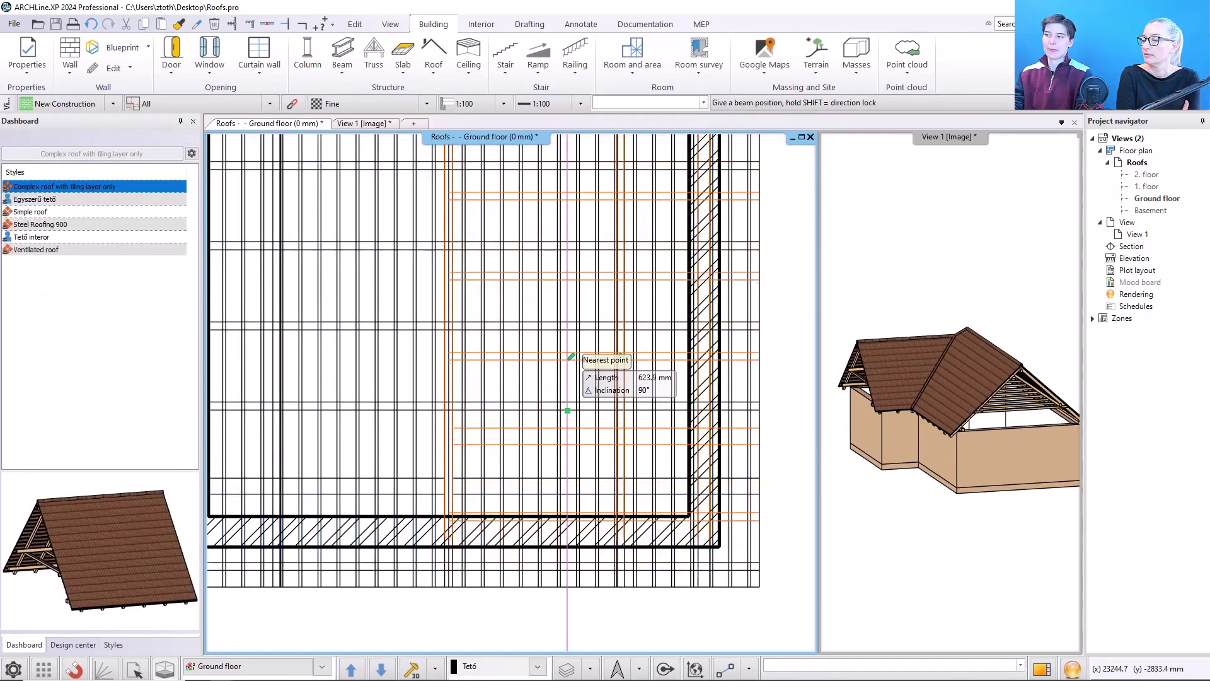
{"action": "left_click", "coordinate": [570, 357]}
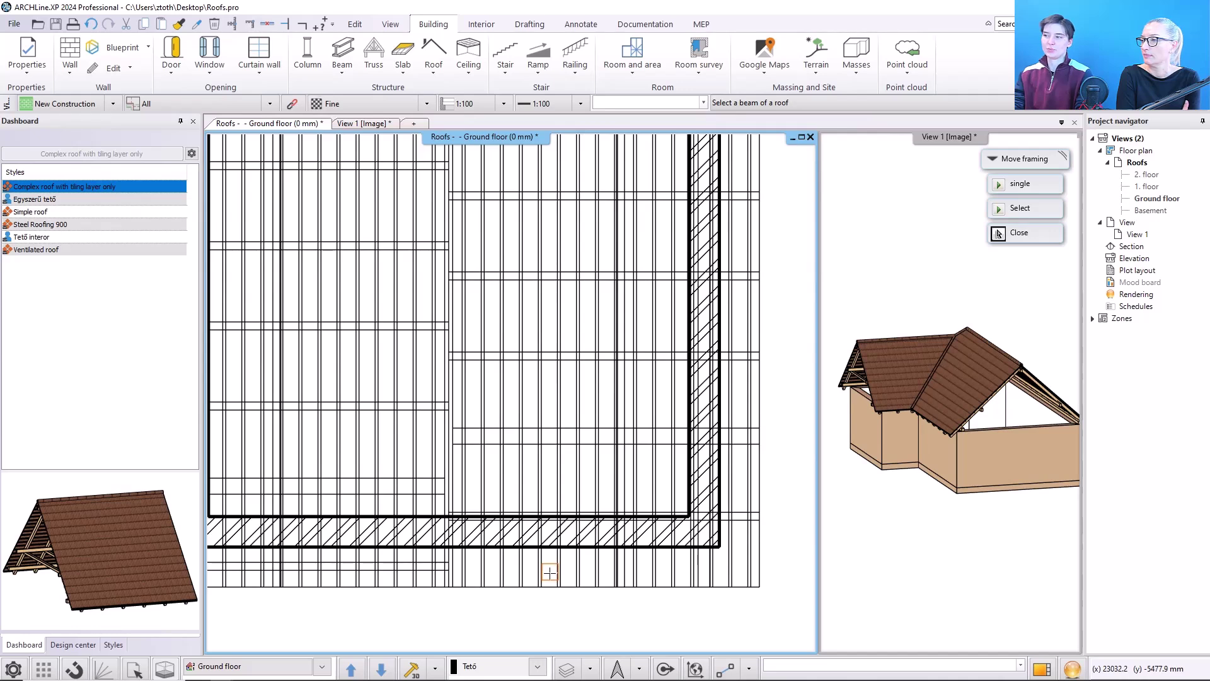
Step: Insert a horizontal roof framing beam in the complex roof's left-hand plane, about 520 mm above the existing one in the plan
{"action": "key", "text": "Escape"}
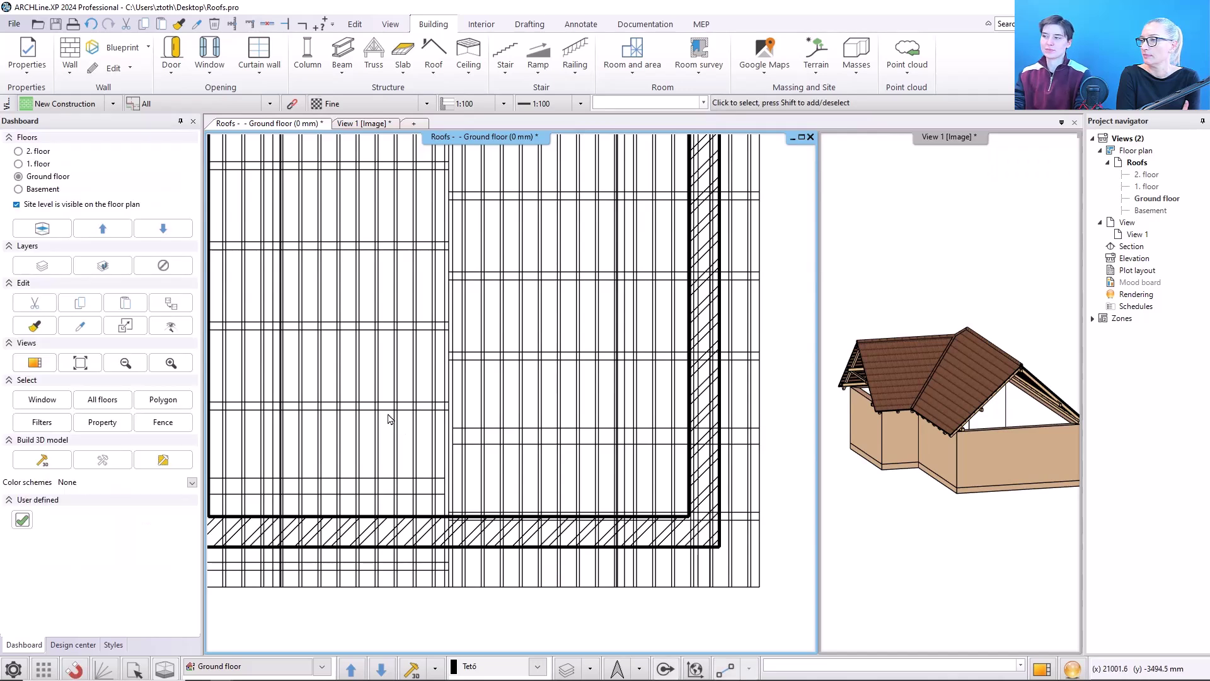
{"action": "right_click", "coordinate": [387, 412]}
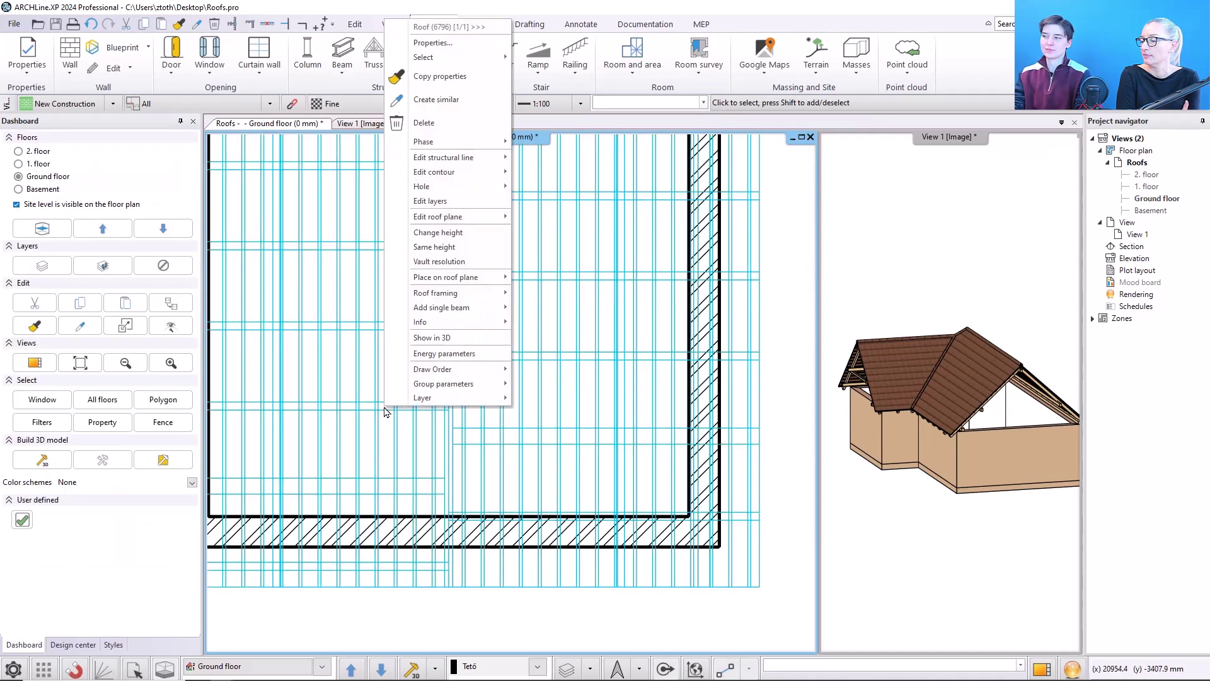
{"action": "left_click", "coordinate": [505, 299]}
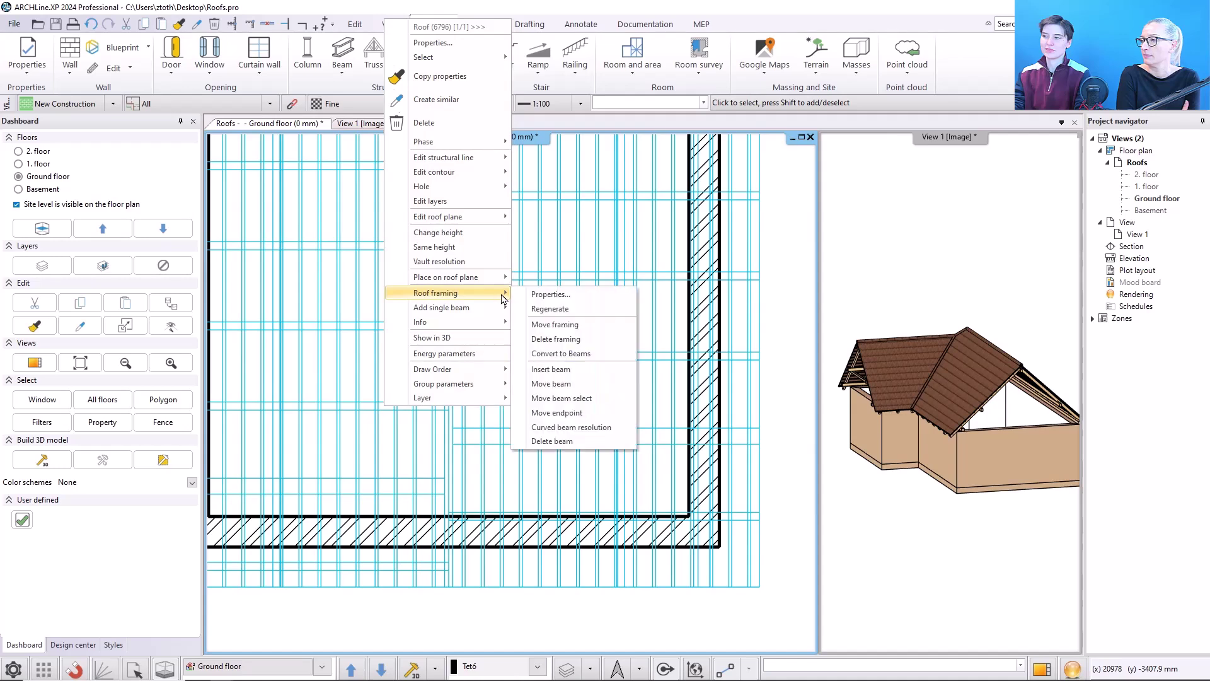
{"action": "left_click", "coordinate": [558, 370]}
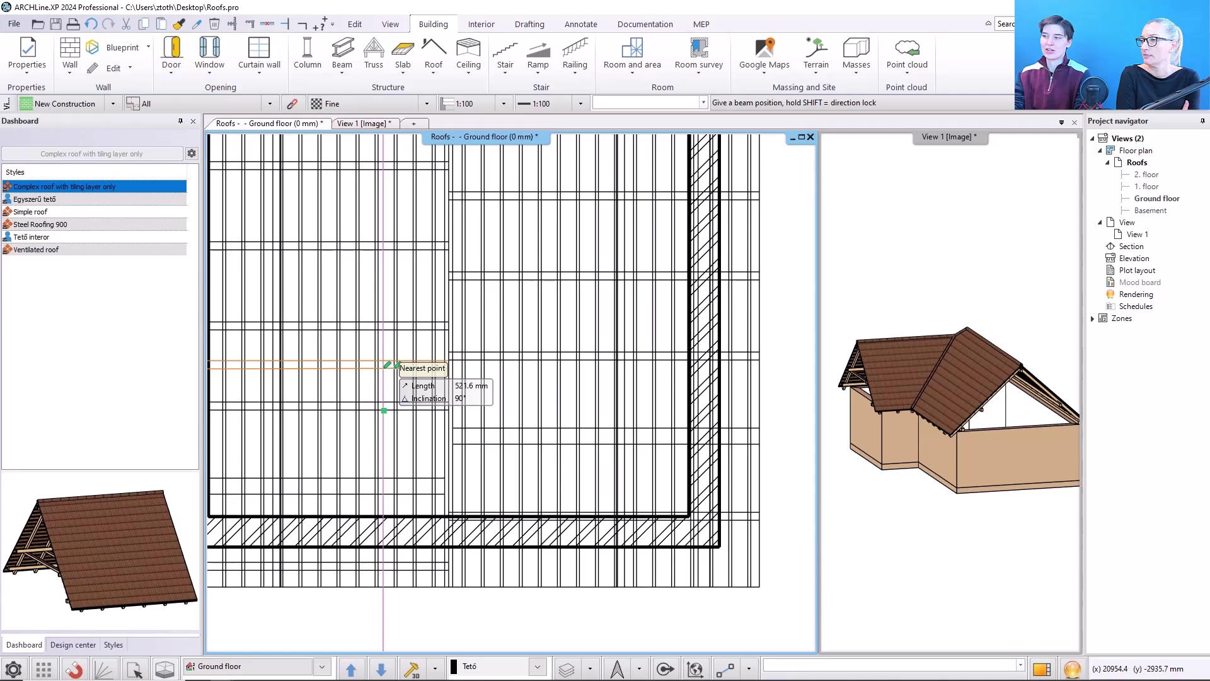
{"action": "left_click", "coordinate": [387, 357]}
{"action": "key", "text": "Escape"}
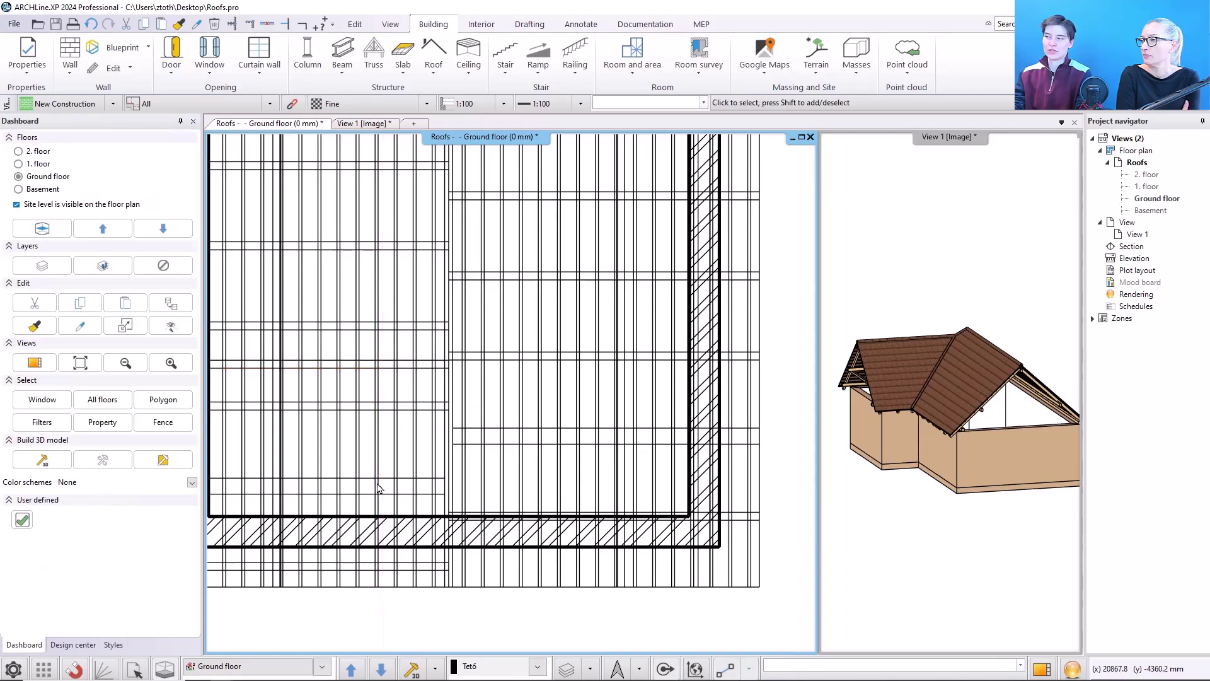
Step: Delete the two horizontal framing beams just inside and just outside the lower wall on the roof's left-hand plane
{"action": "right_click", "coordinate": [386, 410]}
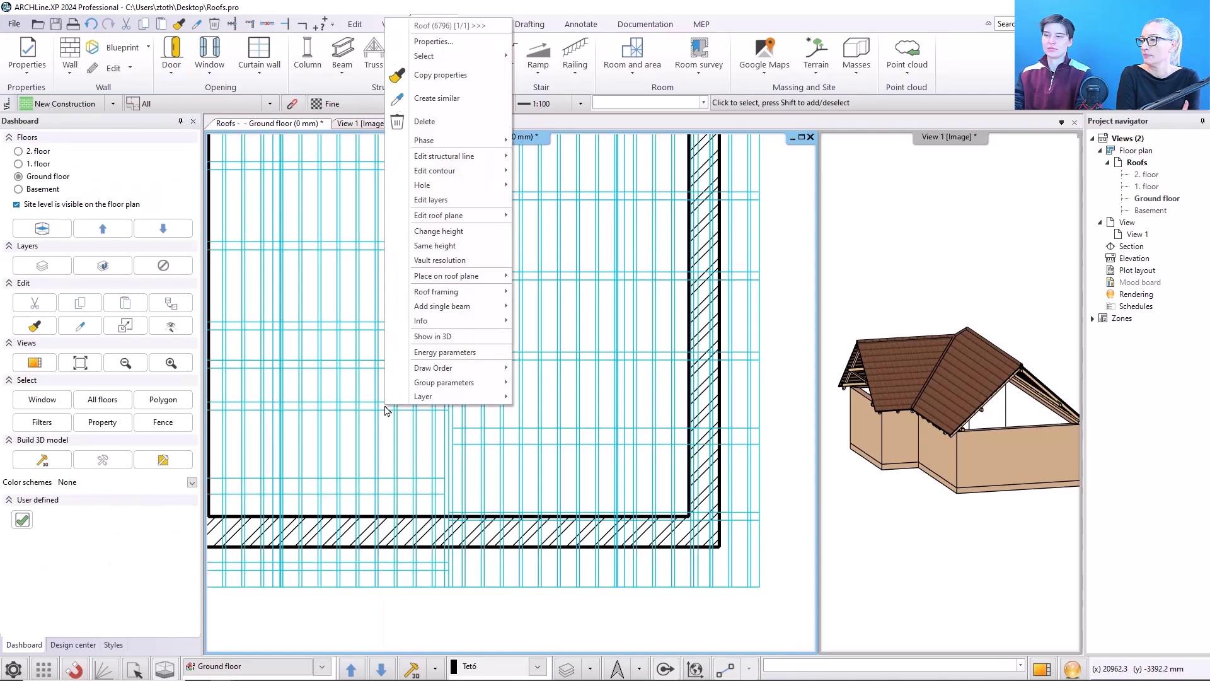
{"action": "mouse_move", "coordinate": [442, 292]}
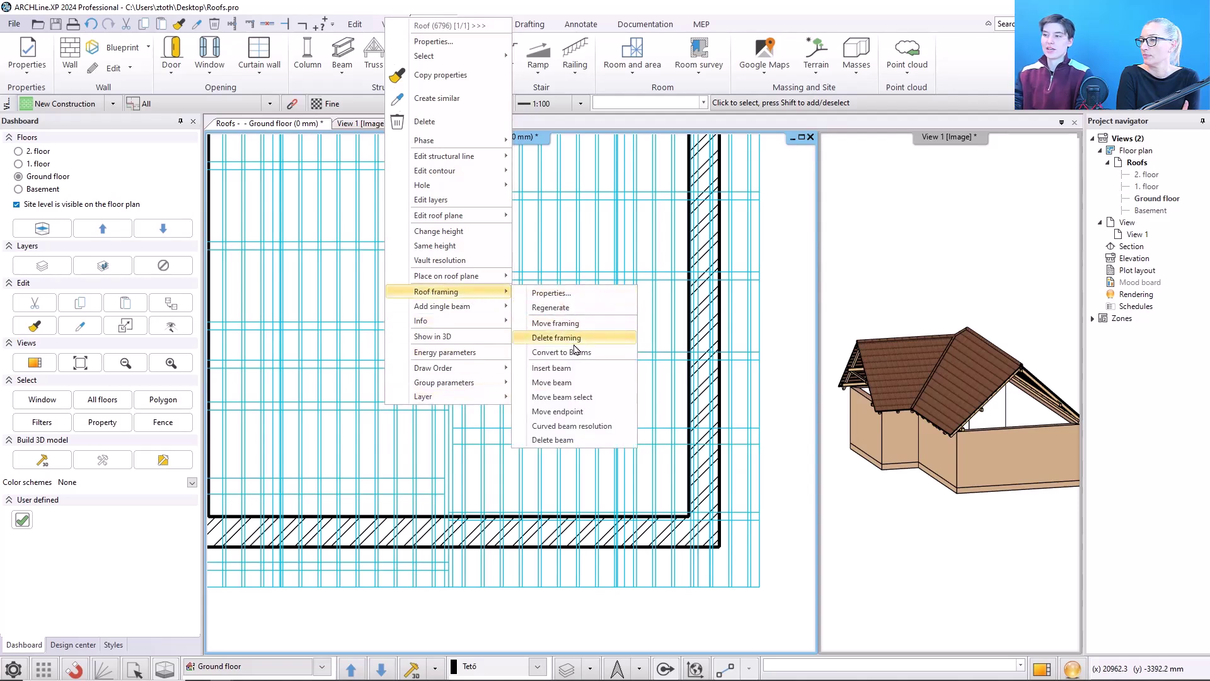
{"action": "left_click", "coordinate": [560, 440]}
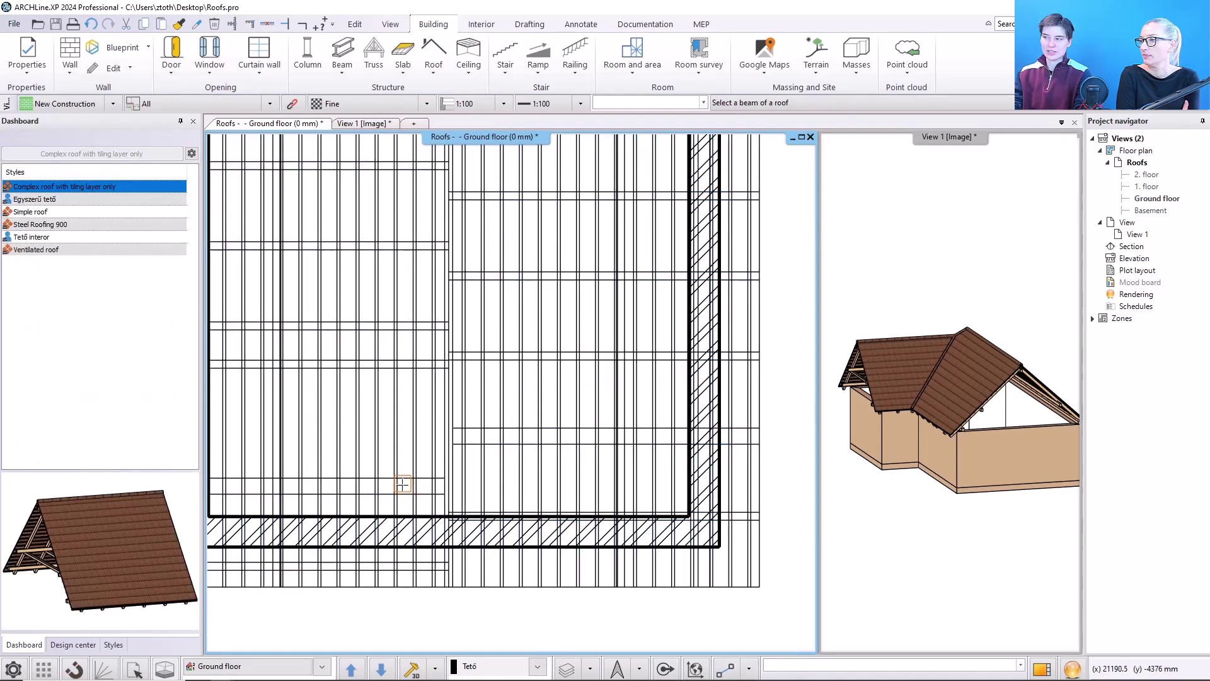
{"action": "left_click", "coordinate": [382, 483]}
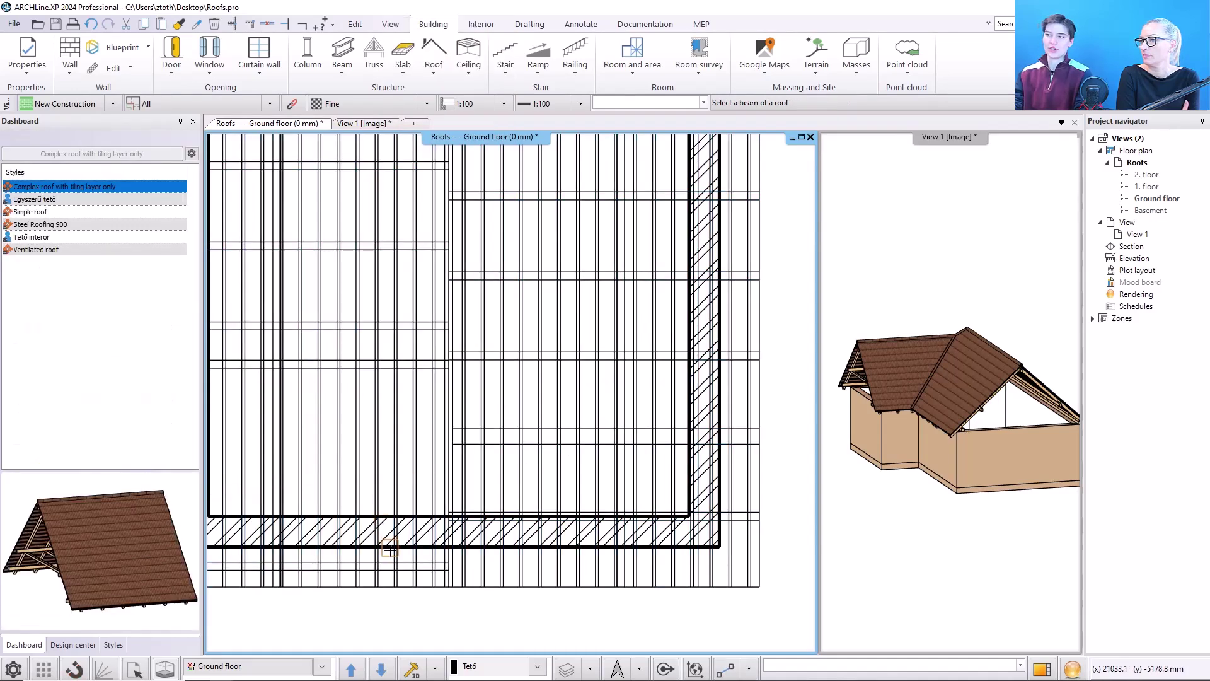
{"action": "left_click", "coordinate": [406, 567]}
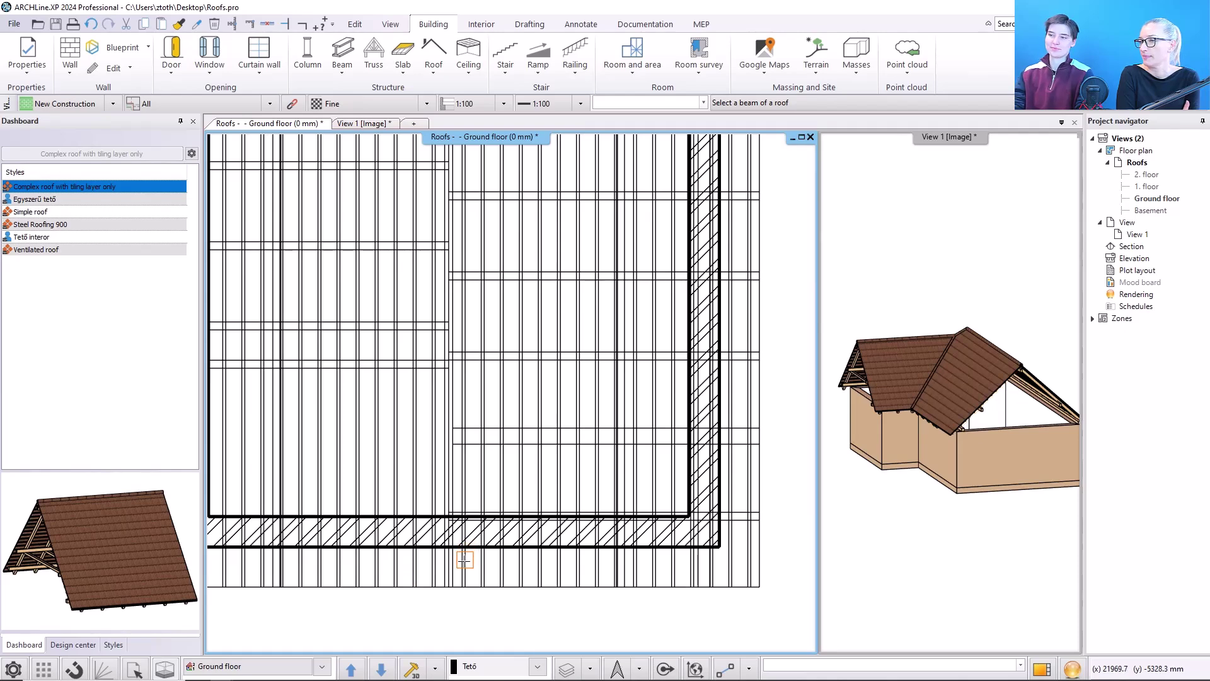
{"action": "key", "text": "Escape"}
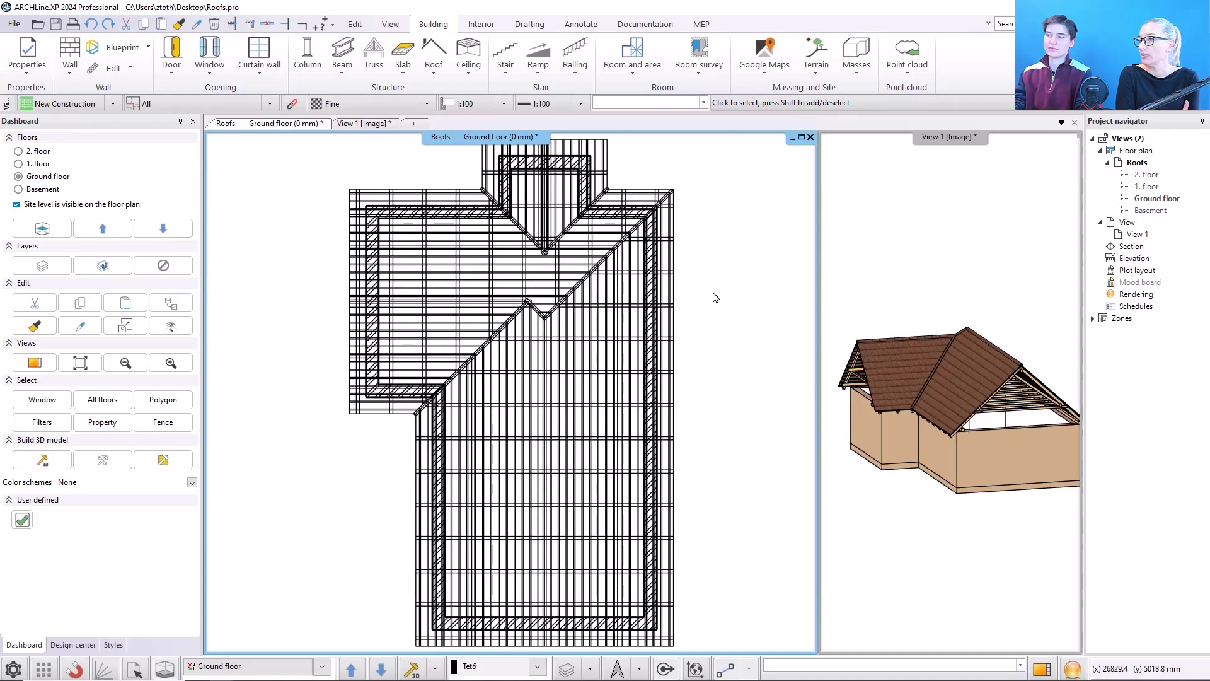
Step: Start an extruded roof with the Triangle shape and a ridge inclination of 0°
{"action": "left_click", "coordinate": [433, 73]}
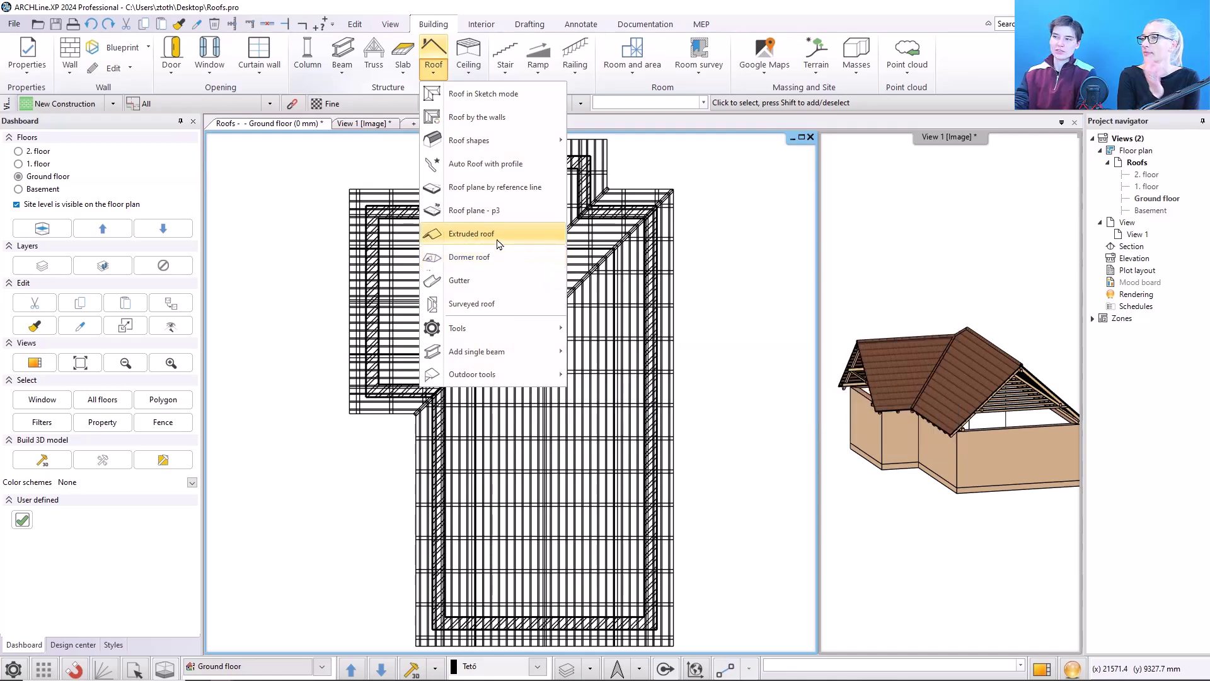
{"action": "left_click", "coordinate": [495, 258]}
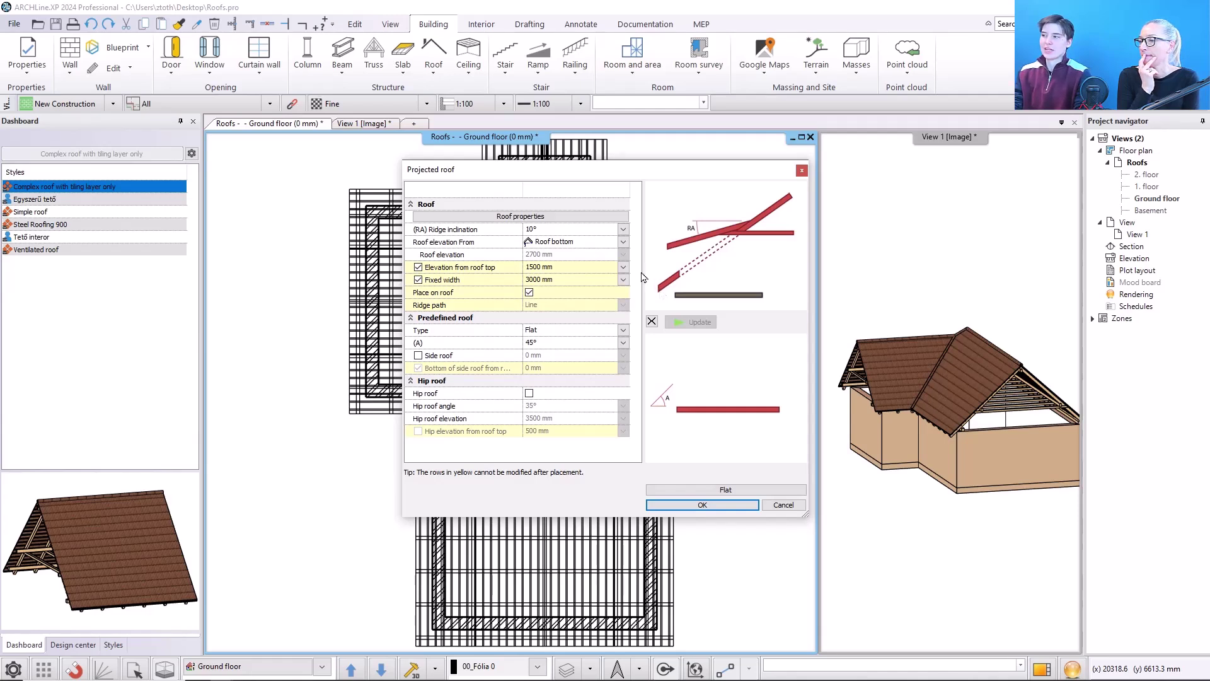
{"action": "left_click", "coordinate": [621, 330]}
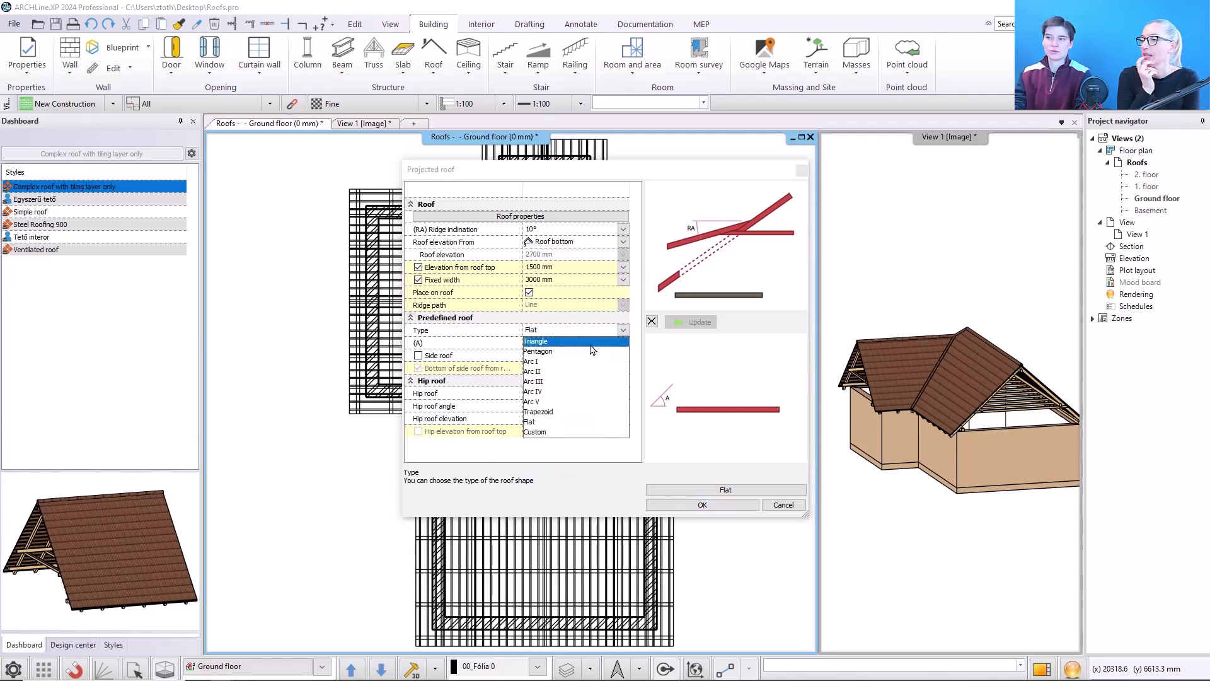
{"action": "left_click", "coordinate": [592, 341]}
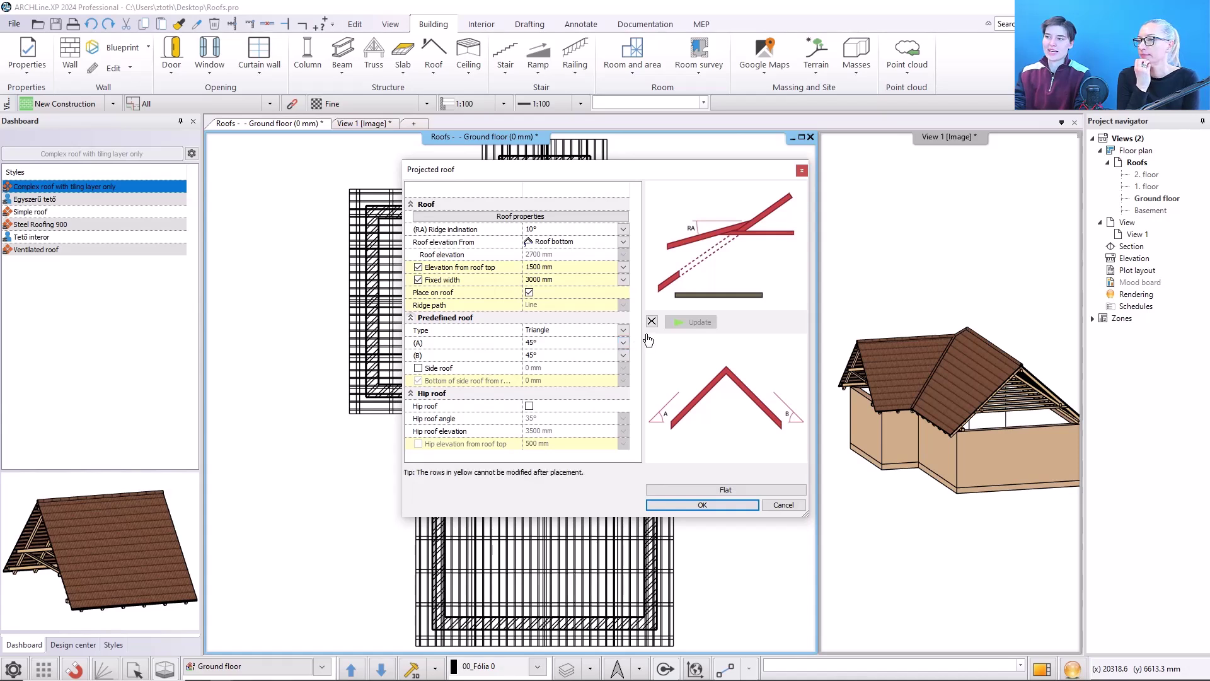
{"action": "left_click", "coordinate": [556, 343]}
{"action": "left_click", "coordinate": [575, 356]}
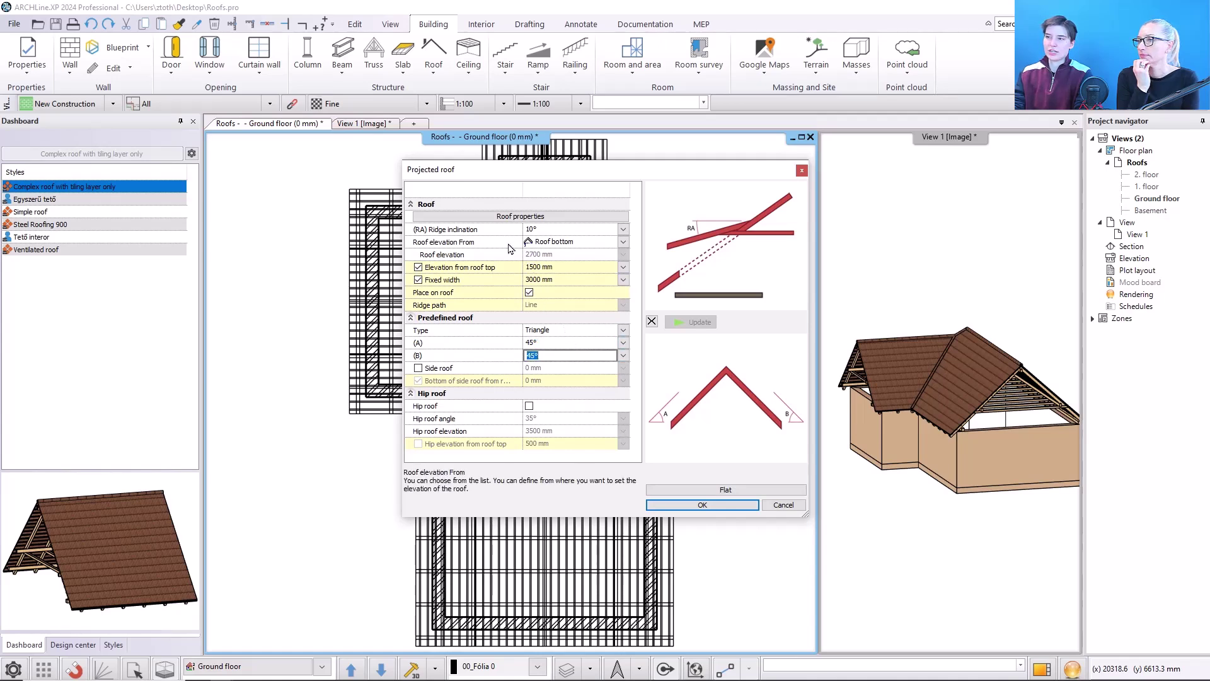
{"action": "left_click", "coordinate": [570, 229]}
{"action": "type", "text": "0"}
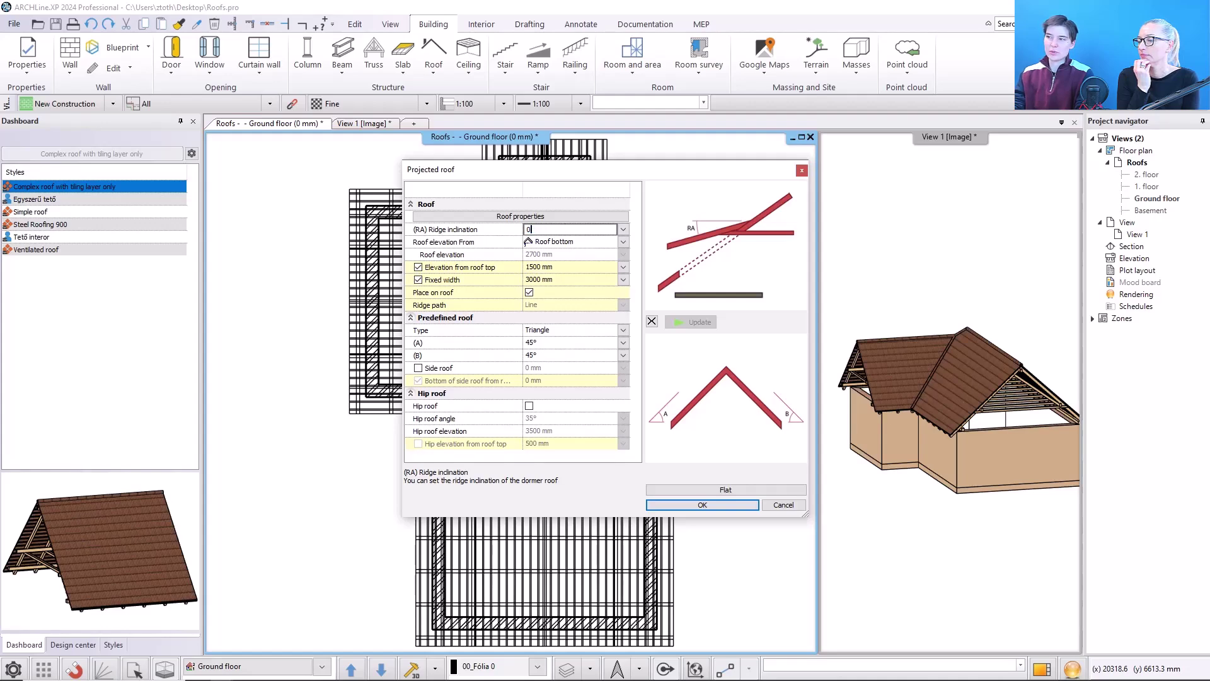
{"action": "left_click", "coordinate": [682, 506]}
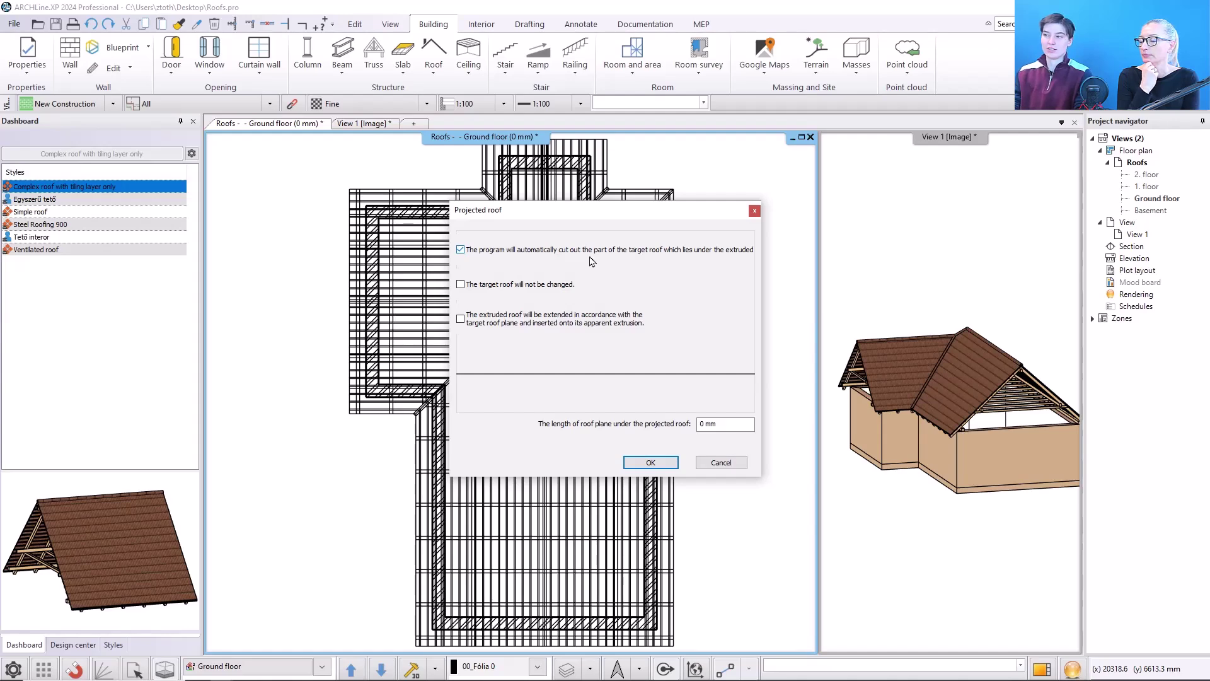
Step: Place the extruded roof on the right-hand plane's eave near the building's lower end, automatically cutting out the target roof beneath it
{"action": "left_click", "coordinate": [656, 462]}
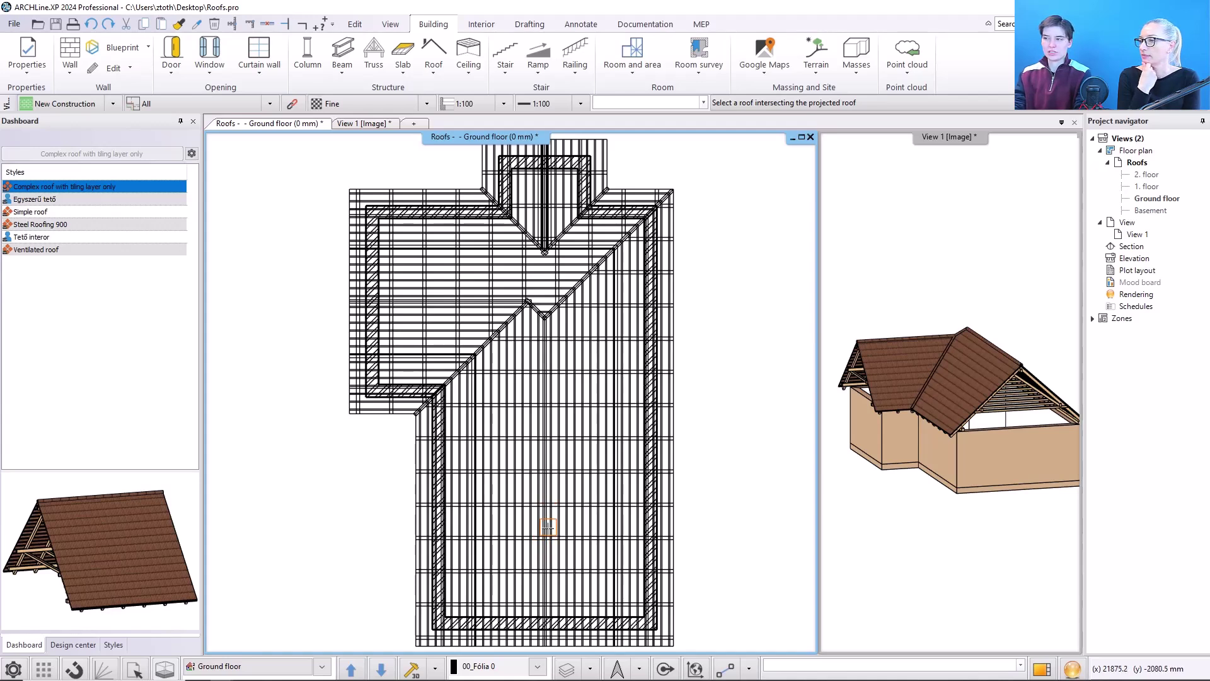
{"action": "left_click", "coordinate": [673, 587]}
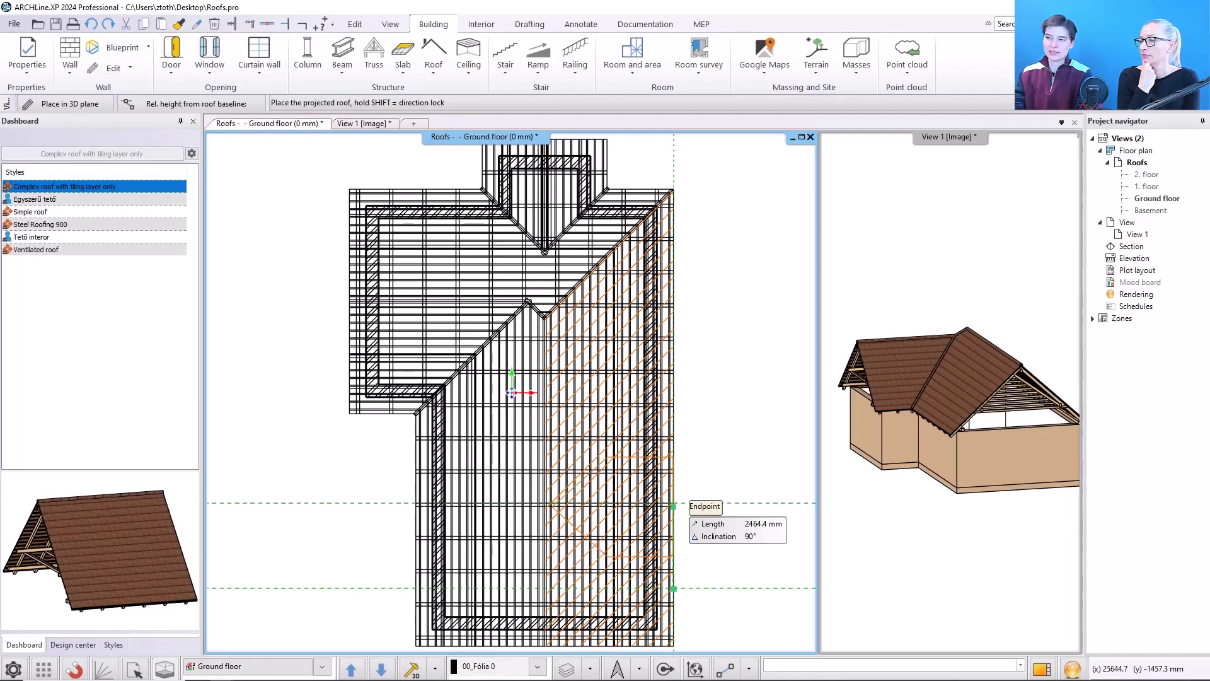
{"action": "left_click", "coordinate": [670, 547]}
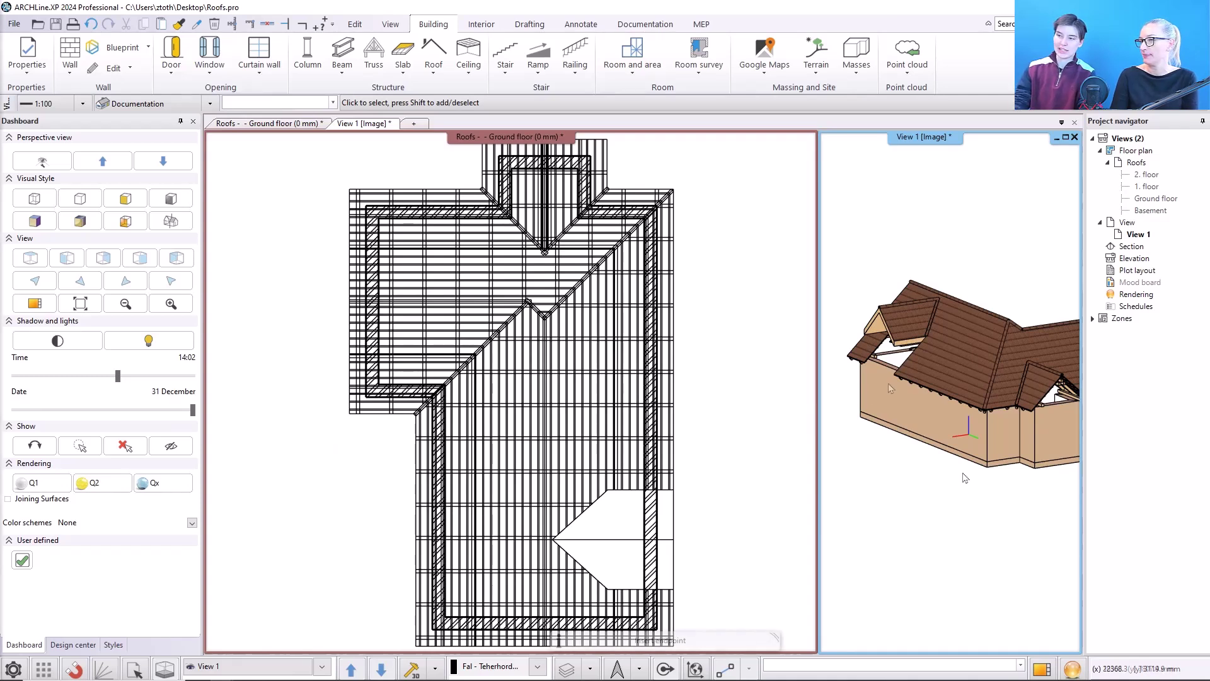
Step: Start a dormer roof and set its predefined shape to Flat
{"action": "left_click", "coordinate": [427, 74]}
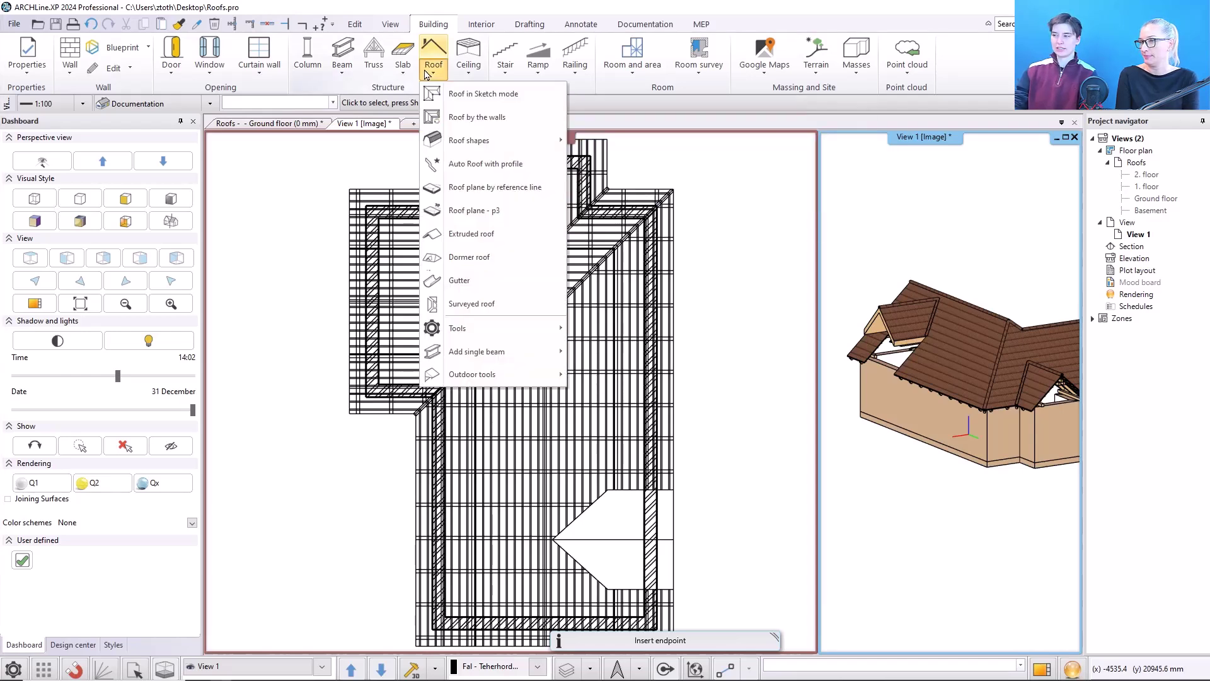
{"action": "left_click", "coordinate": [504, 259]}
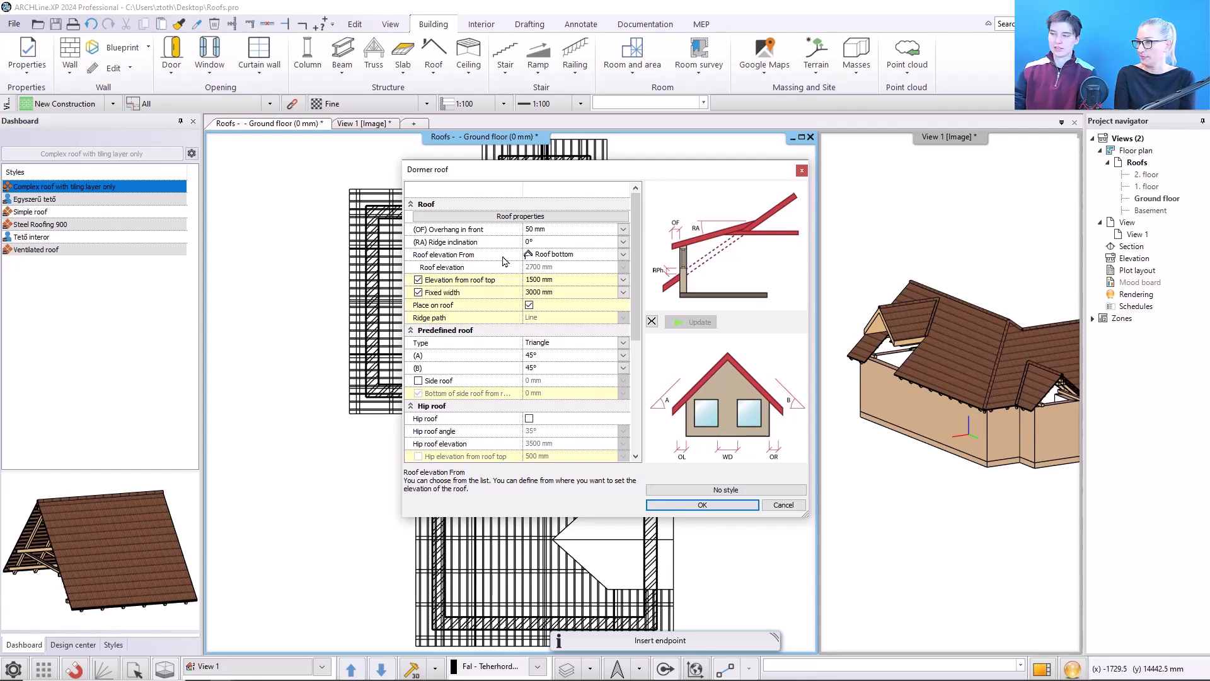
{"action": "left_click", "coordinate": [622, 344]}
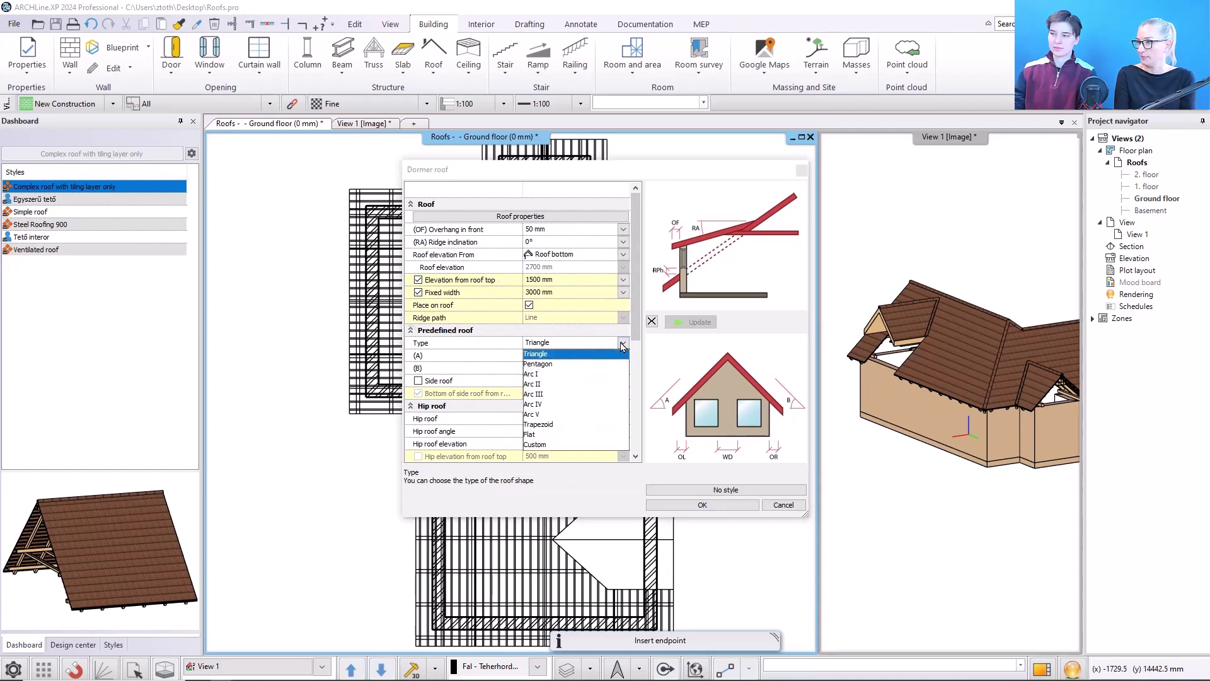
{"action": "left_click", "coordinate": [567, 434]}
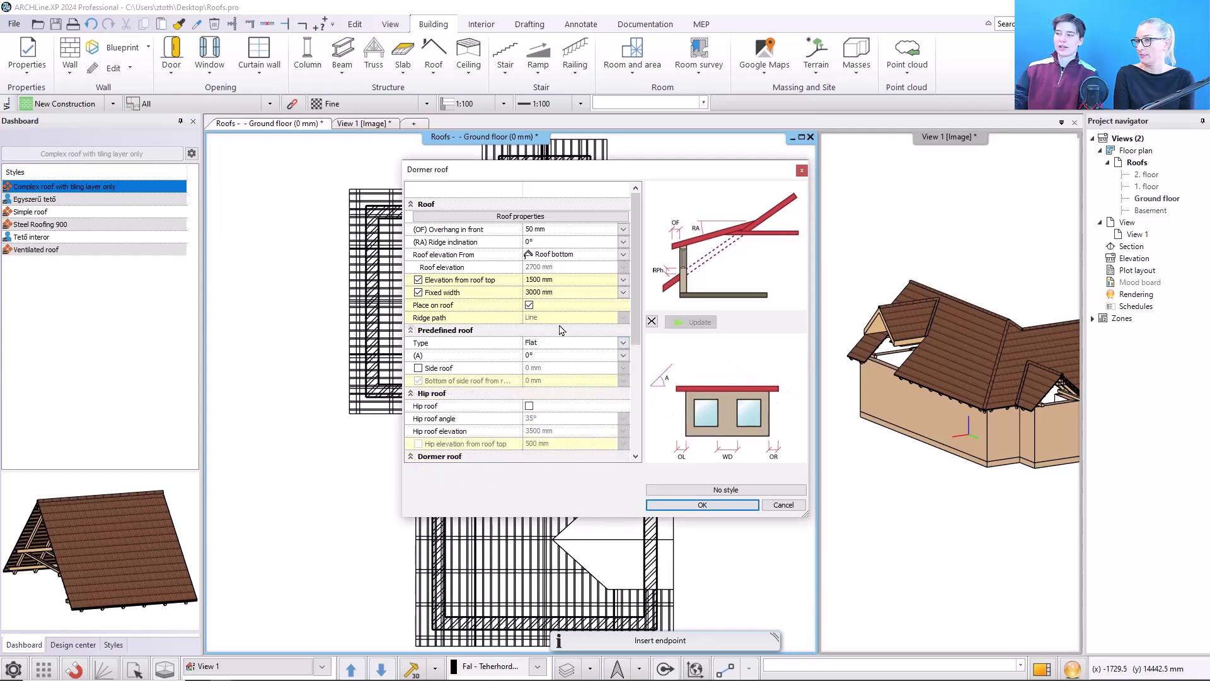
Step: Set the finish material of the dormer's walls to Coffee_cream
{"action": "scroll", "coordinate": [558, 331], "scroll_direction": "down", "scroll_amount": 5}
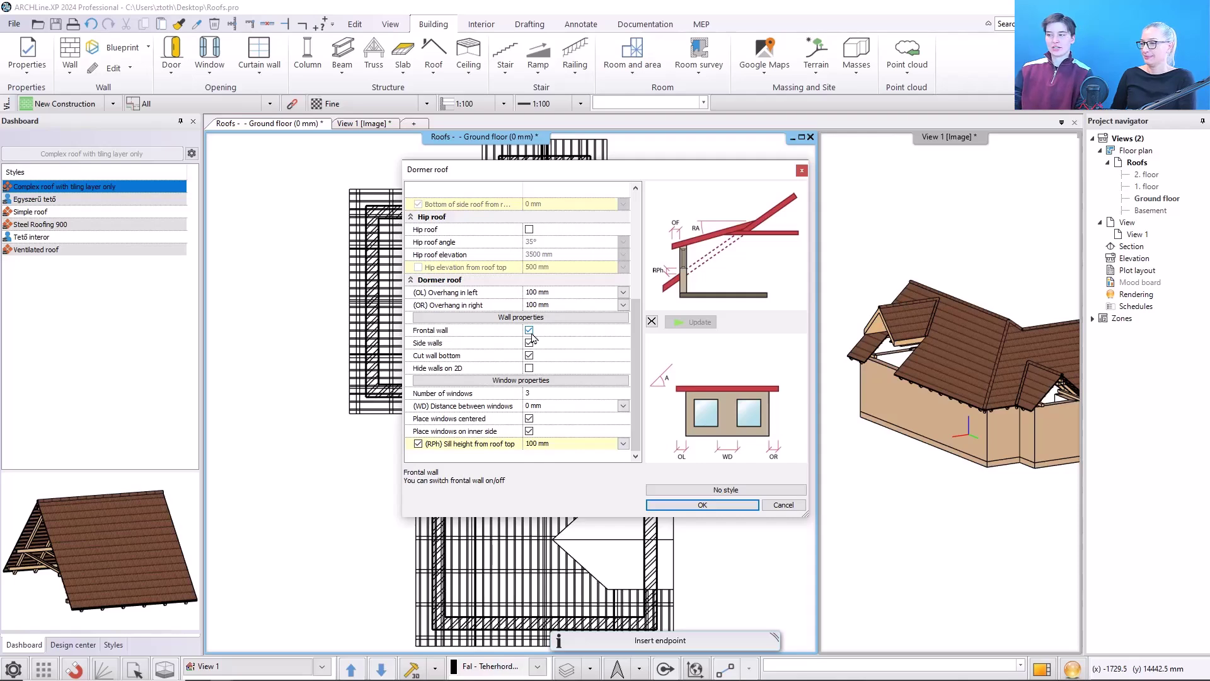
{"action": "left_click", "coordinate": [545, 318]}
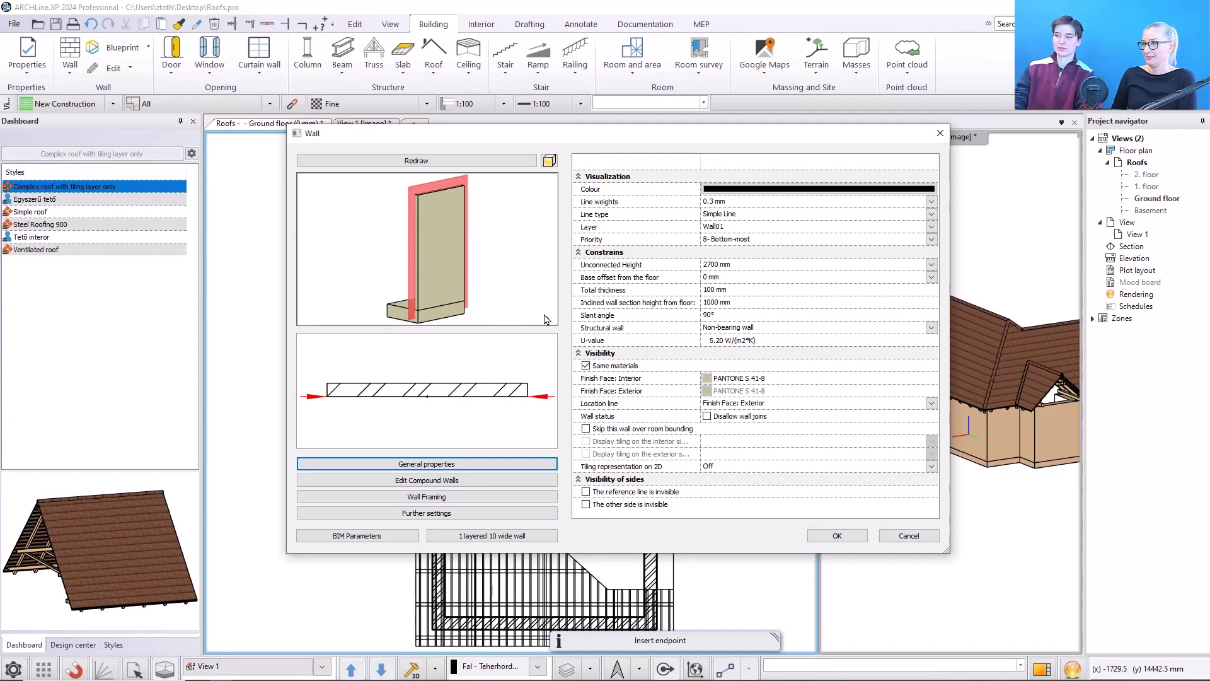
{"action": "left_click", "coordinate": [708, 379]}
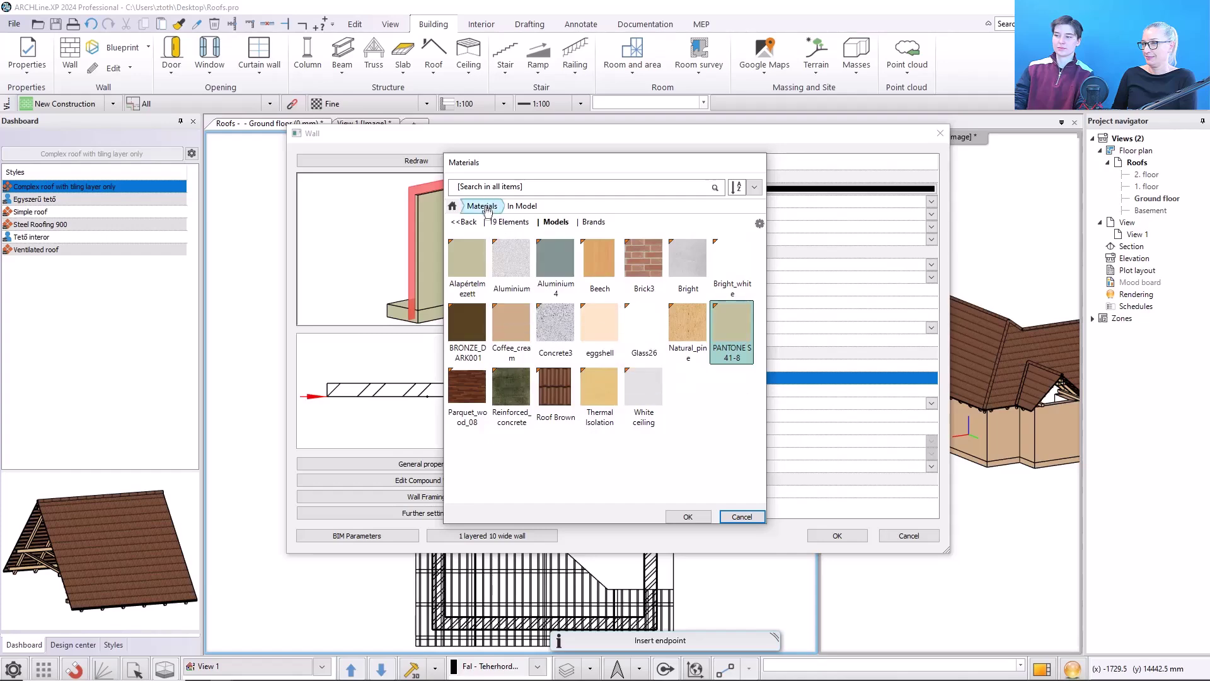
{"action": "left_click", "coordinate": [511, 325]}
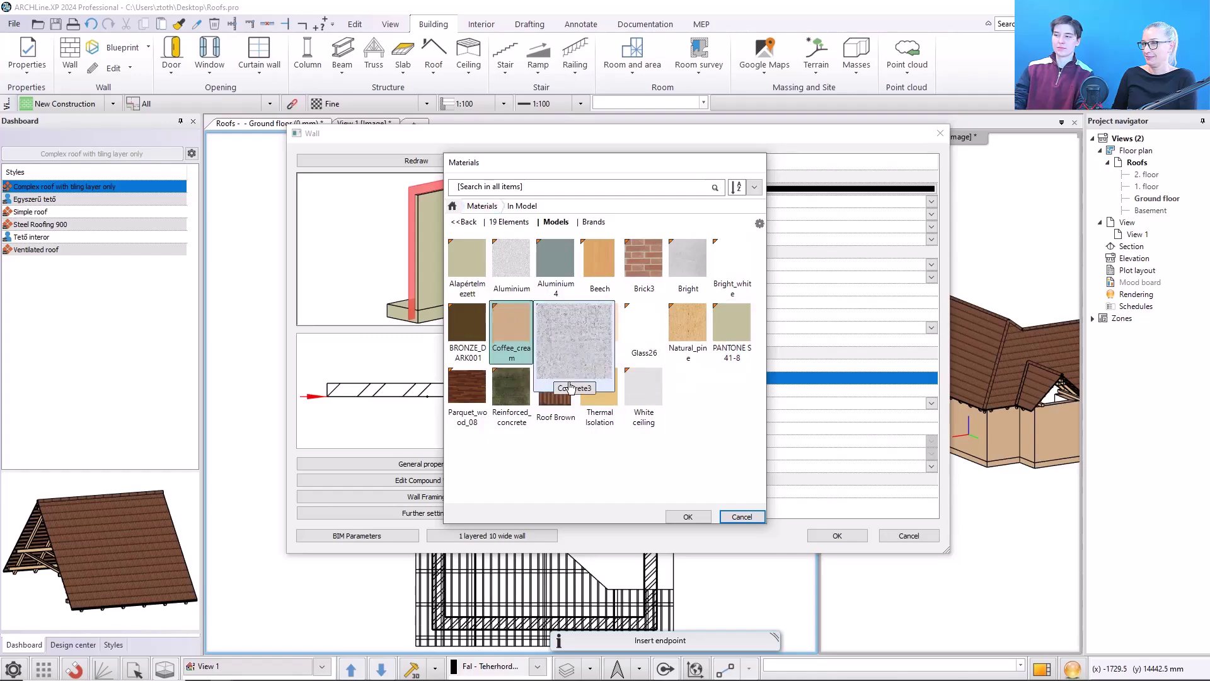
{"action": "left_click", "coordinate": [696, 516]}
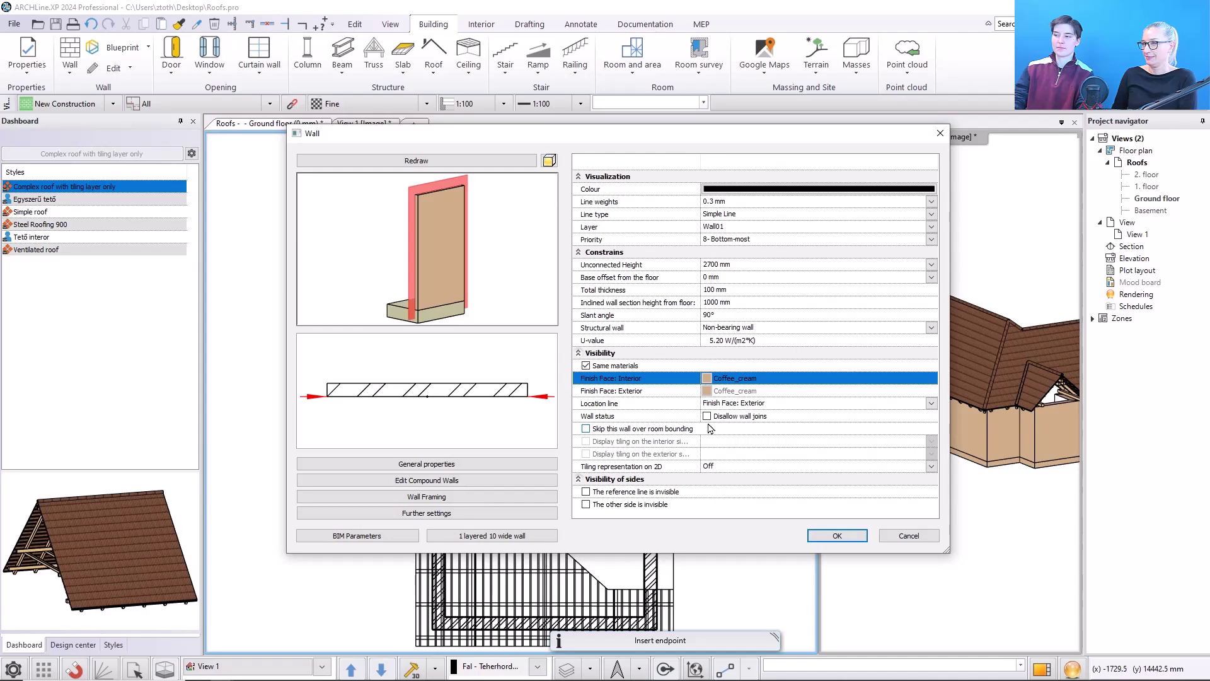
{"action": "left_click", "coordinate": [838, 536]}
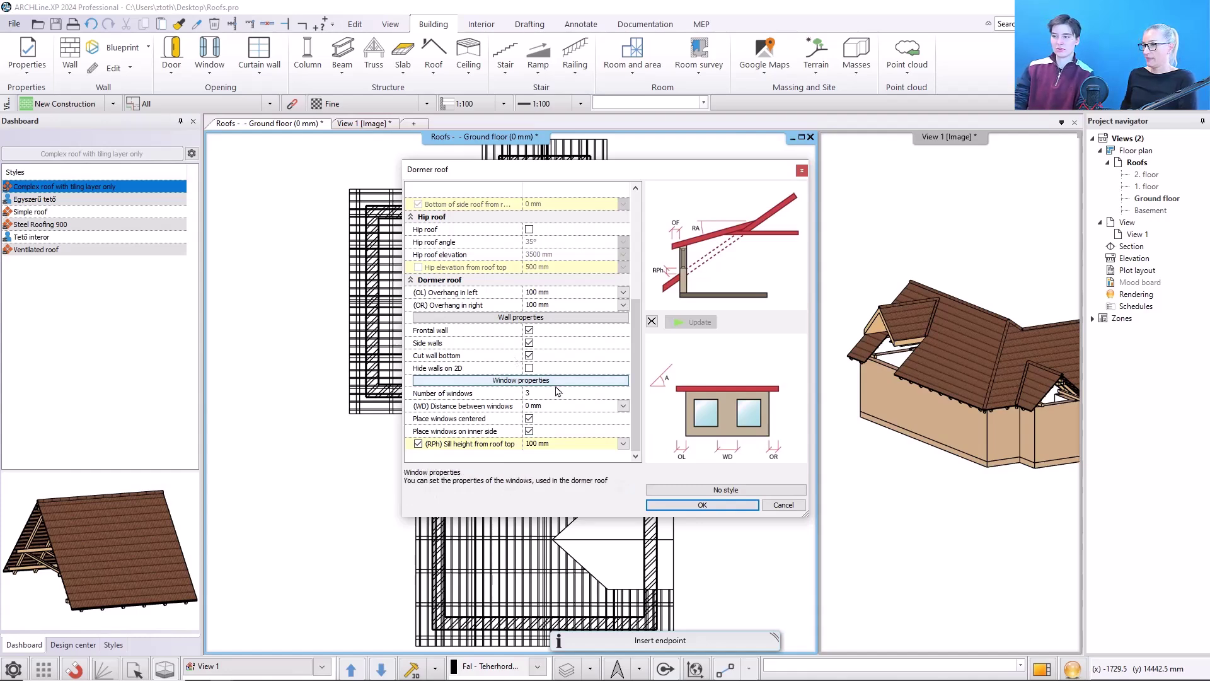
Step: Place the flat dormer roof on the right-hand roof plane's eave in plan, above the extruded roof, and inspect it in 3D
{"action": "left_click", "coordinate": [528, 392]}
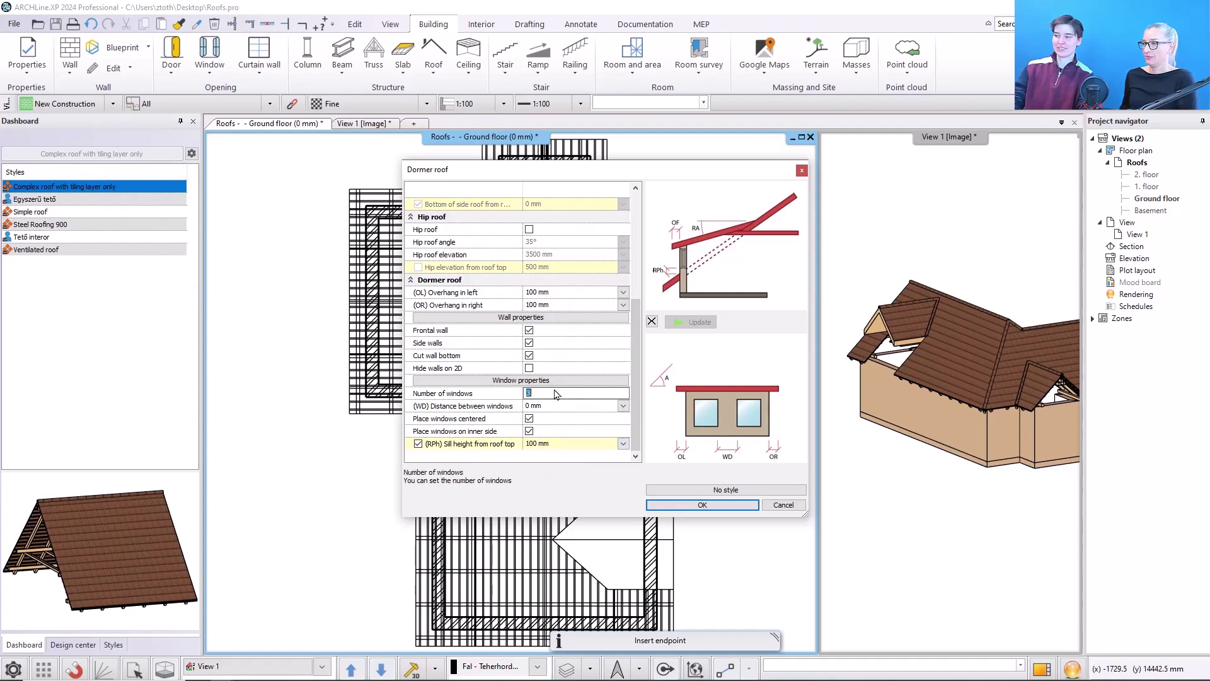
{"action": "left_click", "coordinate": [668, 505]}
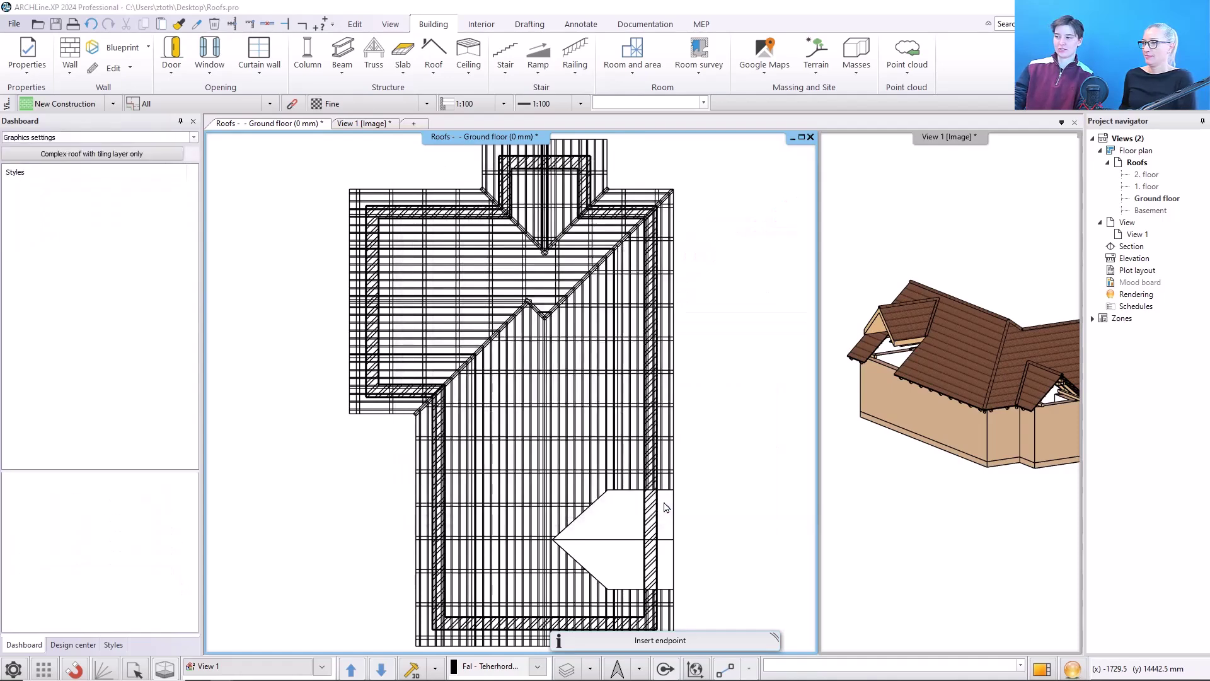
{"action": "left_click", "coordinate": [650, 463]}
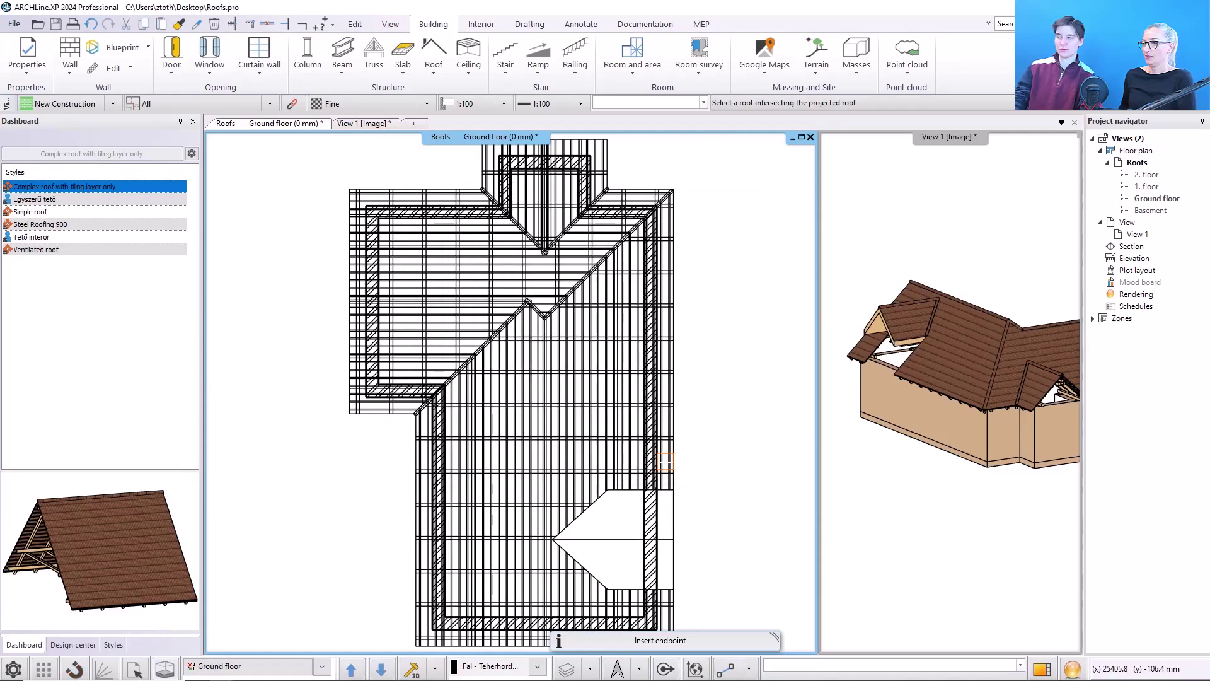
{"action": "left_click", "coordinate": [675, 356]}
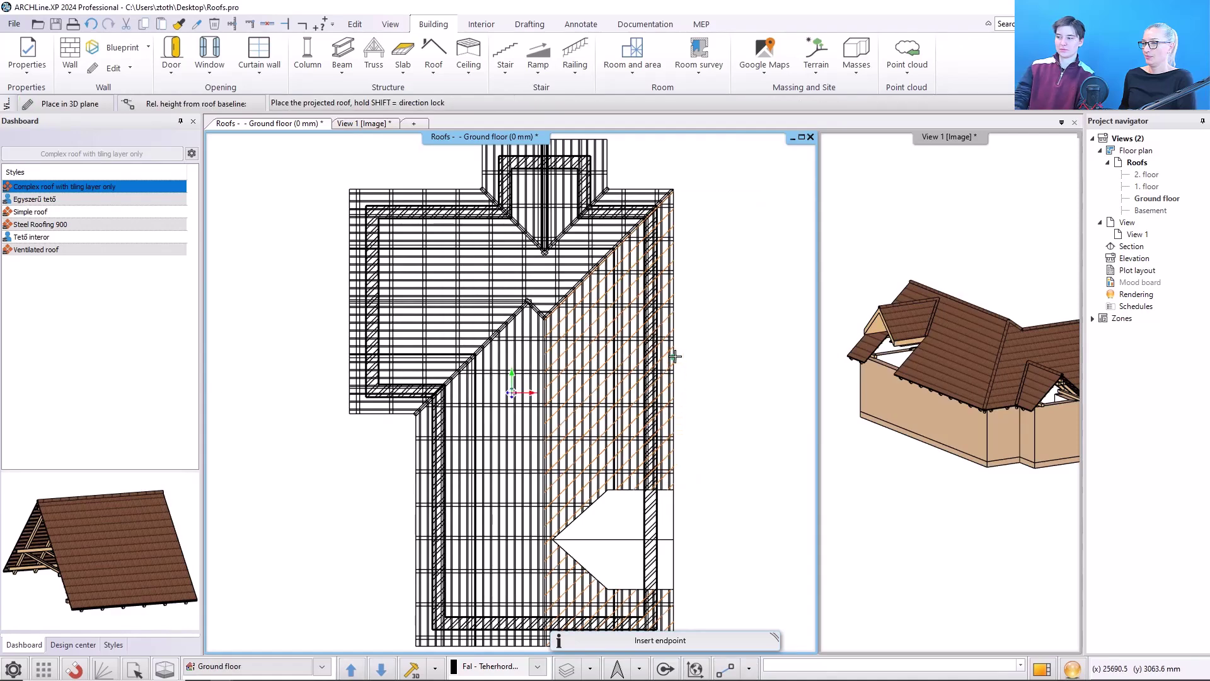
{"action": "left_click", "coordinate": [674, 371]}
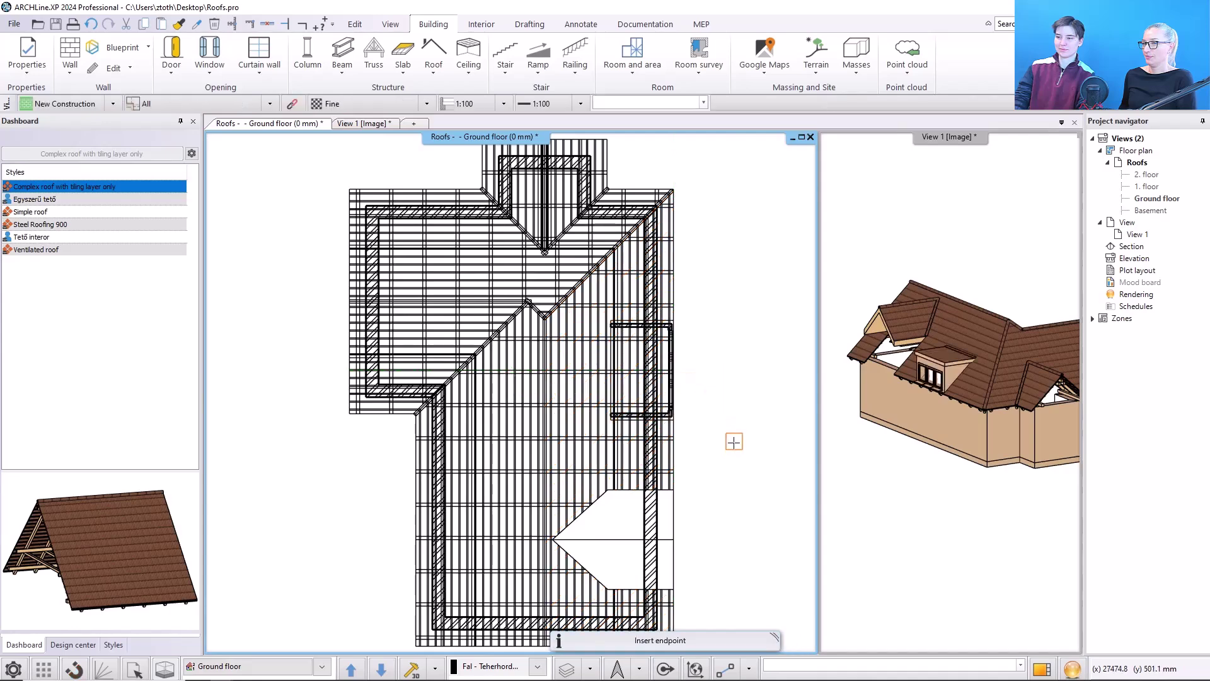
{"action": "left_click", "coordinate": [1050, 396]}
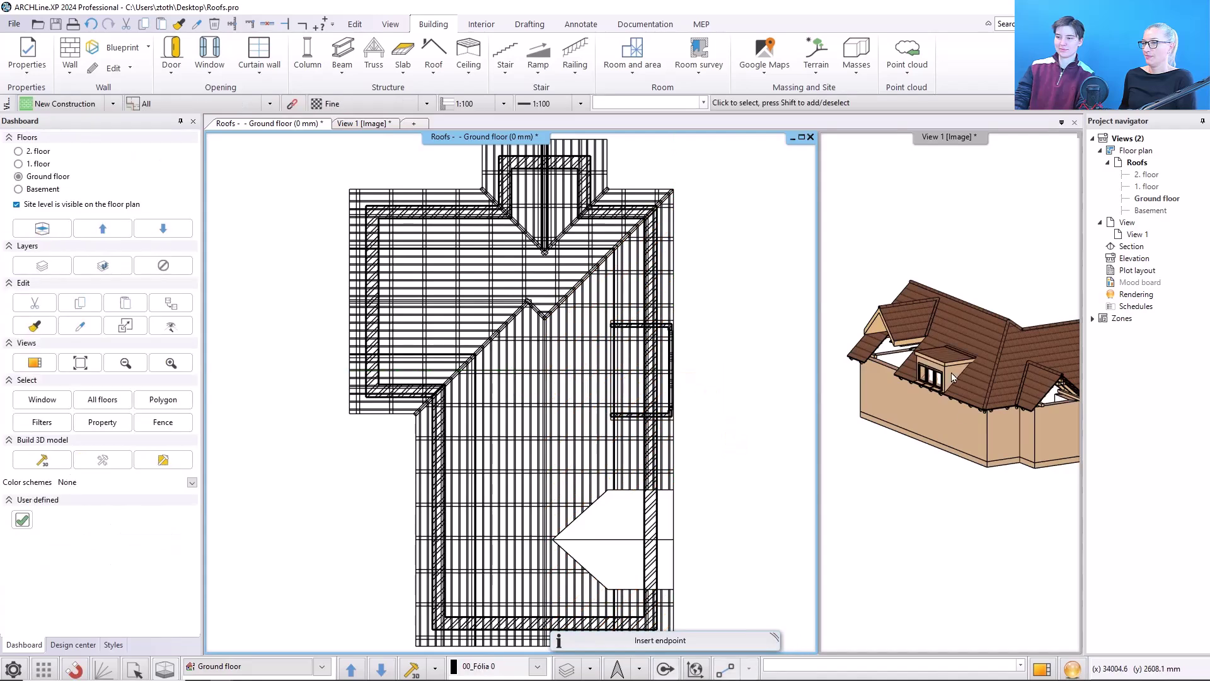
{"action": "scroll", "coordinate": [942, 388], "scroll_direction": "up", "scroll_amount": 5}
{"action": "middle_click_drag", "start_coordinate": [898, 482], "coordinate": [969, 450]}
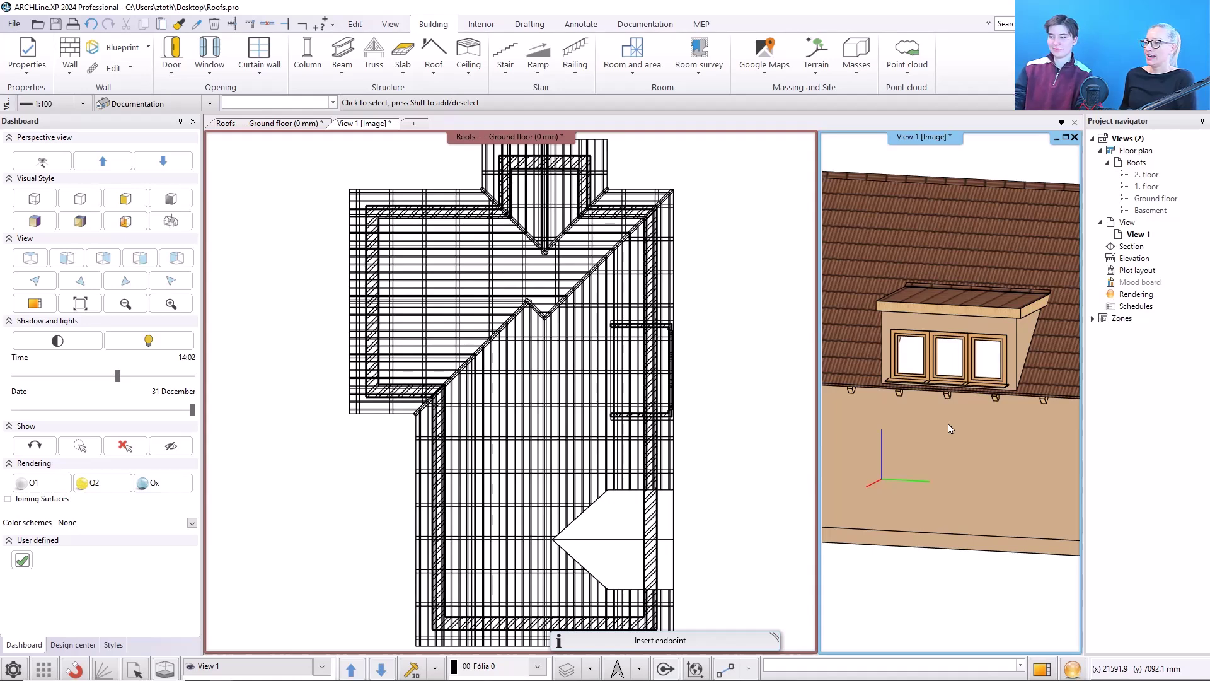
Step: Start a gutter along the eave on the building's opposite side and review its material and section profile settings
{"action": "scroll", "coordinate": [950, 428], "scroll_direction": "down", "scroll_amount": 5}
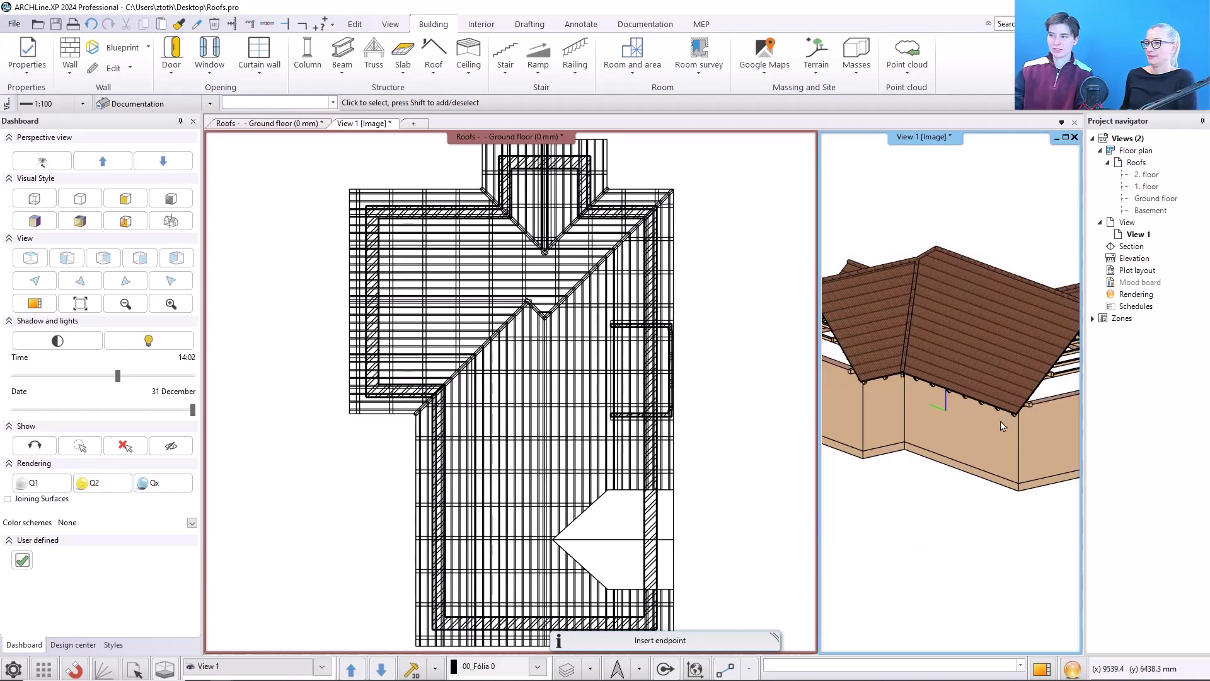
{"action": "left_click", "coordinate": [428, 73]}
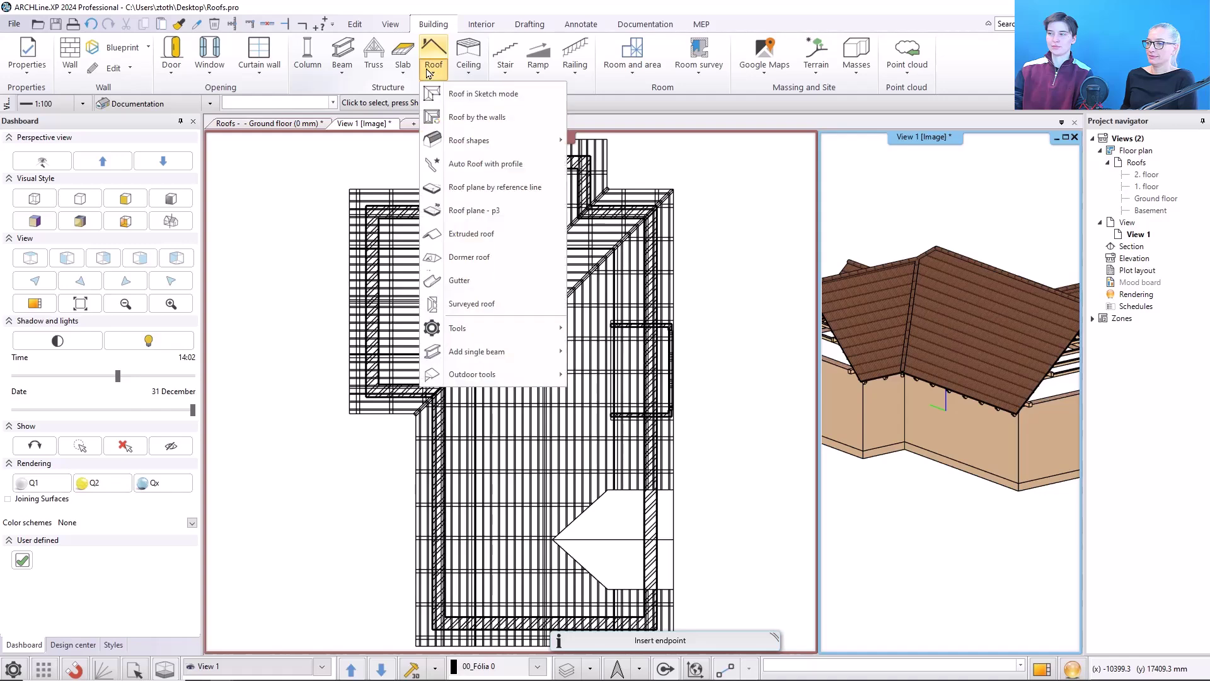
{"action": "left_click", "coordinate": [442, 280]}
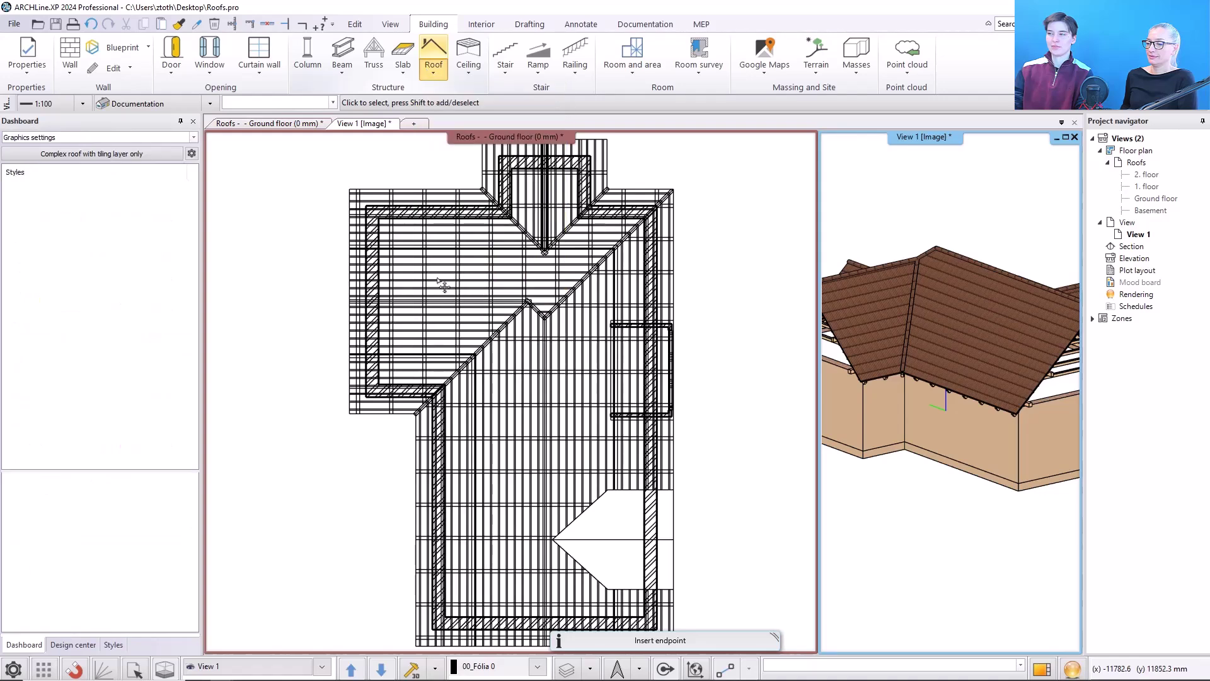
{"action": "left_click", "coordinate": [932, 380]}
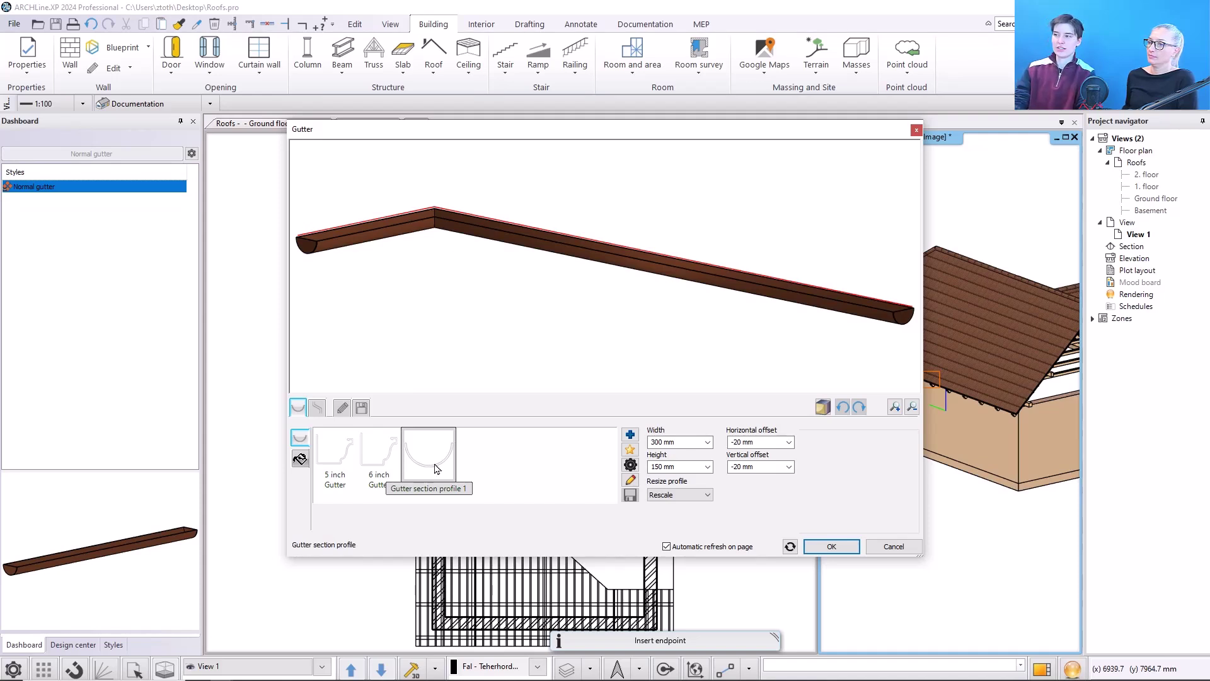
{"action": "left_click", "coordinate": [300, 459]}
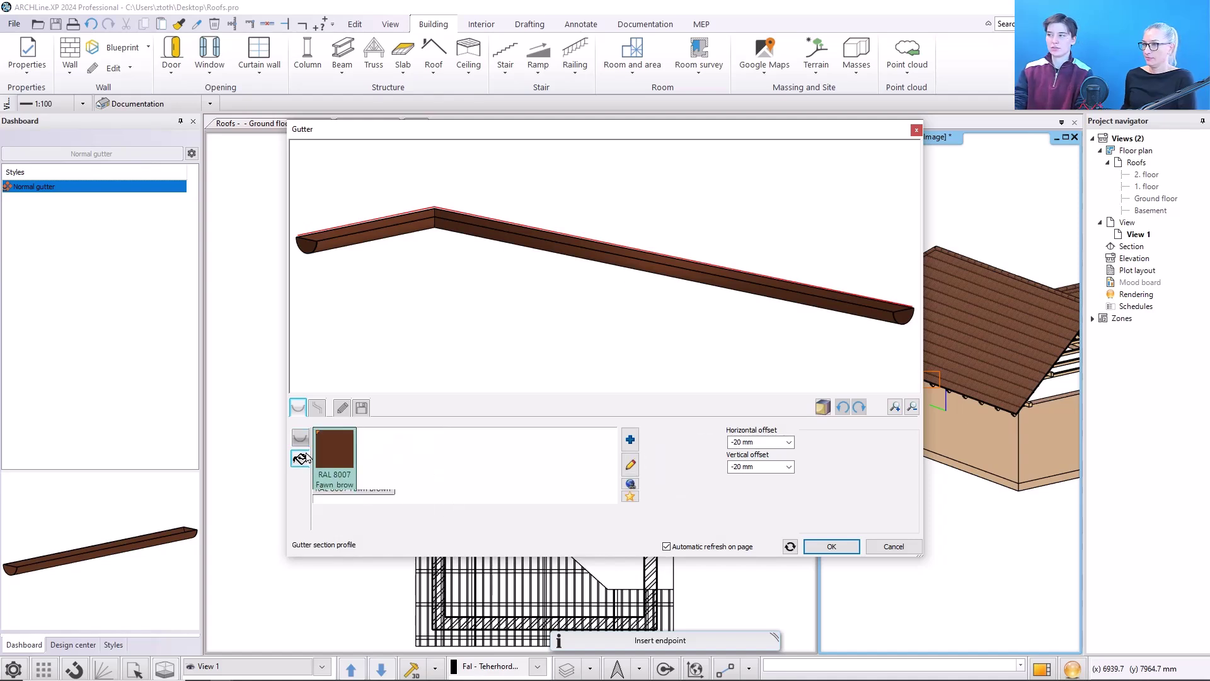
{"action": "left_click", "coordinate": [300, 441]}
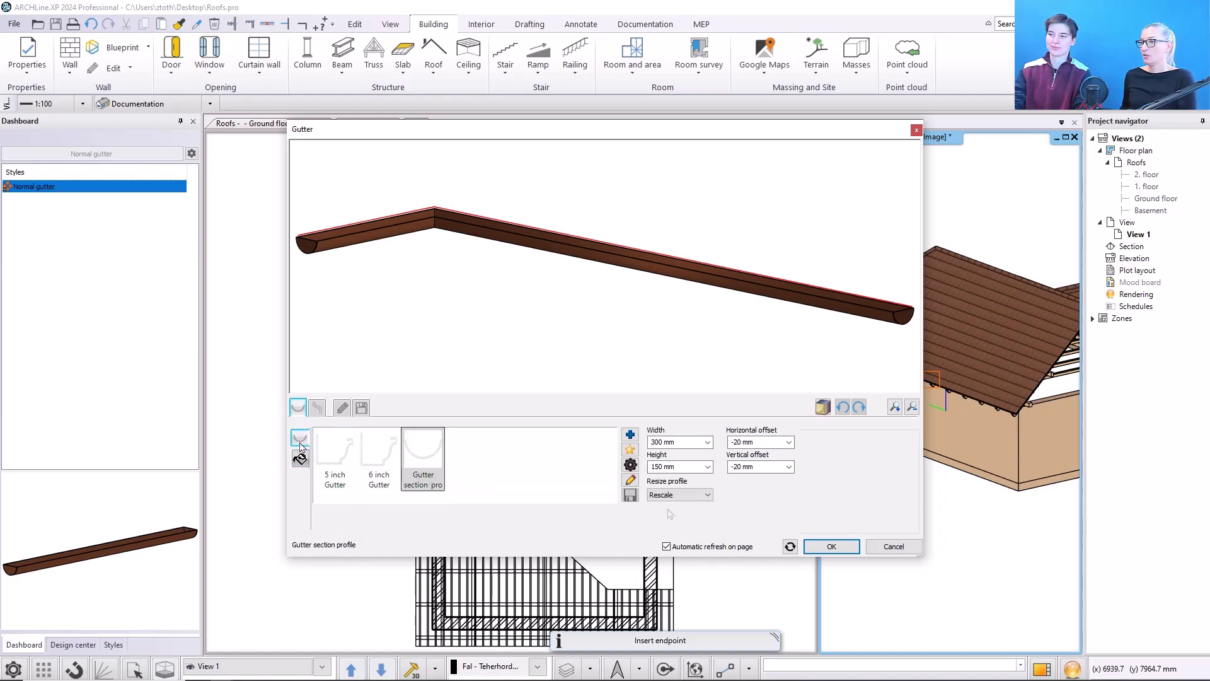
Step: Add a downspout using Downspout path 2, 1000 mm from the gutter's end, and create the gutter
{"action": "left_click", "coordinate": [317, 407]}
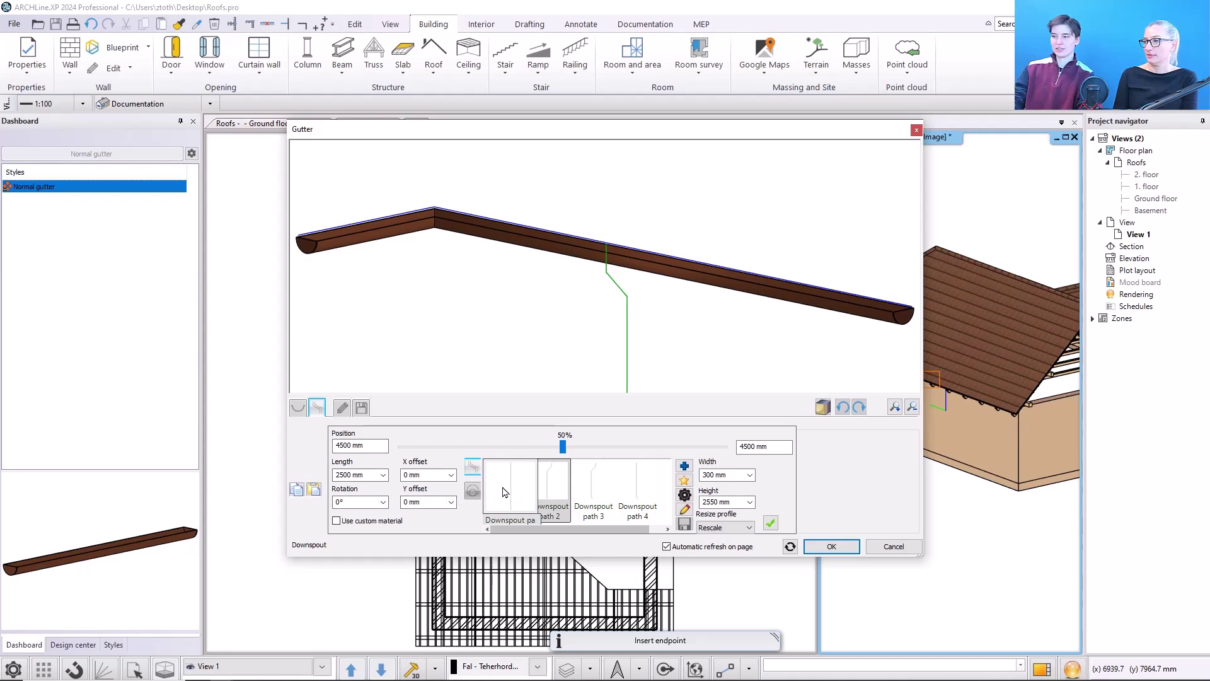
{"action": "left_click_drag", "start_coordinate": [562, 446], "coordinate": [624, 449]}
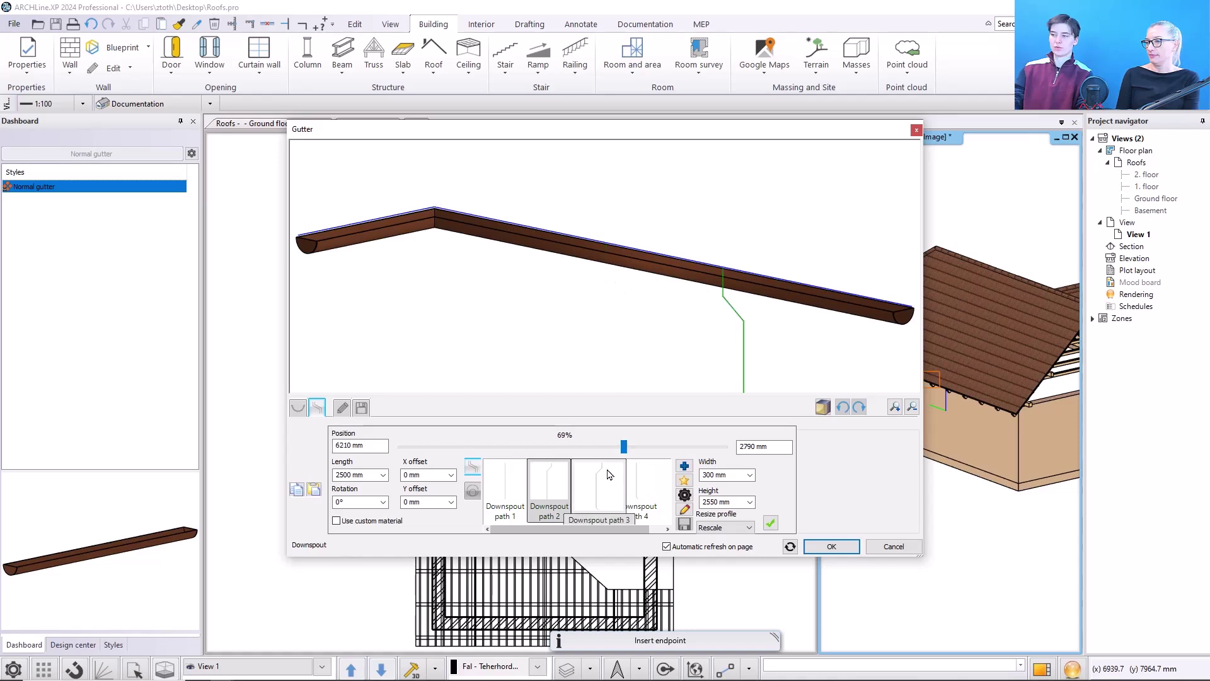
{"action": "left_click_drag", "start_coordinate": [773, 446], "coordinate": [720, 450]}
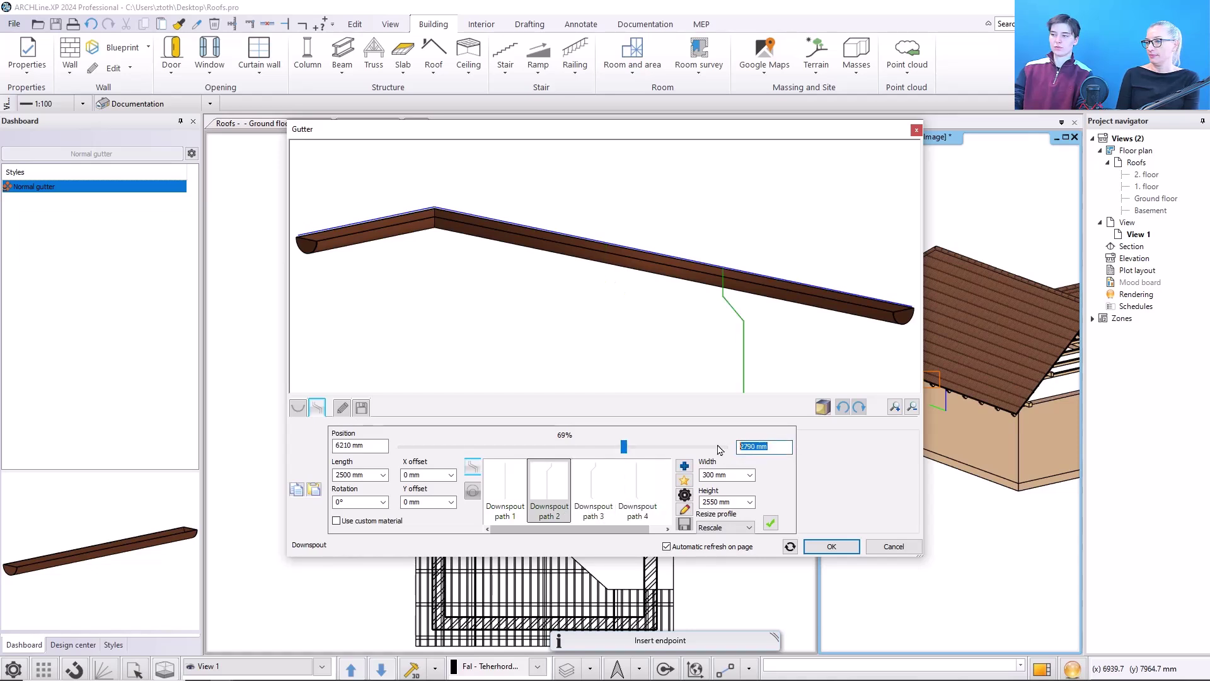
{"action": "type", "text": "1000"}
{"action": "double_click", "coordinate": [339, 446]}
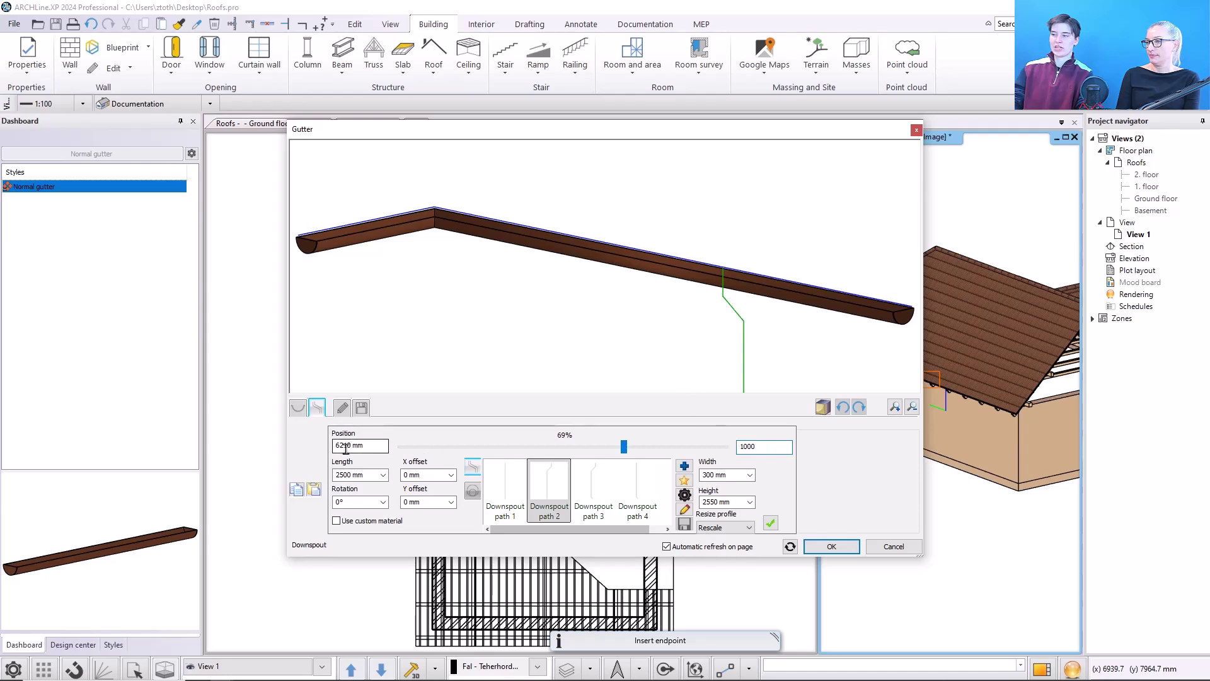
{"action": "left_click", "coordinate": [770, 522]}
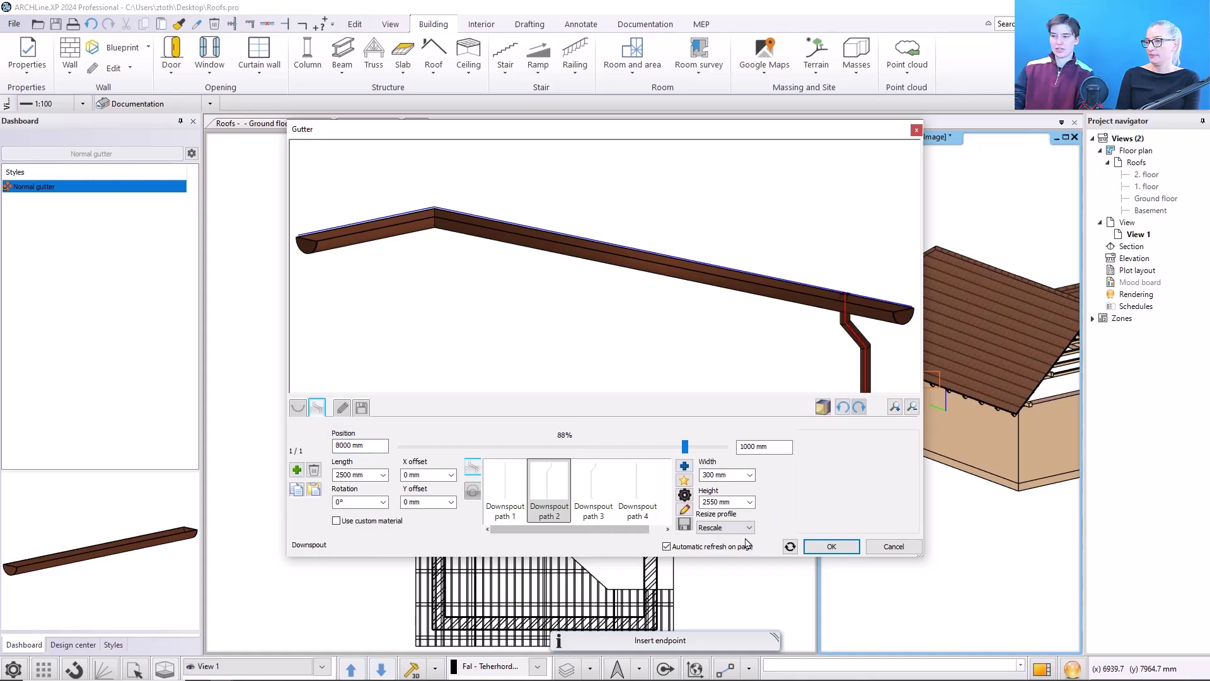
{"action": "left_click", "coordinate": [813, 546]}
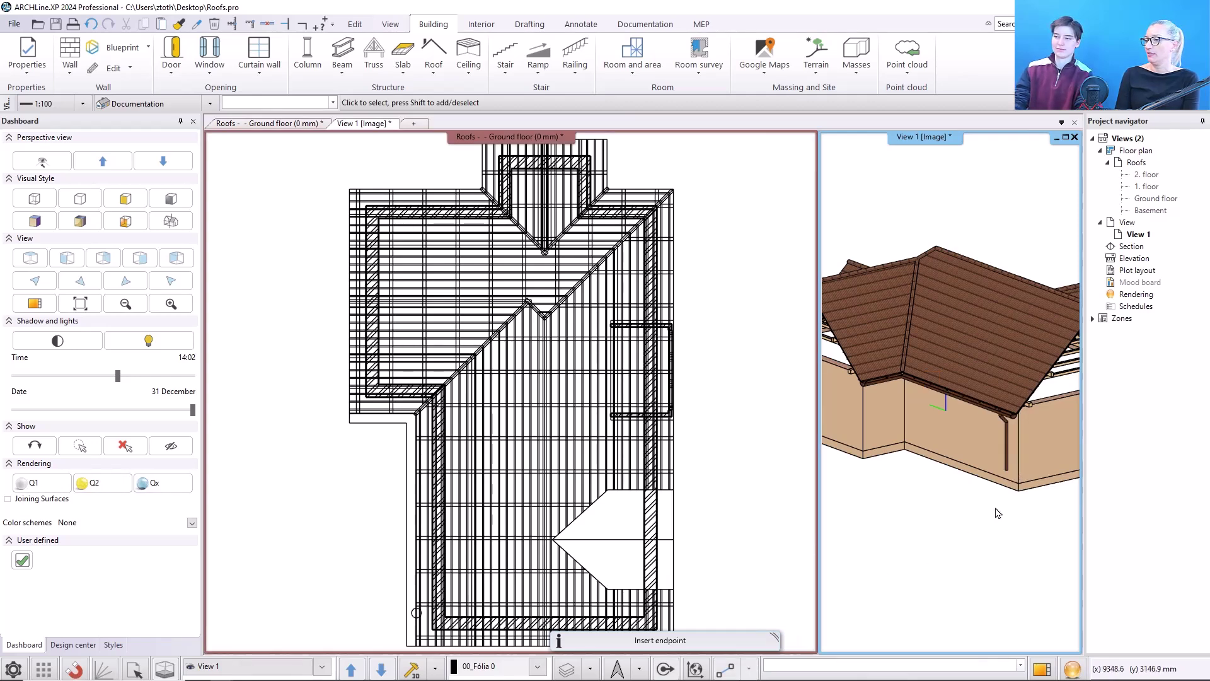
Step: Extend the gutter's downspout in 3D down to the base of the wall
{"action": "middle_click_drag", "start_coordinate": [995, 510], "coordinate": [997, 484]}
{"action": "scroll", "coordinate": [998, 490], "scroll_direction": "up", "scroll_amount": 4}
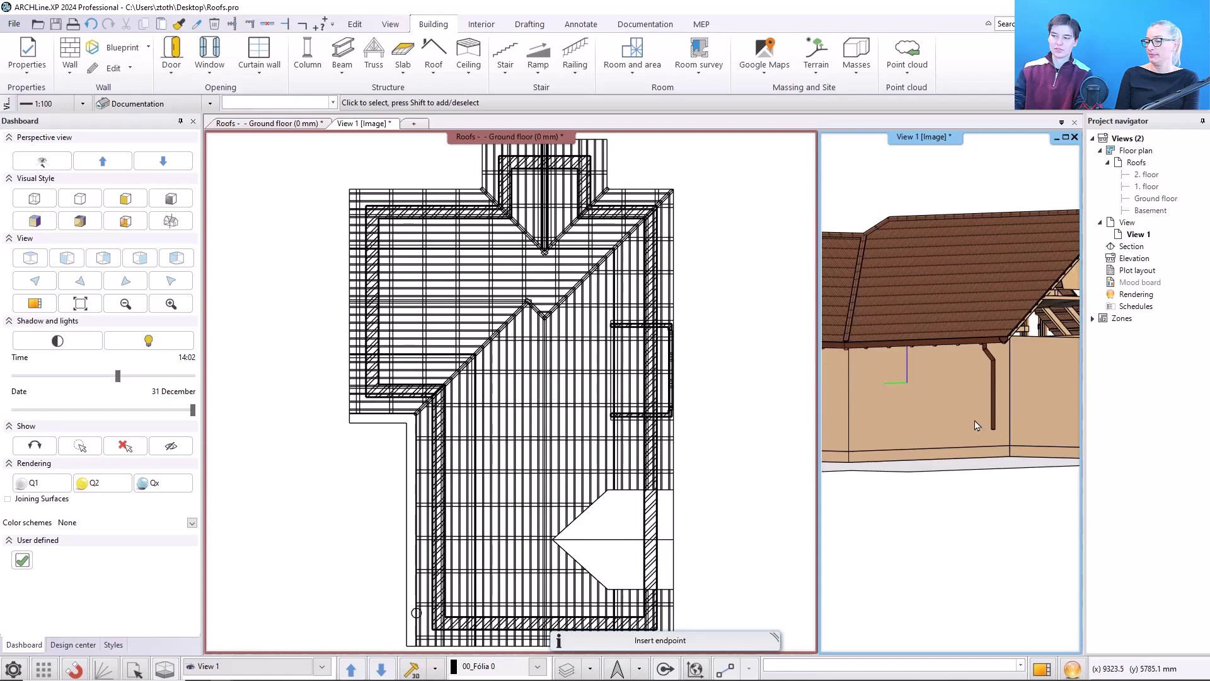
{"action": "scroll", "coordinate": [971, 425], "scroll_direction": "up", "scroll_amount": 1}
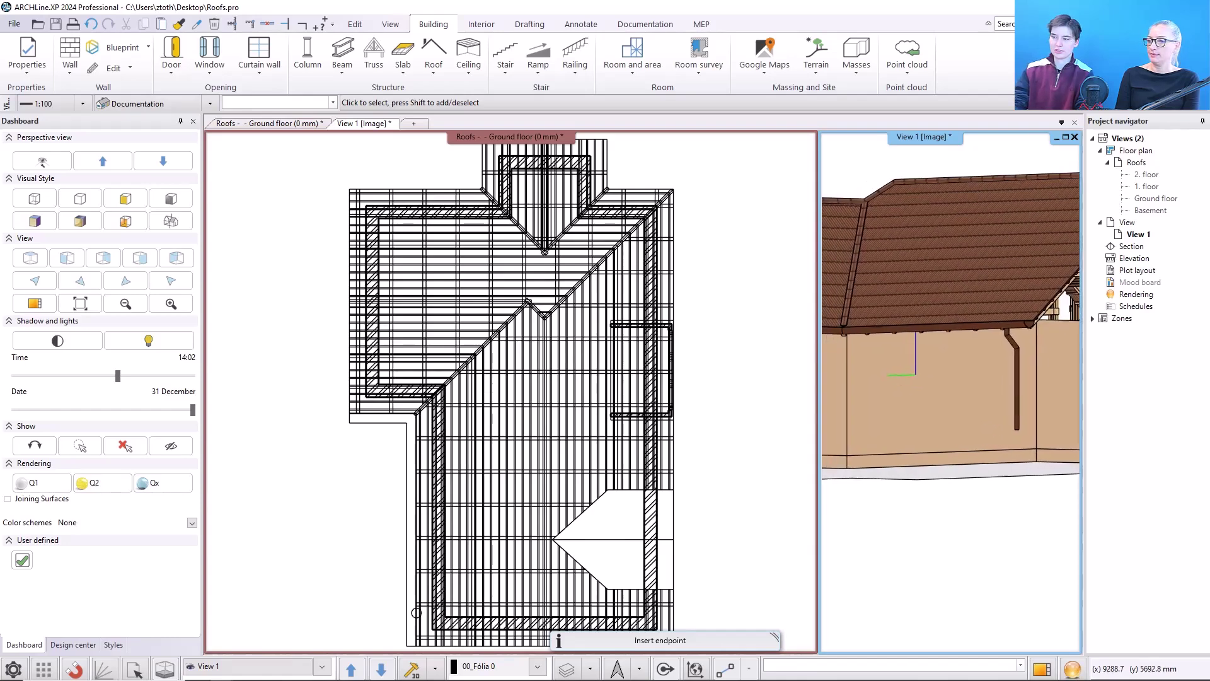
{"action": "left_click", "coordinate": [1019, 420]}
{"action": "left_click", "coordinate": [1019, 420]}
{"action": "left_click", "coordinate": [1022, 445]}
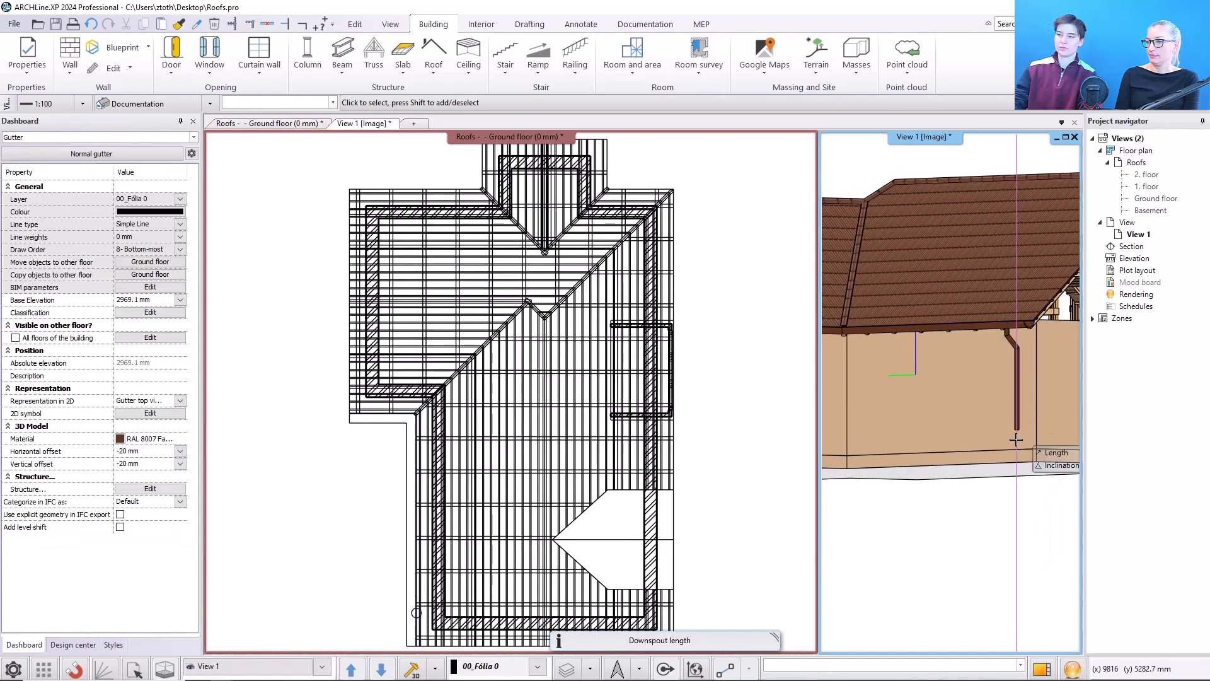
{"action": "left_click", "coordinate": [1022, 459]}
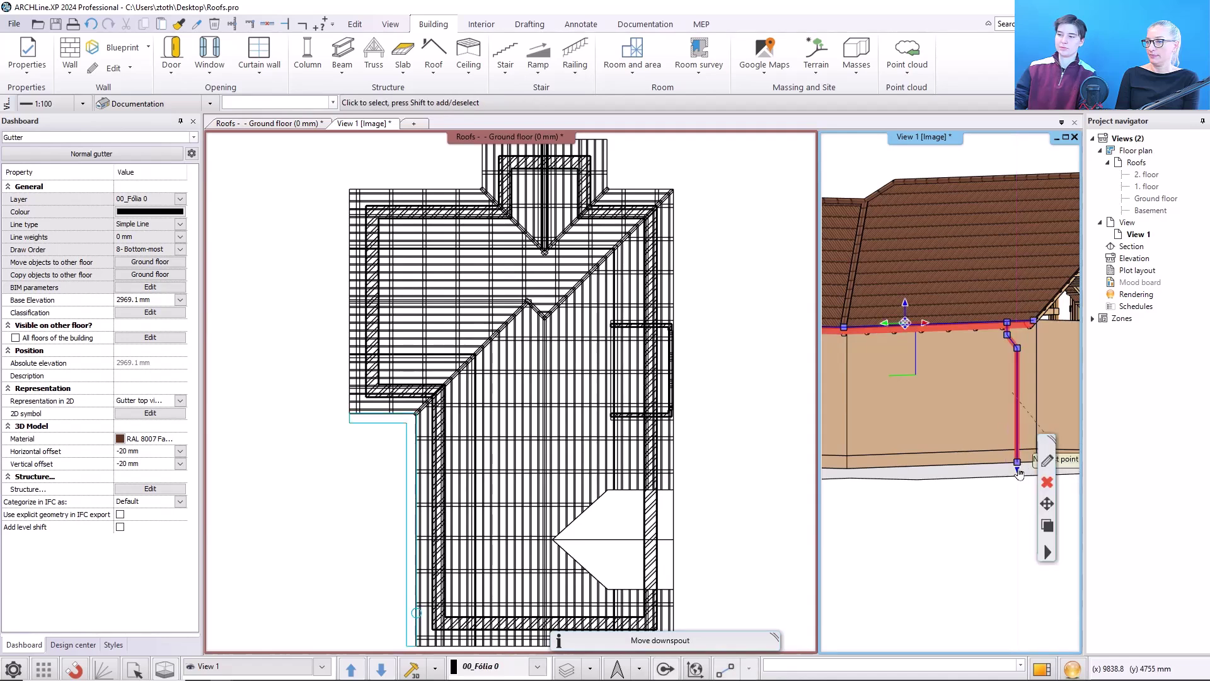
{"action": "key", "text": "Escape"}
{"action": "mouse_move", "coordinate": [970, 468]}
{"action": "middle_mouse_down"}
{"action": "mouse_move", "coordinate": [967, 418]}
{"action": "mouse_move", "coordinate": [967, 481]}
{"action": "mouse_move", "coordinate": [946, 479]}
{"action": "mouse_move", "coordinate": [974, 467]}
{"action": "middle_mouse_up"}
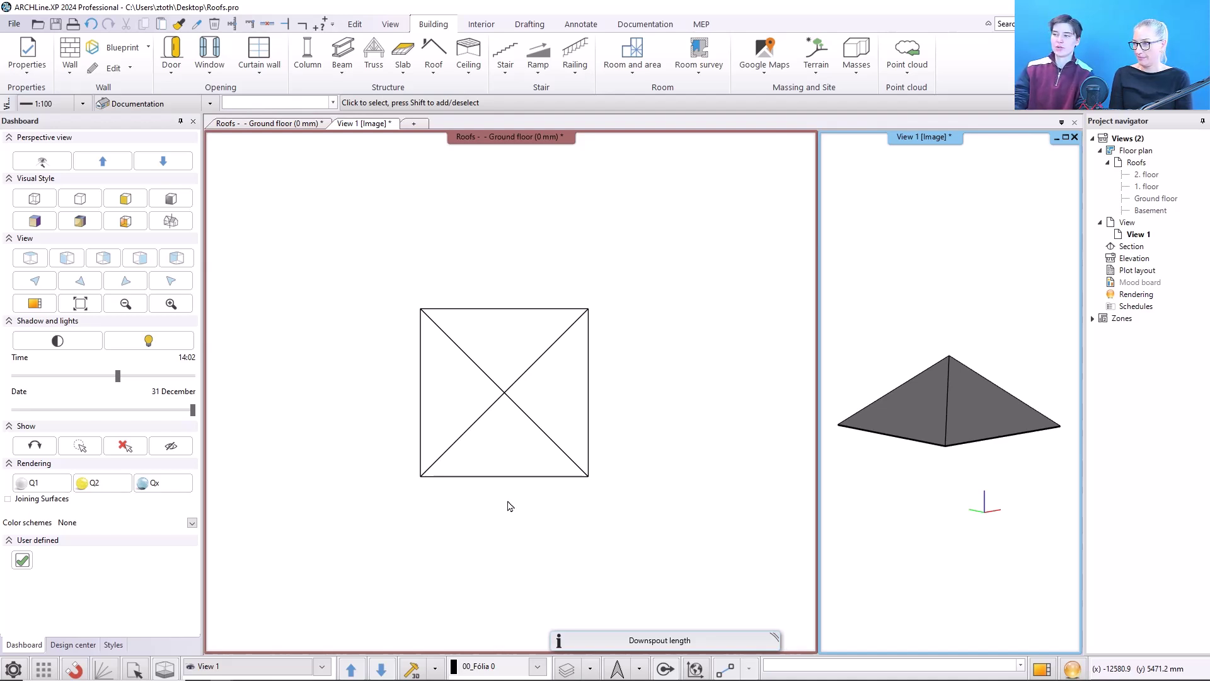
Step: Separate the right-hand plane from the pyramid roof and delete the rest of the roof
{"action": "left_click", "coordinate": [569, 459]}
{"action": "right_click", "coordinate": [569, 460]}
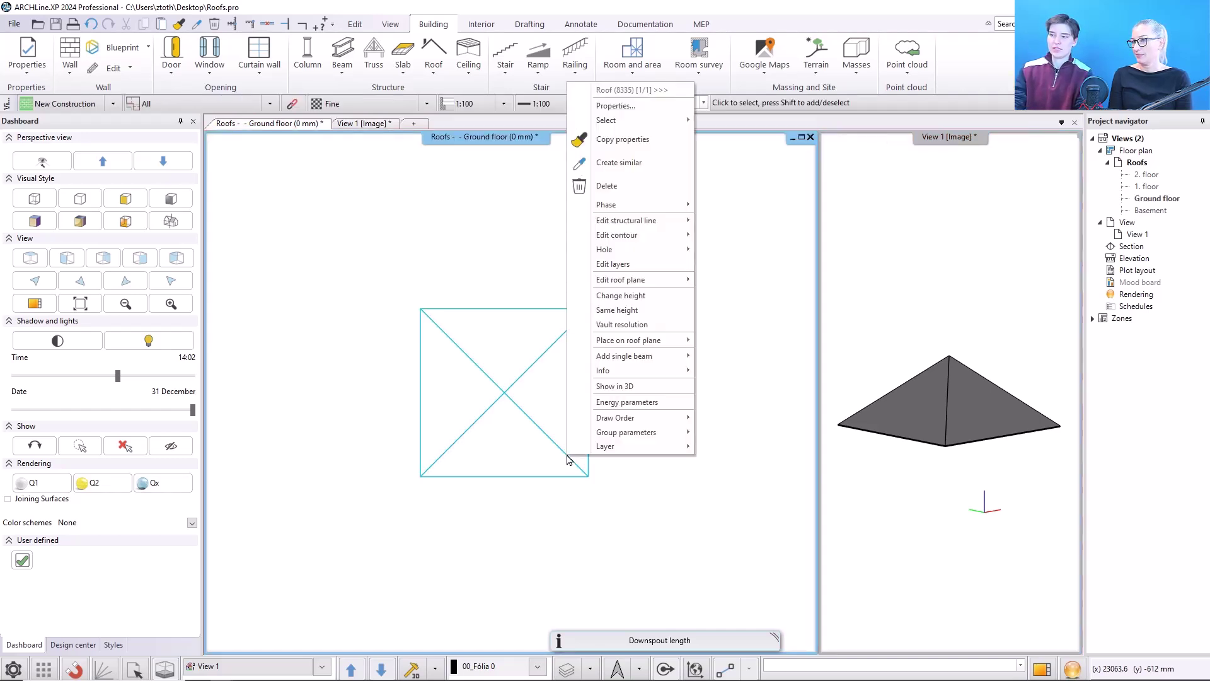
{"action": "mouse_move", "coordinate": [643, 281]}
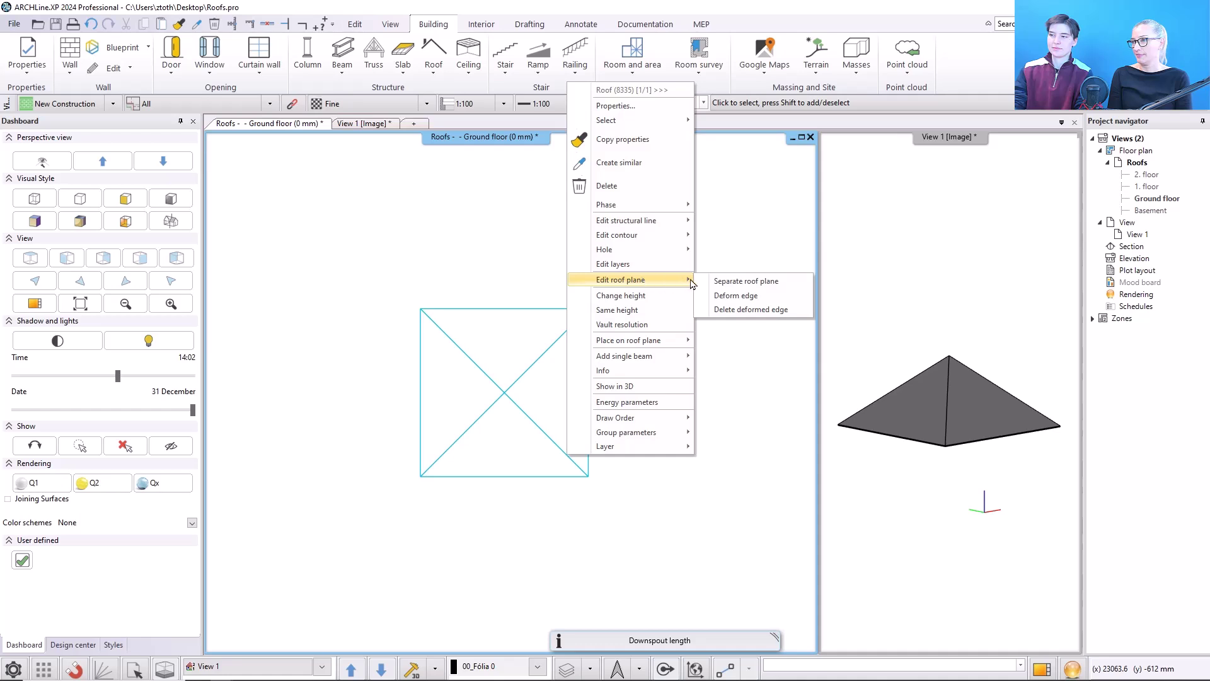
{"action": "left_click", "coordinate": [756, 285]}
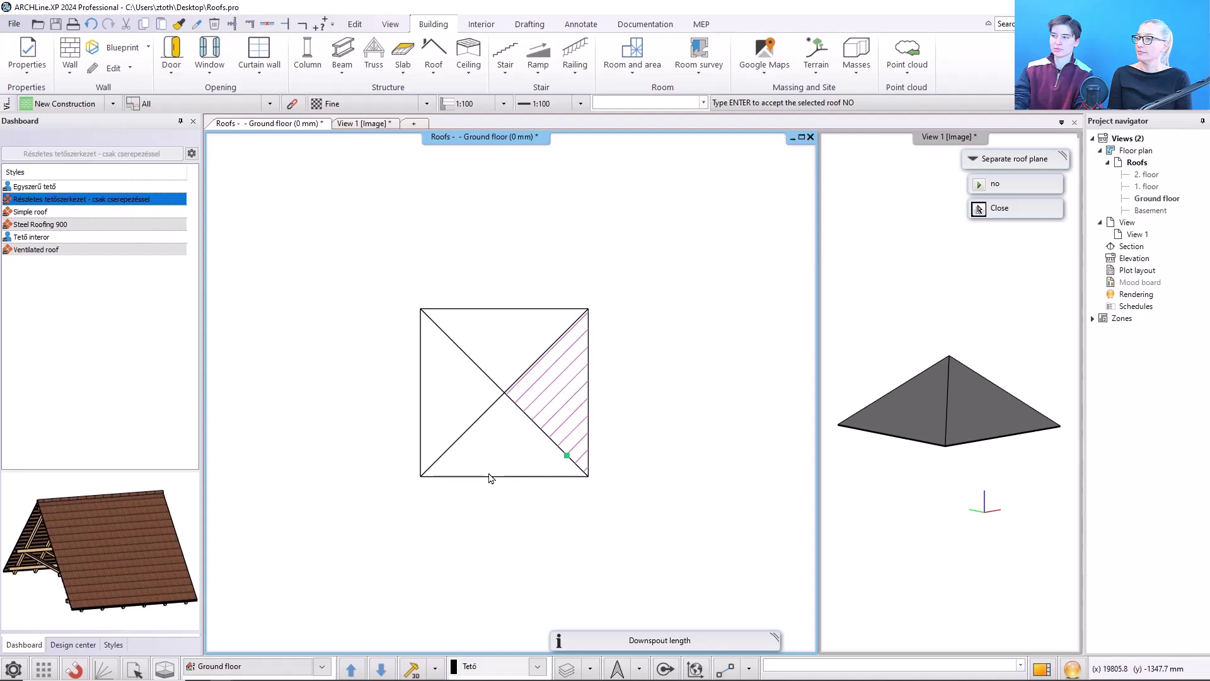
{"action": "key", "text": "Return"}
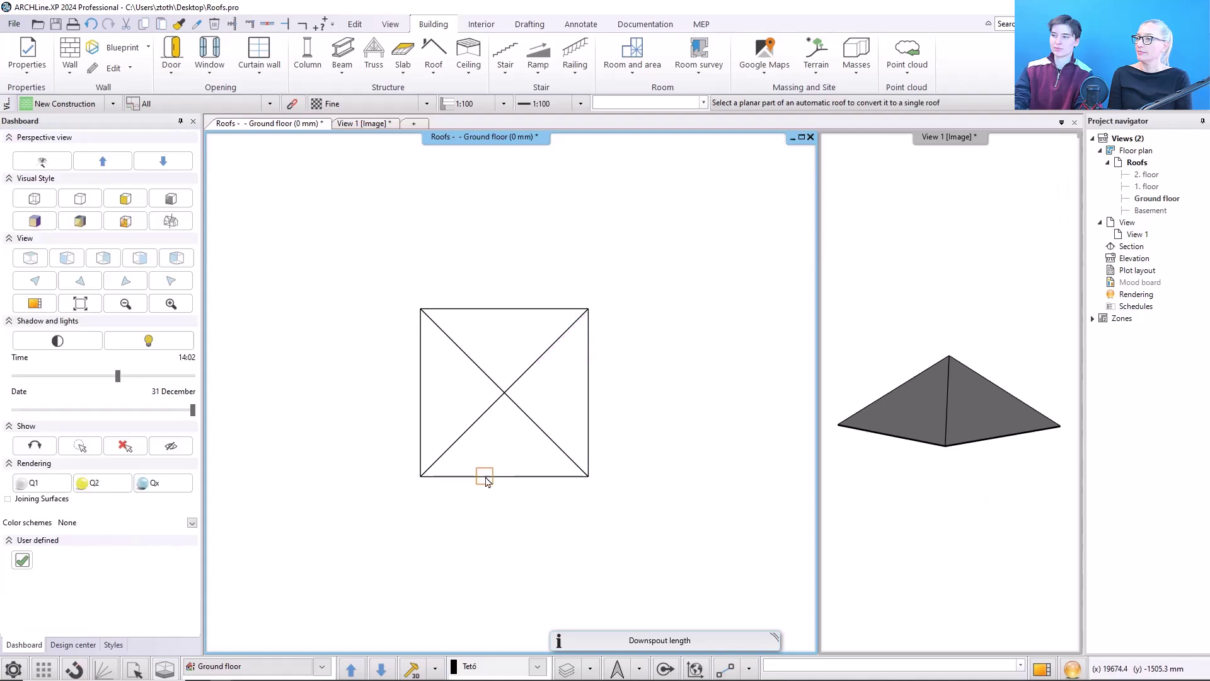
{"action": "left_click", "coordinate": [487, 477]}
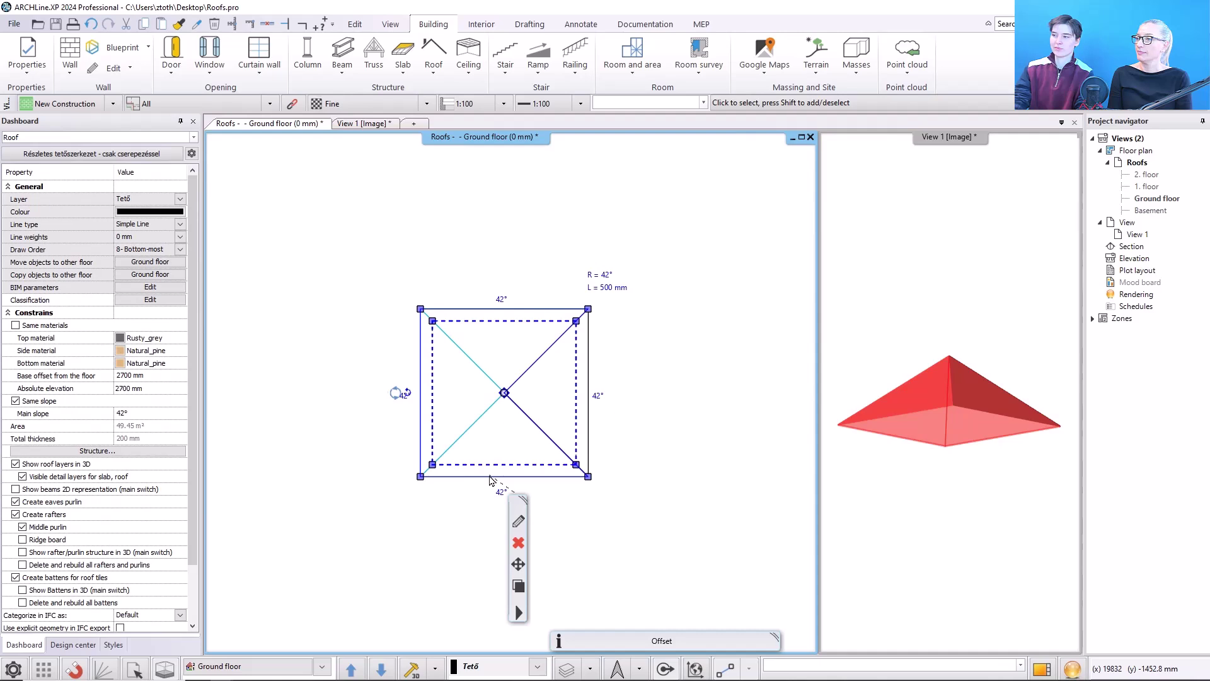
{"action": "key", "text": "Delete"}
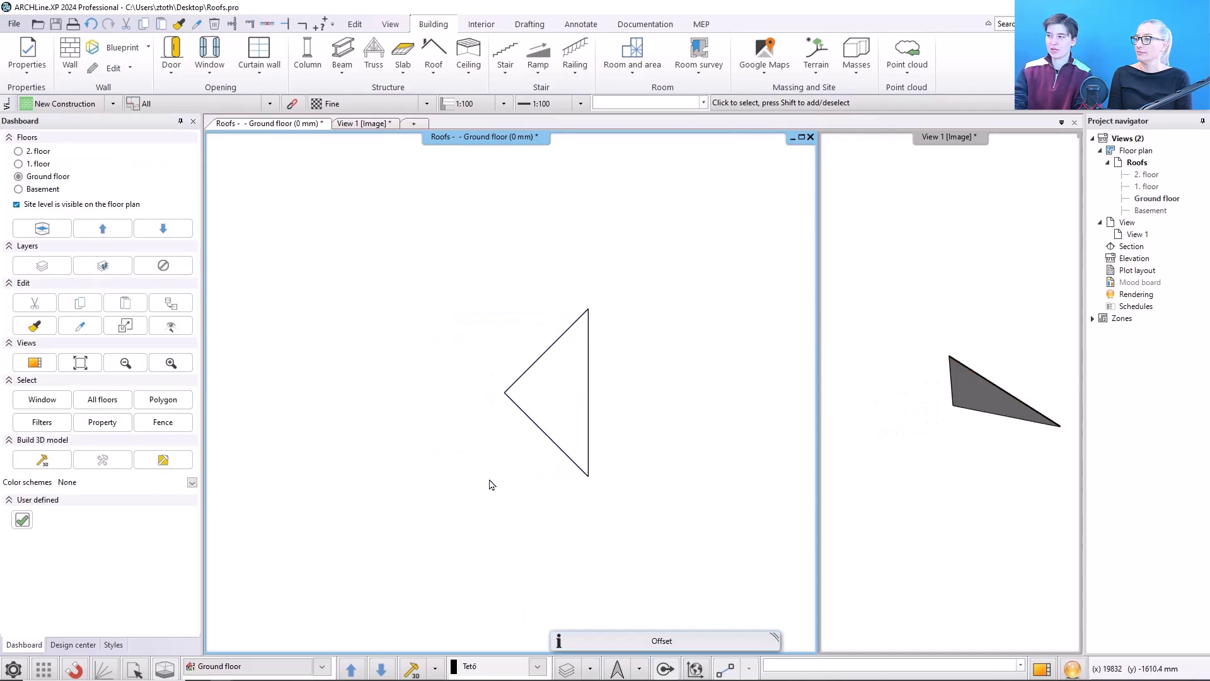
Step: Move the separated roof plane's upper eave node down to the eave's midpoint, level with the ridge point
{"action": "left_click", "coordinate": [549, 436]}
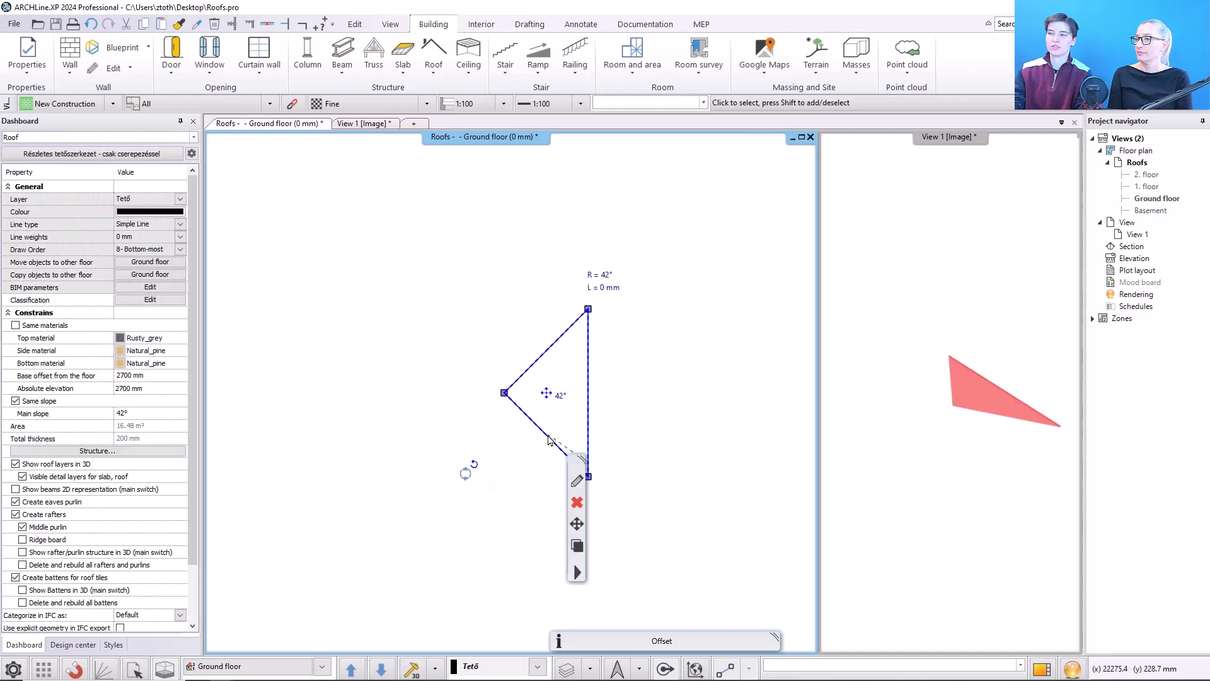
{"action": "left_click", "coordinate": [588, 311]}
{"action": "left_click", "coordinate": [616, 325]}
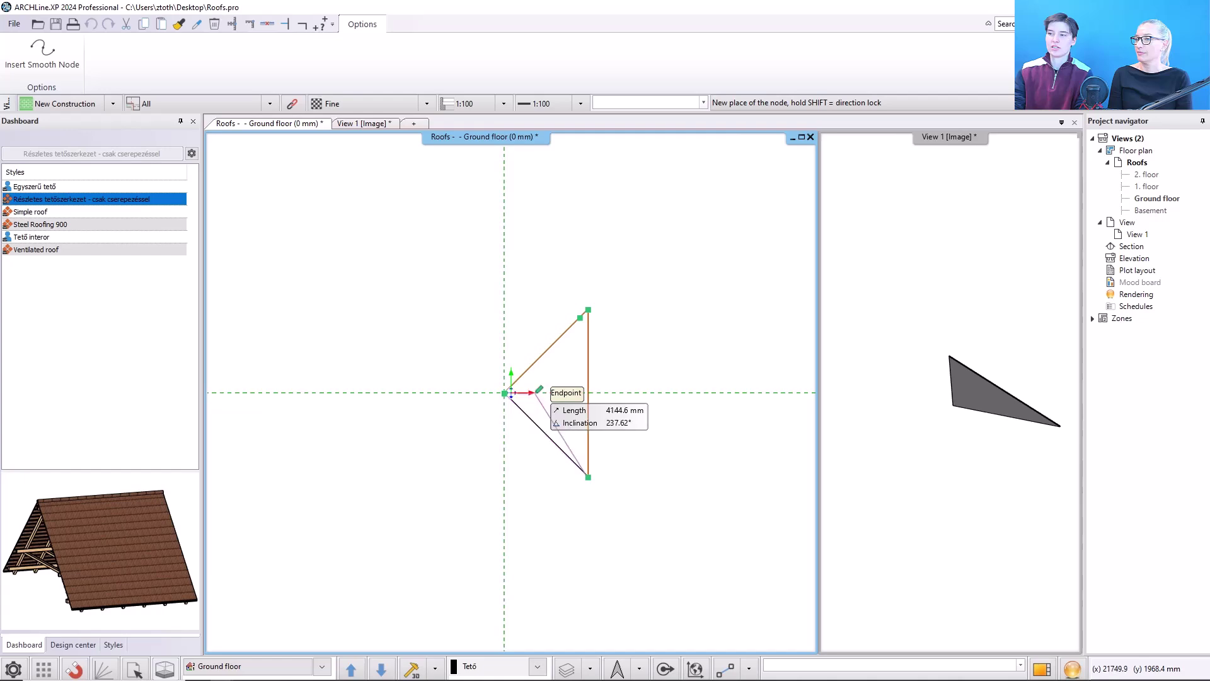
{"action": "left_click", "coordinate": [582, 397]}
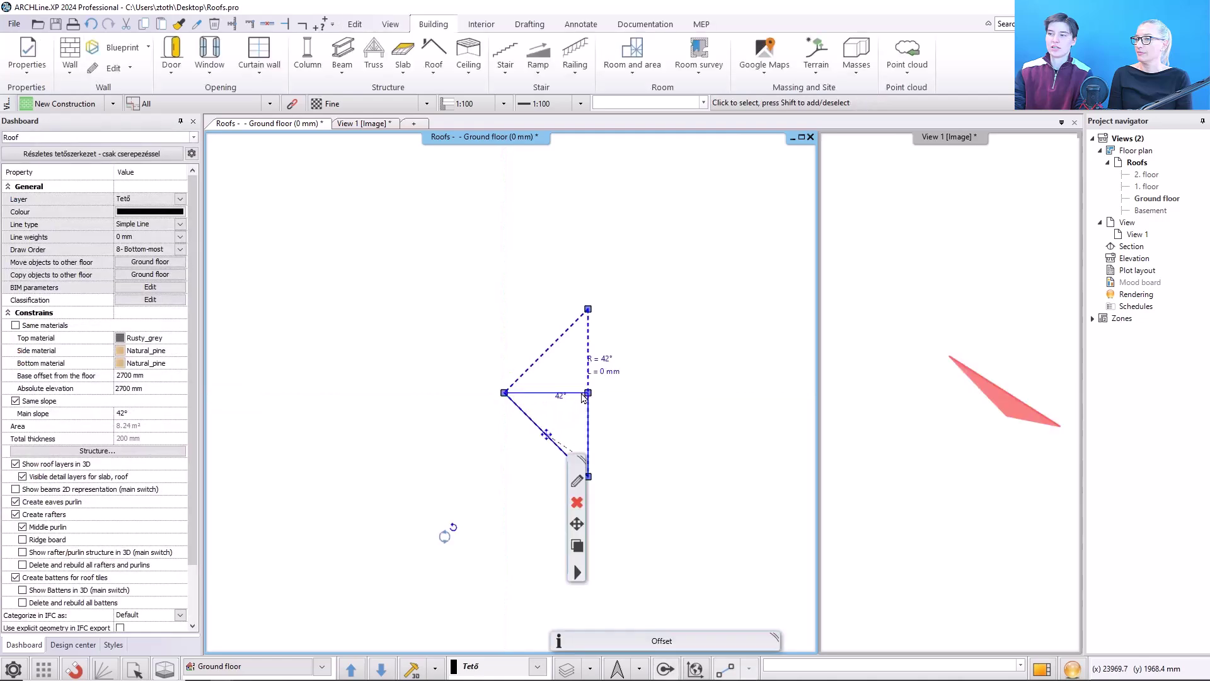
{"action": "left_click", "coordinate": [514, 429]}
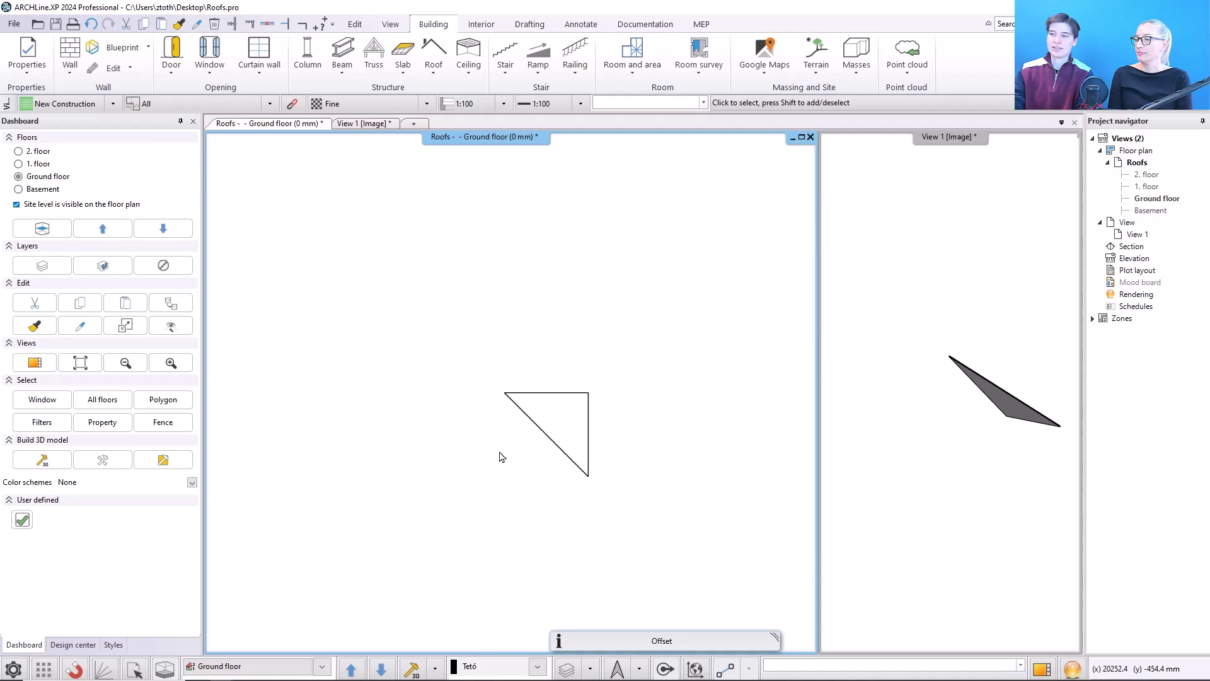
{"action": "left_click", "coordinate": [533, 424]}
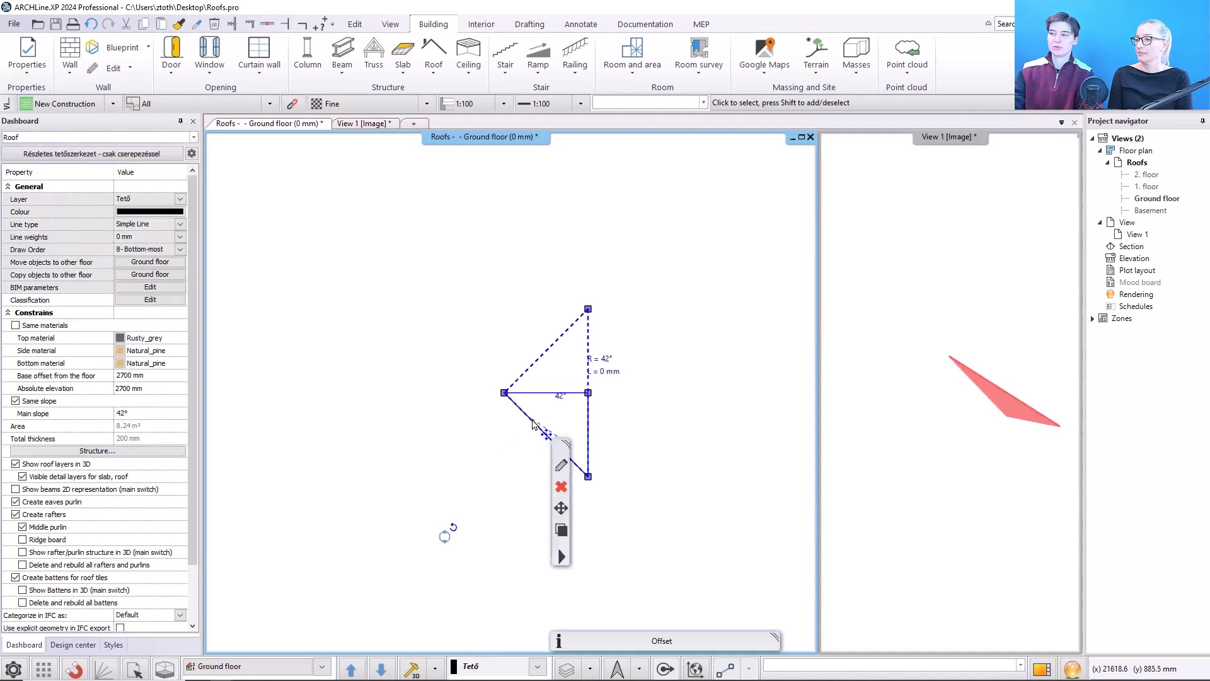
Step: Deform the triangular roof plane's diagonal edge by turning its profile line into a spline and pulling the middle node well below the line
{"action": "right_click", "coordinate": [533, 424]}
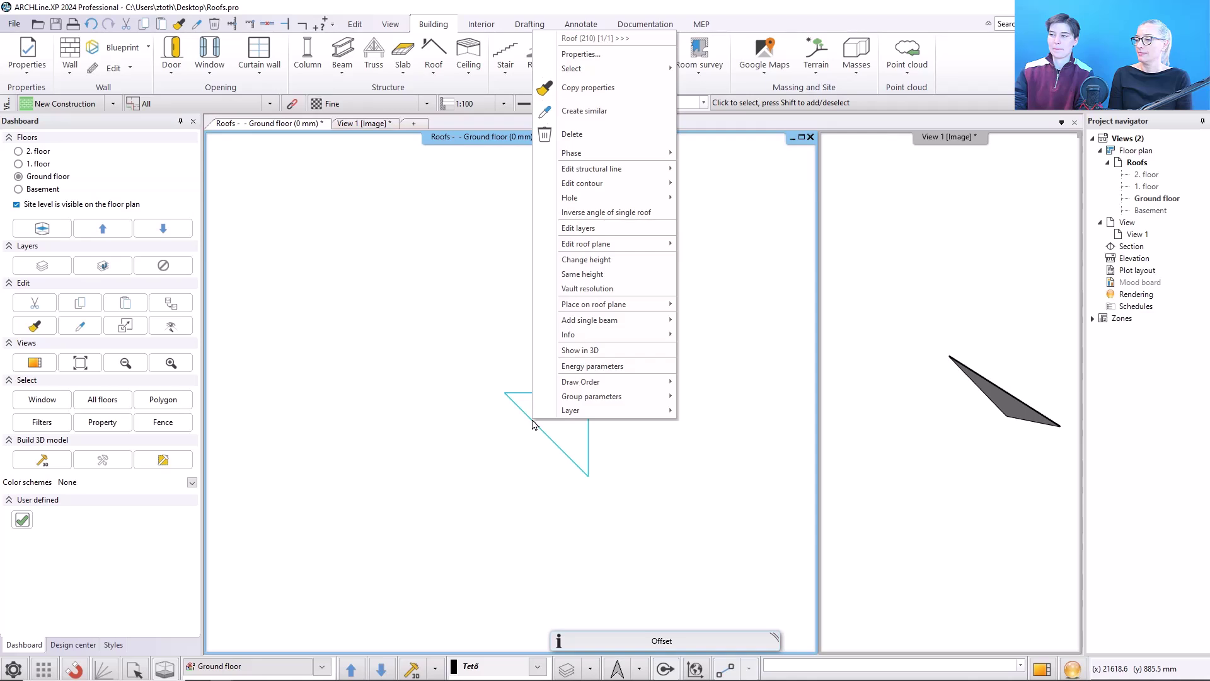
{"action": "mouse_move", "coordinate": [610, 248]}
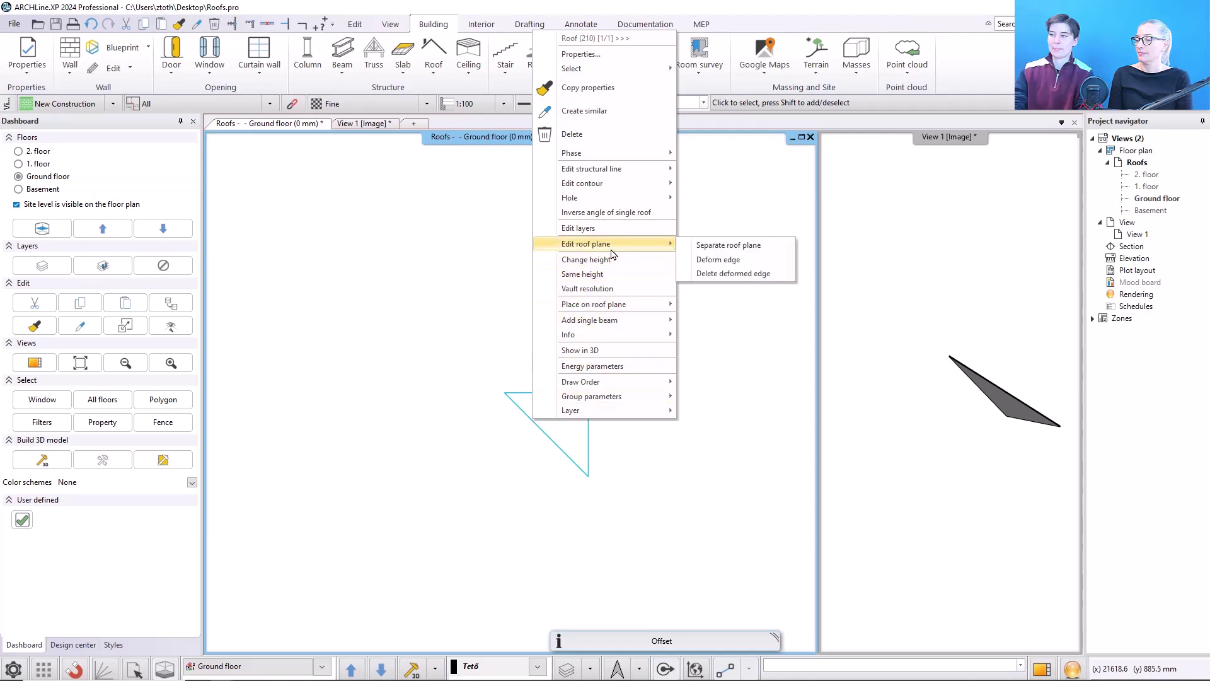
{"action": "left_click", "coordinate": [713, 260]}
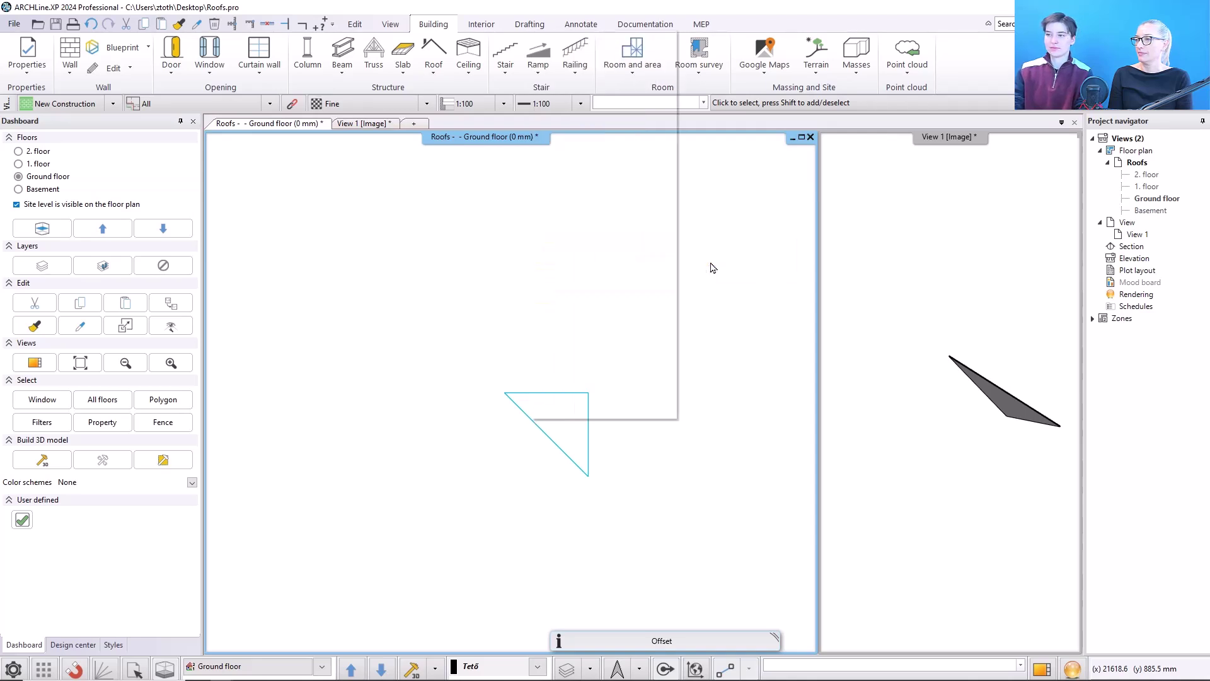
{"action": "middle_click_drag", "start_coordinate": [677, 490], "coordinate": [508, 491]}
{"action": "left_click", "coordinate": [536, 475]}
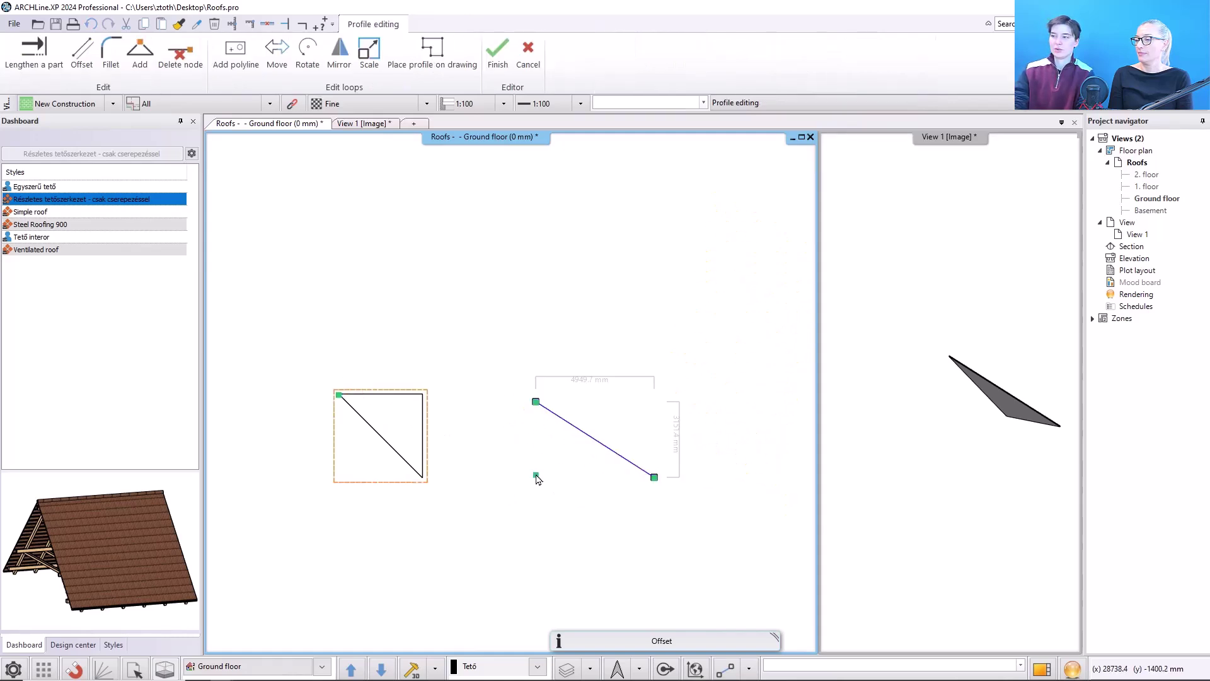
{"action": "right_click", "coordinate": [614, 454]}
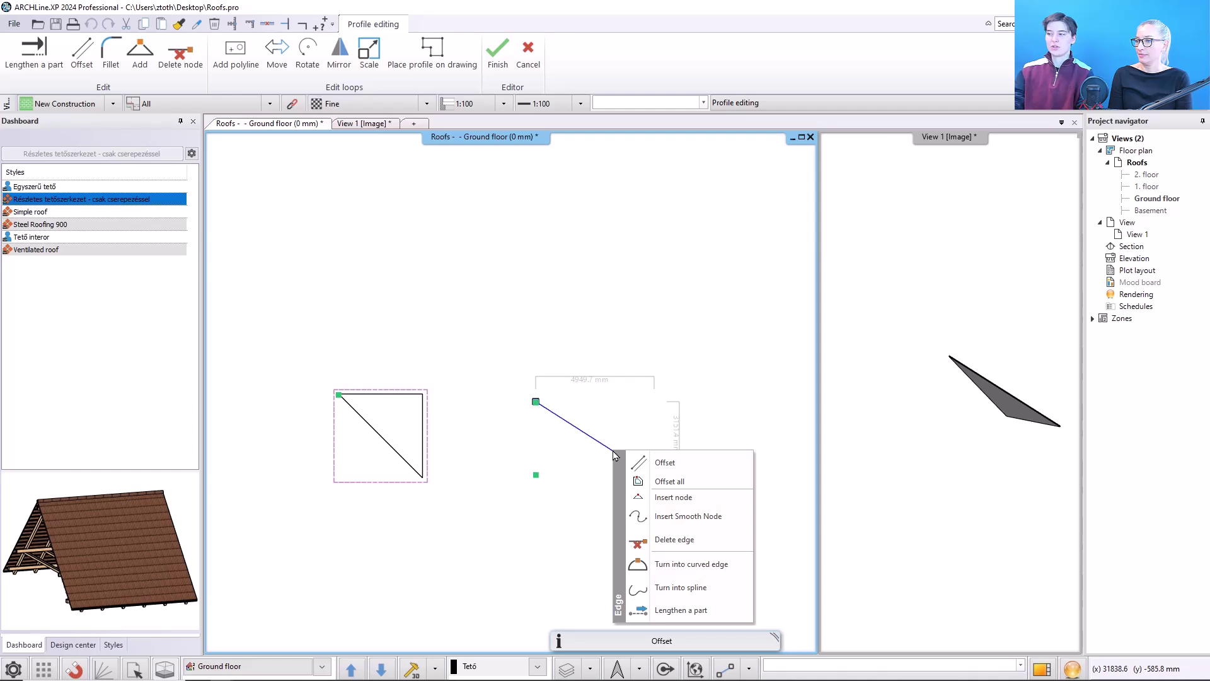
{"action": "left_click", "coordinate": [680, 587]}
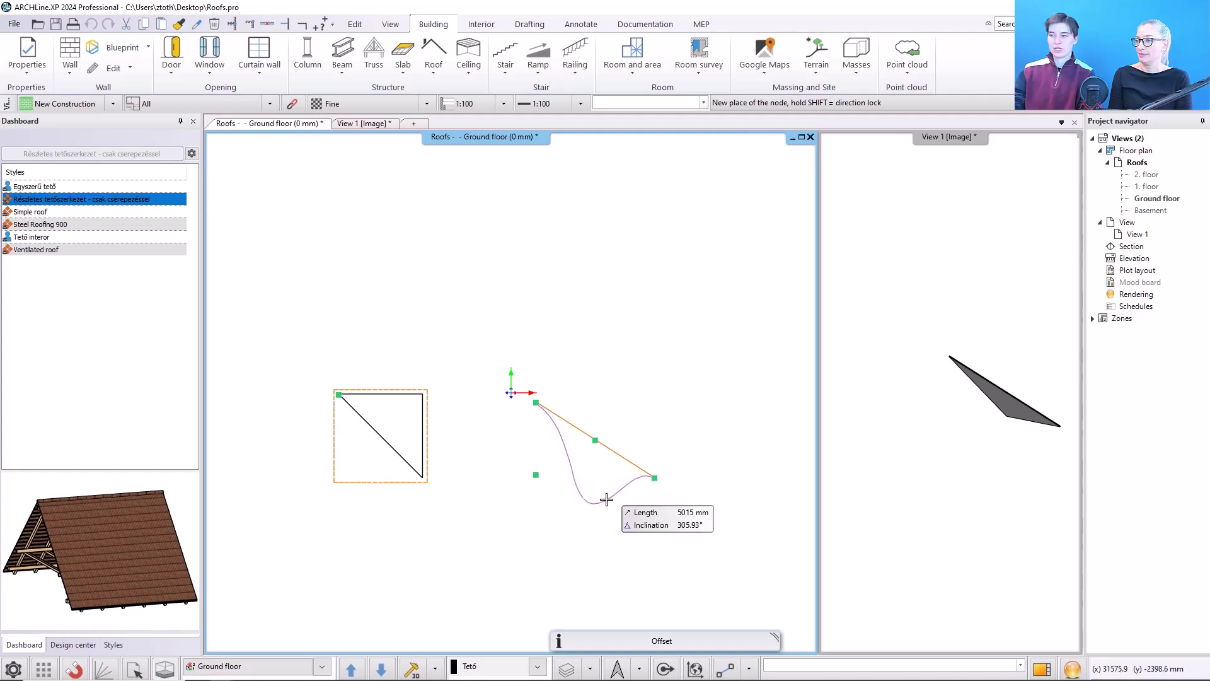
{"action": "left_click", "coordinate": [605, 499]}
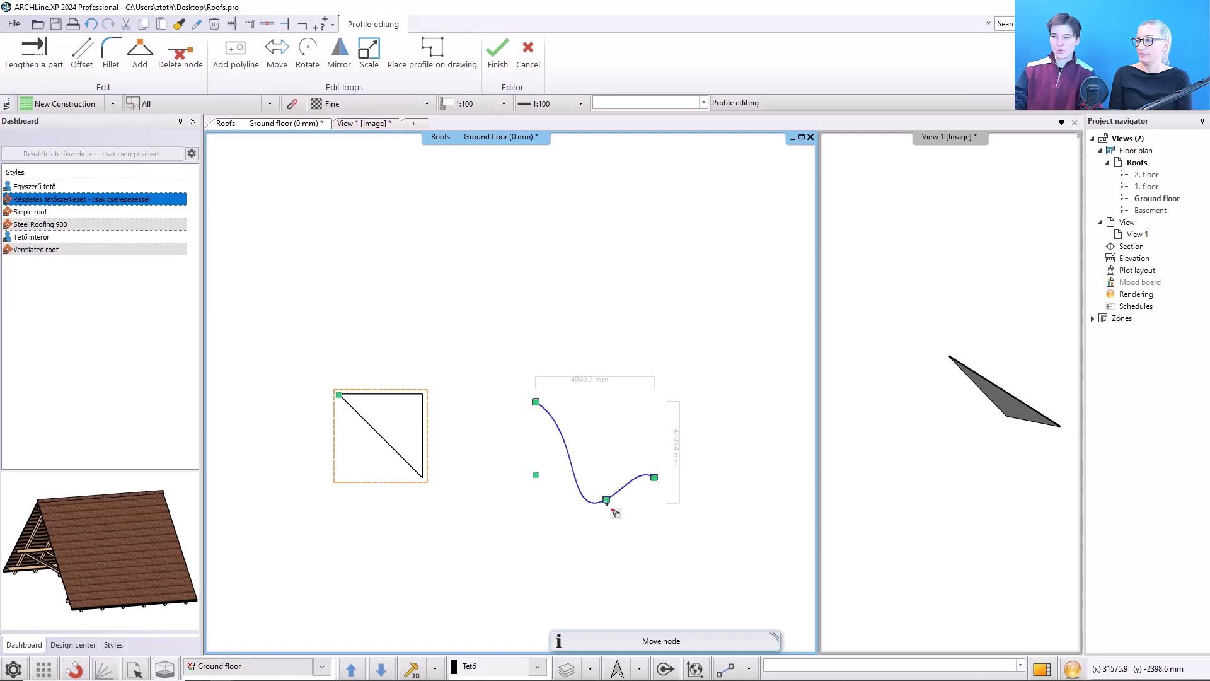
Step: Finish the edge profile and apply the deformation with 30 divisions on the edge
{"action": "right_click", "coordinate": [610, 510]}
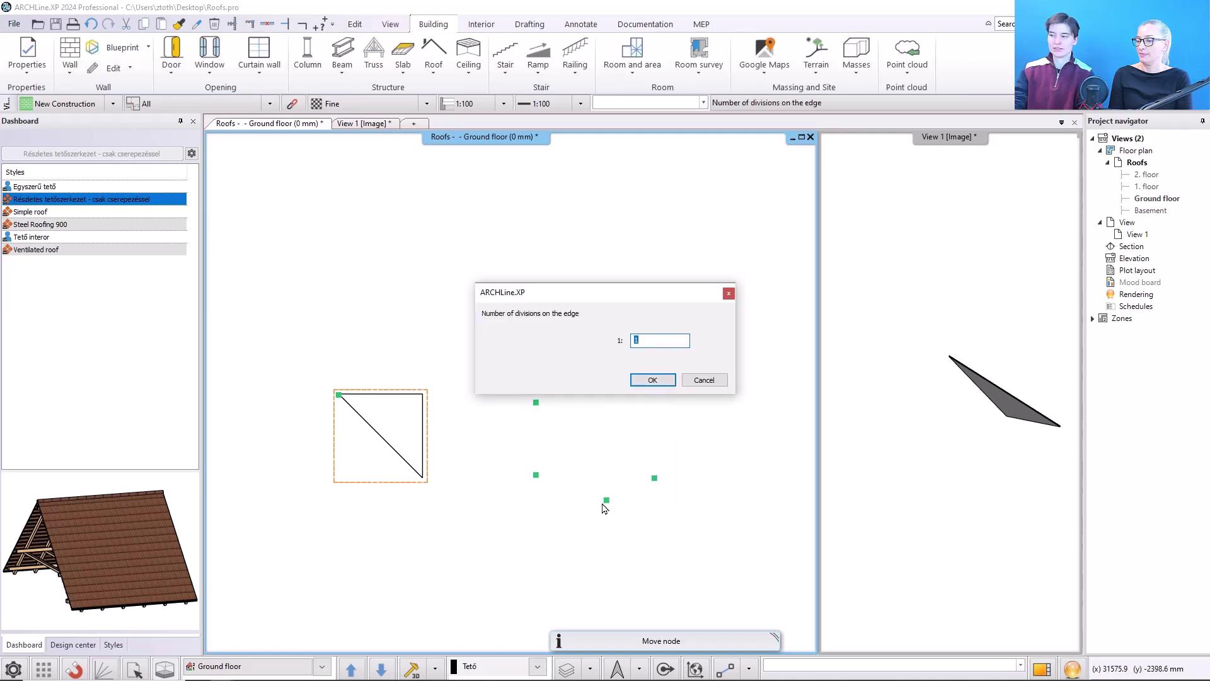
{"action": "type", "text": "30"}
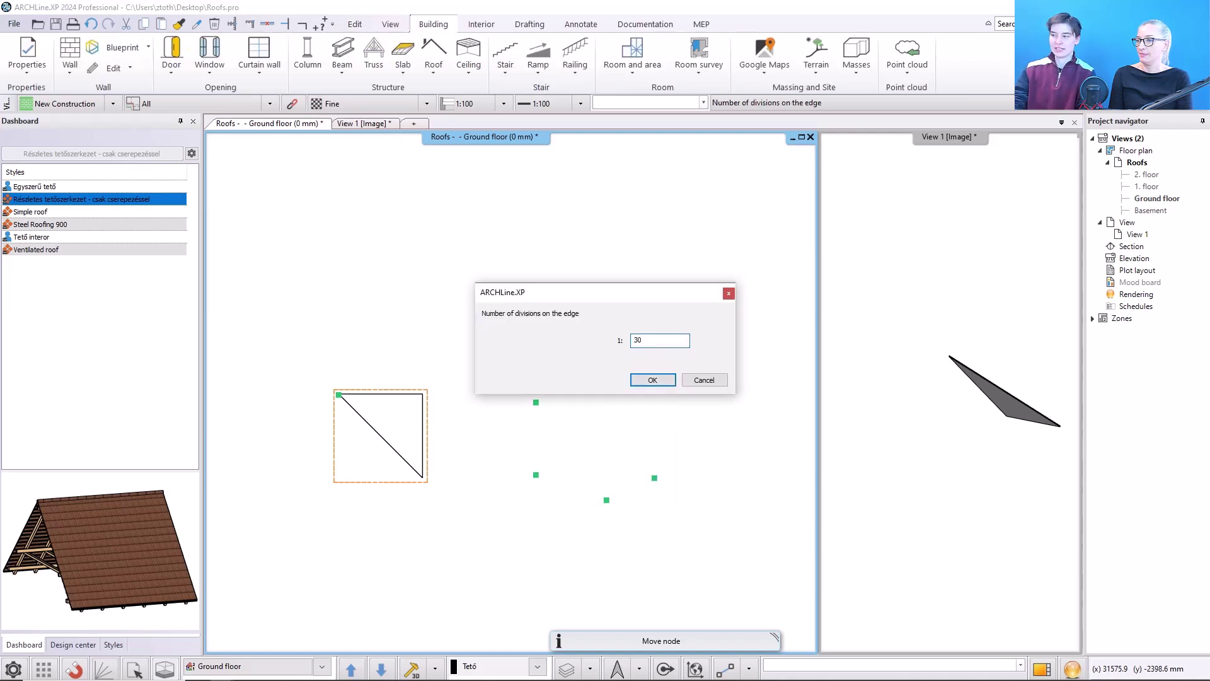
{"action": "left_click", "coordinate": [644, 380]}
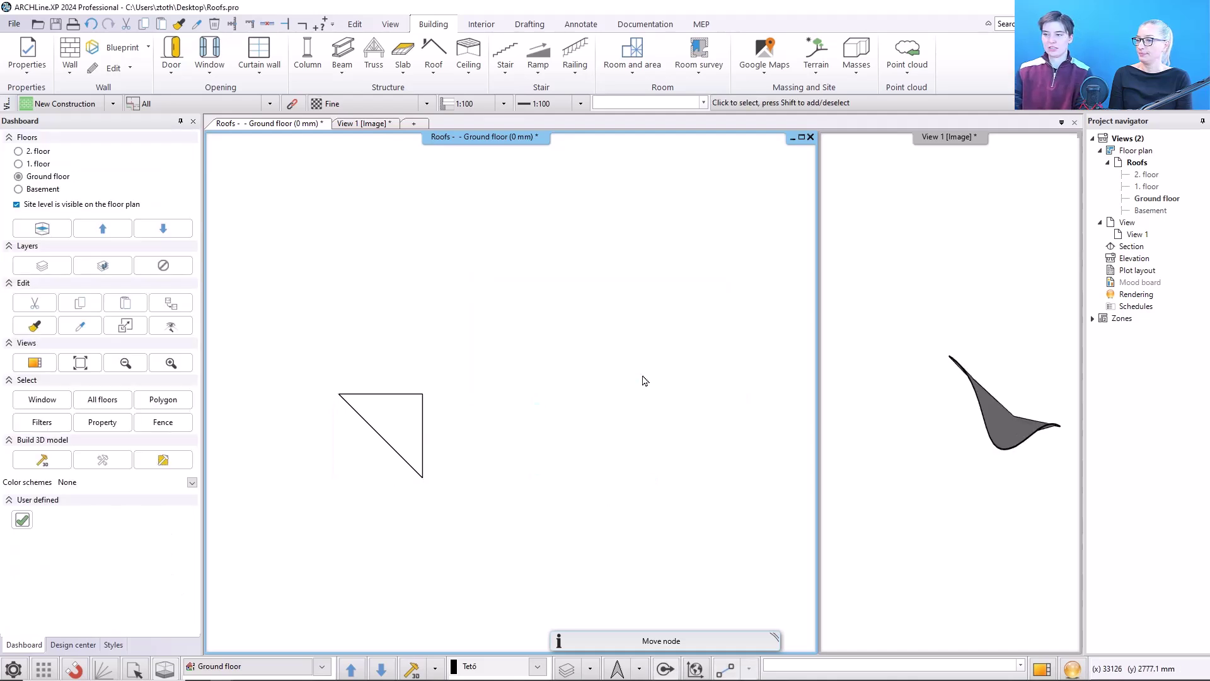
{"action": "left_click", "coordinate": [1015, 455]}
{"action": "mouse_move", "coordinate": [1014, 455]}
{"action": "middle_mouse_down"}
{"action": "mouse_move", "coordinate": [951, 448]}
{"action": "mouse_move", "coordinate": [978, 449]}
{"action": "mouse_move", "coordinate": [966, 449]}
{"action": "middle_mouse_up"}
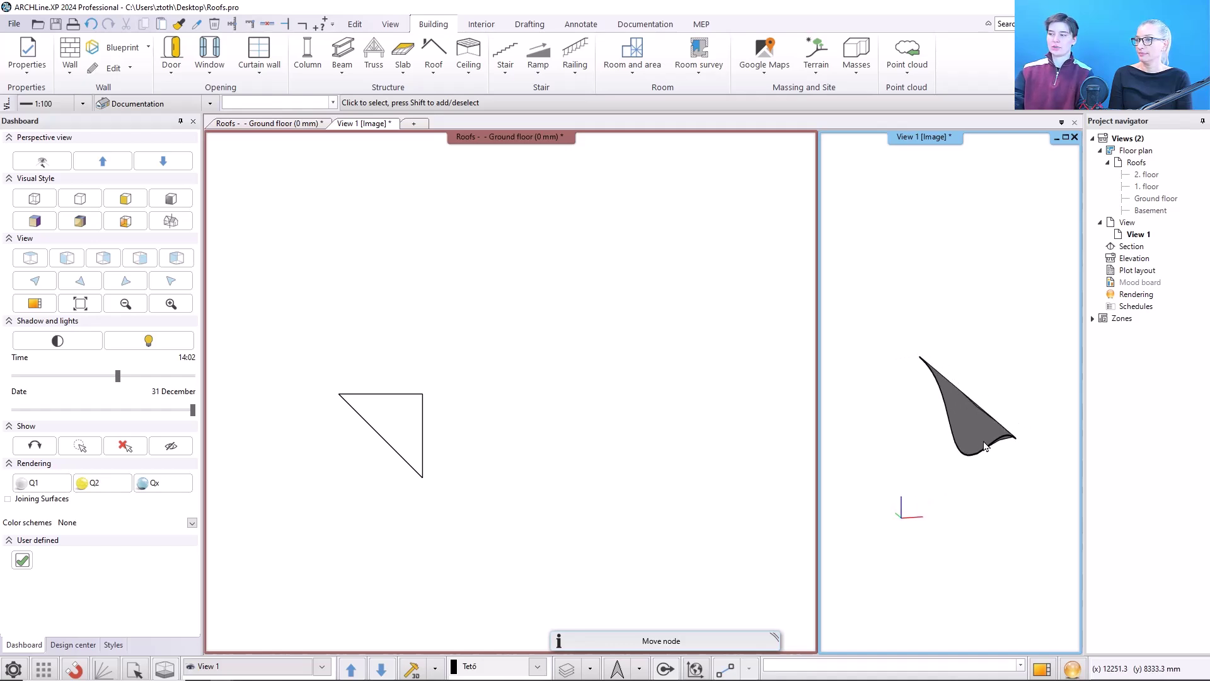
Step: Mirror a copy of the deformed roof plane across its horizontal edge
{"action": "left_click", "coordinate": [419, 474]}
{"action": "left_click", "coordinate": [421, 476]}
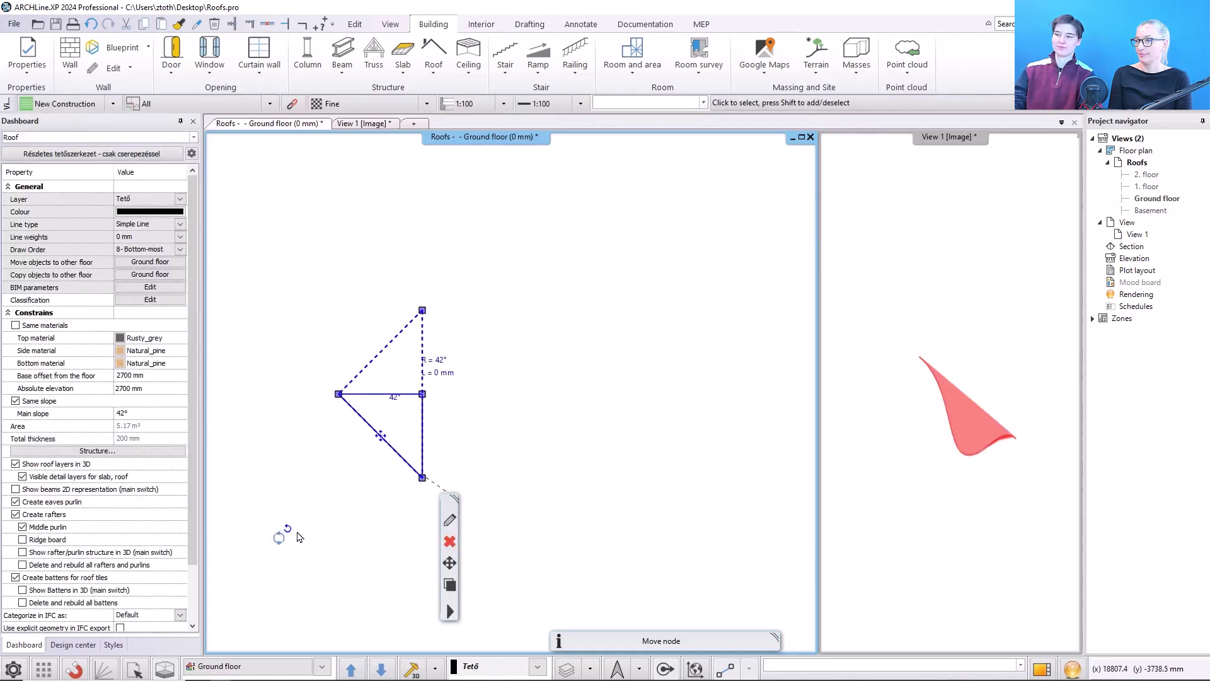
{"action": "left_click", "coordinate": [286, 533]}
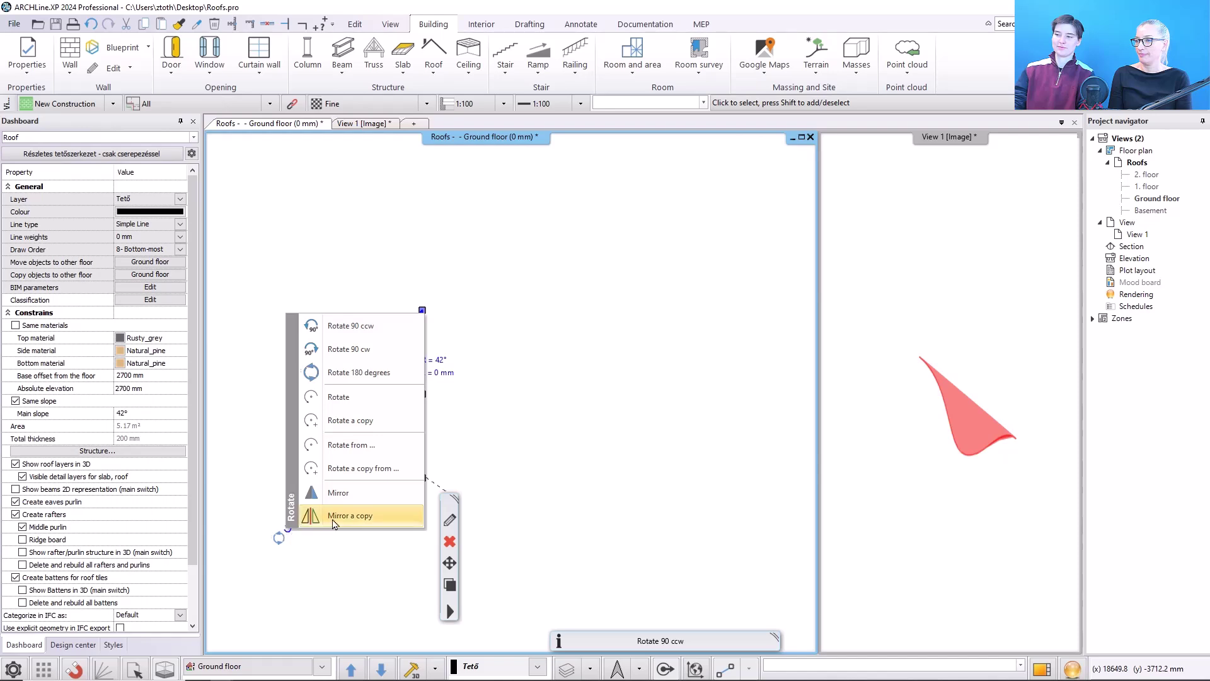
{"action": "left_click", "coordinate": [340, 515]}
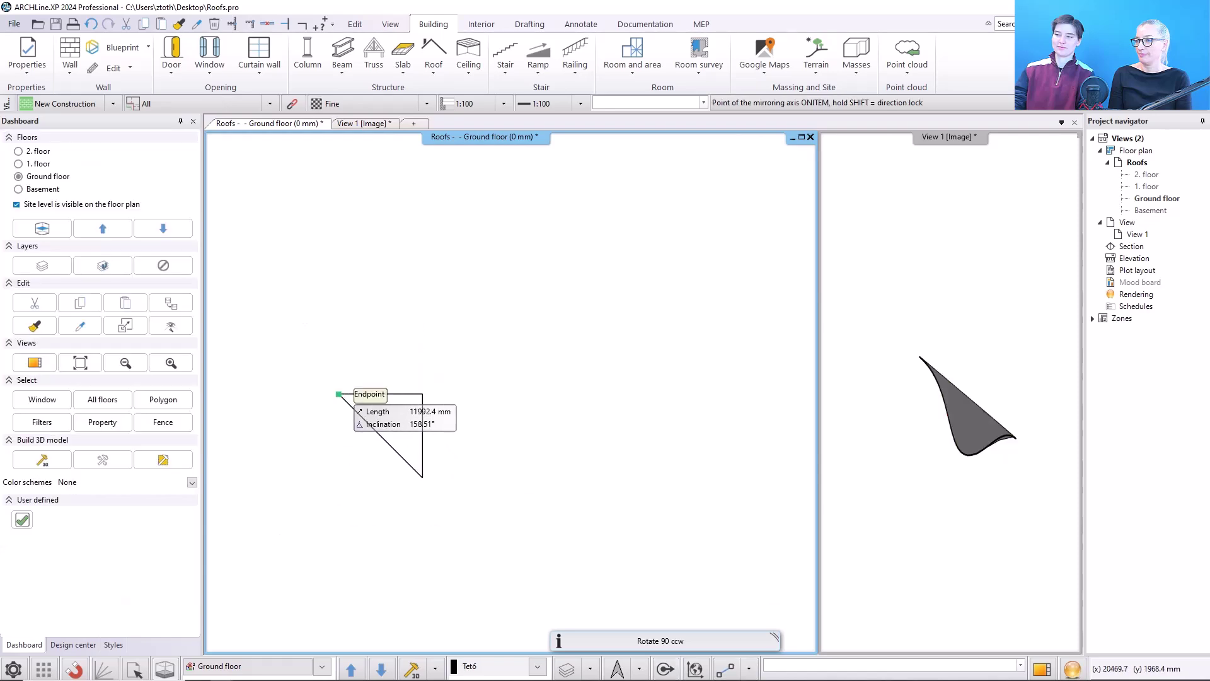
{"action": "left_click", "coordinate": [338, 394]}
{"action": "left_click", "coordinate": [511, 393]}
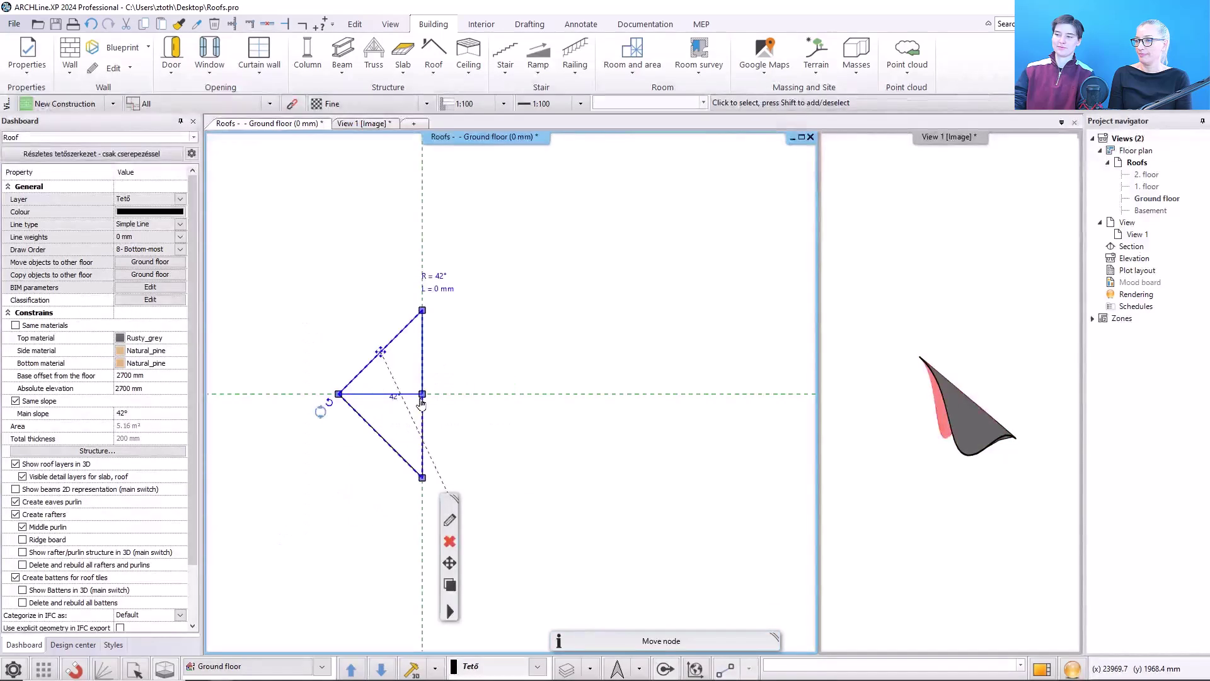
{"action": "left_click", "coordinate": [377, 470]}
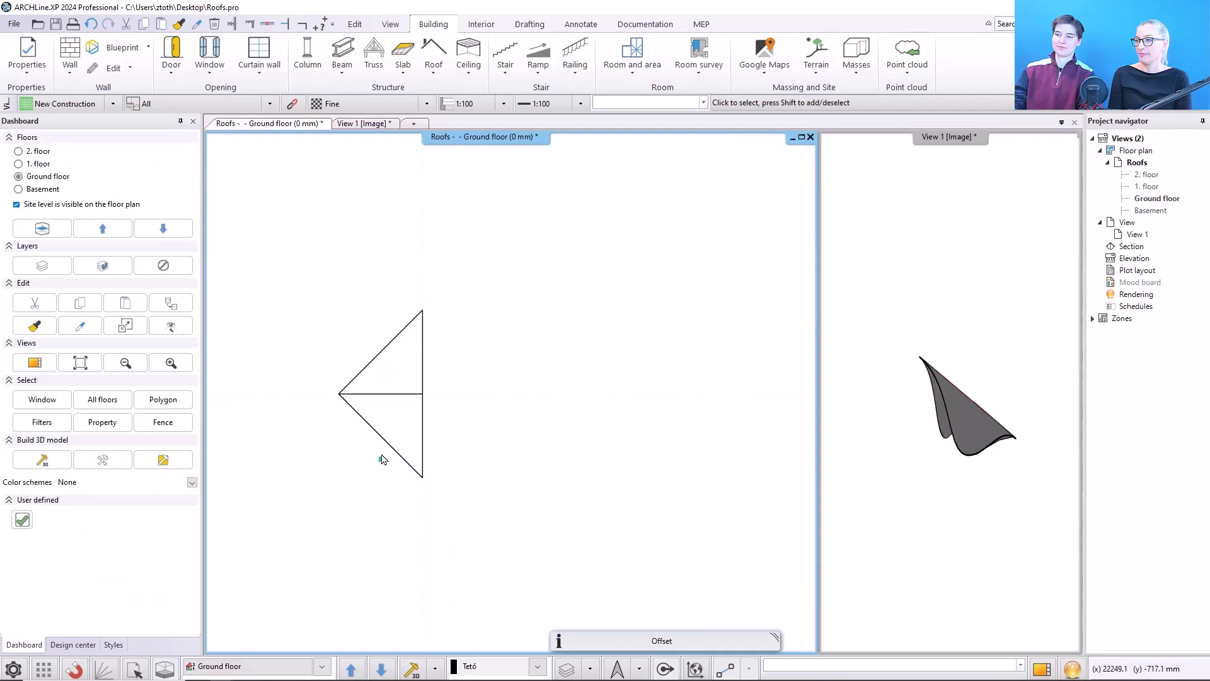
Step: Mirror a copy of both deformed roof planes across their shared vertical eave line to complete the four-part diamond-shaped roof
{"action": "left_click_drag", "start_coordinate": [380, 461], "coordinate": [339, 368]}
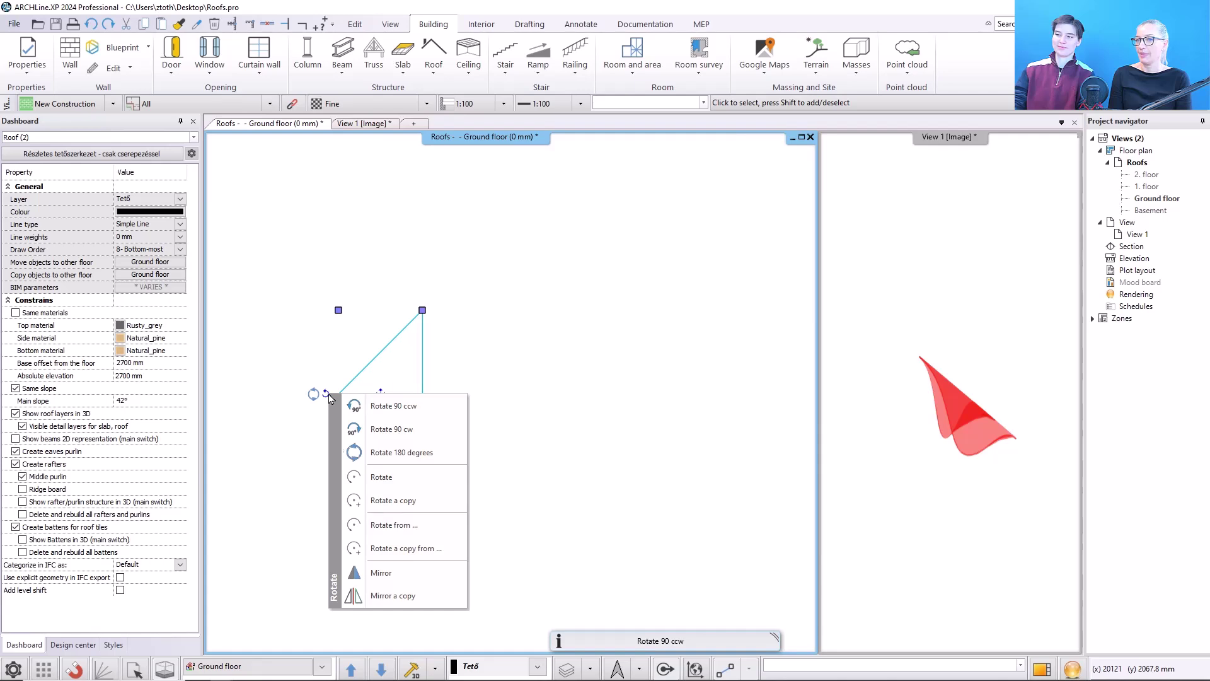
{"action": "left_click", "coordinate": [385, 595]}
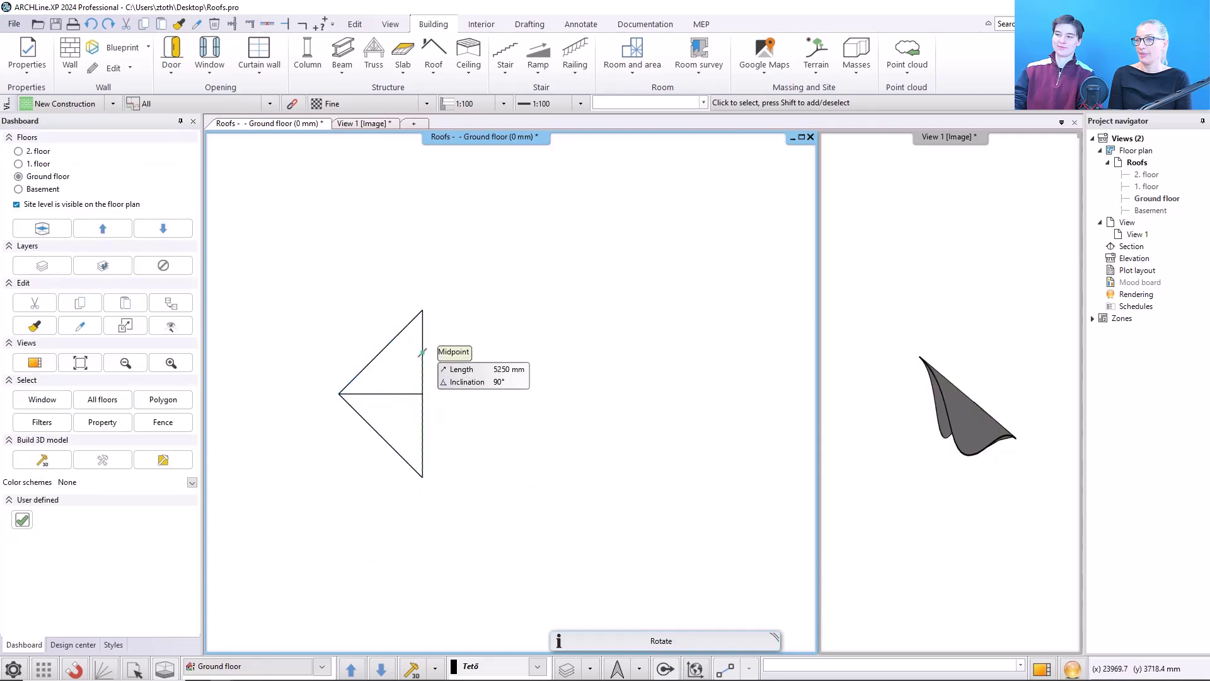
{"action": "left_click", "coordinate": [423, 311]}
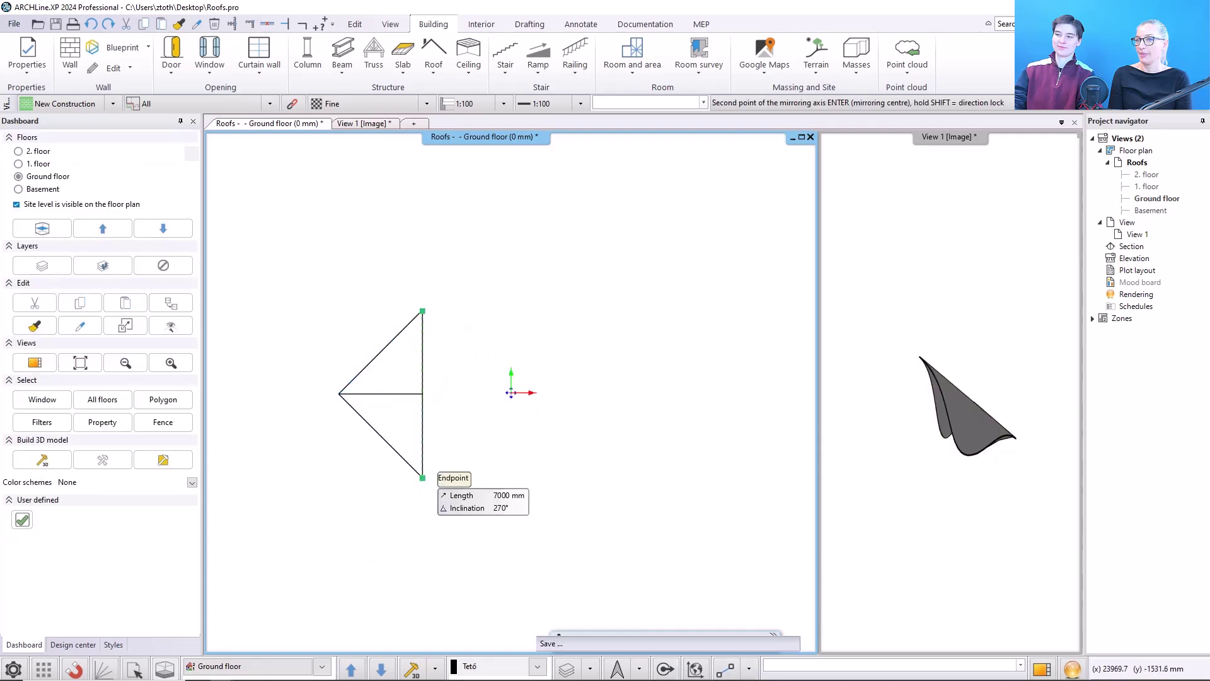
{"action": "left_click", "coordinate": [423, 477]}
{"action": "left_click", "coordinate": [433, 552]}
{"action": "left_click", "coordinate": [433, 554]}
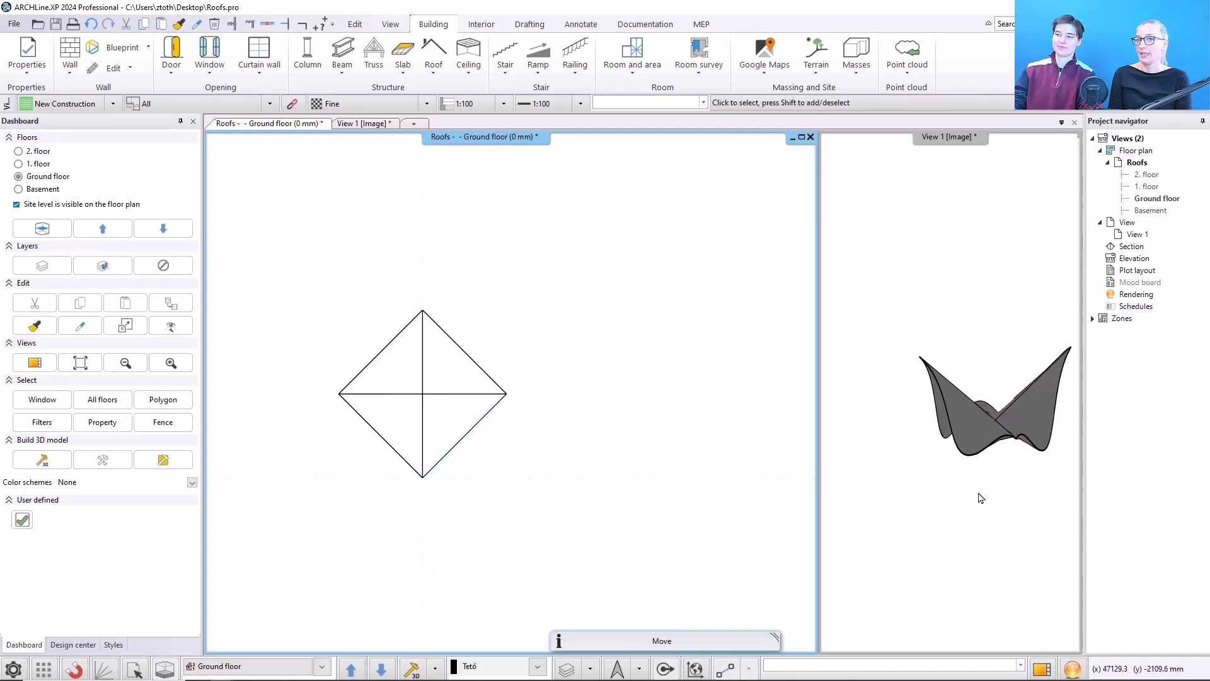
{"action": "left_click", "coordinate": [904, 494]}
{"action": "scroll", "coordinate": [552, 499], "scroll_direction": "down", "scroll_amount": 4}
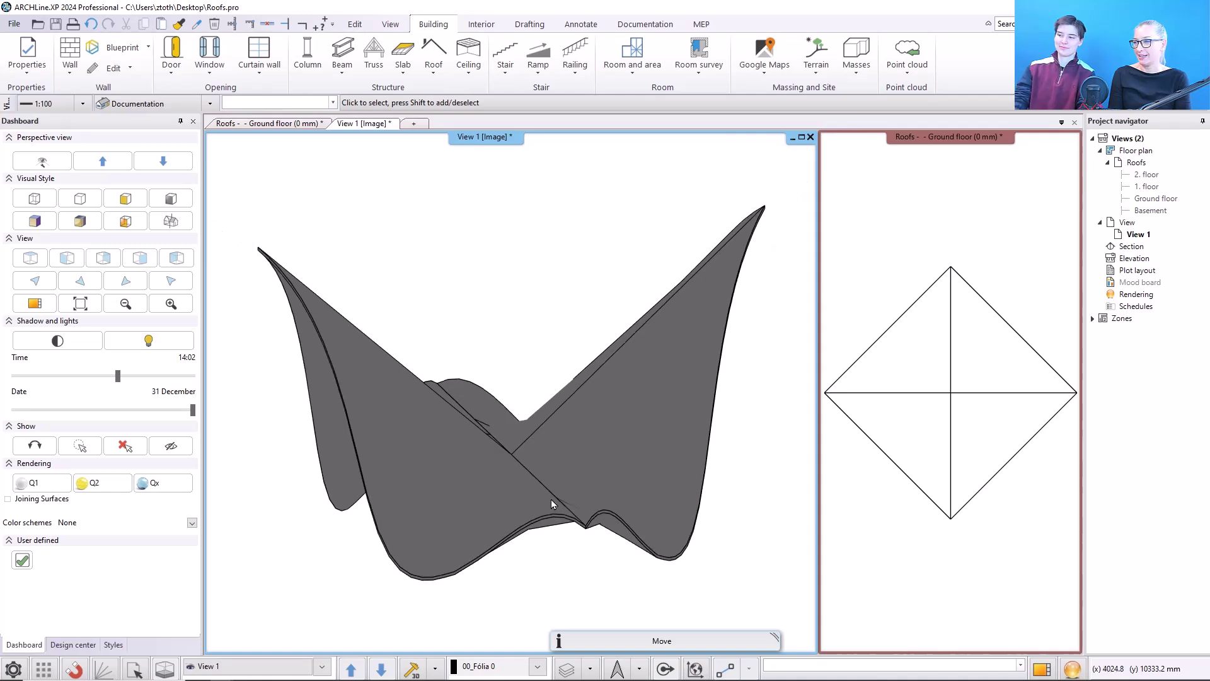